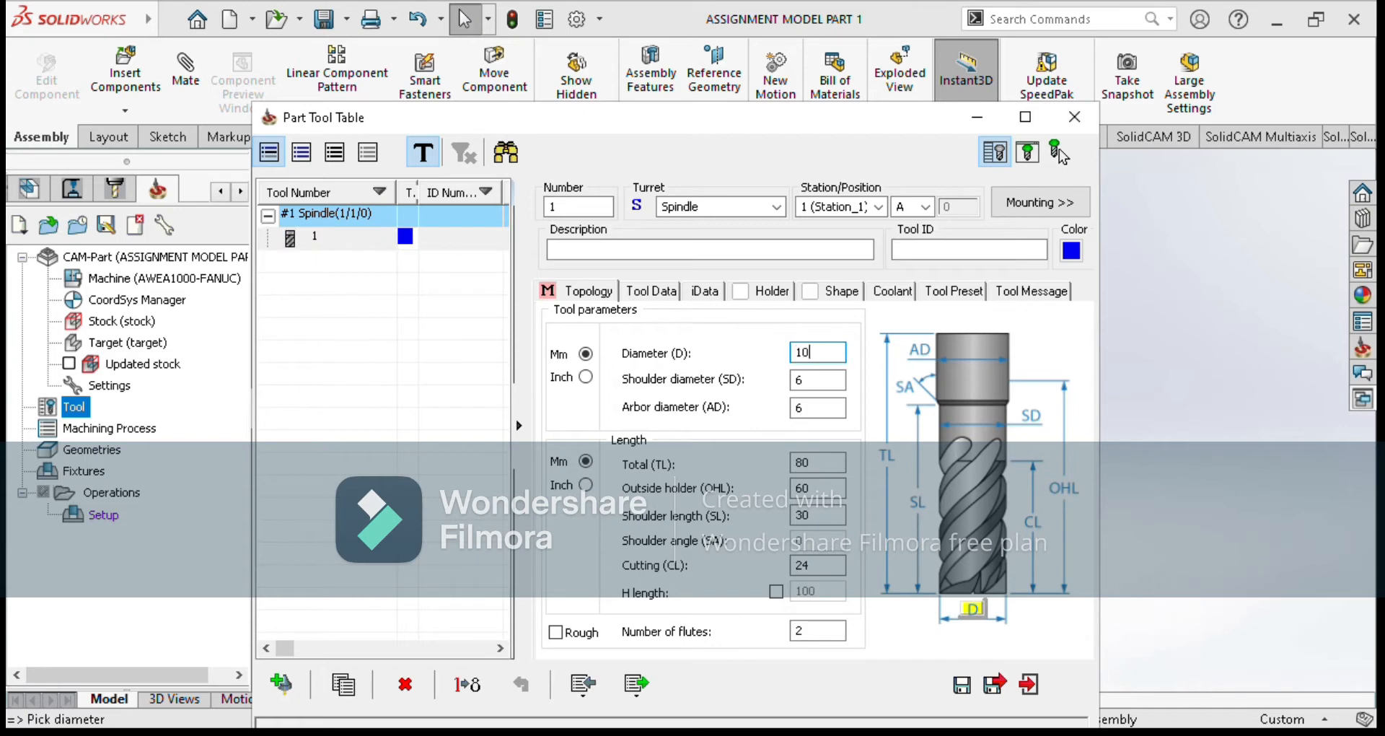
Set the first end mill's diameters to 10 mm, add a second with all diameters at 14 mm, and save.
left_click(815, 408)
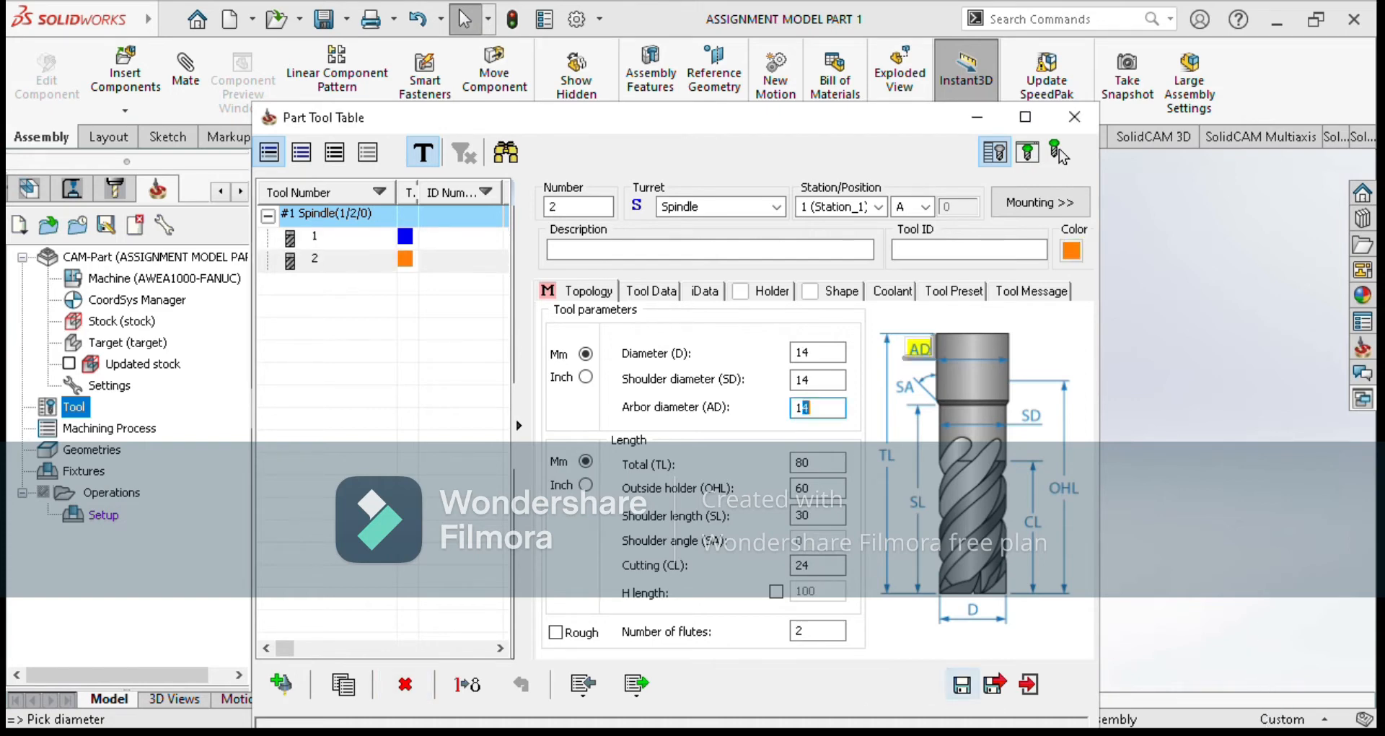
left_click(961, 683)
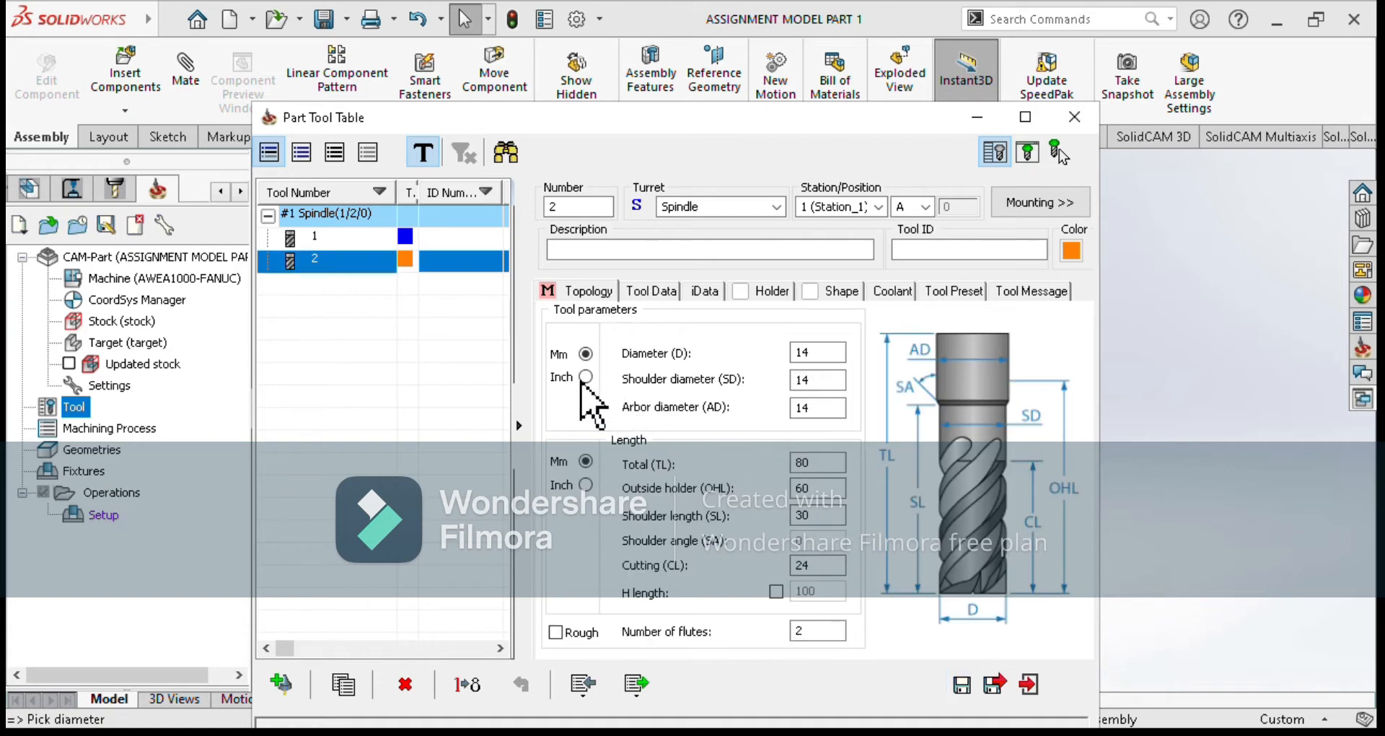
left_click(315, 236)
left_click(314, 259)
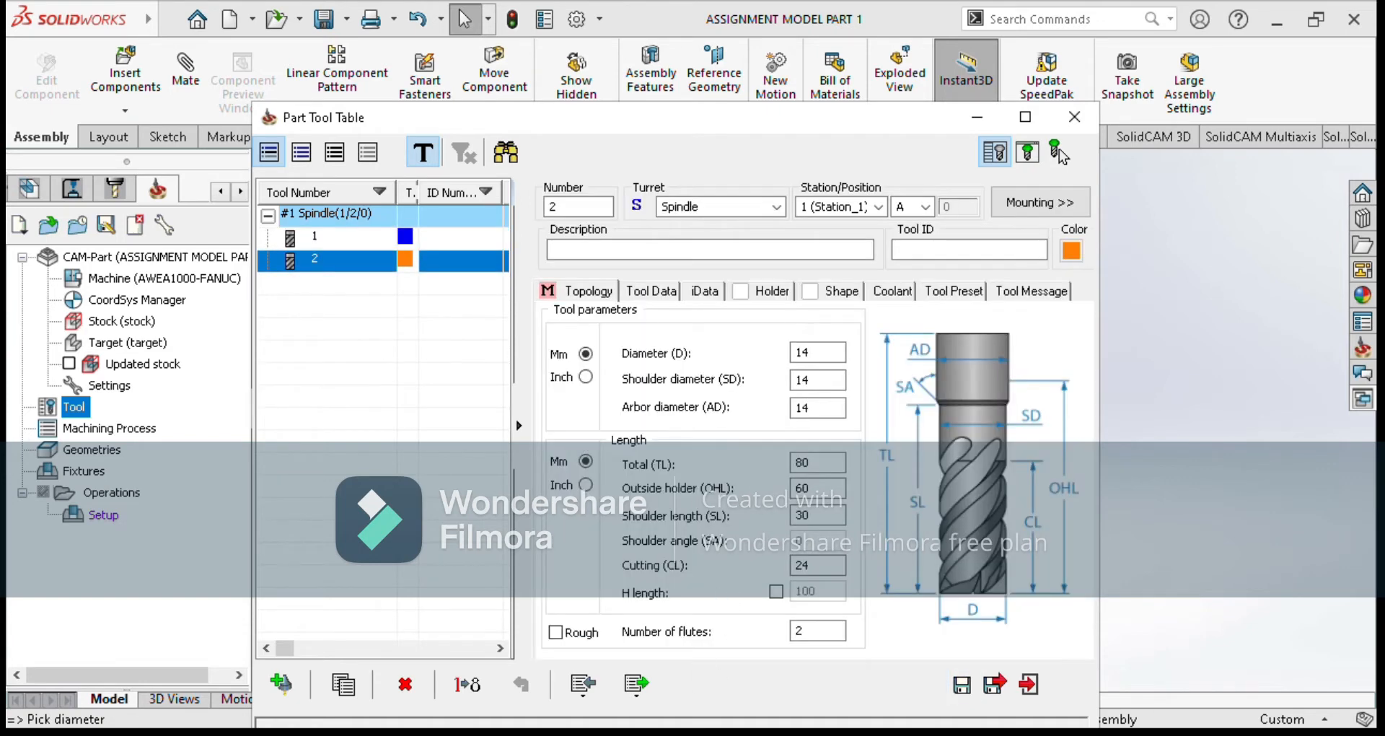
Add a 2.5 mm diameter end mill and a 6 mm mill with 3 mm corner radius, saving the tool table.
left_click(281, 684)
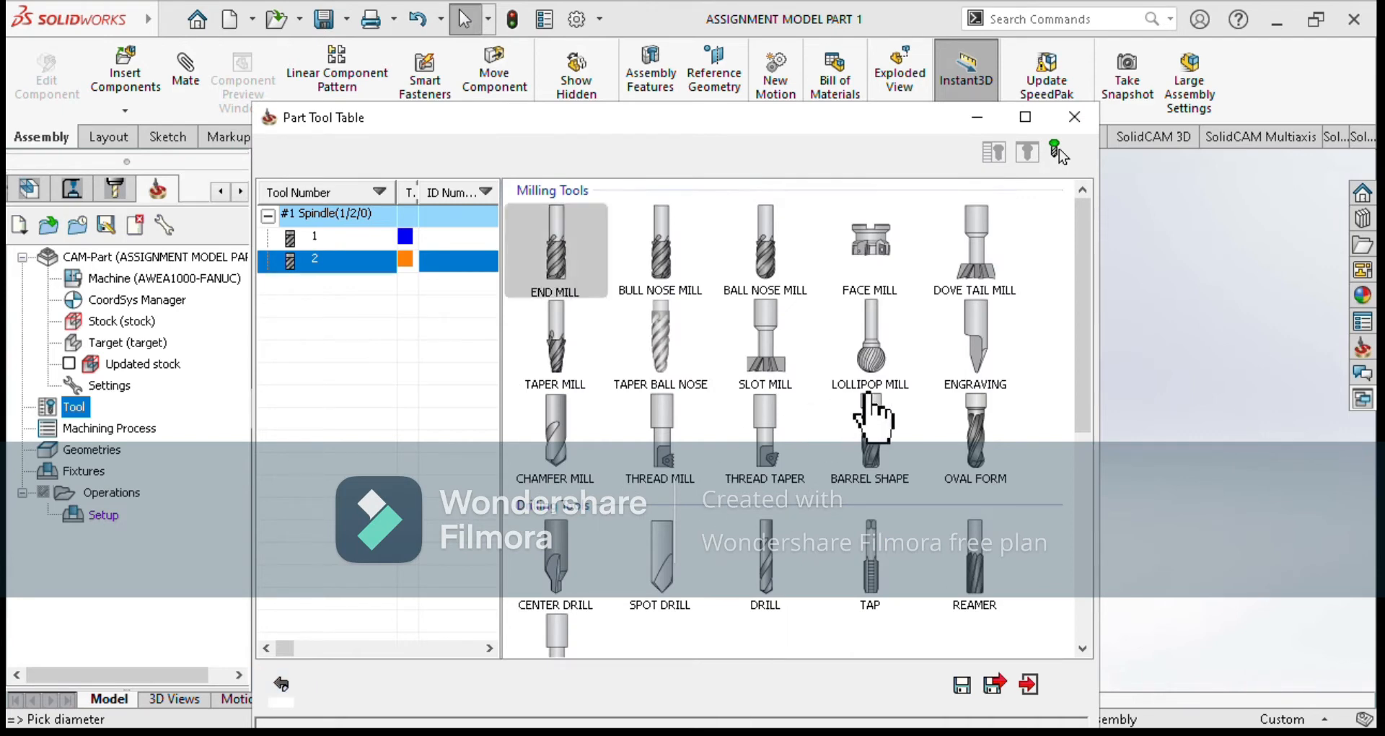
left_click(575, 259)
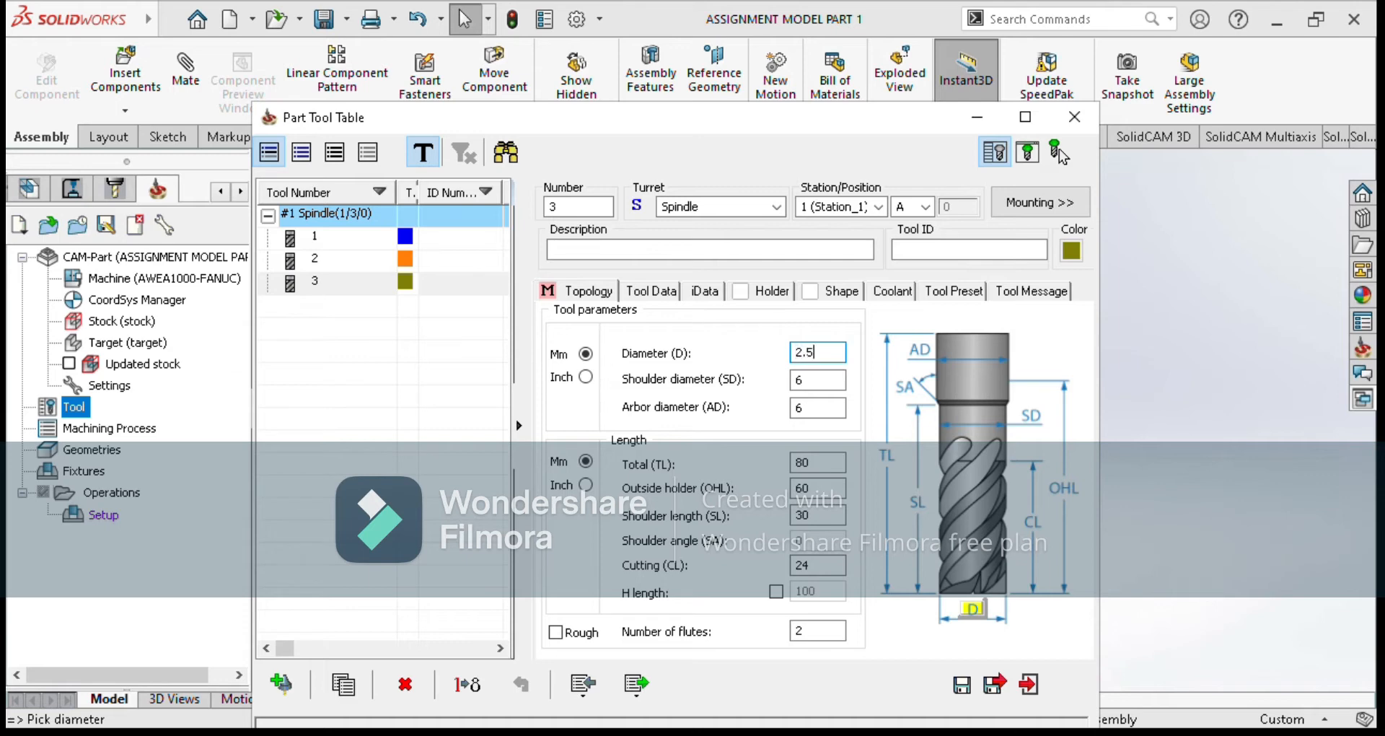
left_click(824, 408)
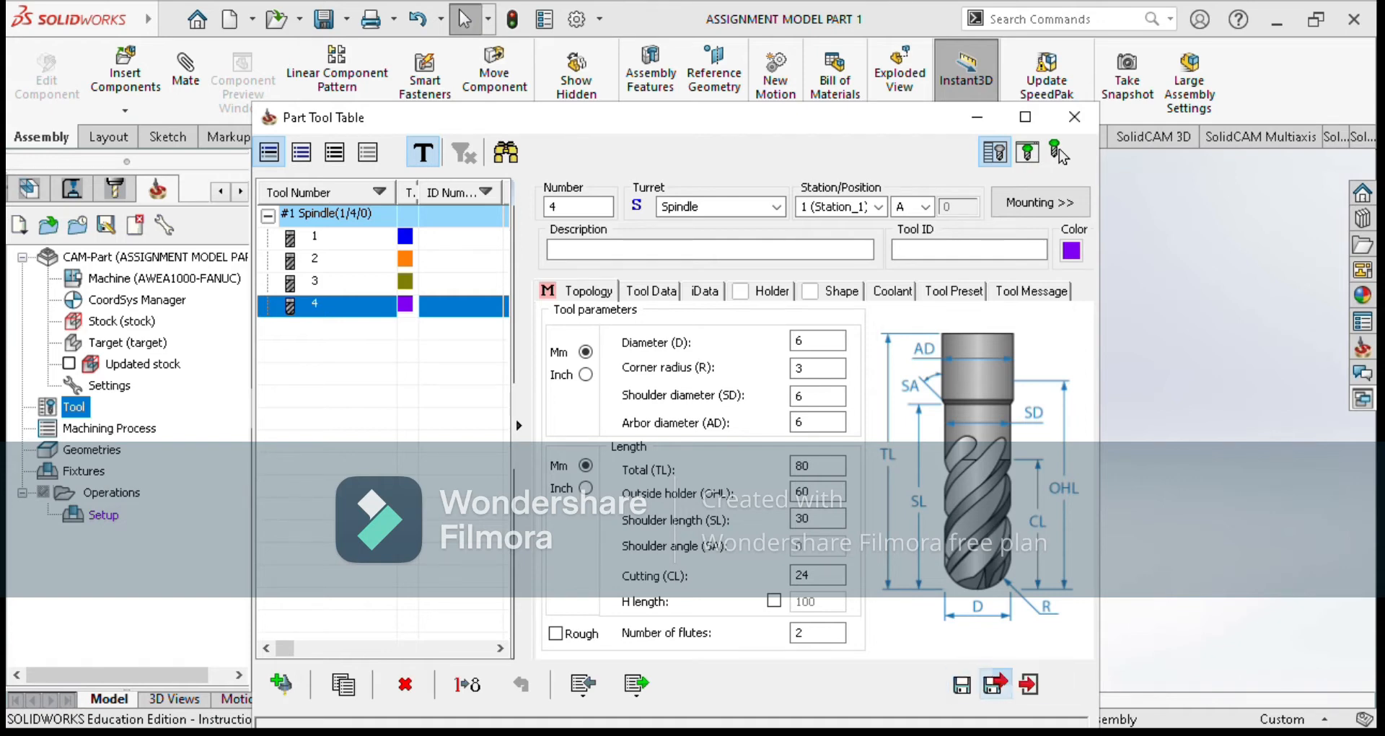
left_click(995, 684)
Add a 3D Milling operation to the setup.
right_click(91, 510)
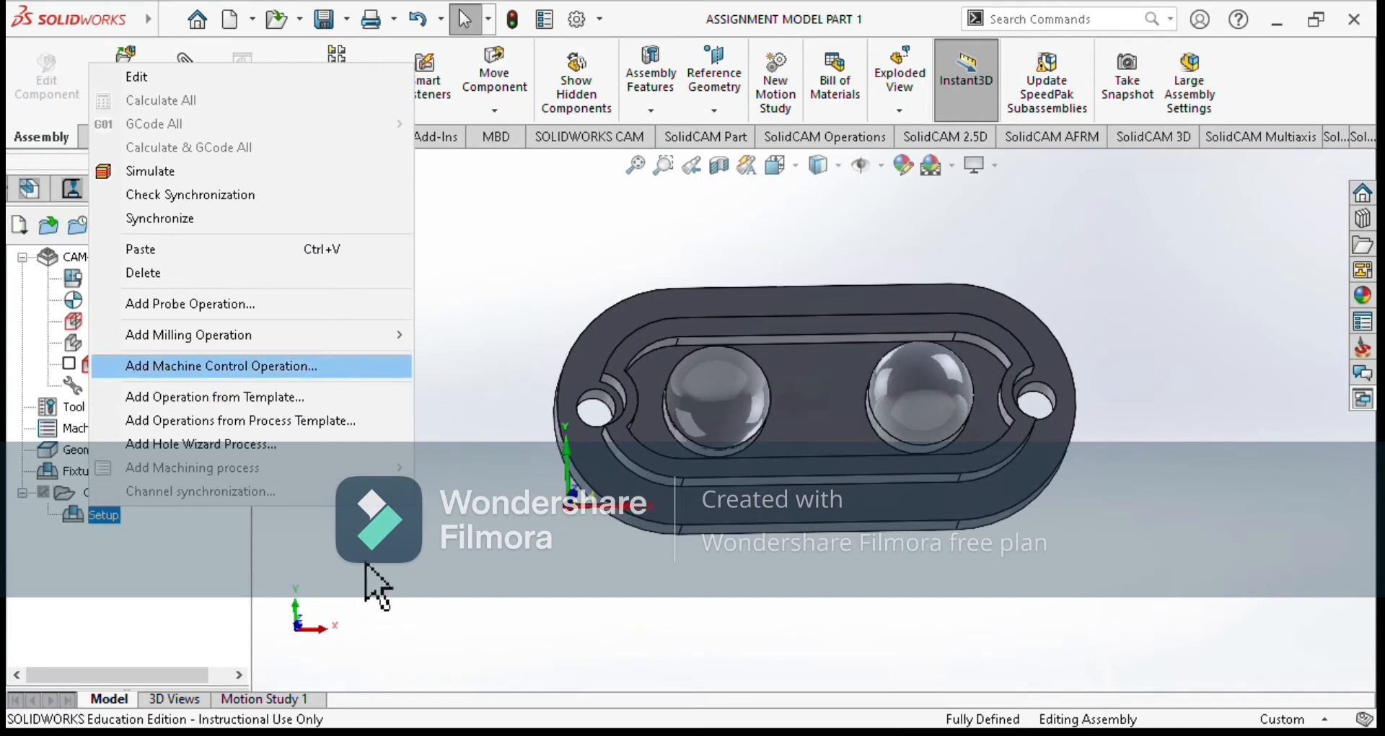
mouse_move(331, 336)
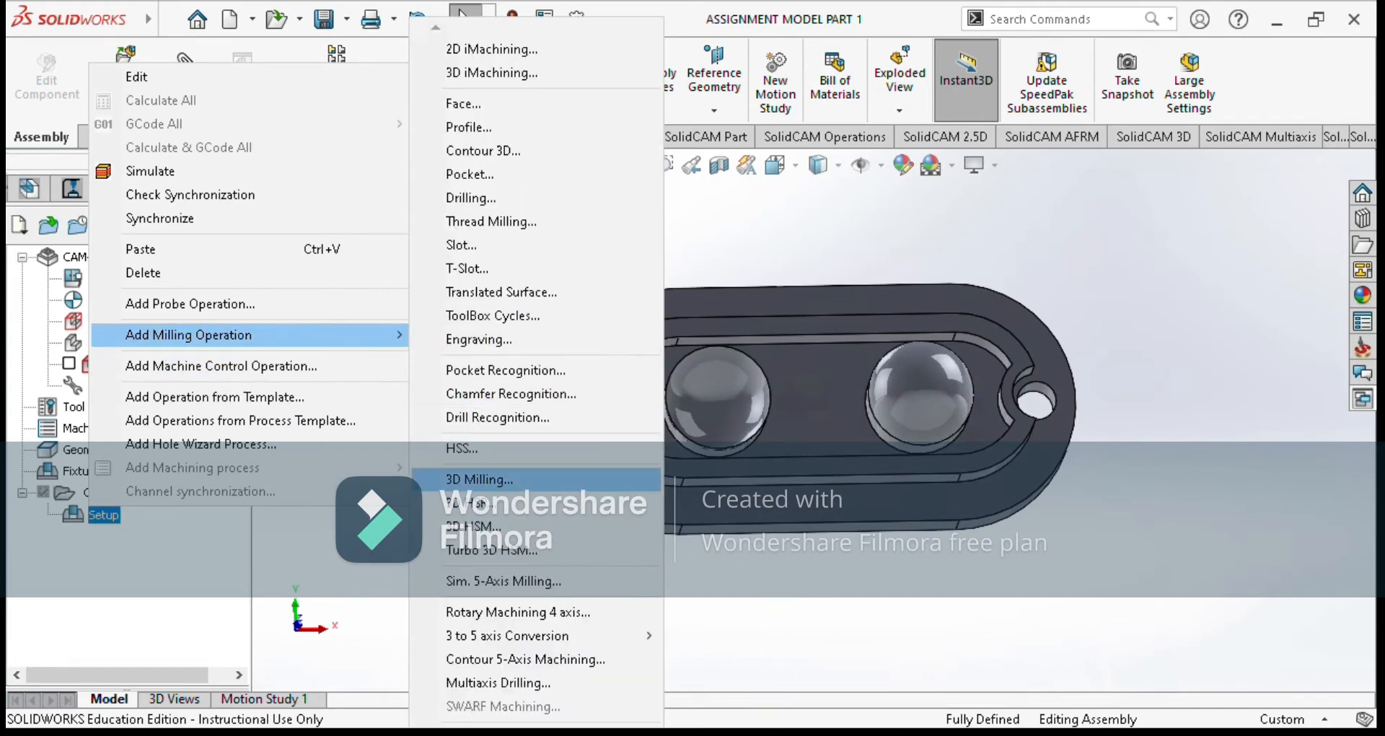
left_click(480, 479)
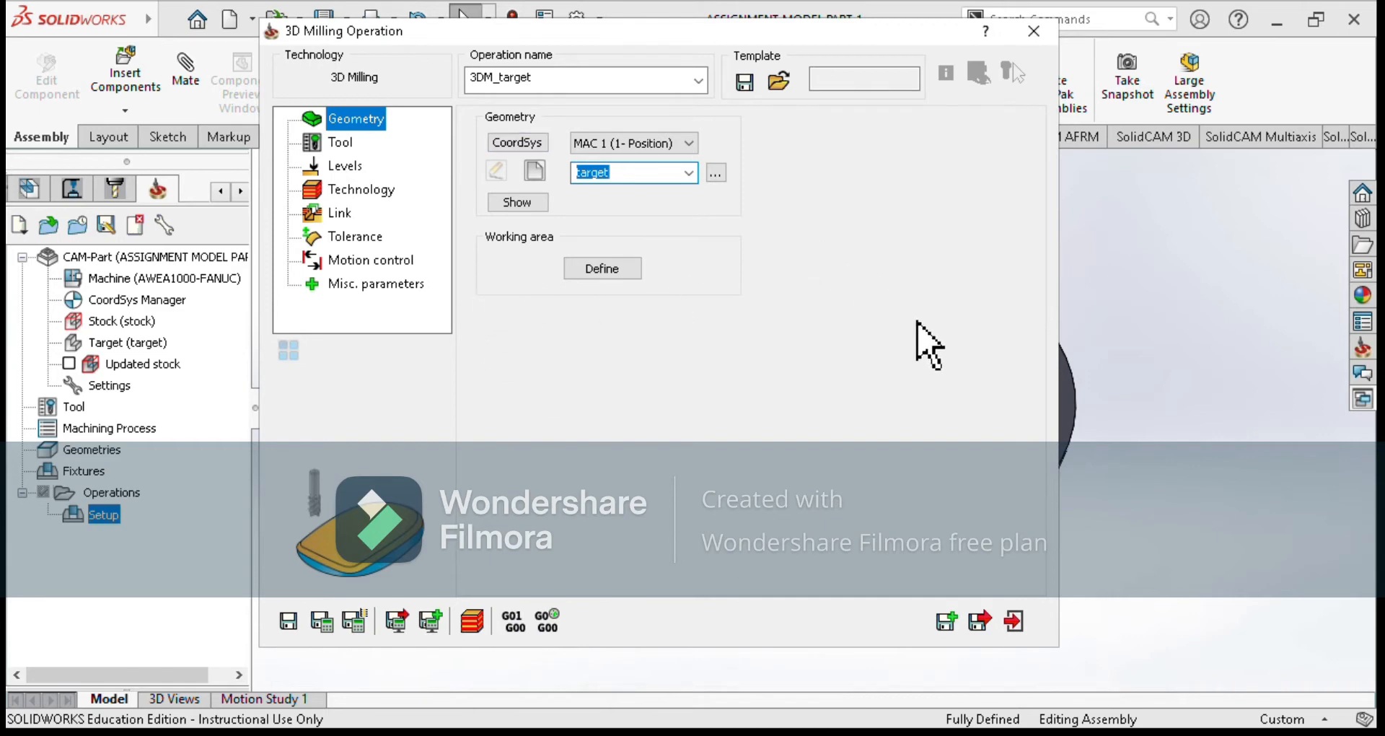
Define the operation's working area from the boundary chains of the part's outer ledge face, with the tool kept External.
left_click(604, 269)
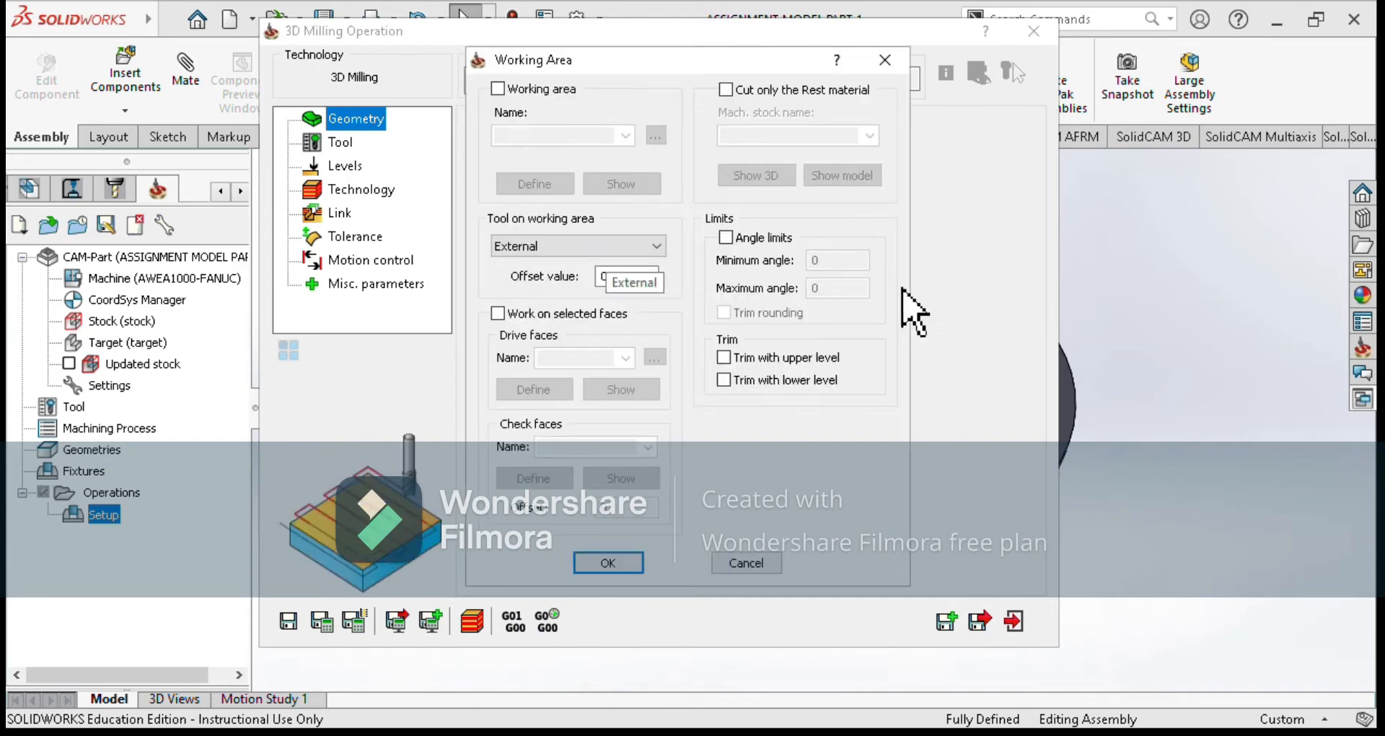
left_click(497, 88)
left_click(535, 183)
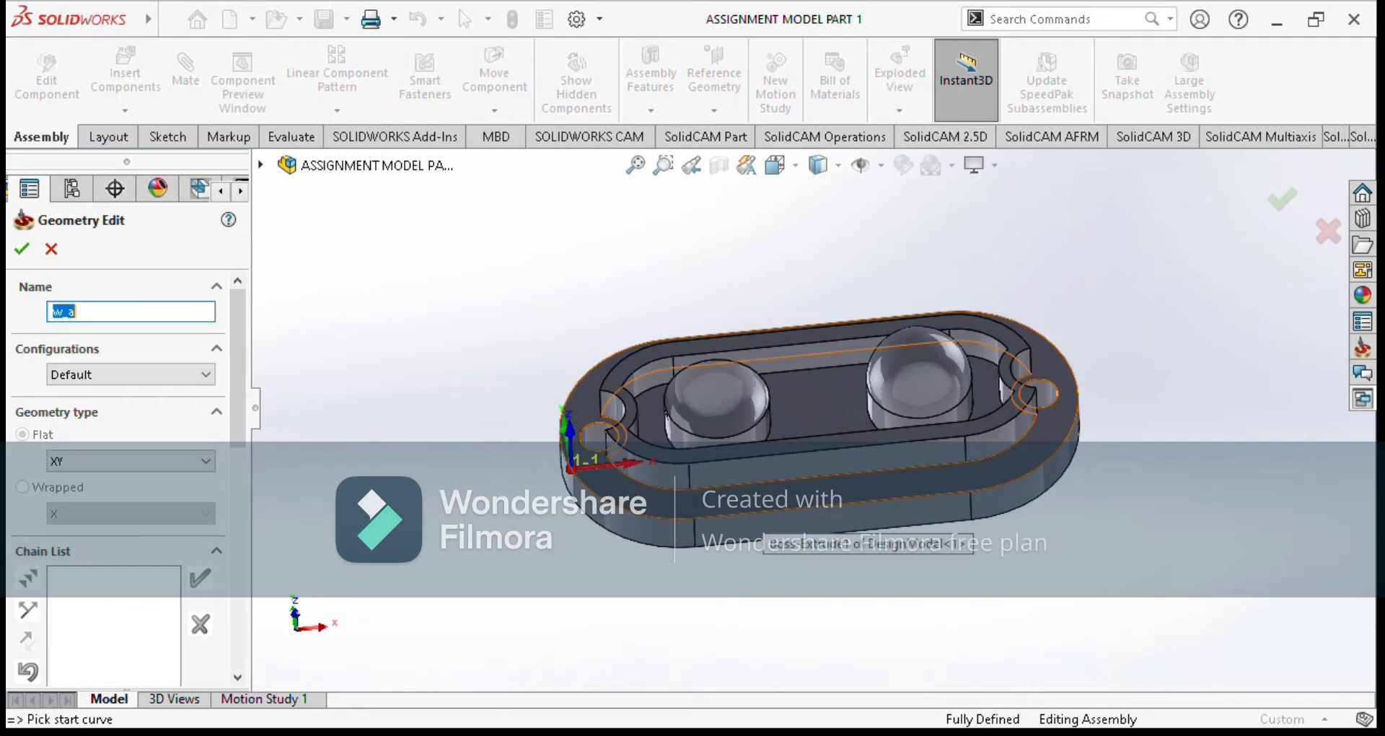
left_click(765, 499)
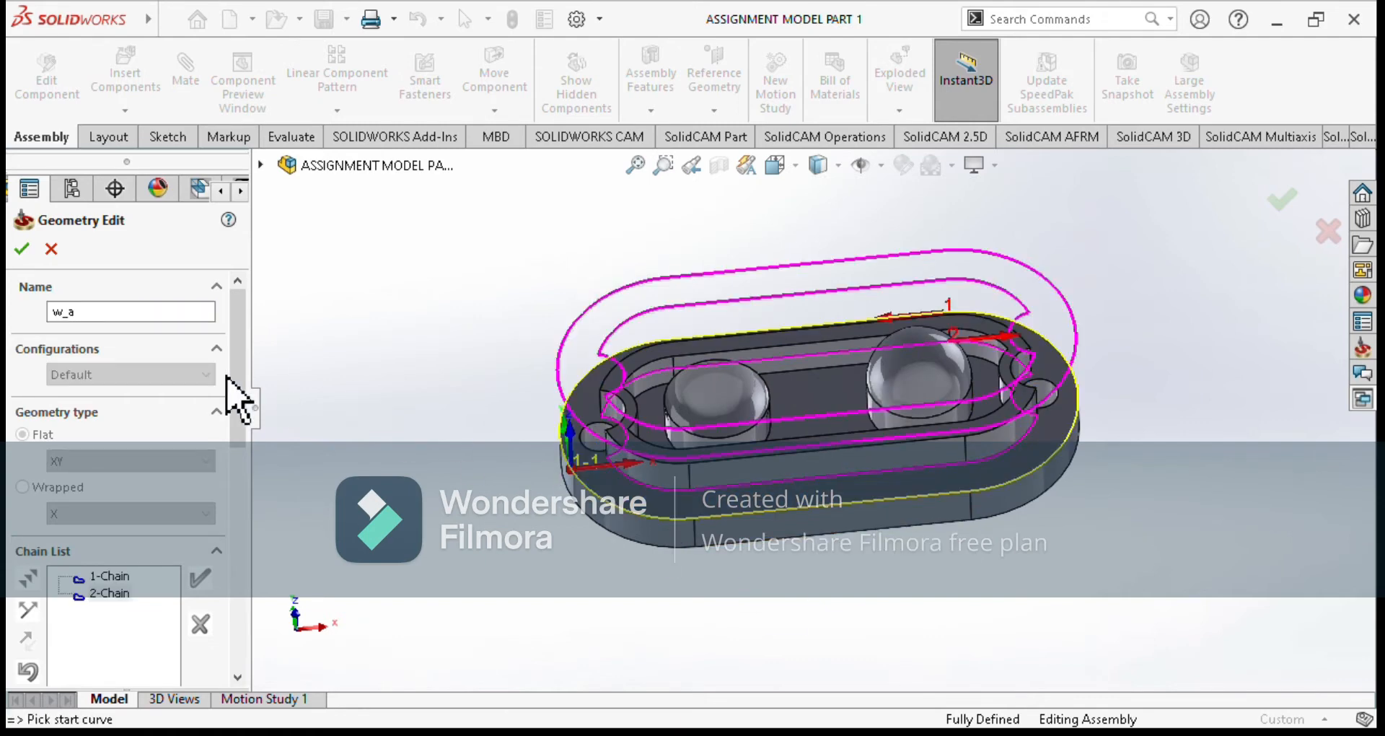
key("Return")
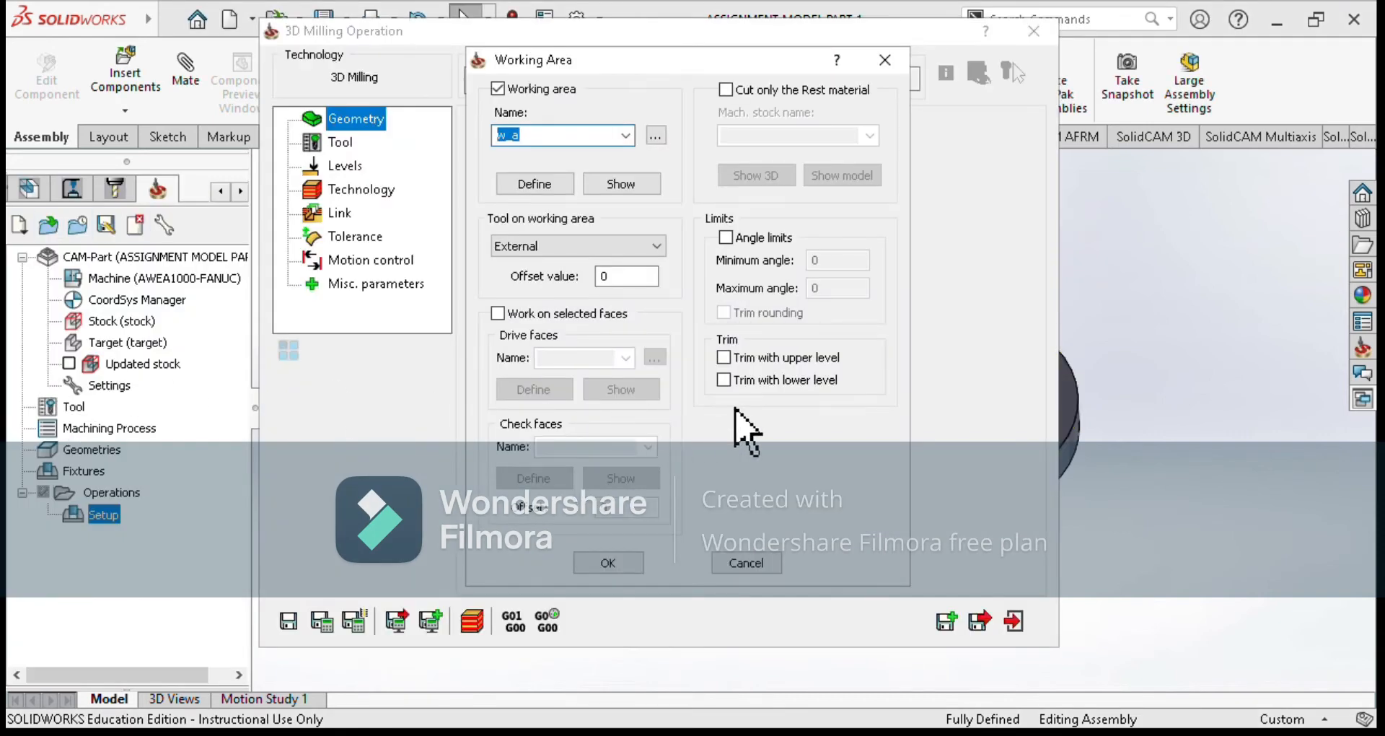
left_click(608, 563)
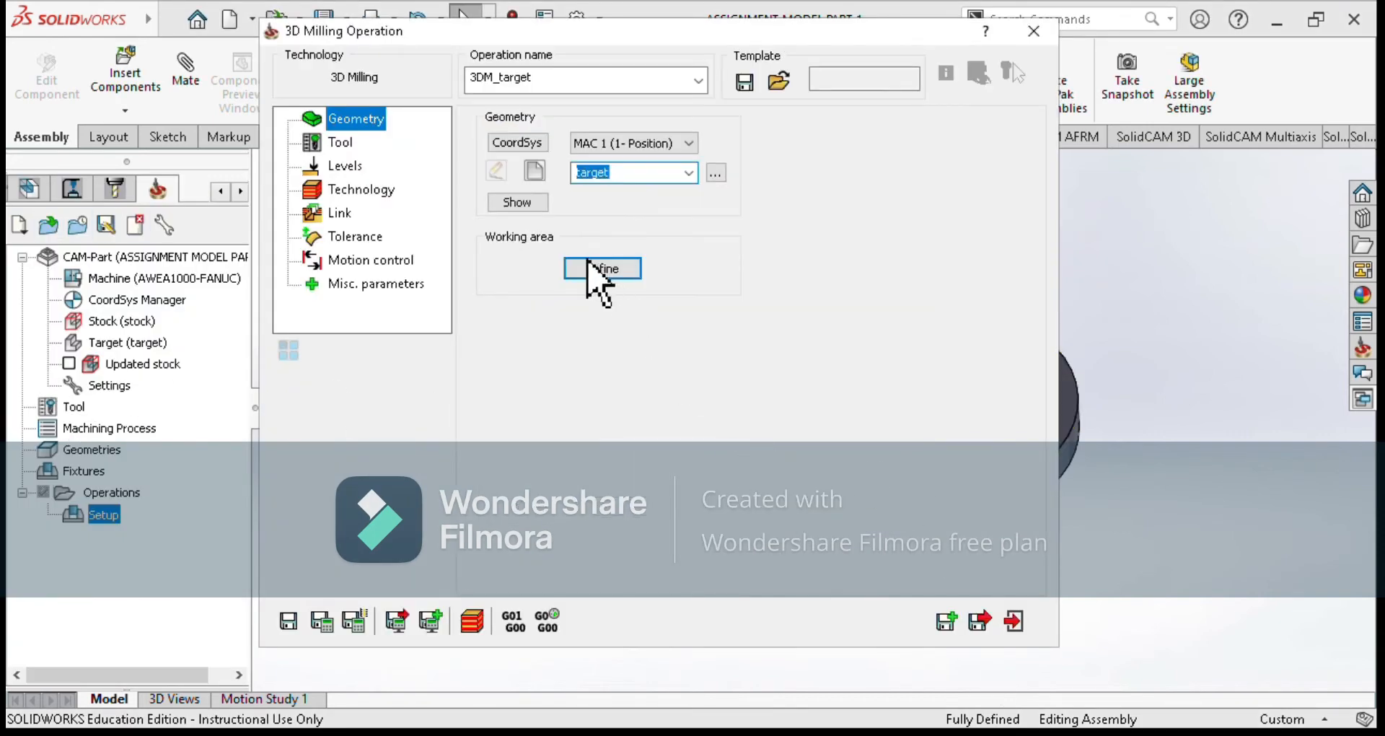
Assign tool 2, the 14 mm end mill, to the 3D milling operation.
left_click(340, 142)
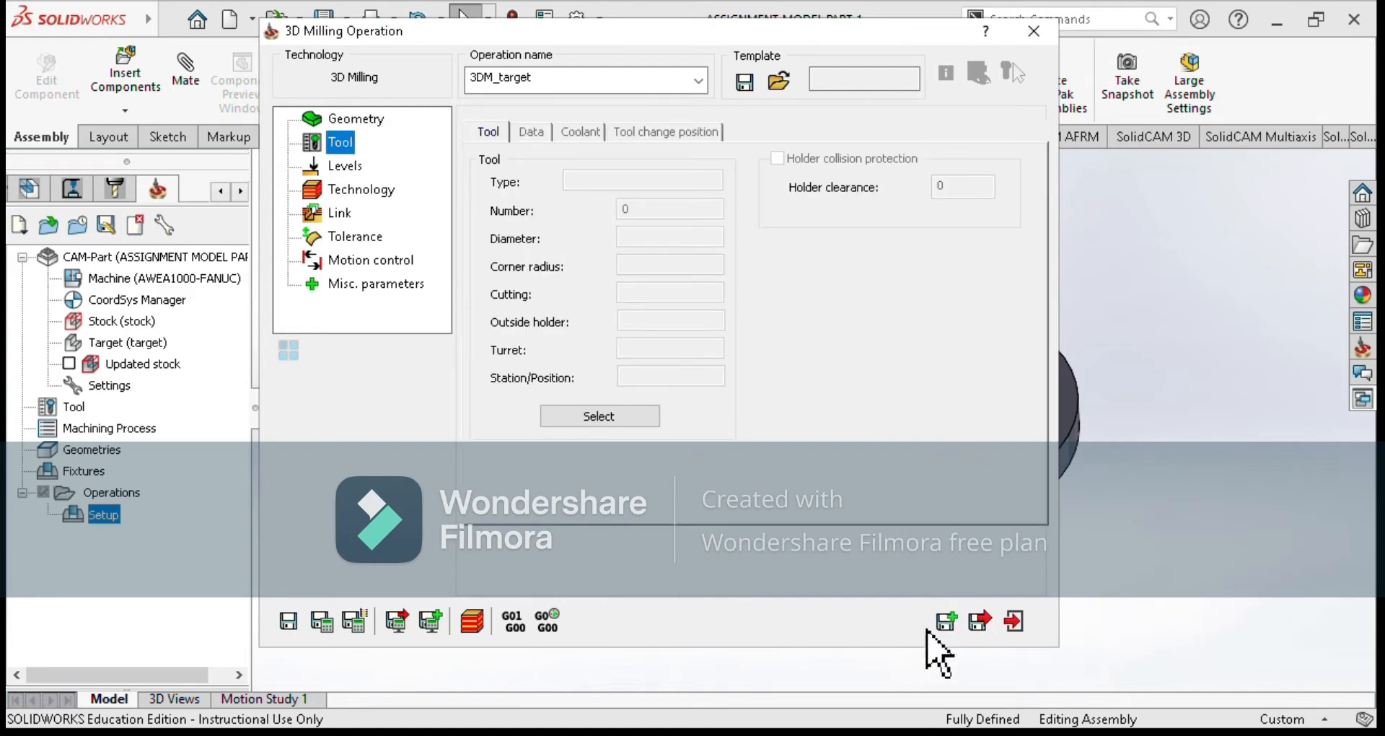
key("Return")
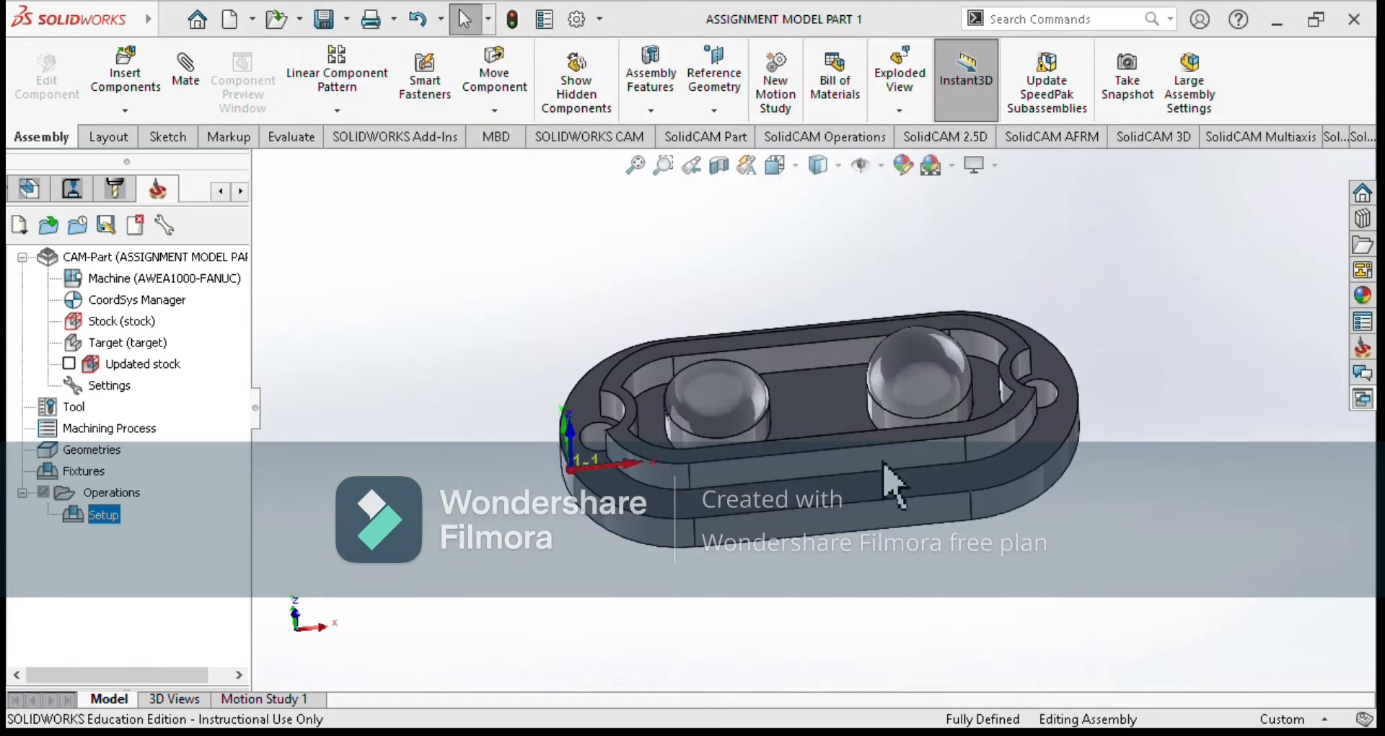
key("Down")
key("Down")
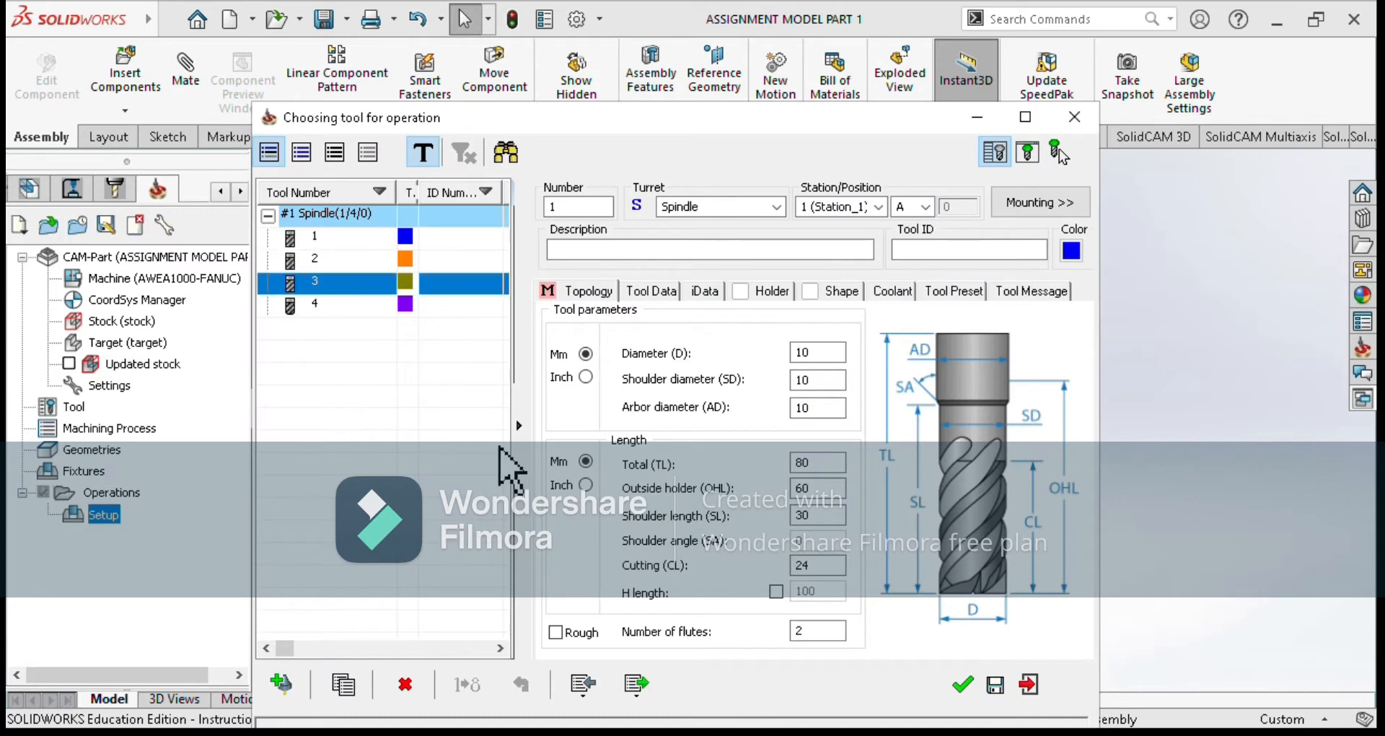
key("Up")
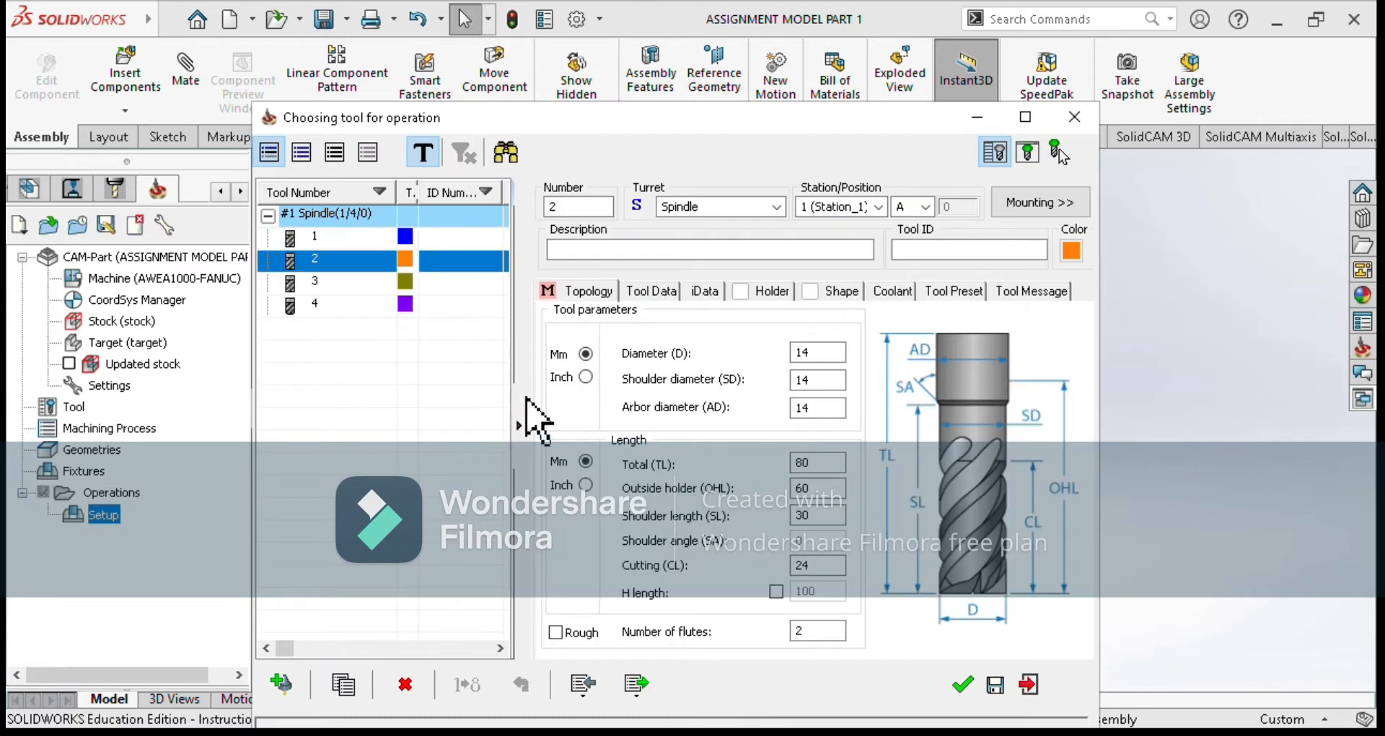
key("Return")
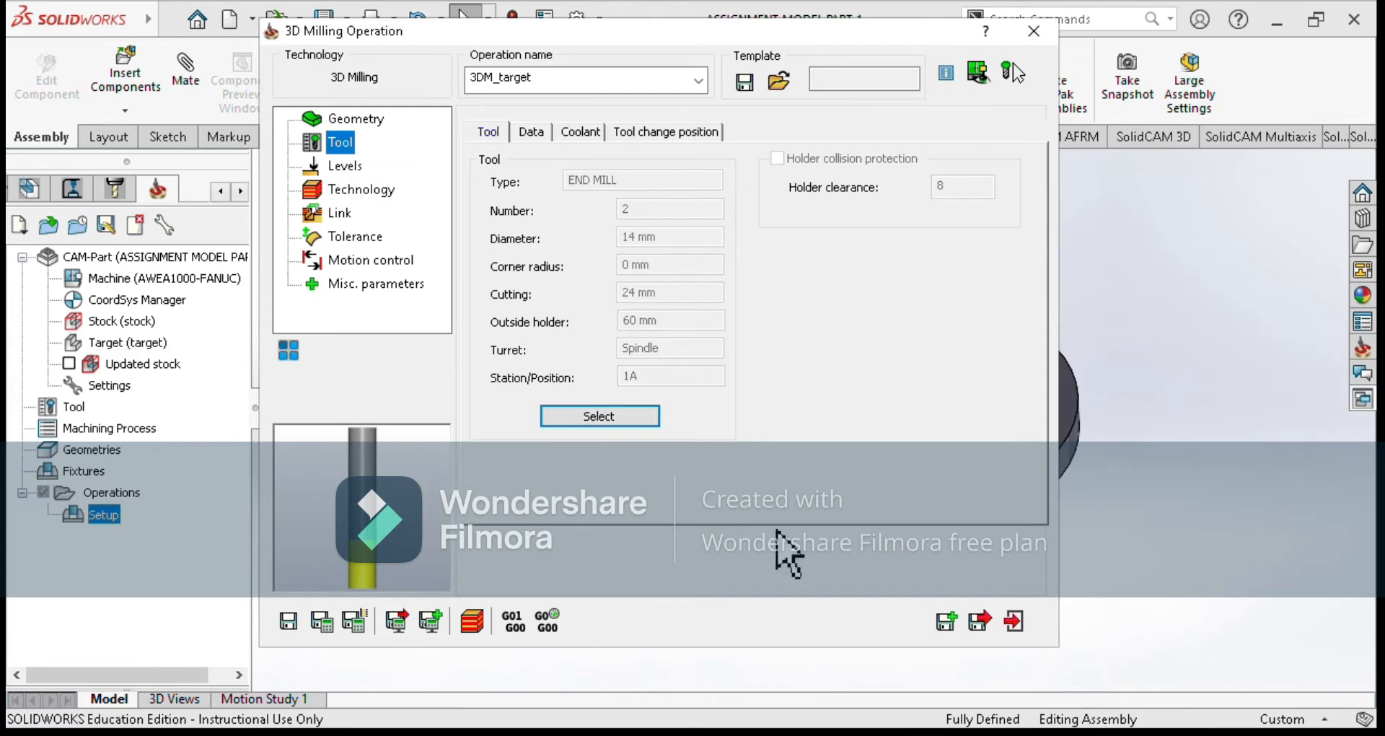
Set the upper milling level to 0 and the lower milling level to -23.5, picked on the part's outer ledge.
key("Down")
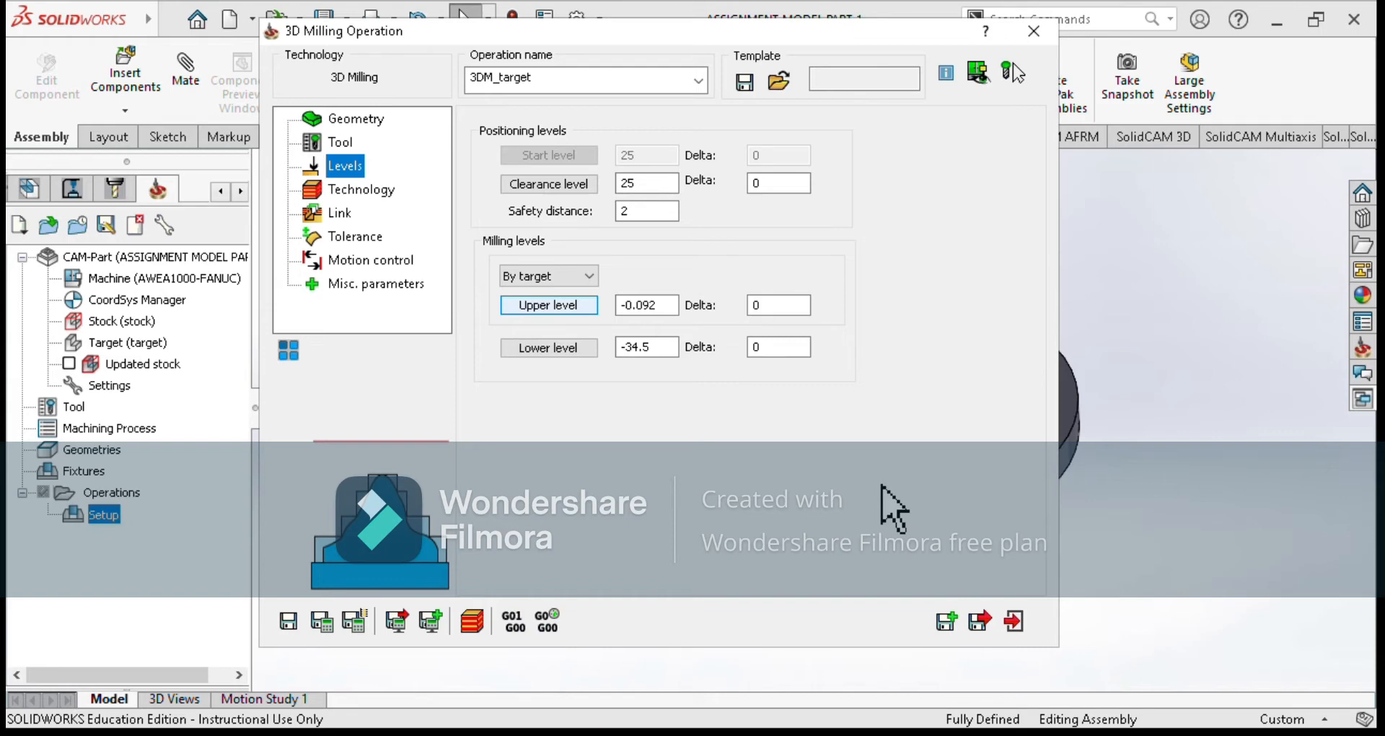
key("space")
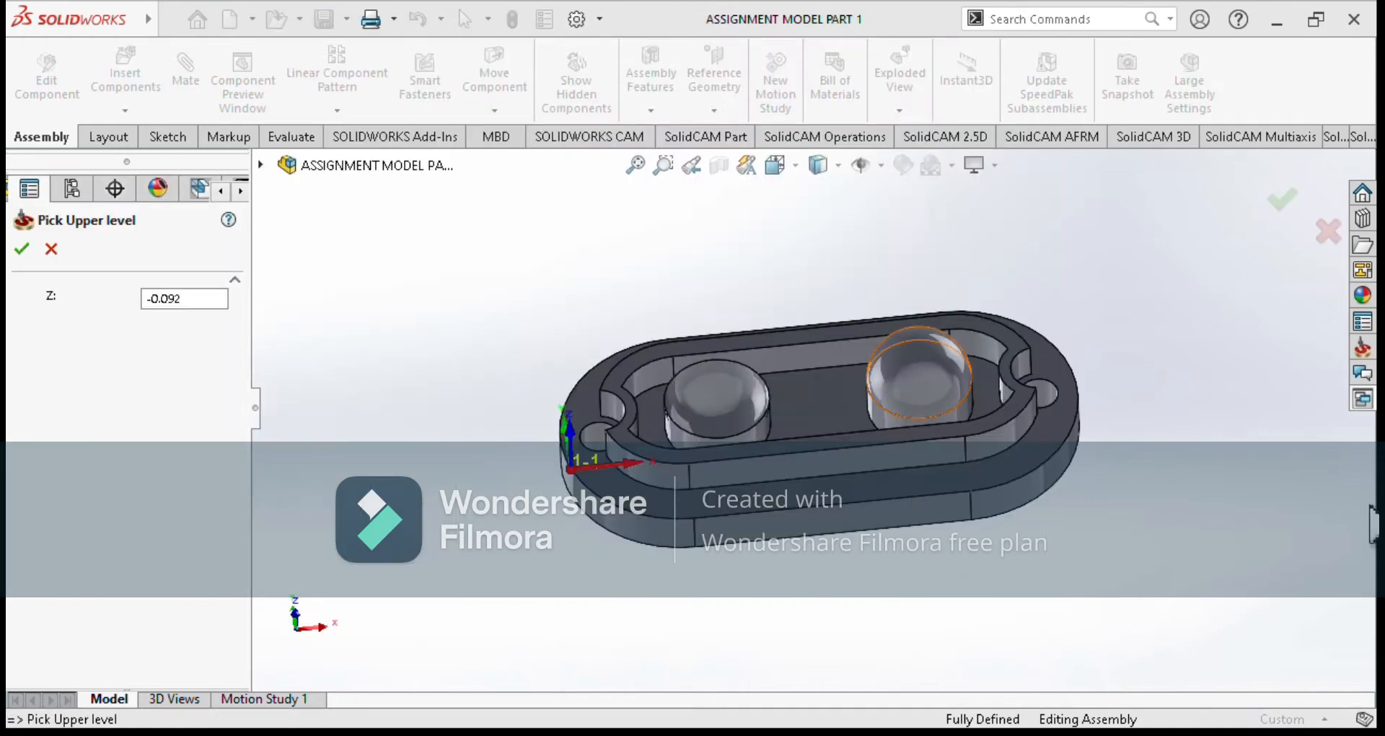
left_click(912, 331)
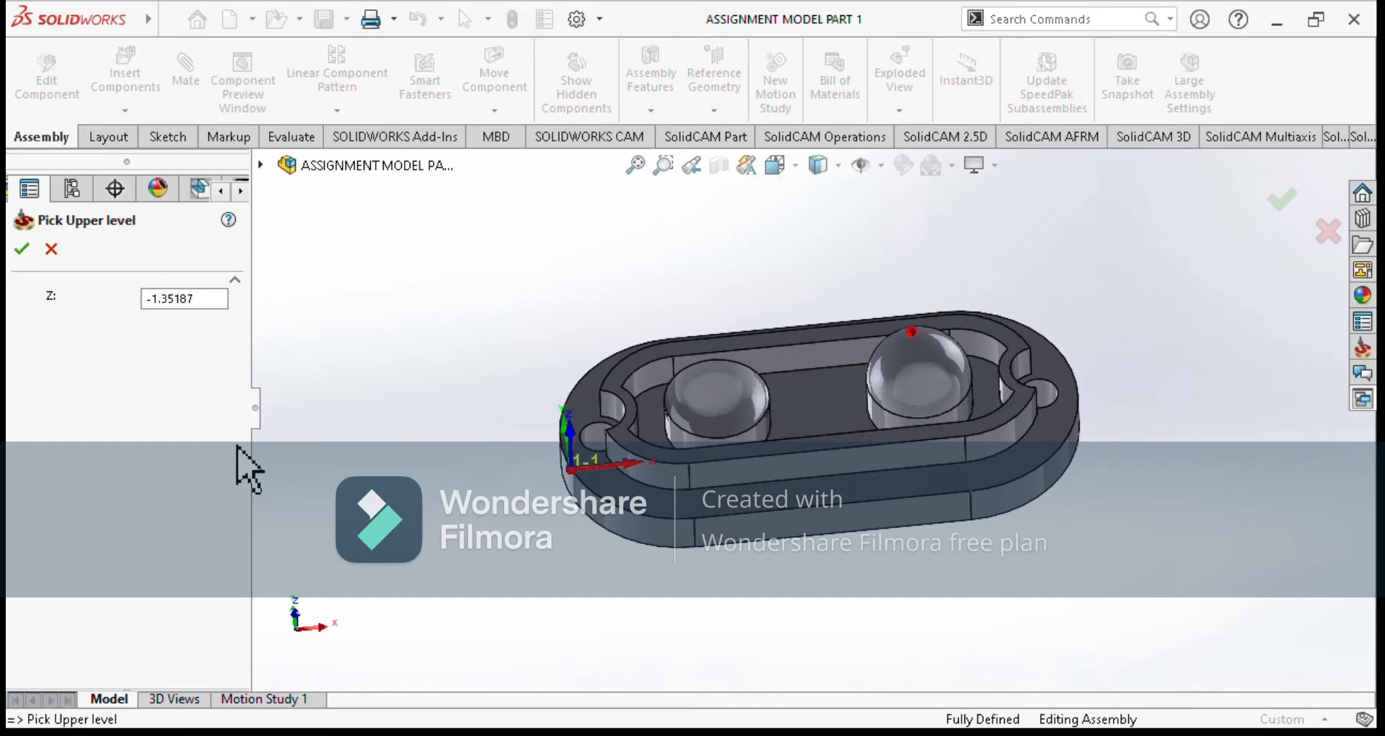
left_click(21, 249)
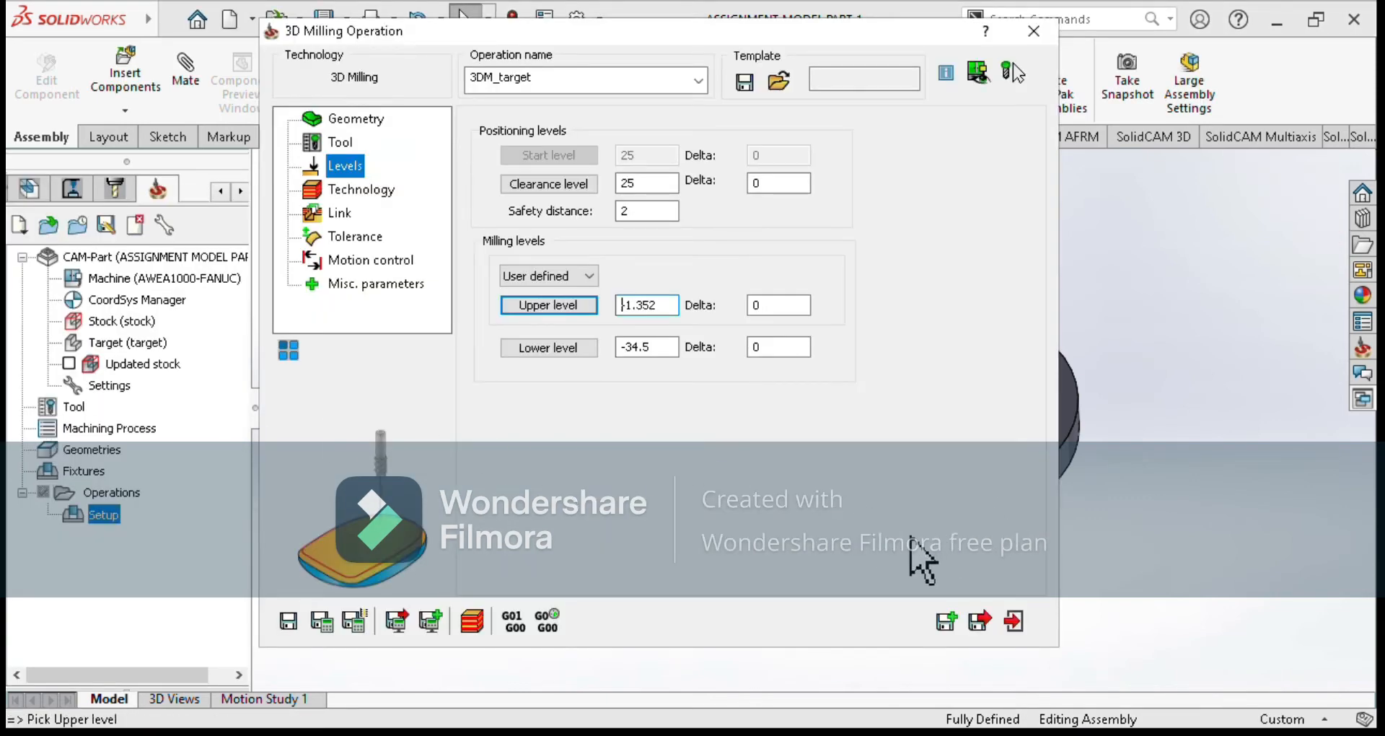
left_click_drag(673, 308, 587, 313)
type("0")
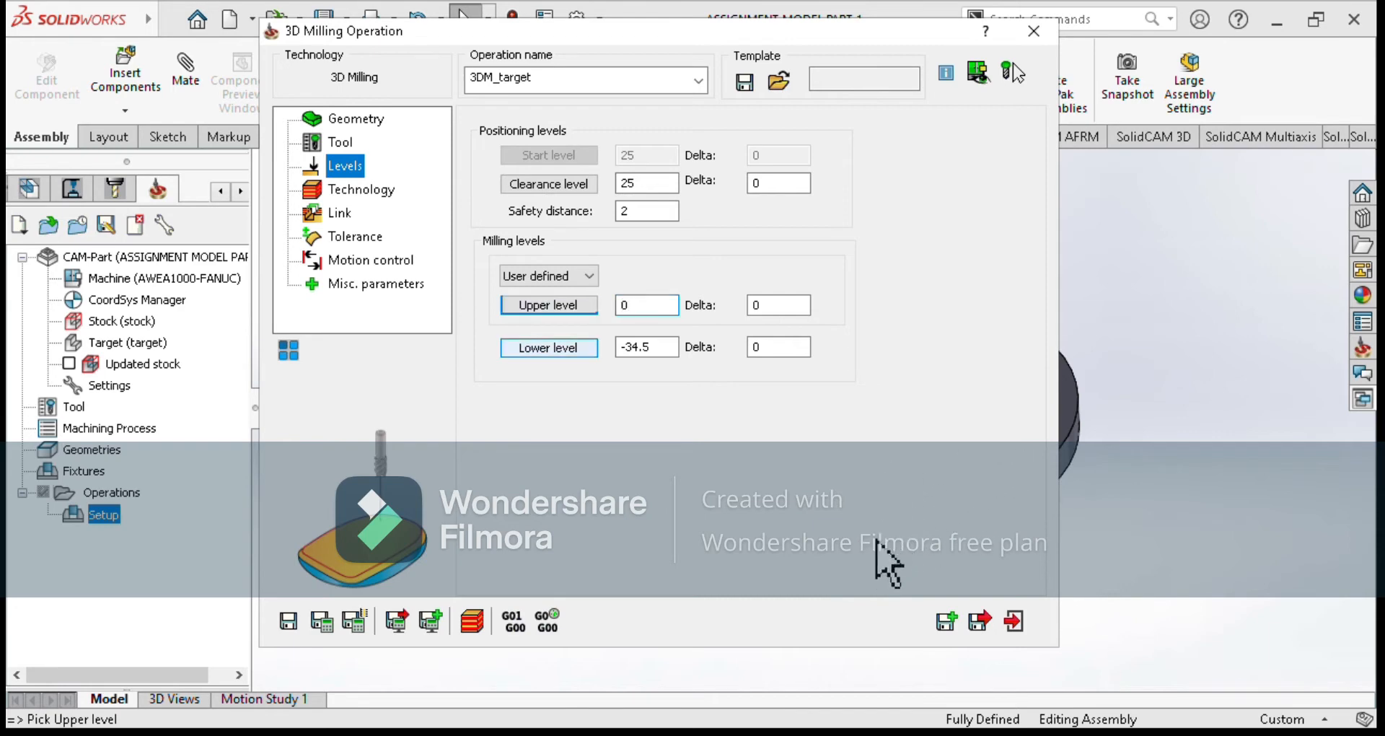
left_click(548, 347)
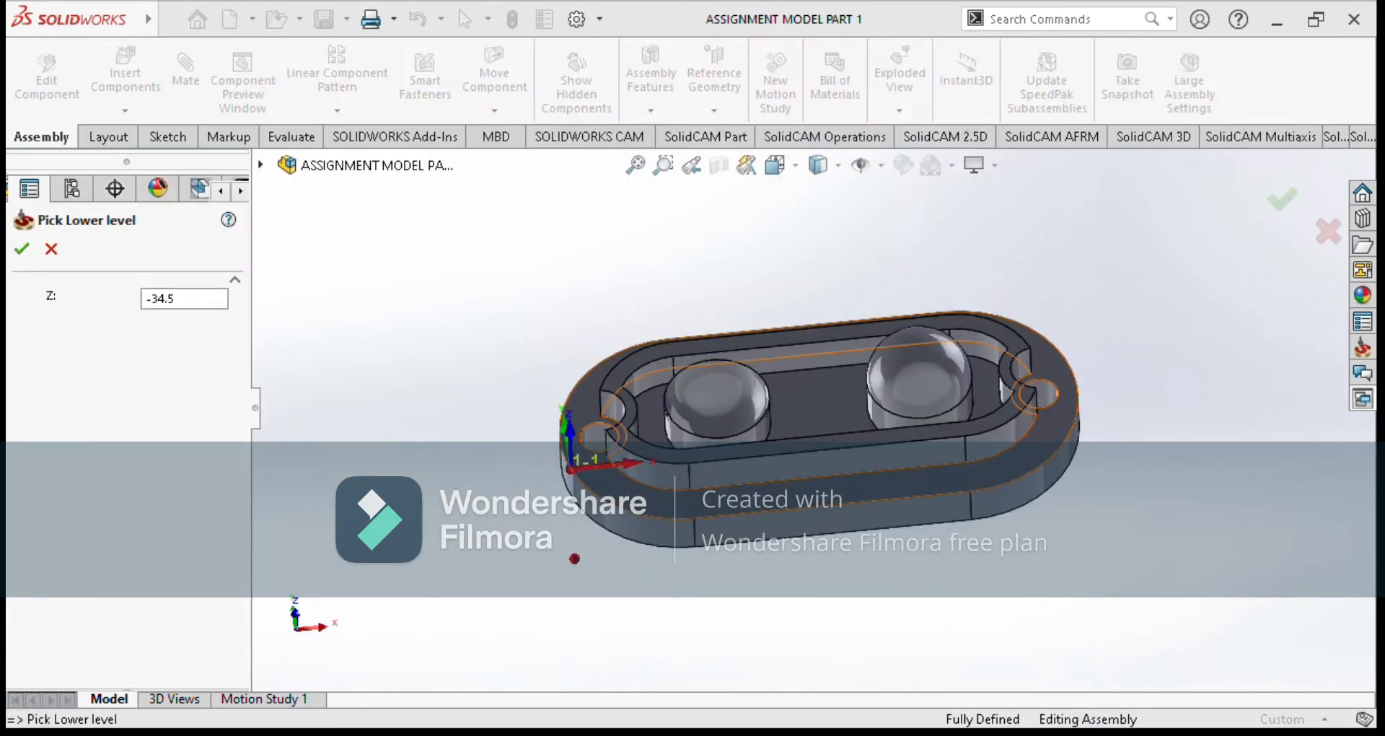
left_click(722, 499)
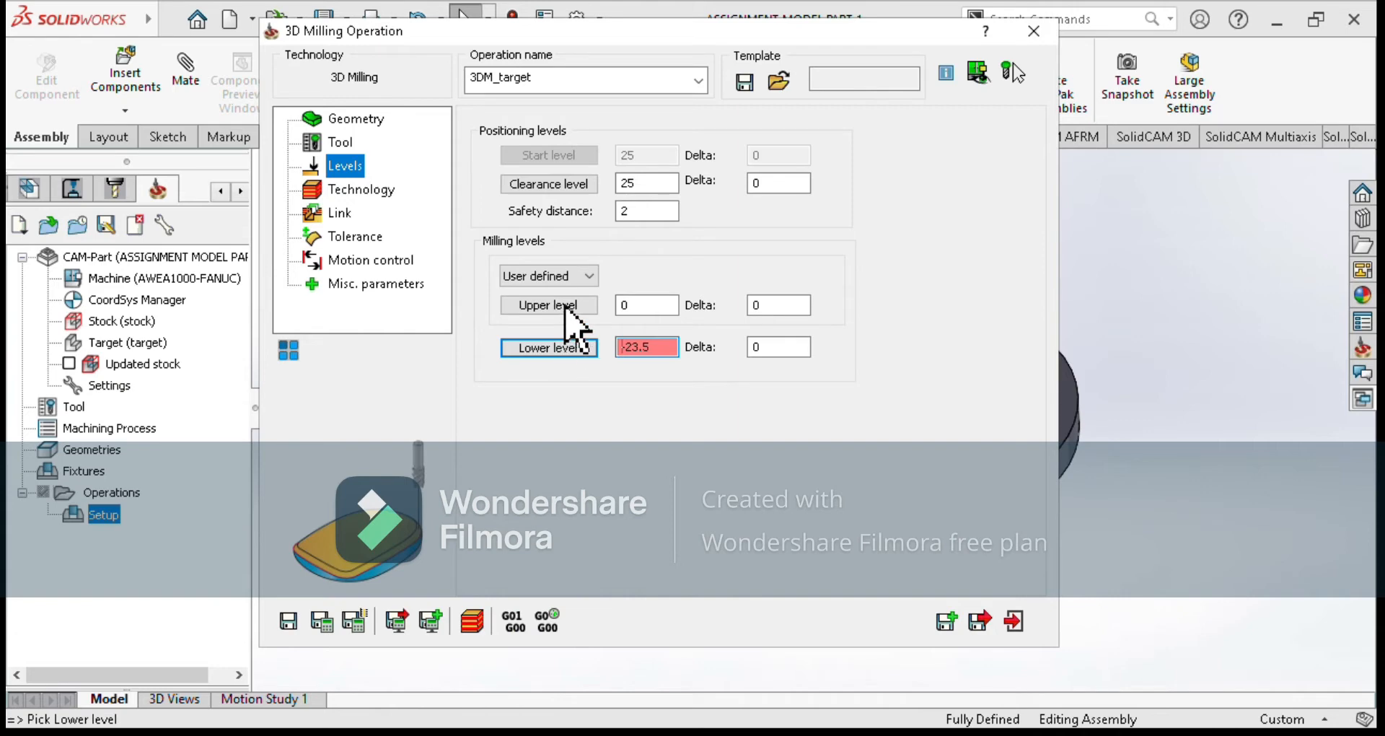
Set the roughing strategy to Contour, save the operation and calculate its toolpath.
left_click(360, 190)
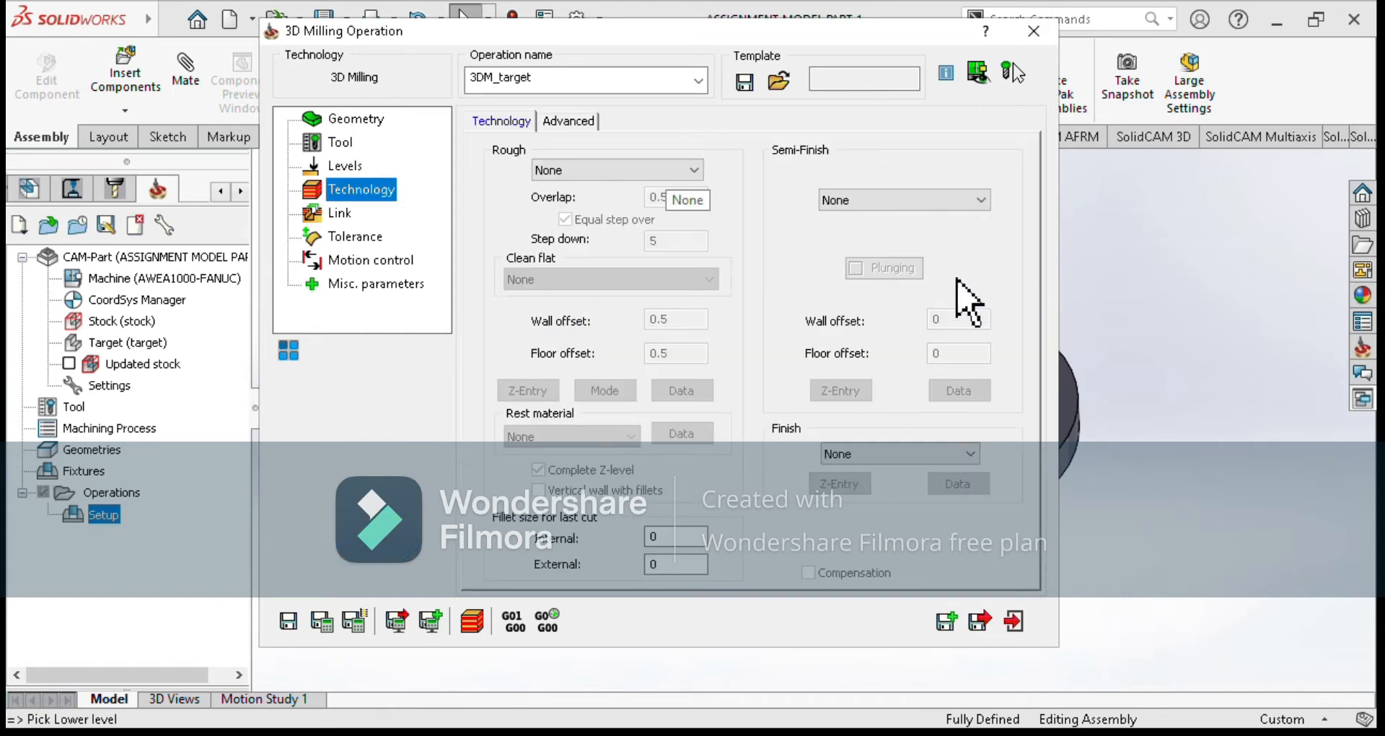
left_click(662, 171)
left_click(578, 217)
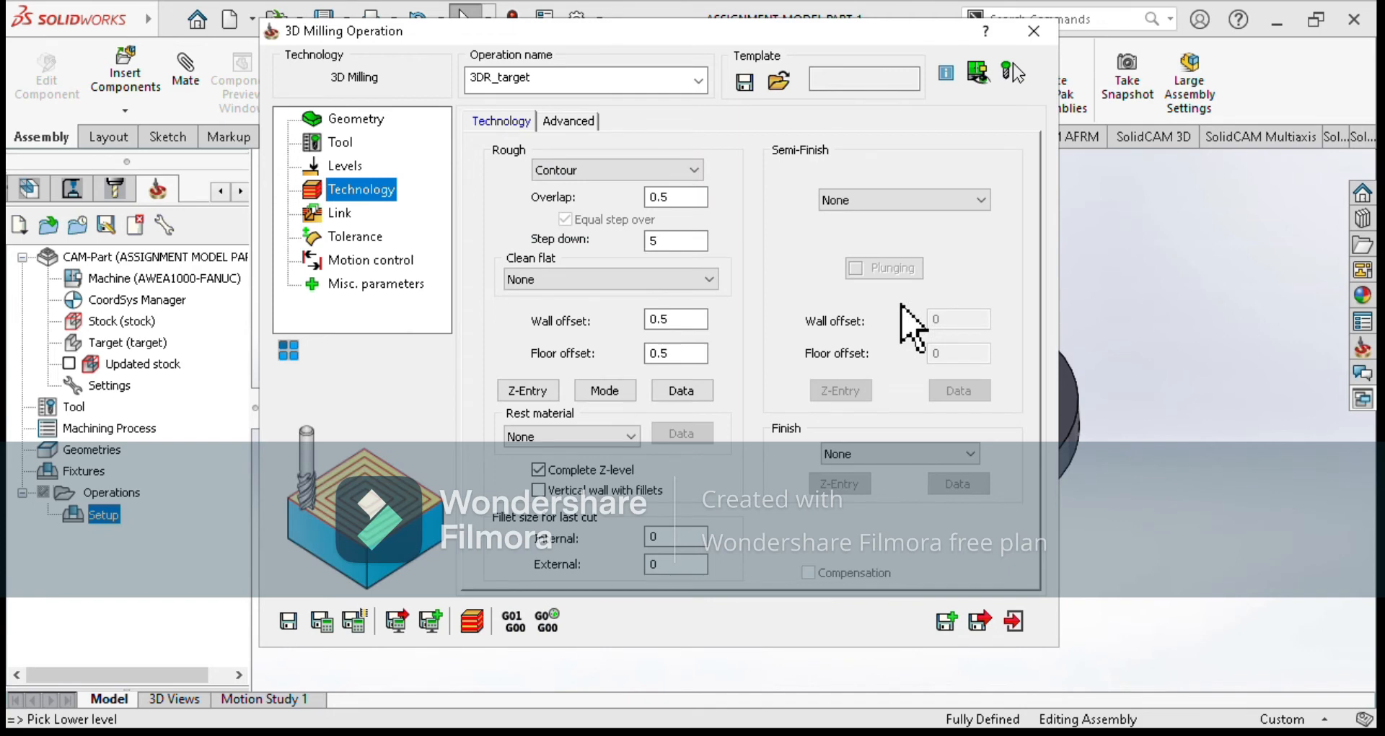
left_click(979, 621)
right_click(160, 557)
left_click(284, 321)
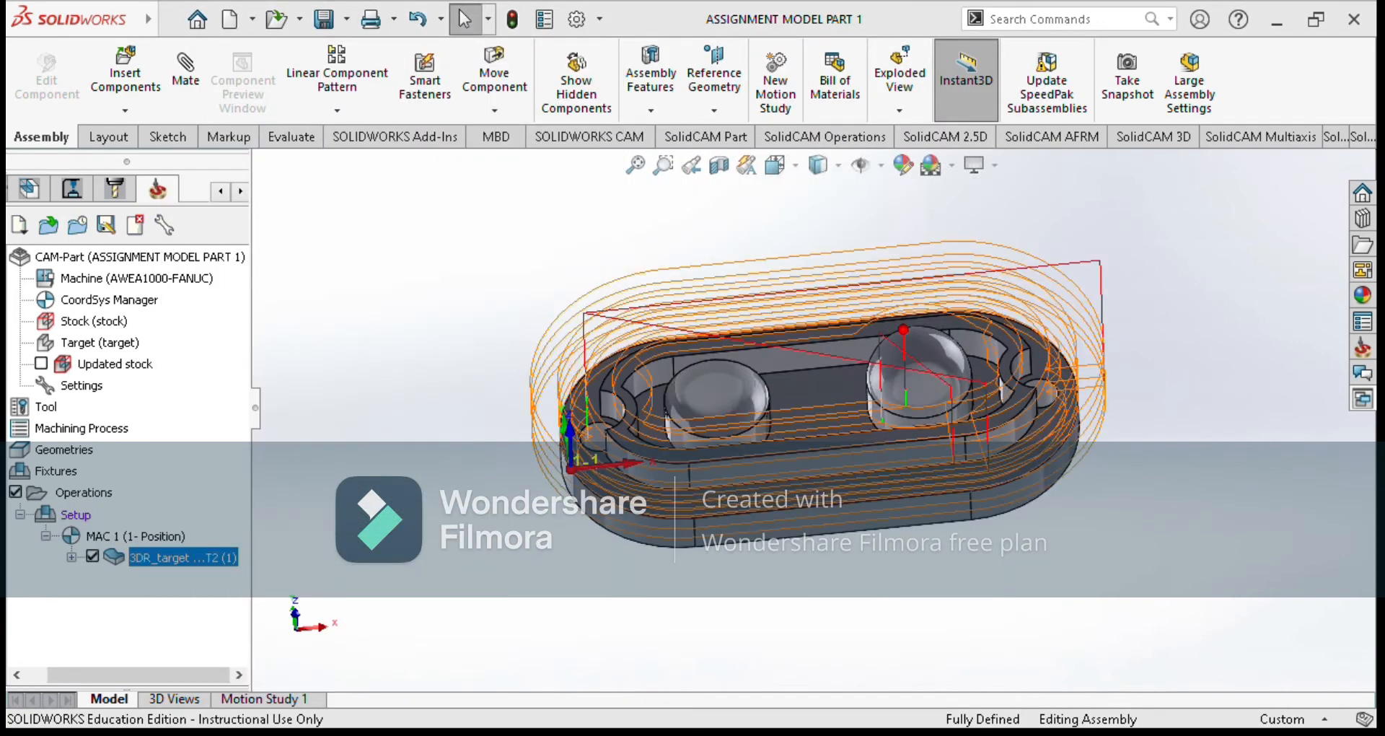
Examine the contour roughing toolpath and simulate the stock after the operation, viewing it from several angles.
middle_click_drag(815, 346, 840, 451)
middle_click_drag(966, 725, 1134, 717)
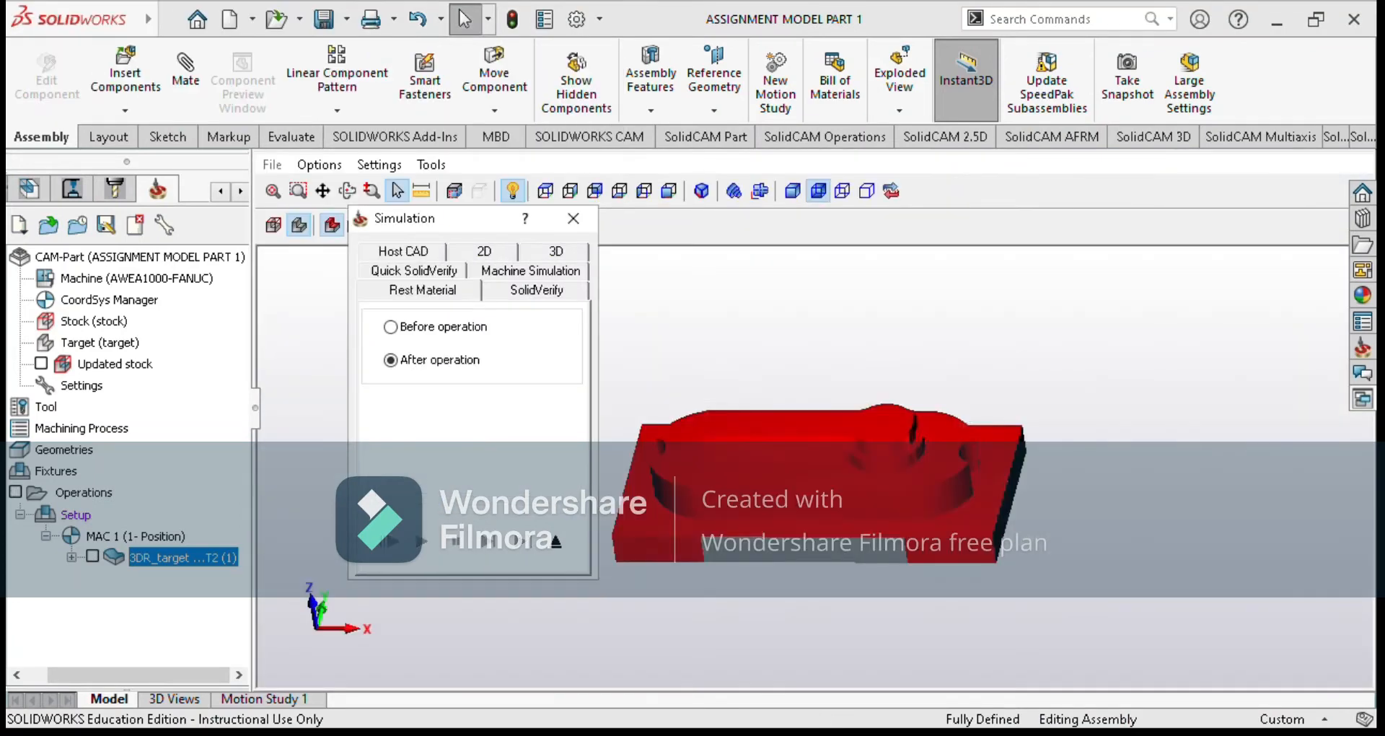
middle_click_drag(830, 490, 800, 484)
mouse_move(815, 432)
middle_mouse_down()
mouse_move(829, 411)
mouse_move(815, 432)
middle_mouse_up()
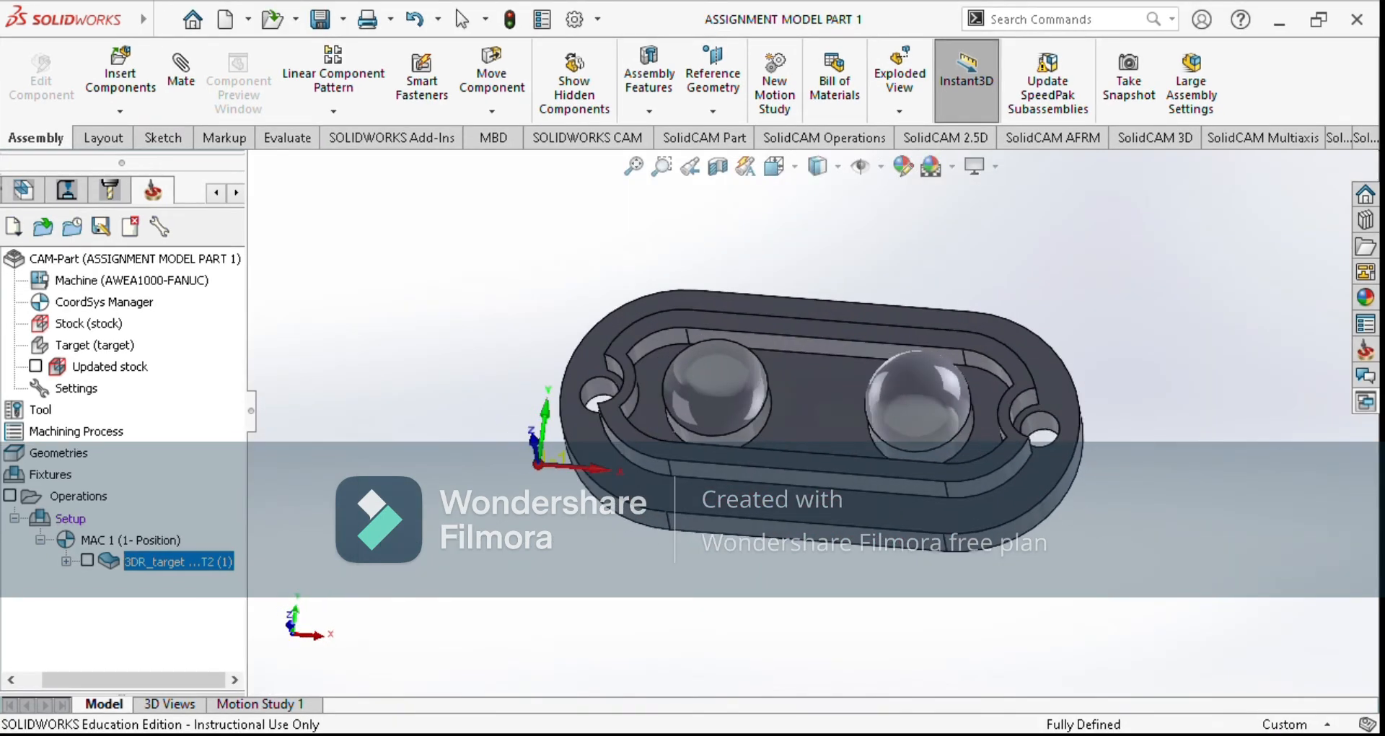
Add a second 3D milling operation on the target geometry and define a working area for it.
right_click(59, 518)
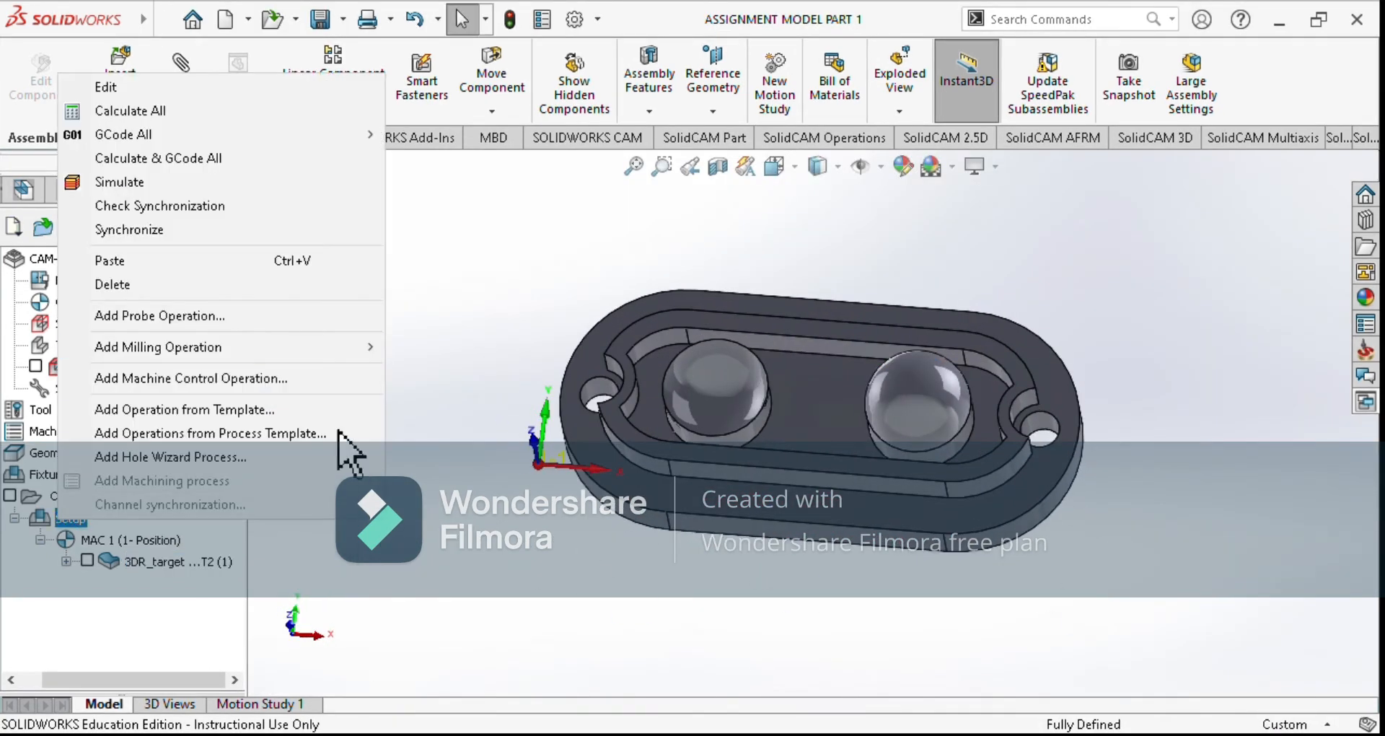
mouse_move(178, 347)
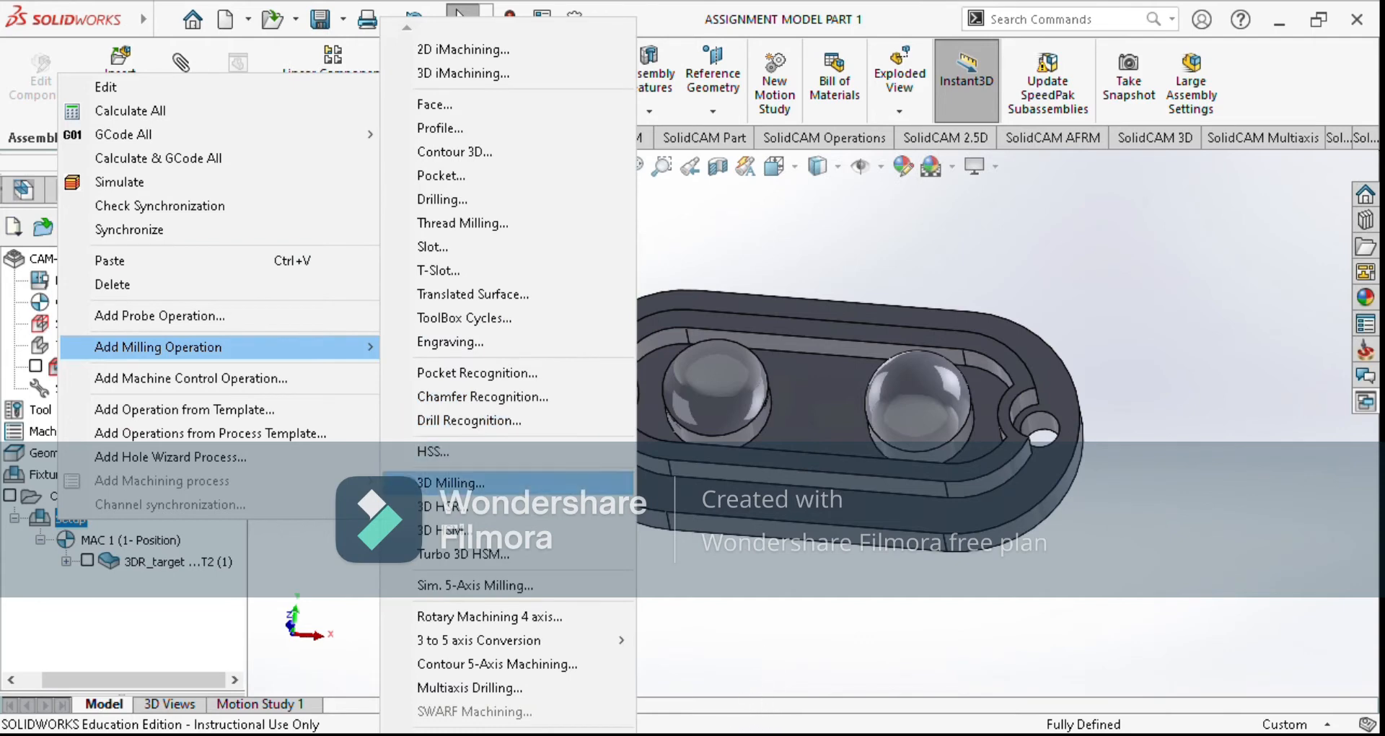
left_click(450, 482)
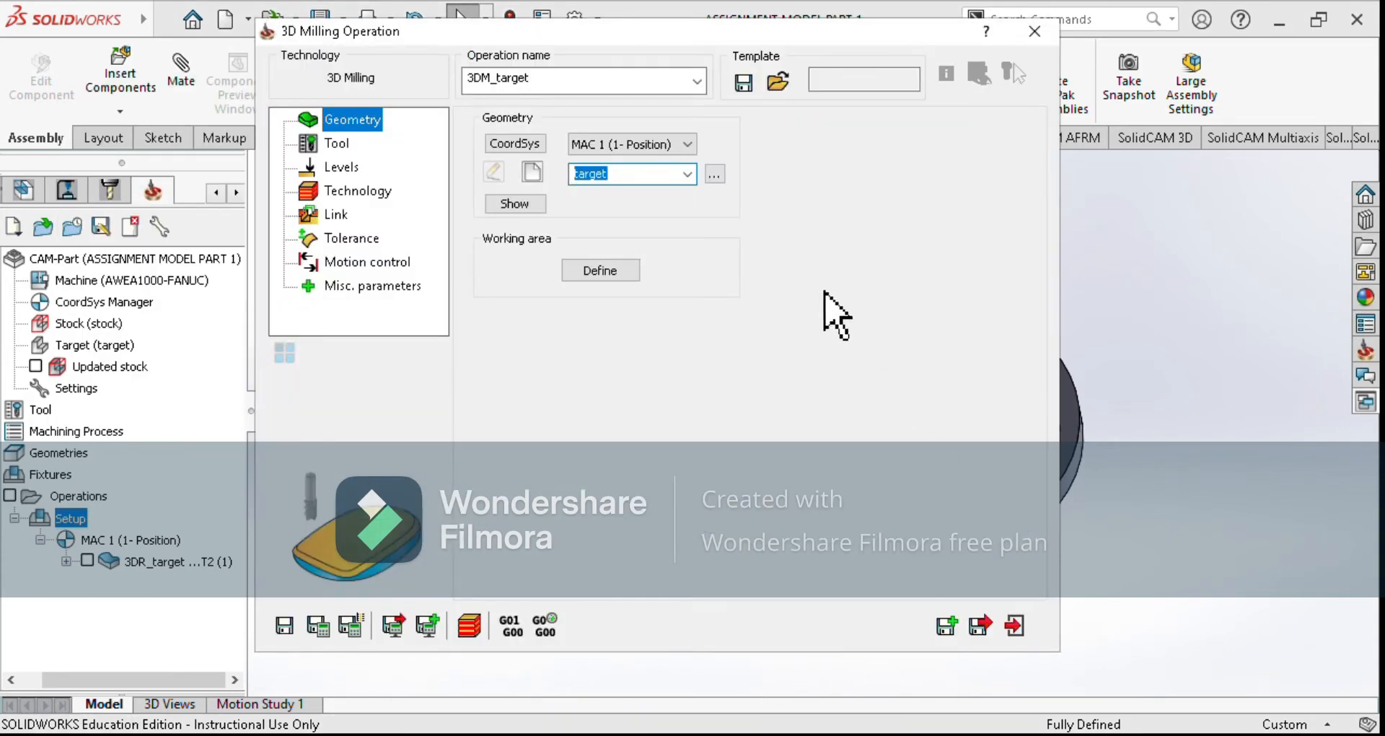
left_click(600, 269)
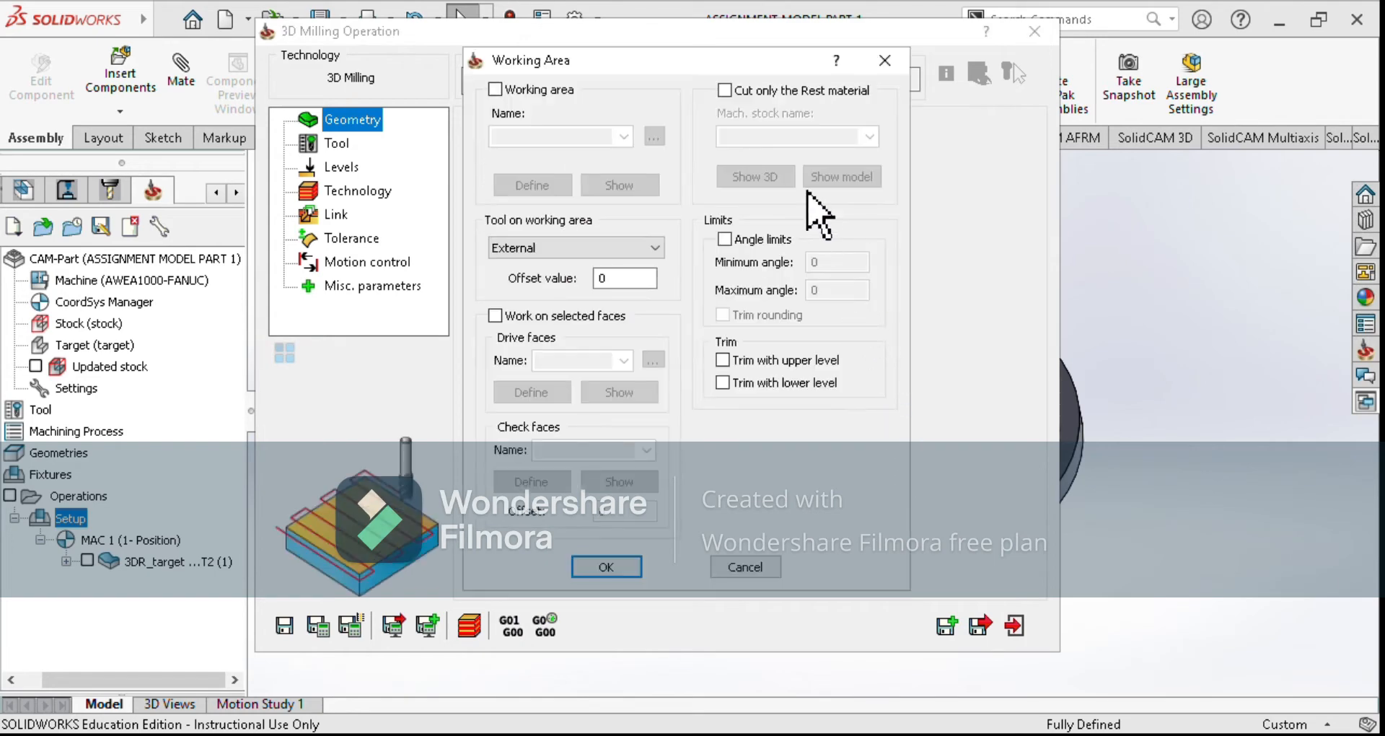
left_click(495, 89)
left_click(532, 185)
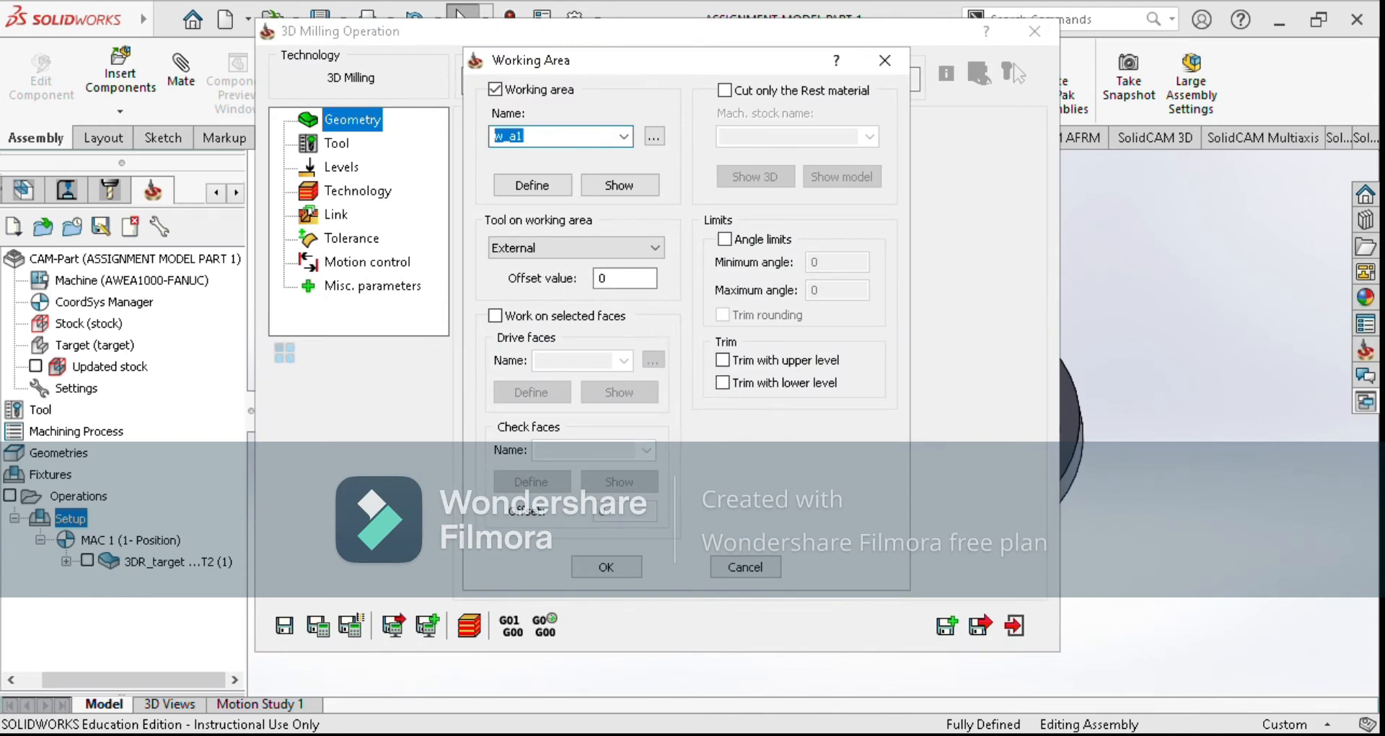
left_click(736, 569)
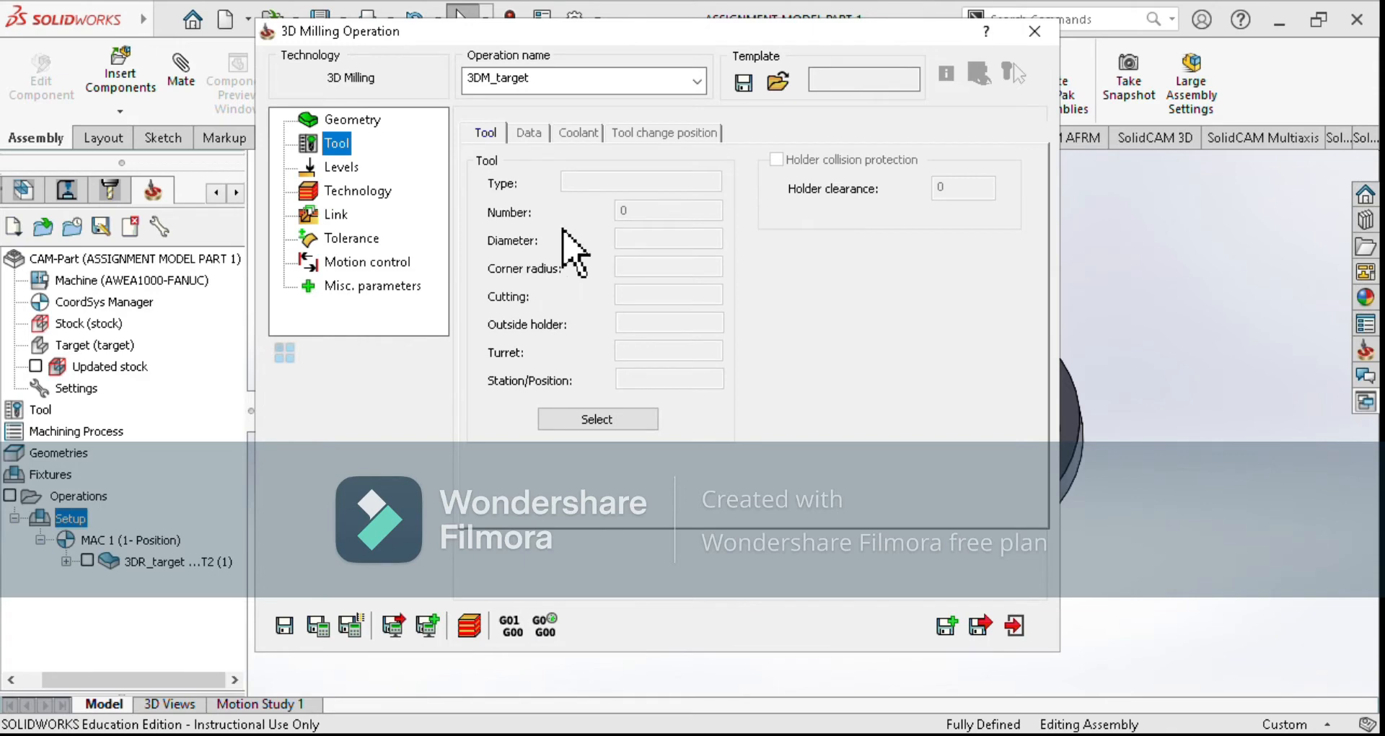
Assign tool 3, the 2.5 mm end mill, to the new 3D milling operation.
left_click(597, 418)
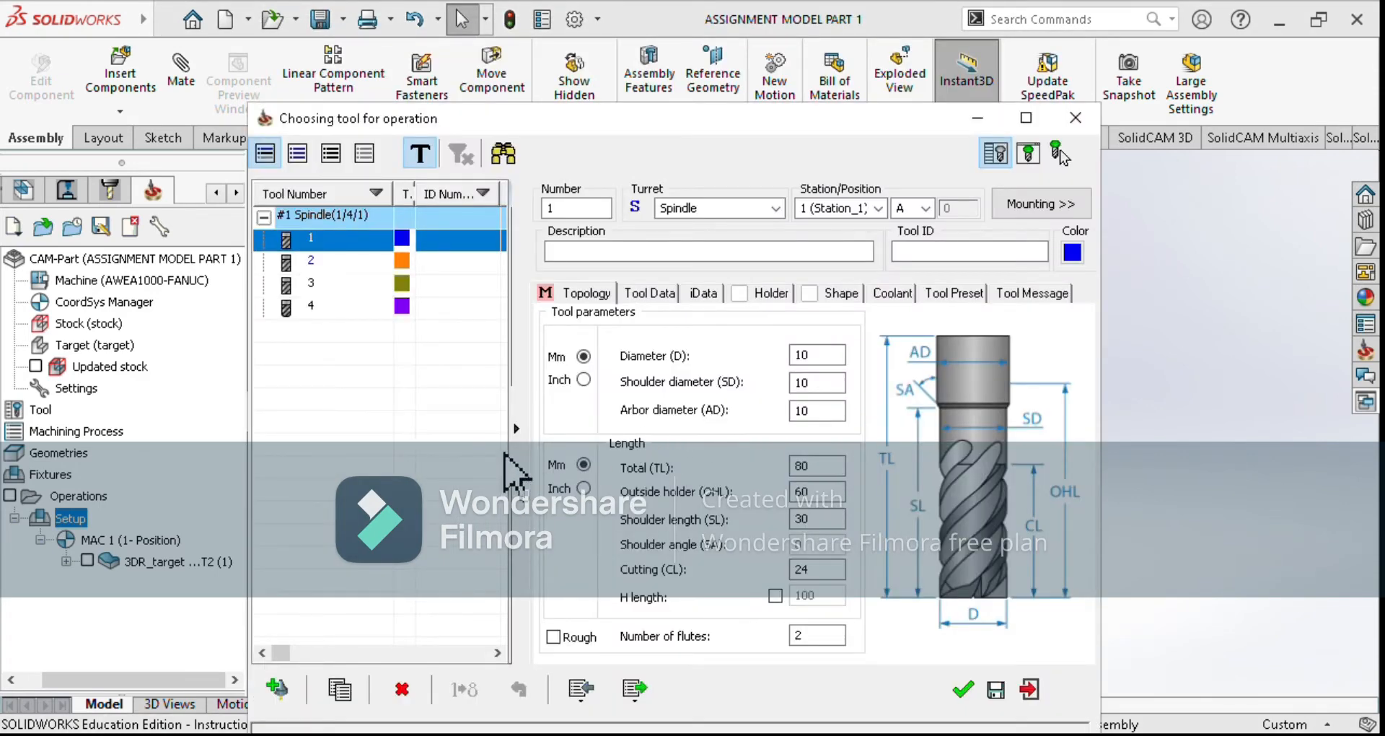
key("Down")
key("Down")
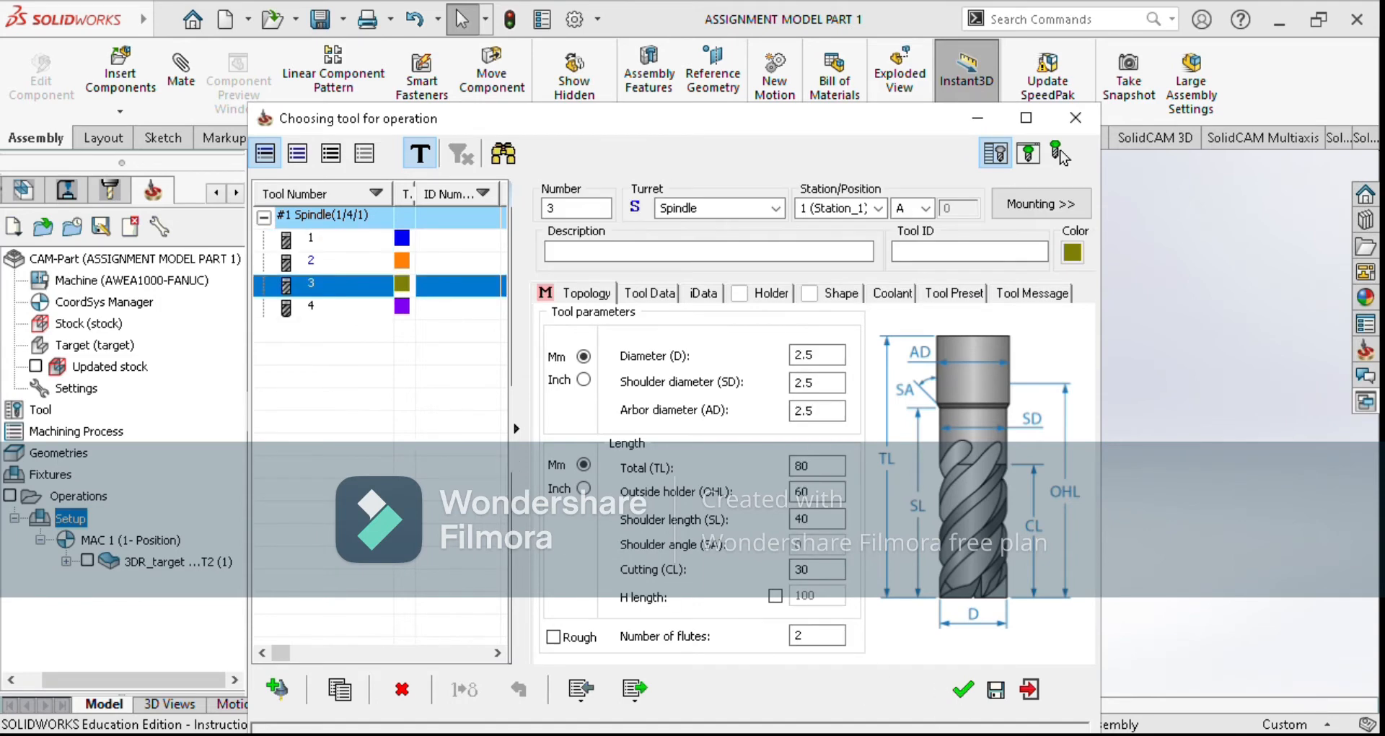
left_click(962, 689)
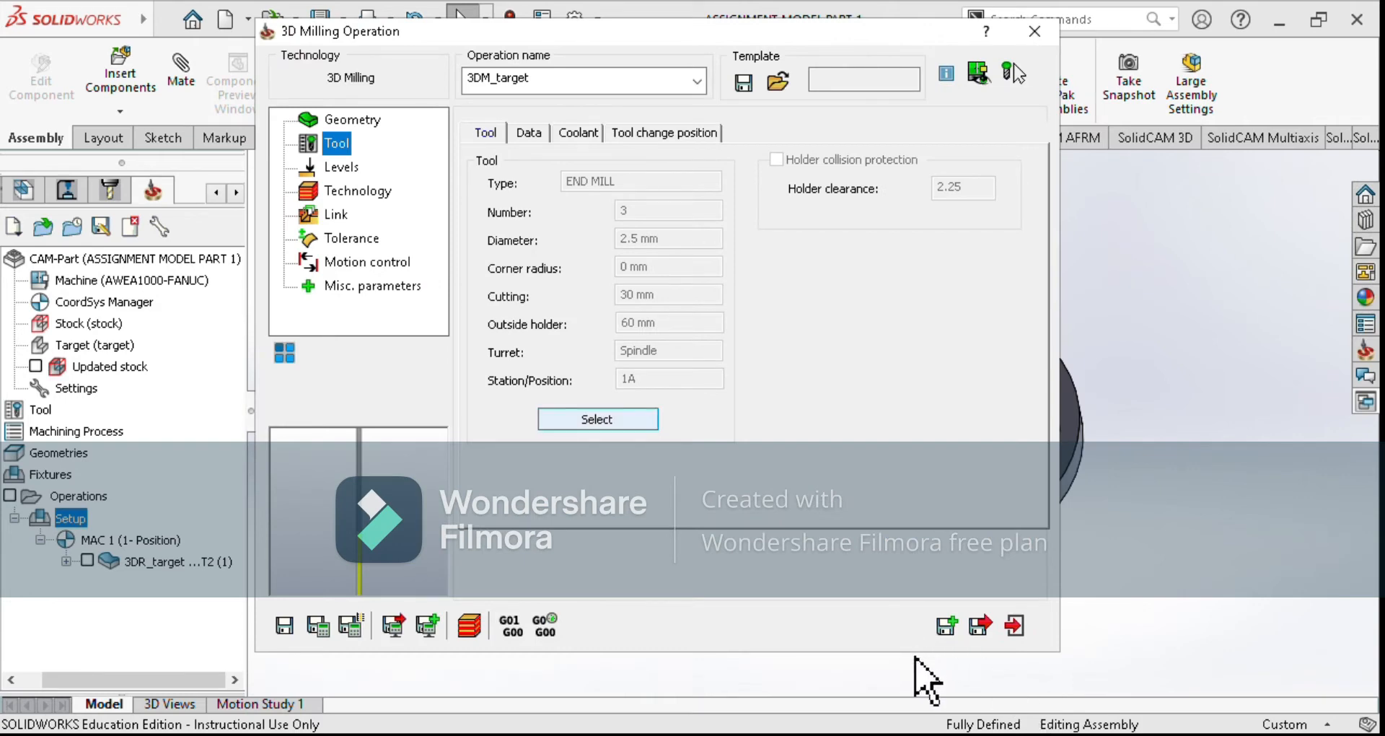
Set the upper milling level to 0 and the lower milling level to -23.5, picked on the inner pocket floor.
key("Down")
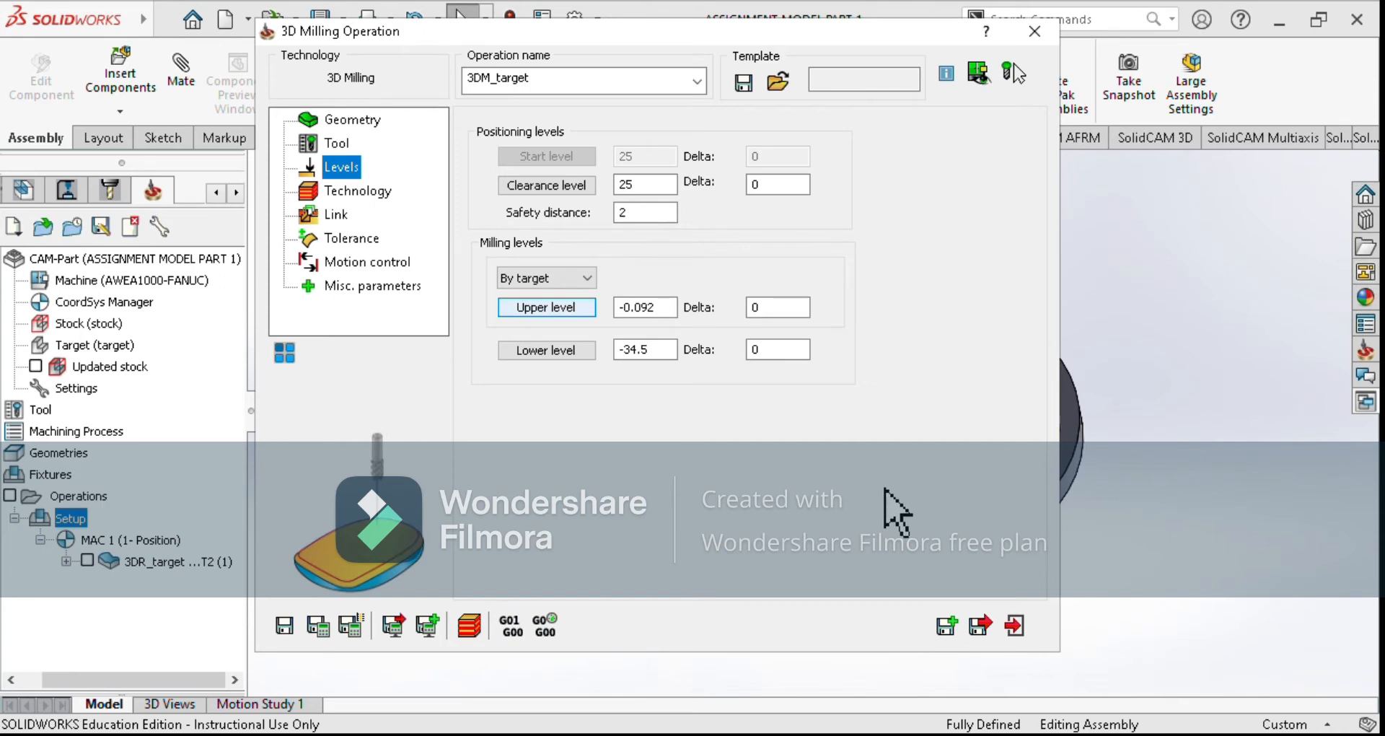
key("space")
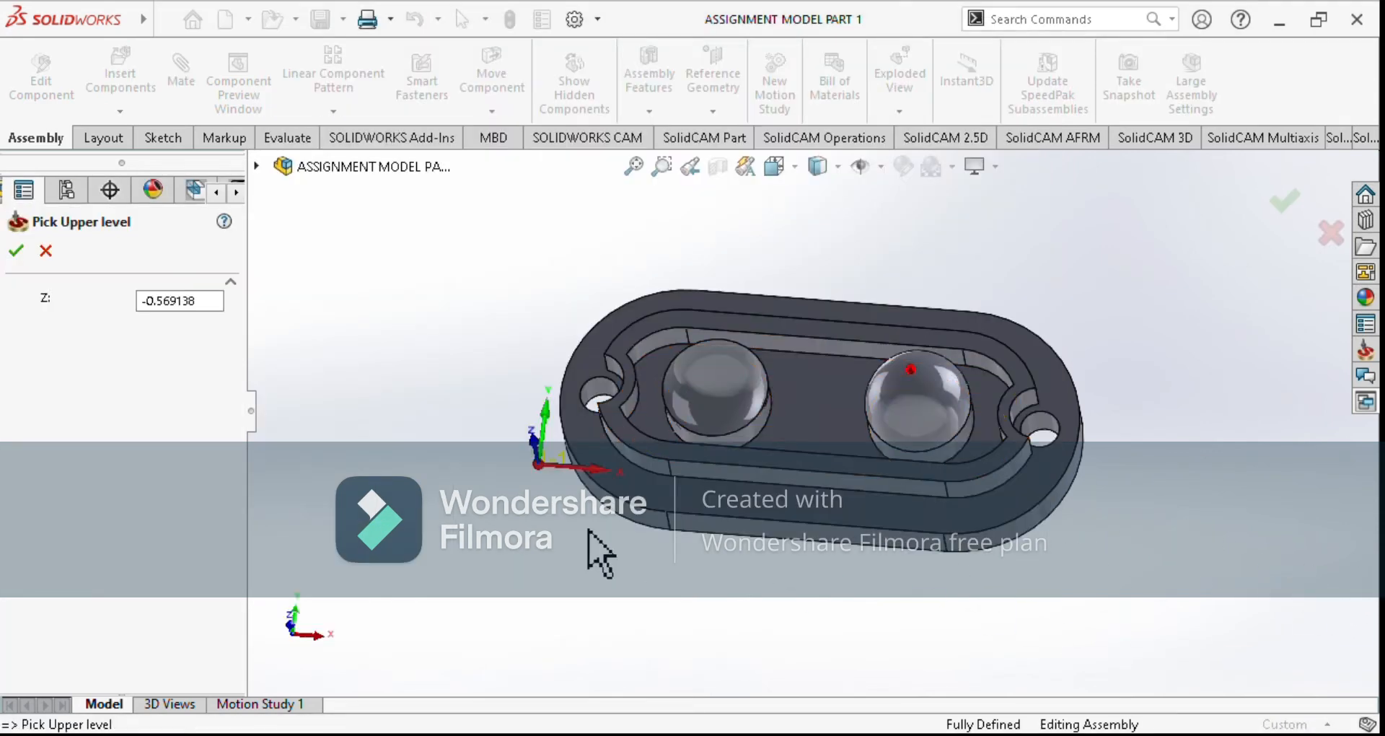
left_click(16, 250)
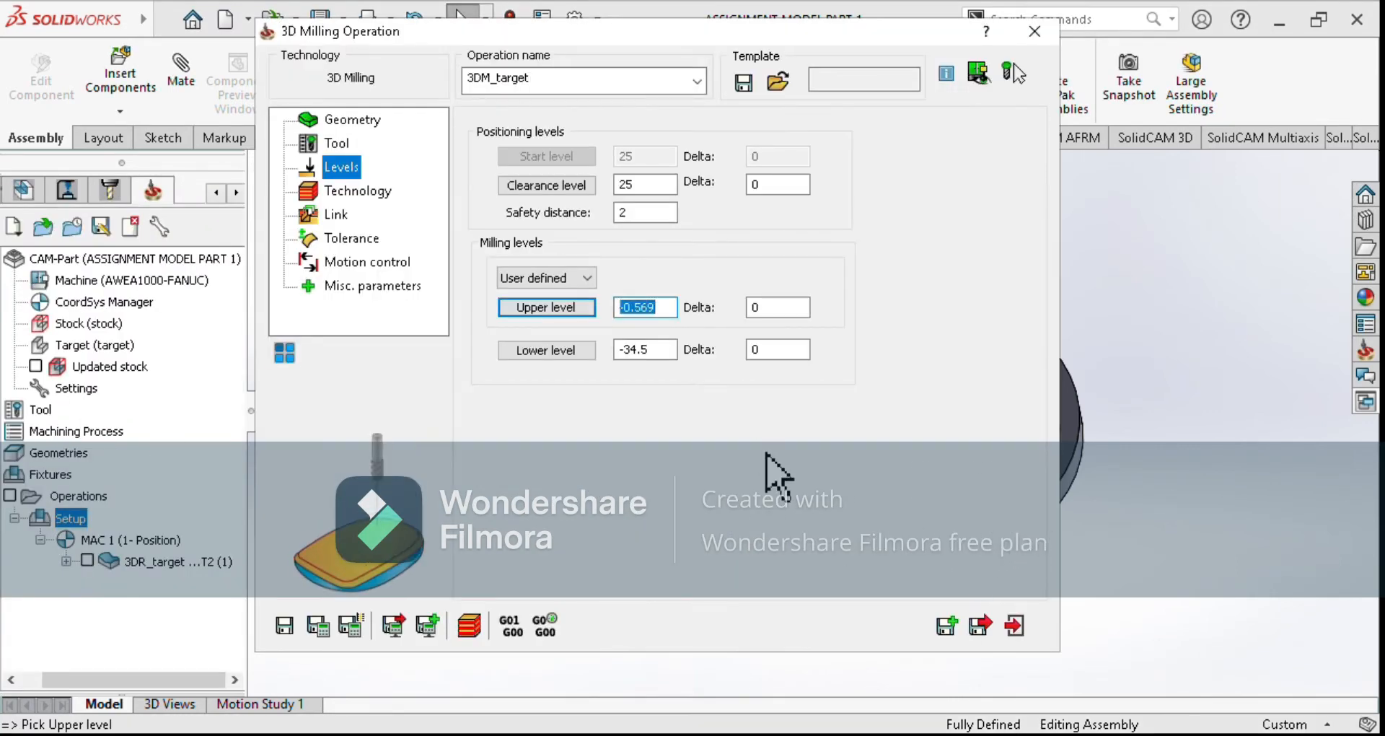
type("0")
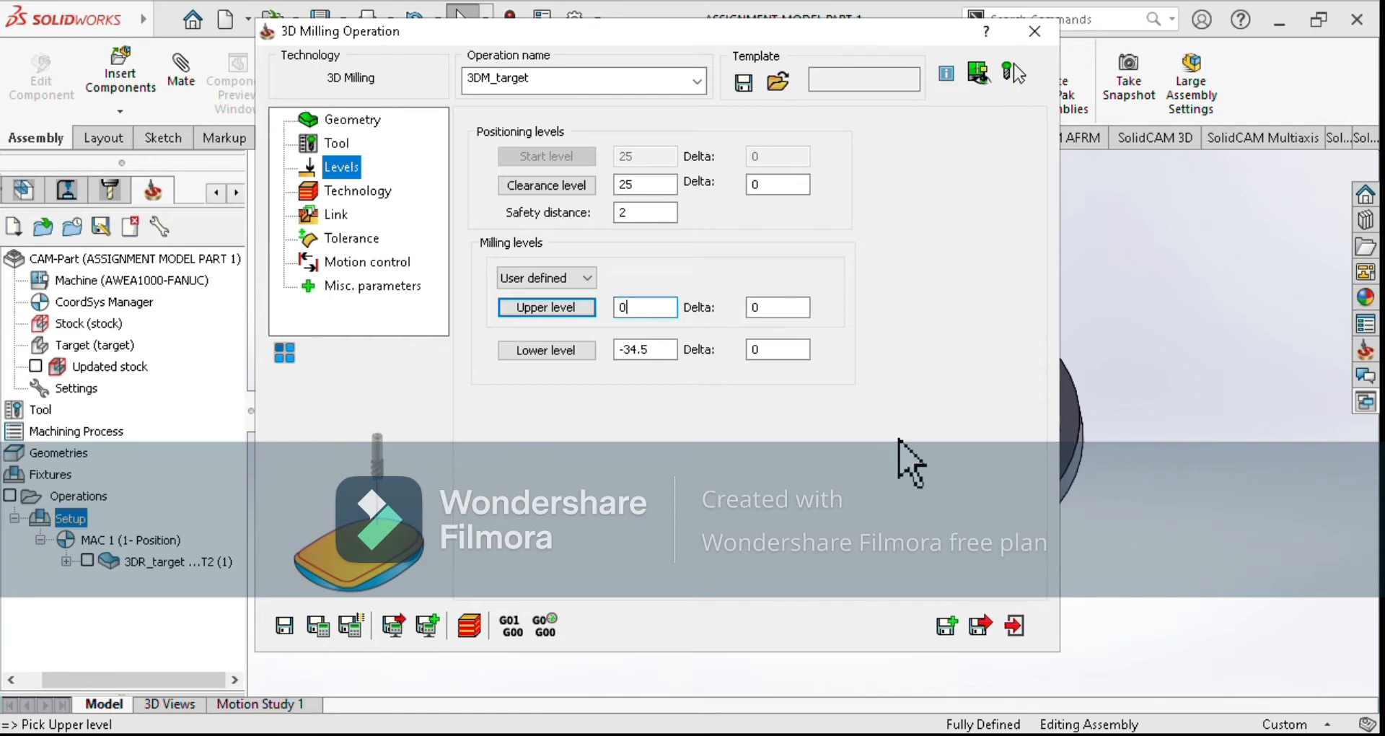
left_click(529, 350)
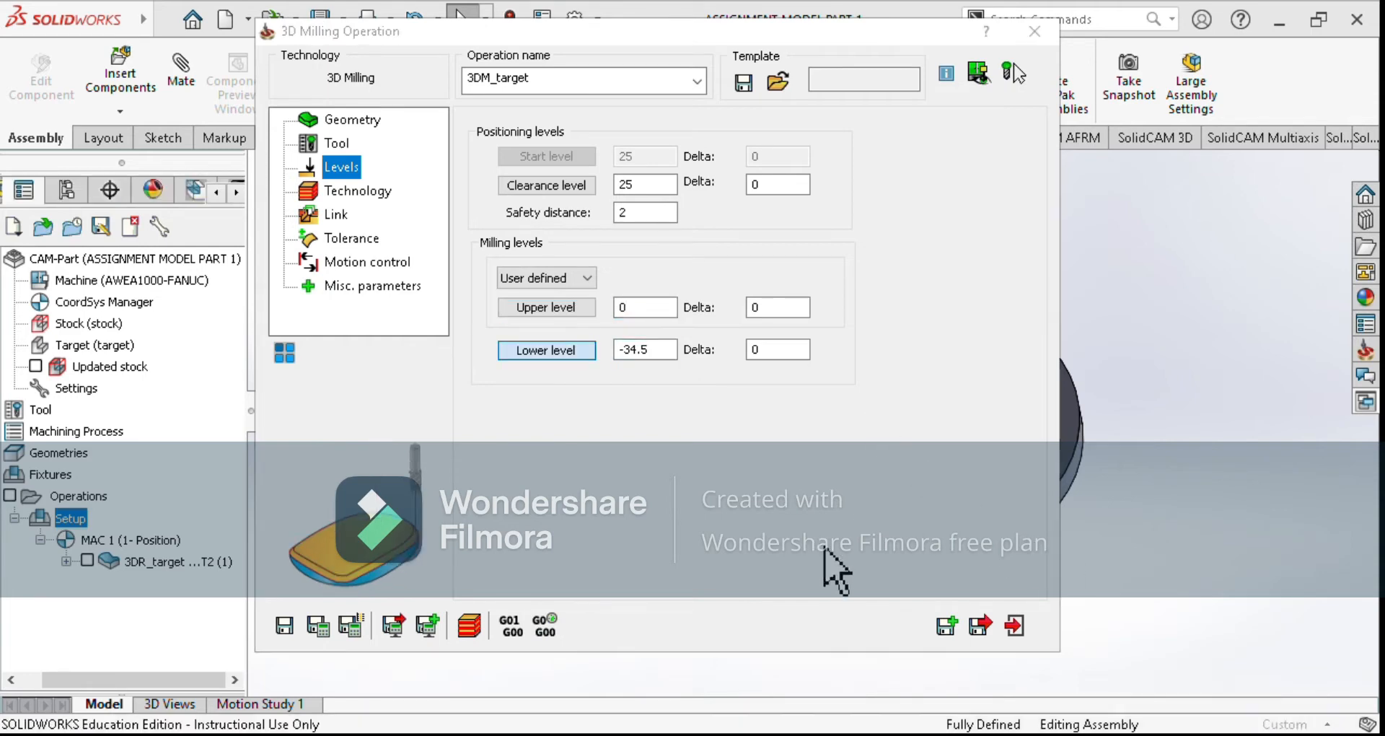
left_click(799, 400)
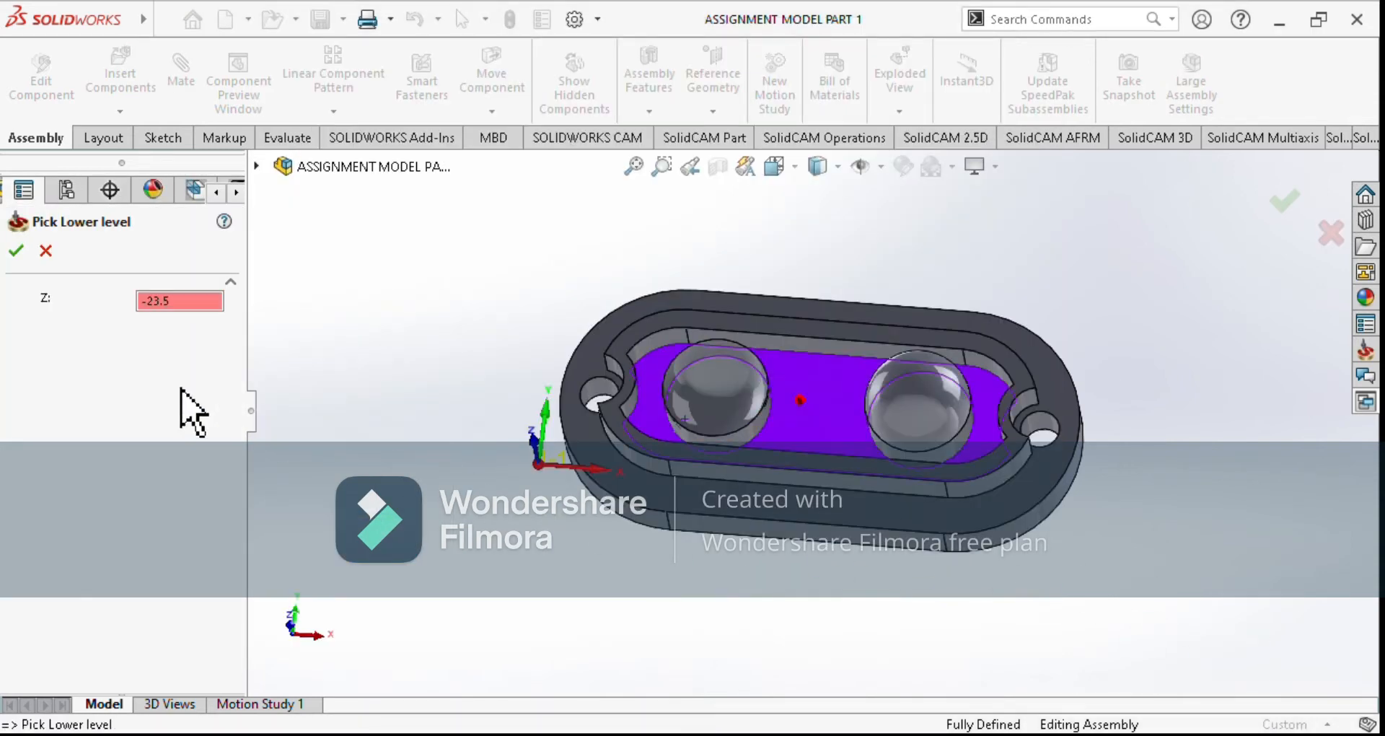
left_click(16, 251)
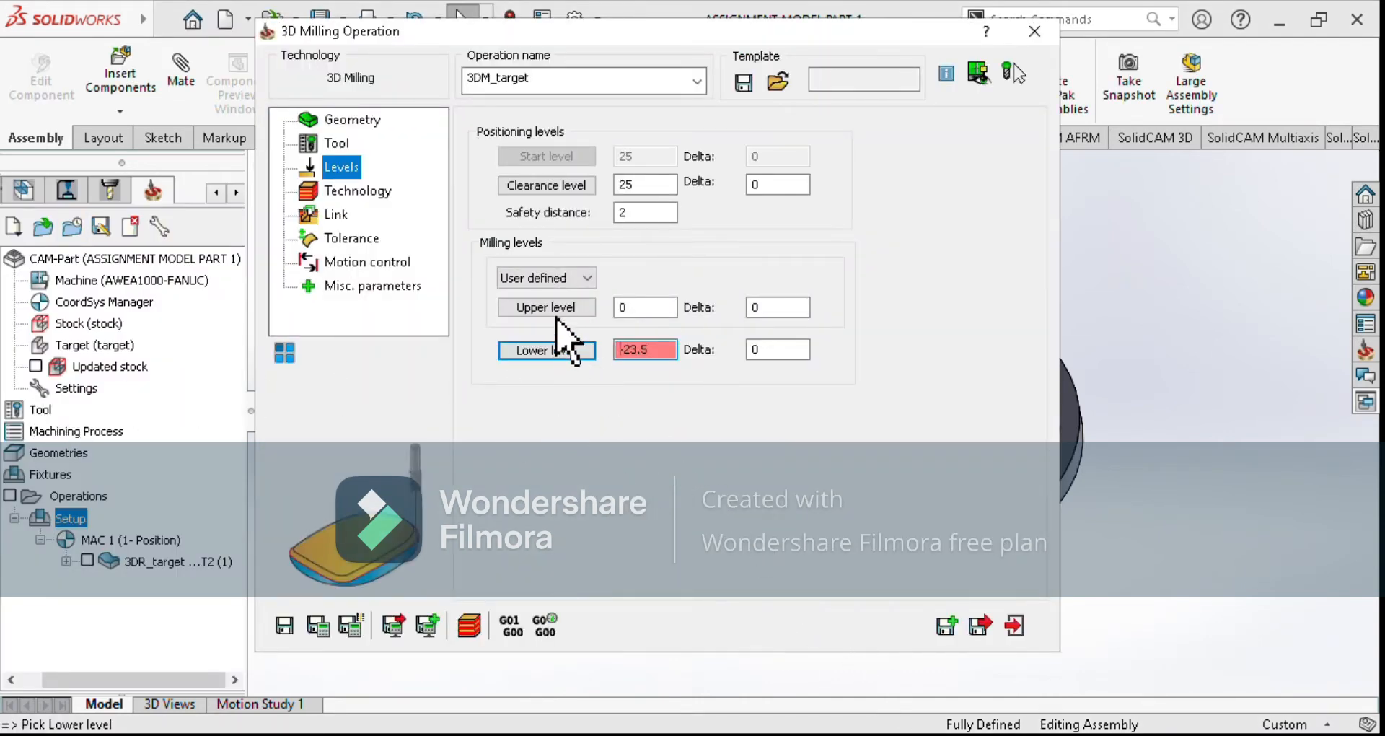
Set the second operation's roughing strategy to Contour, save it and calculate its toolpath.
left_click(366, 191)
left_click(618, 172)
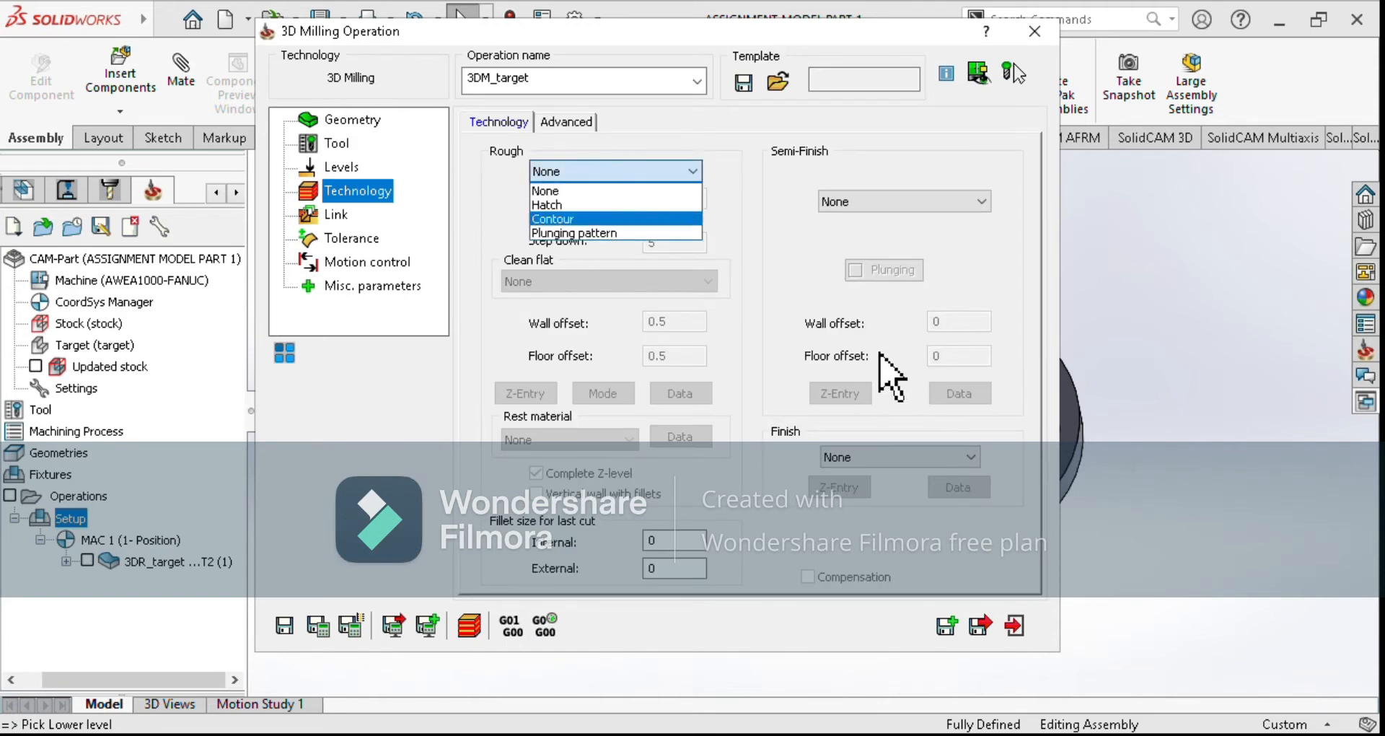
left_click(569, 218)
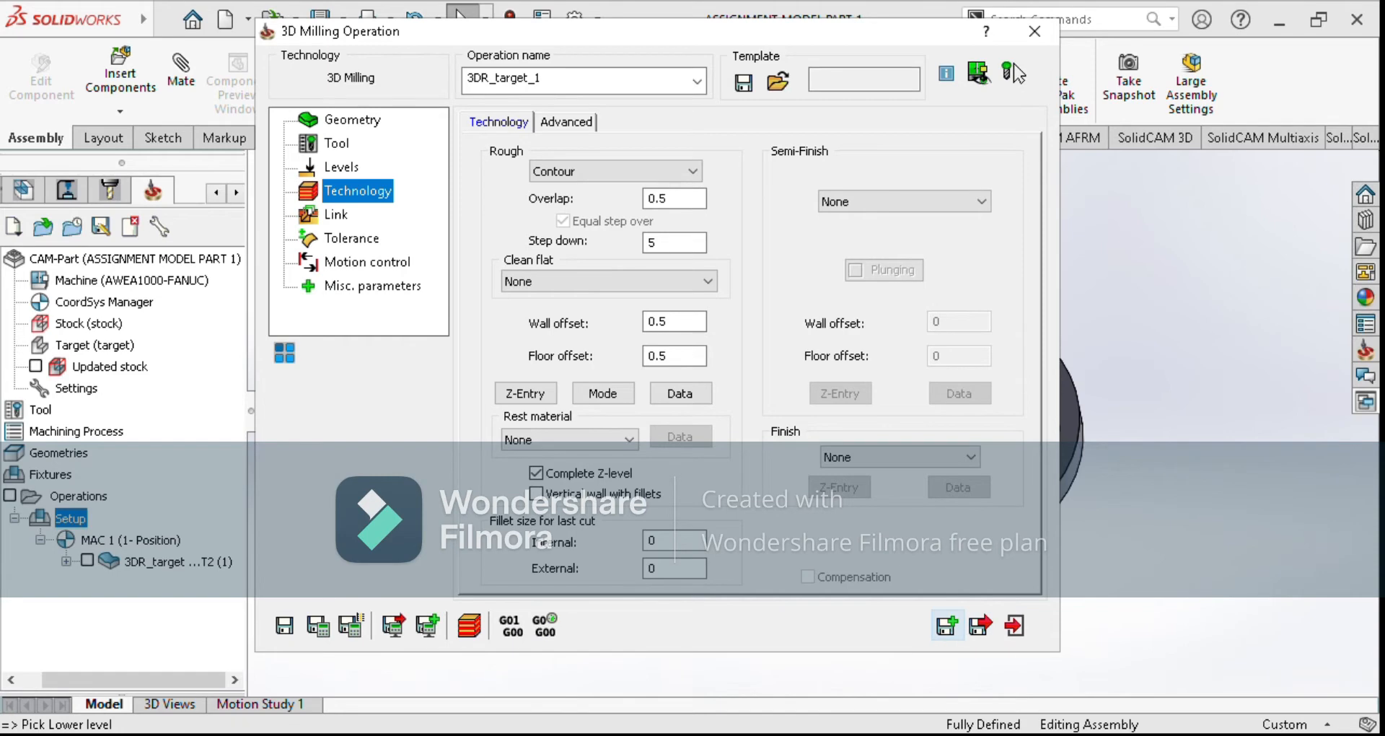
left_click(980, 625)
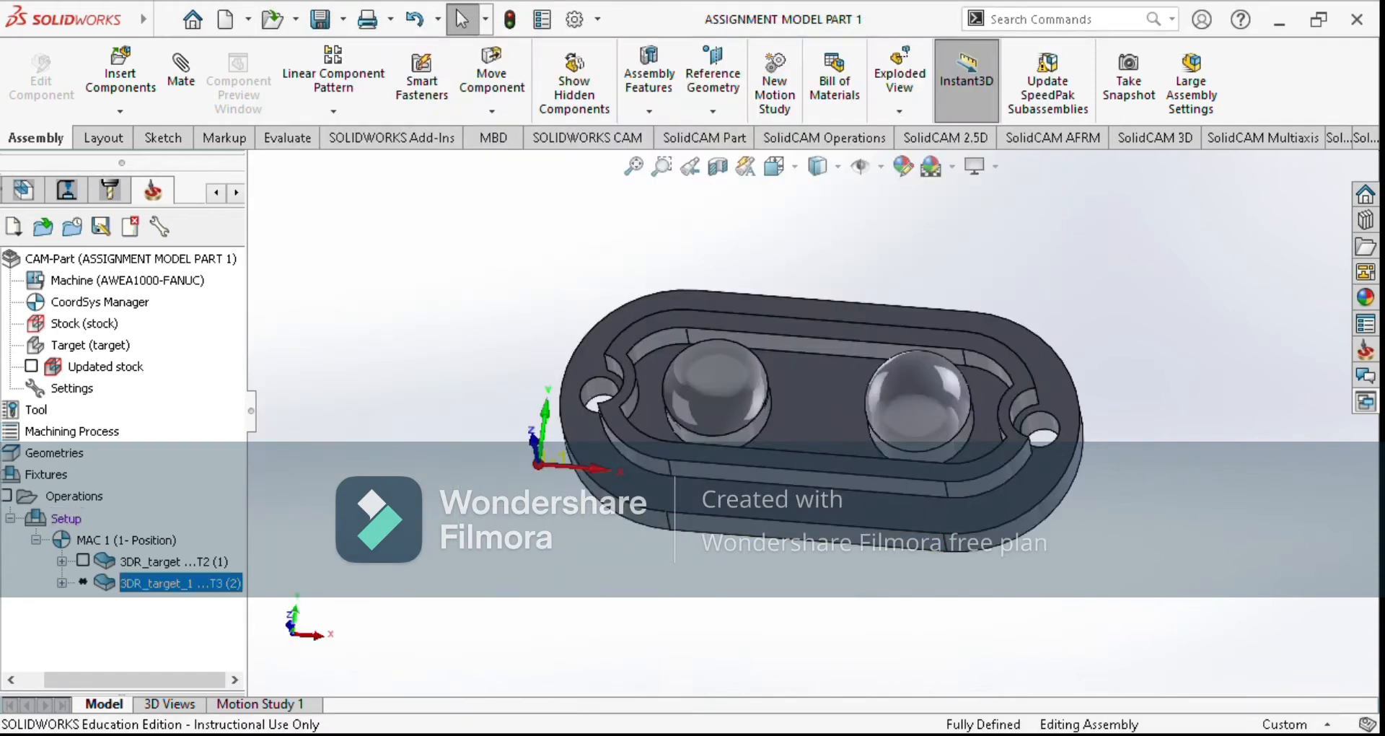
right_click(171, 583)
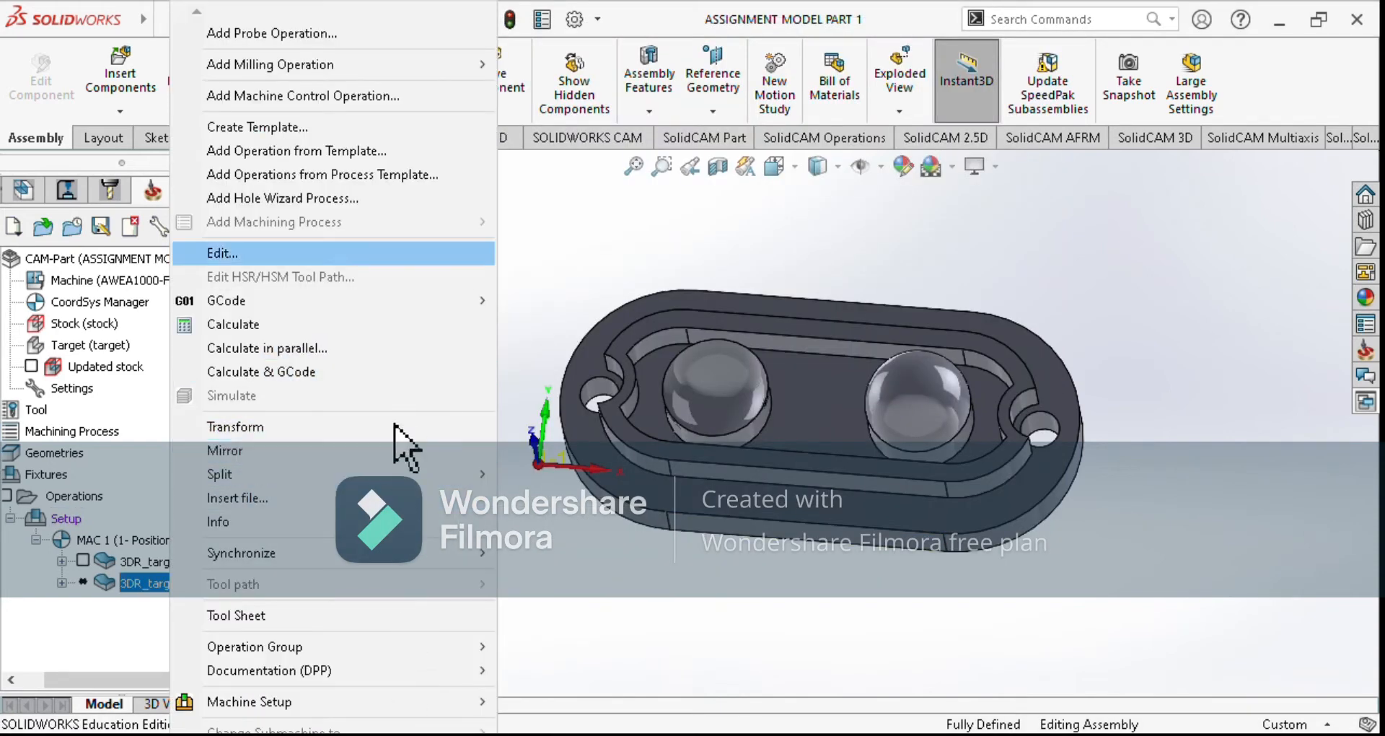
left_click(233, 324)
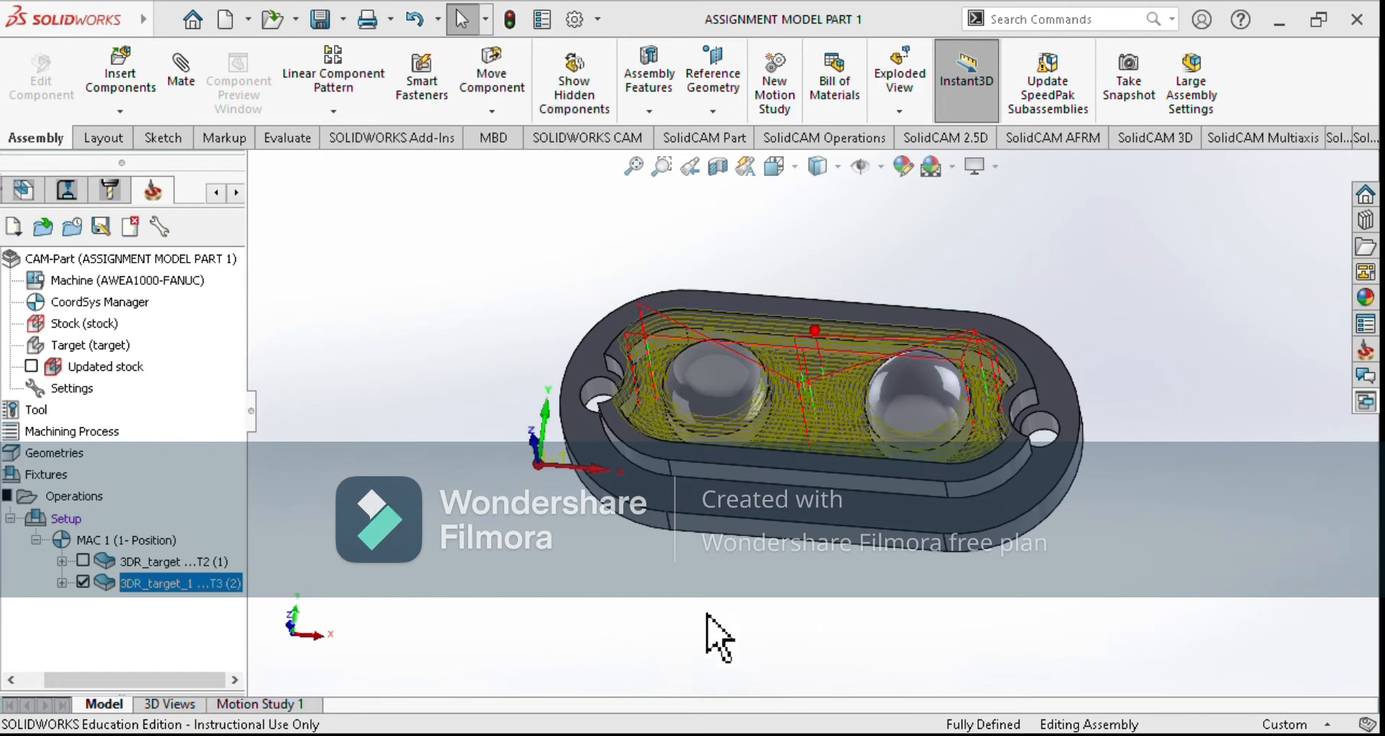
Examine the pocket roughing toolpath from several angles and simulate the rest material after the operation.
middle_click_drag(1150, 692, 1164, 592)
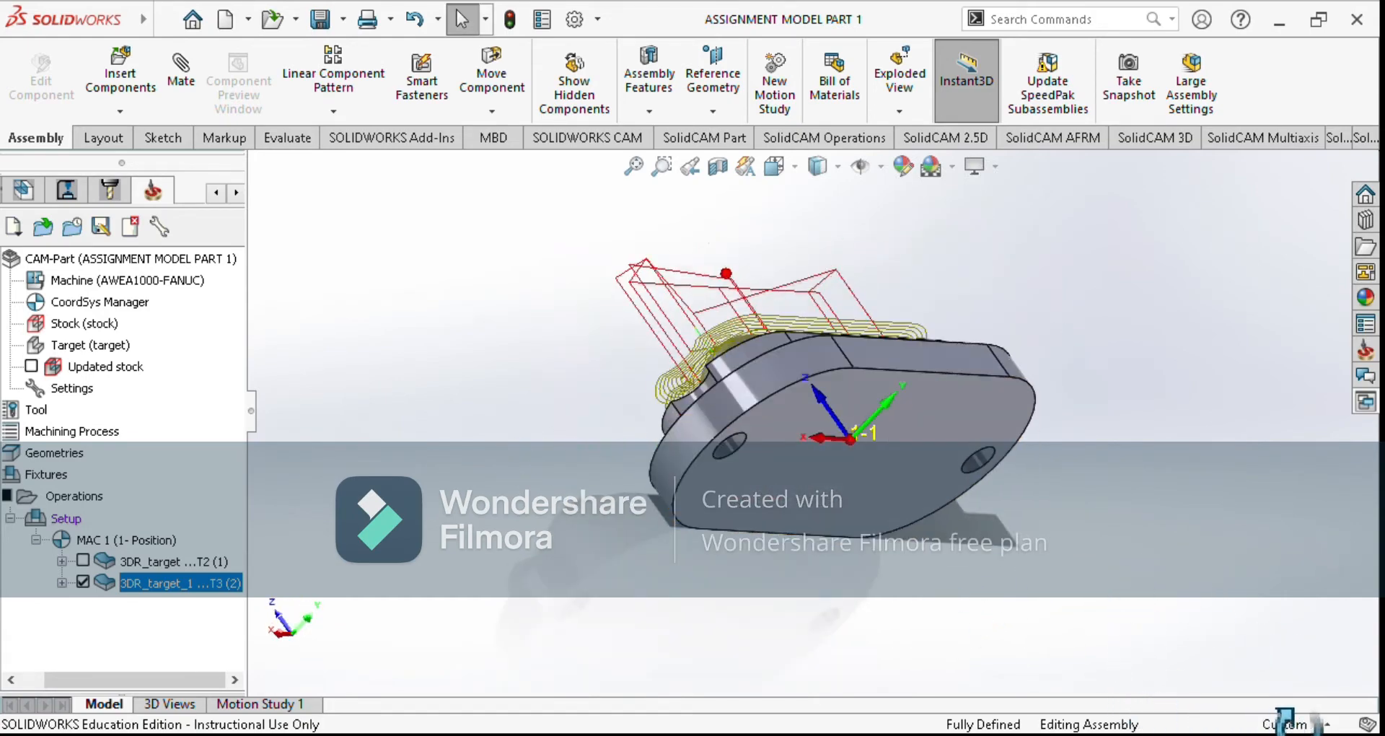
middle_click_drag(1298, 725, 1231, 697)
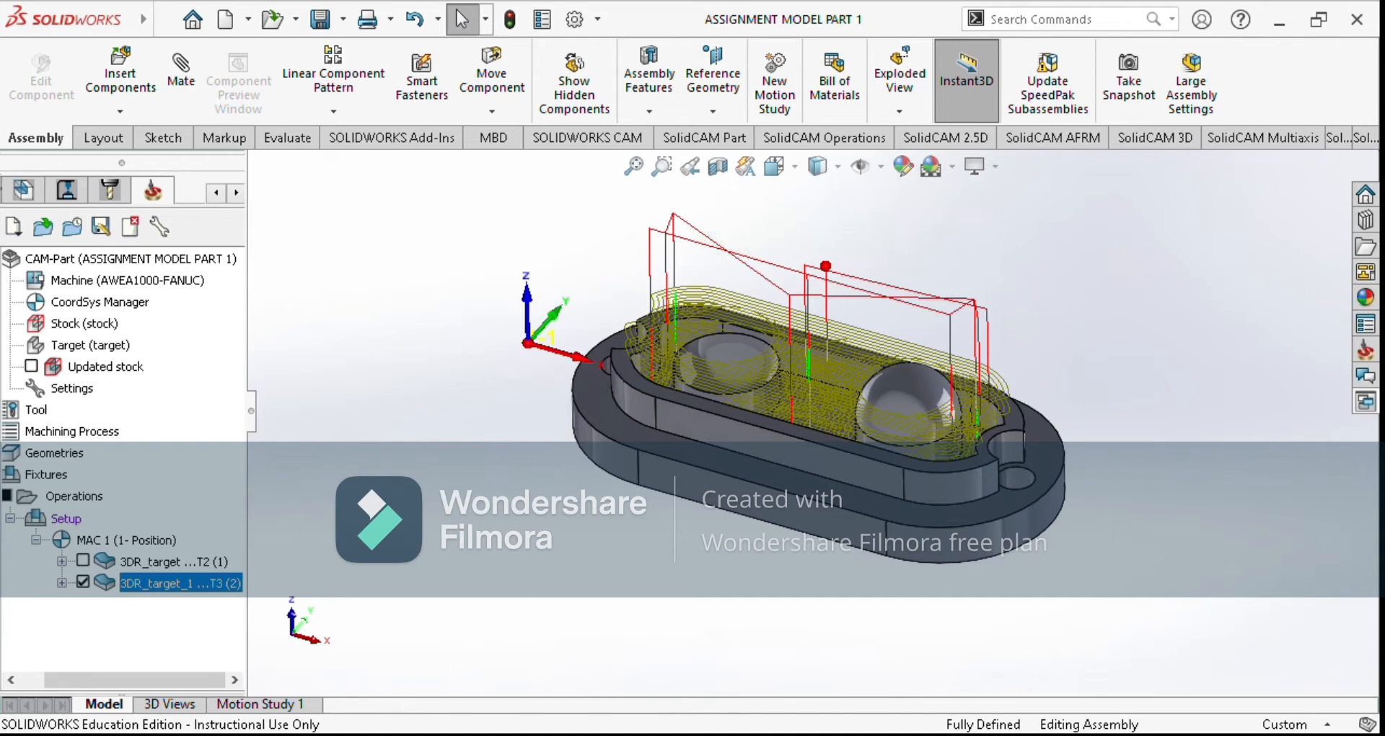
right_click(161, 582)
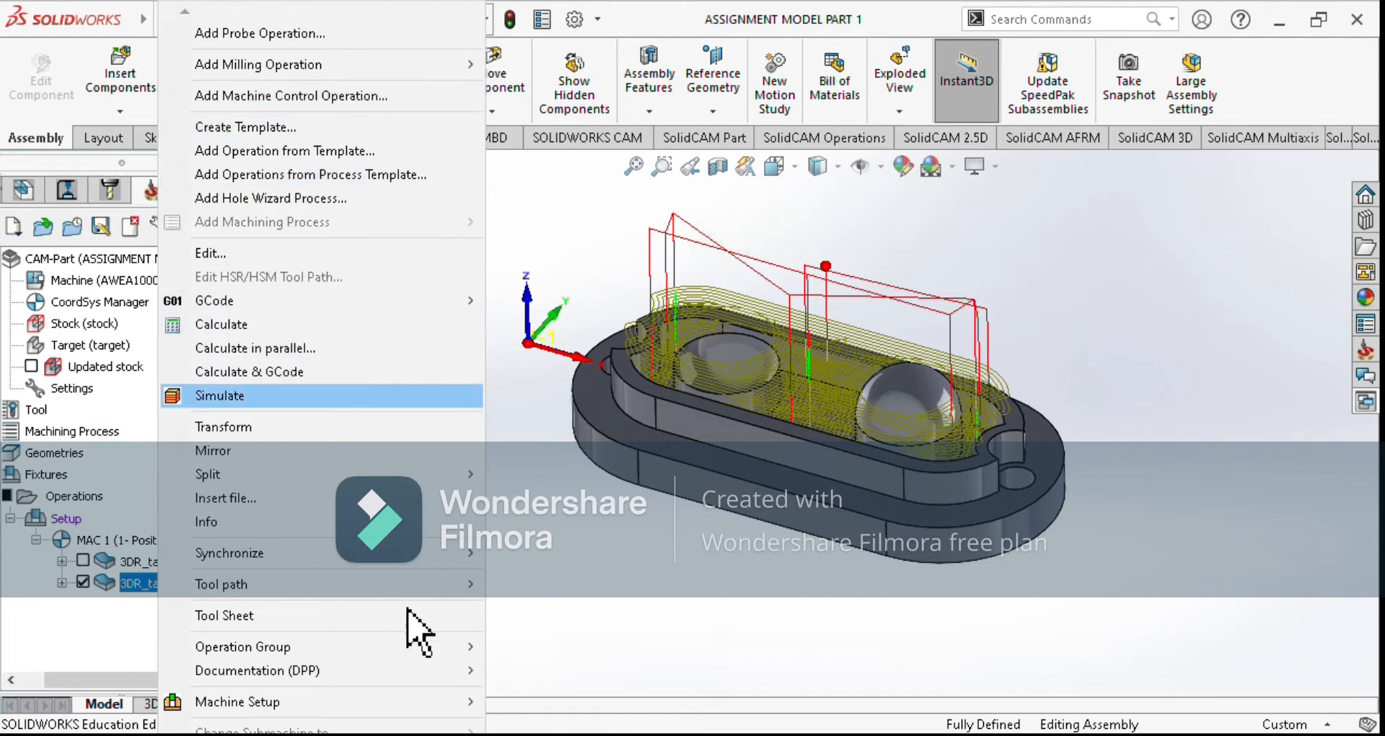
left_click(278, 396)
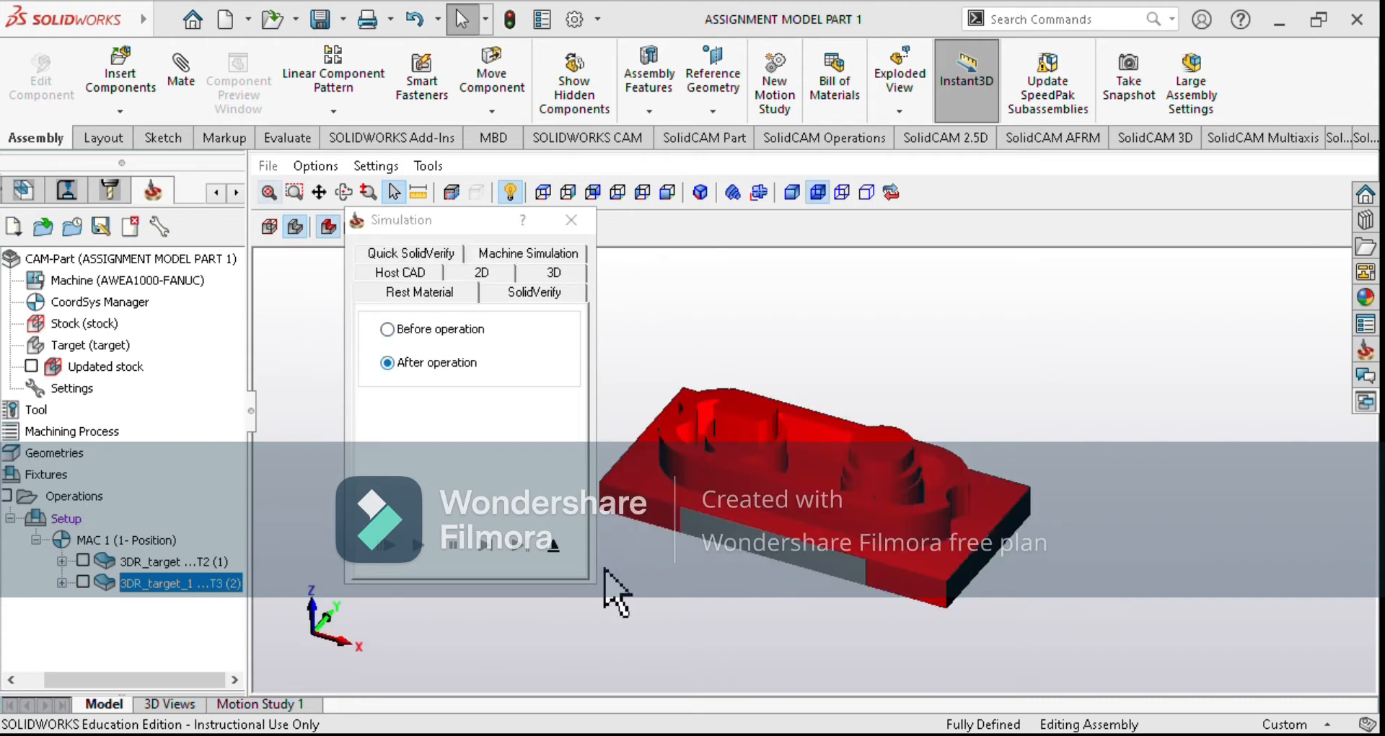
mouse_move(1267, 703)
left_mouse_down()
mouse_move(1262, 732)
mouse_move(1280, 728)
mouse_move(1266, 728)
left_mouse_up()
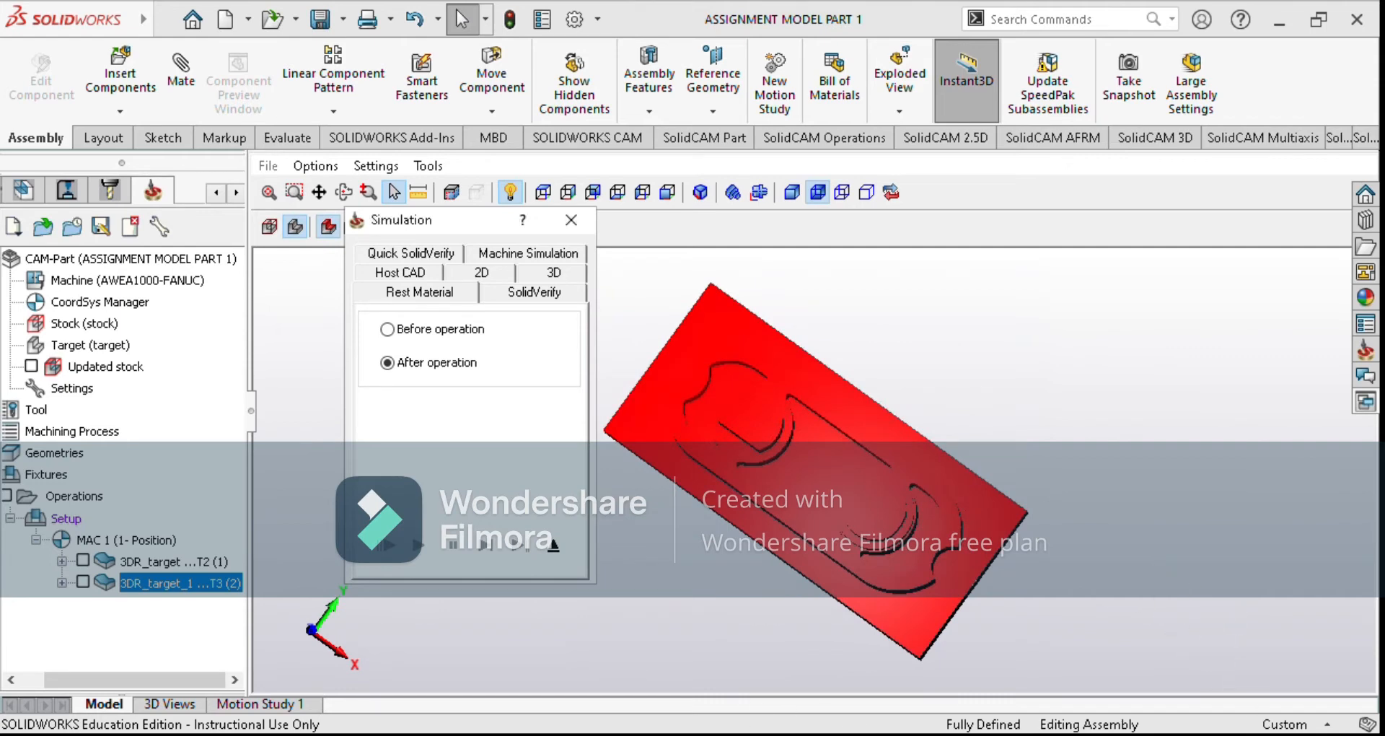
left_click(572, 220)
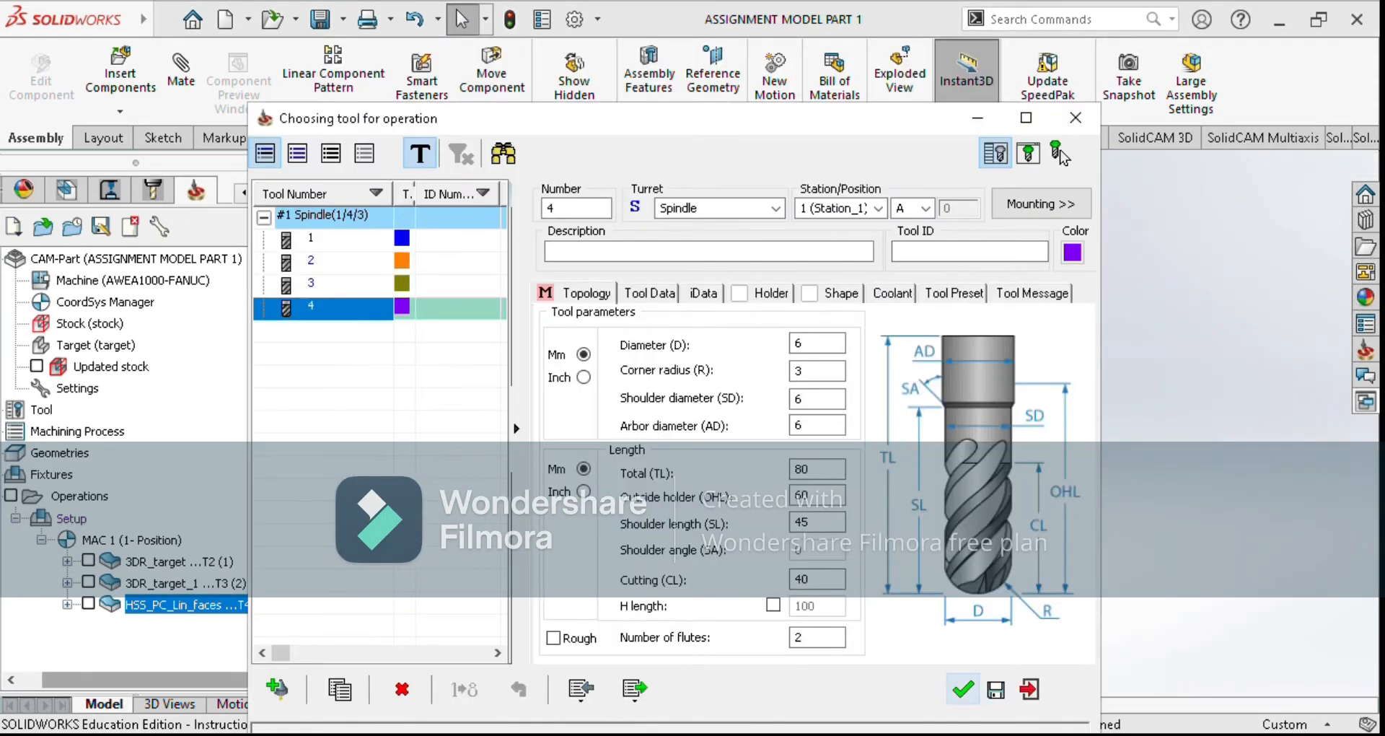
Assign tool 4, the 6 mm mill with 3 mm corner radius, to the HSS linear parallel cuts operation and save the operation.
left_click(963, 689)
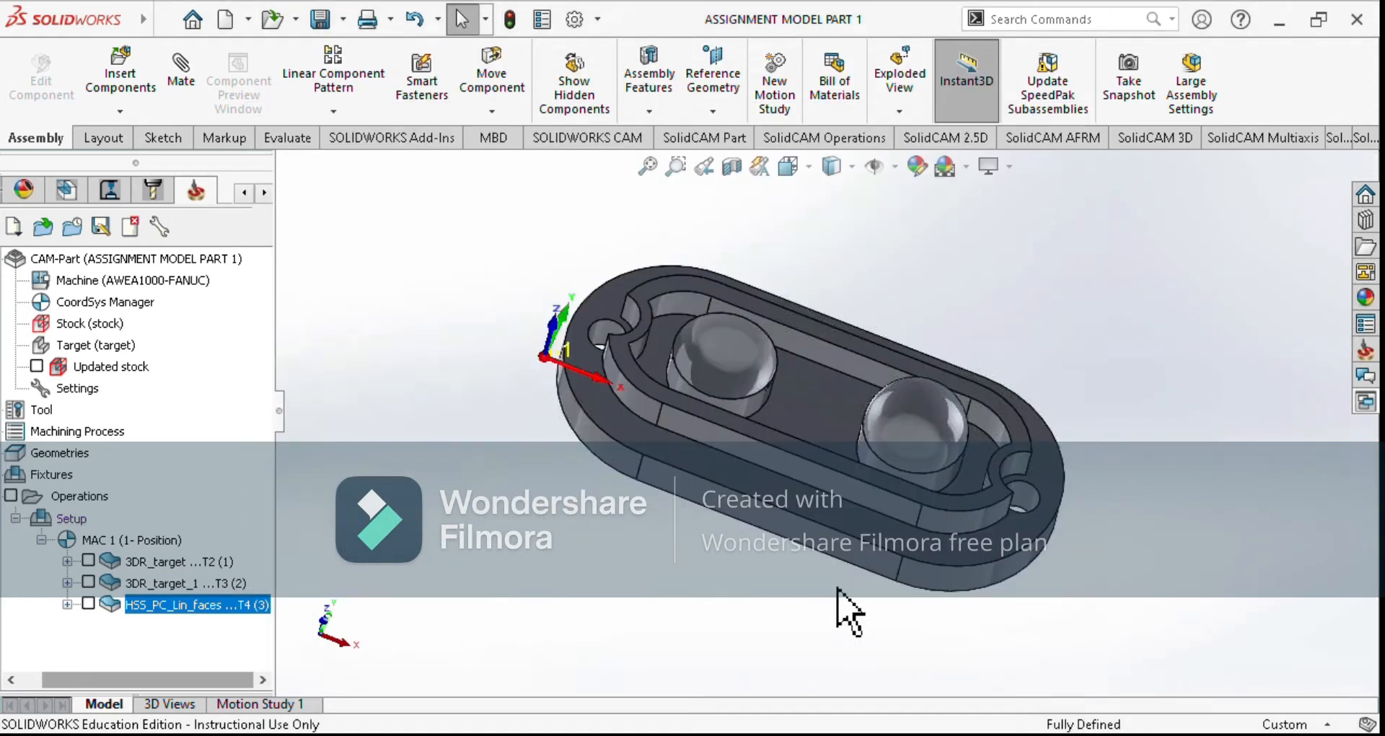
left_click(363, 225)
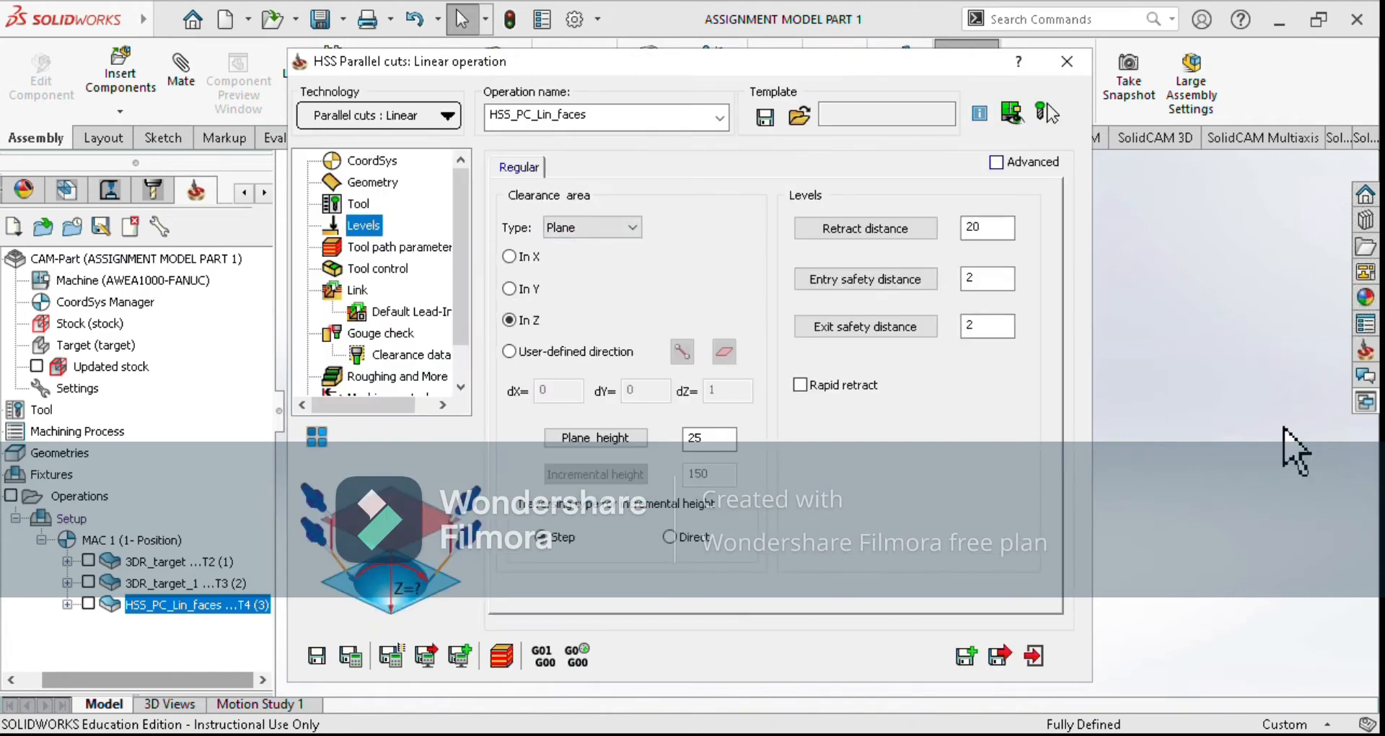
double_click(973, 227)
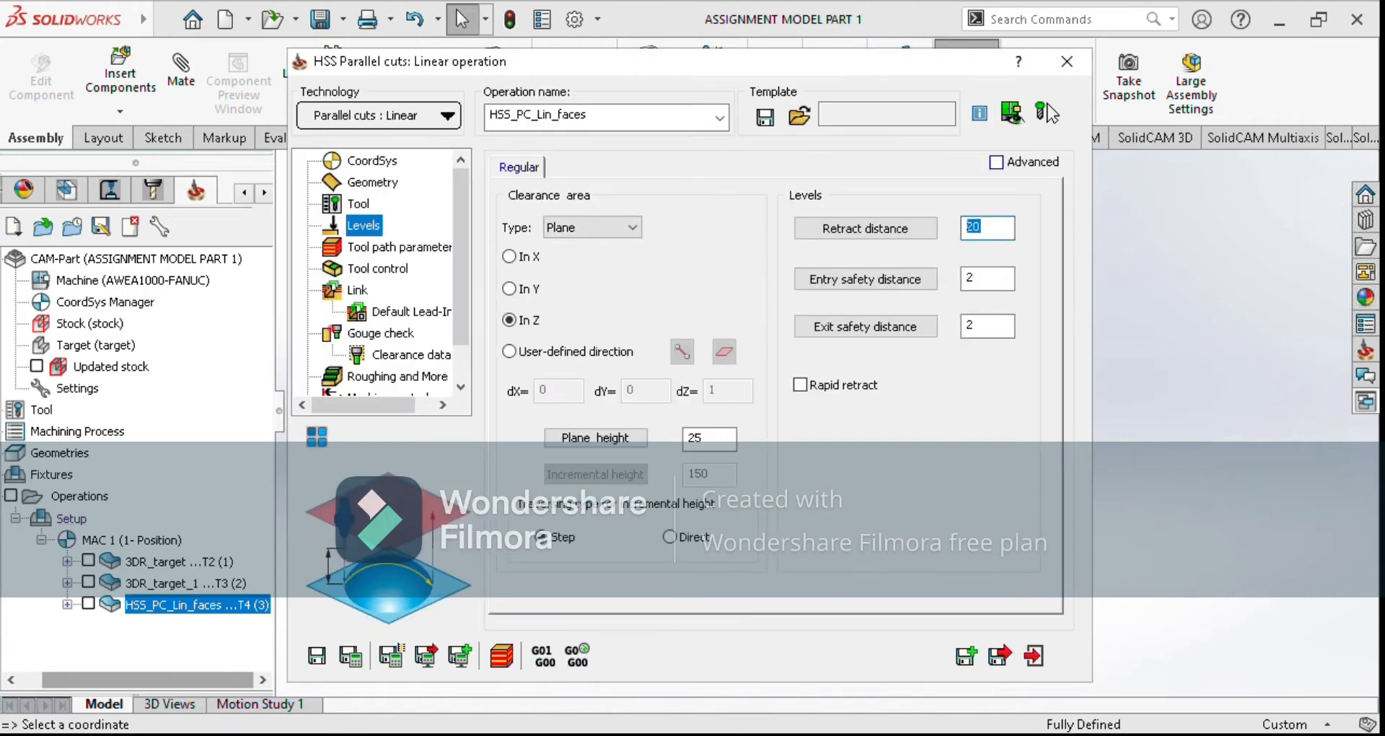
left_click(399, 246)
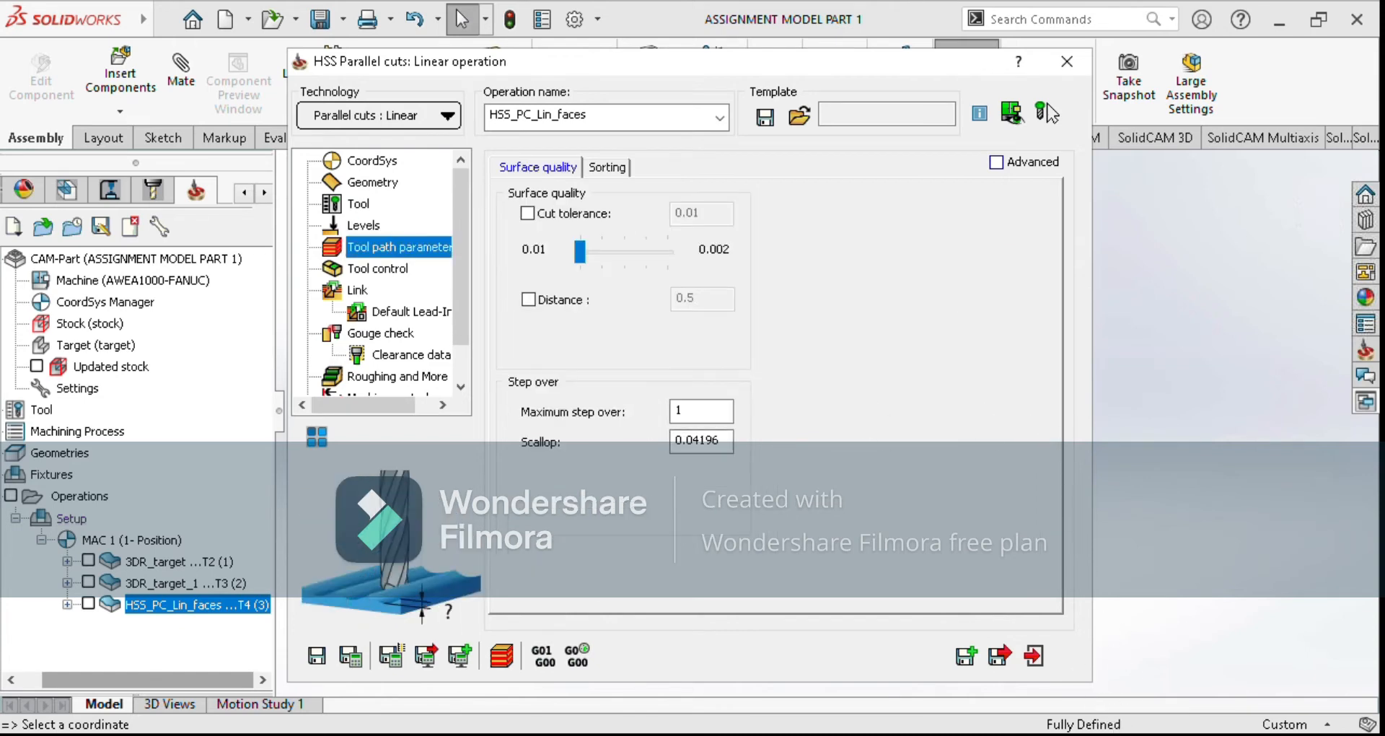
left_click(999, 655)
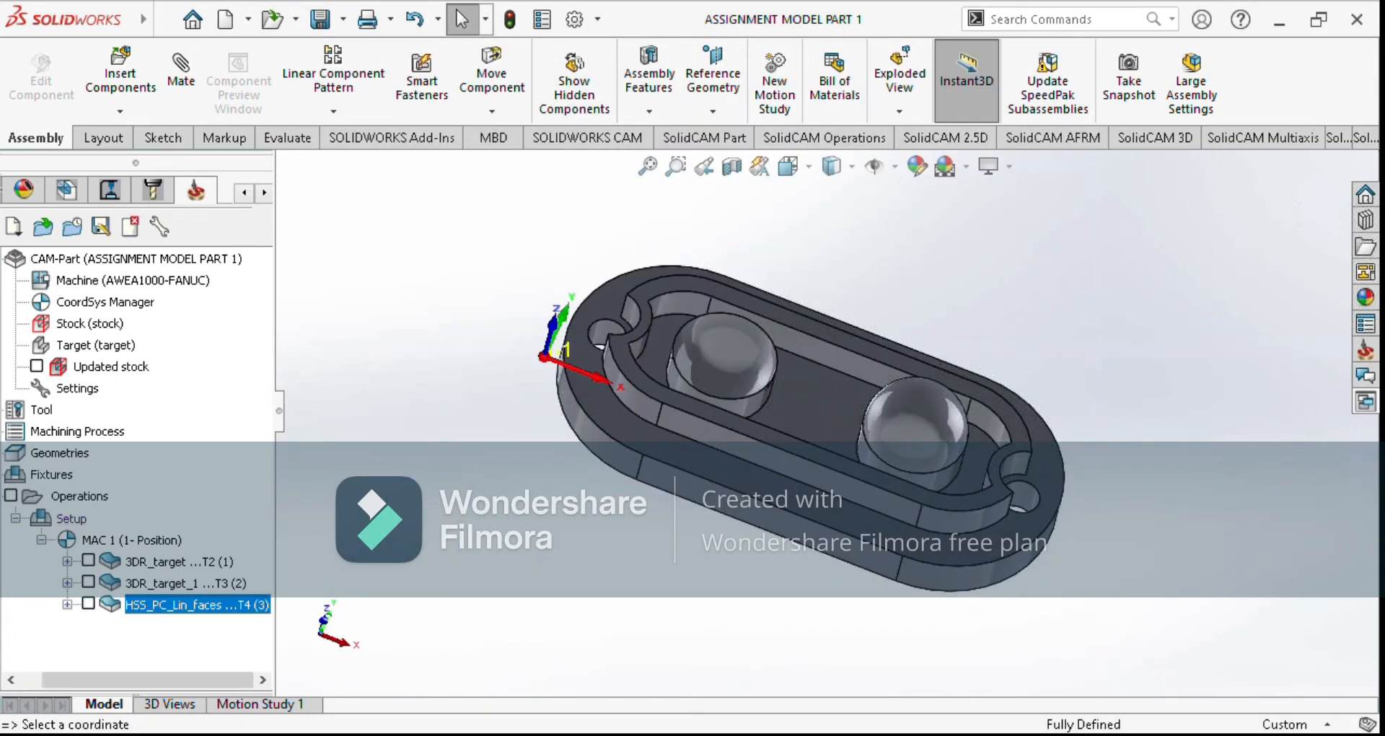
Calculate the toolpath of the HSS linear parallel cuts operation.
right_click(144, 605)
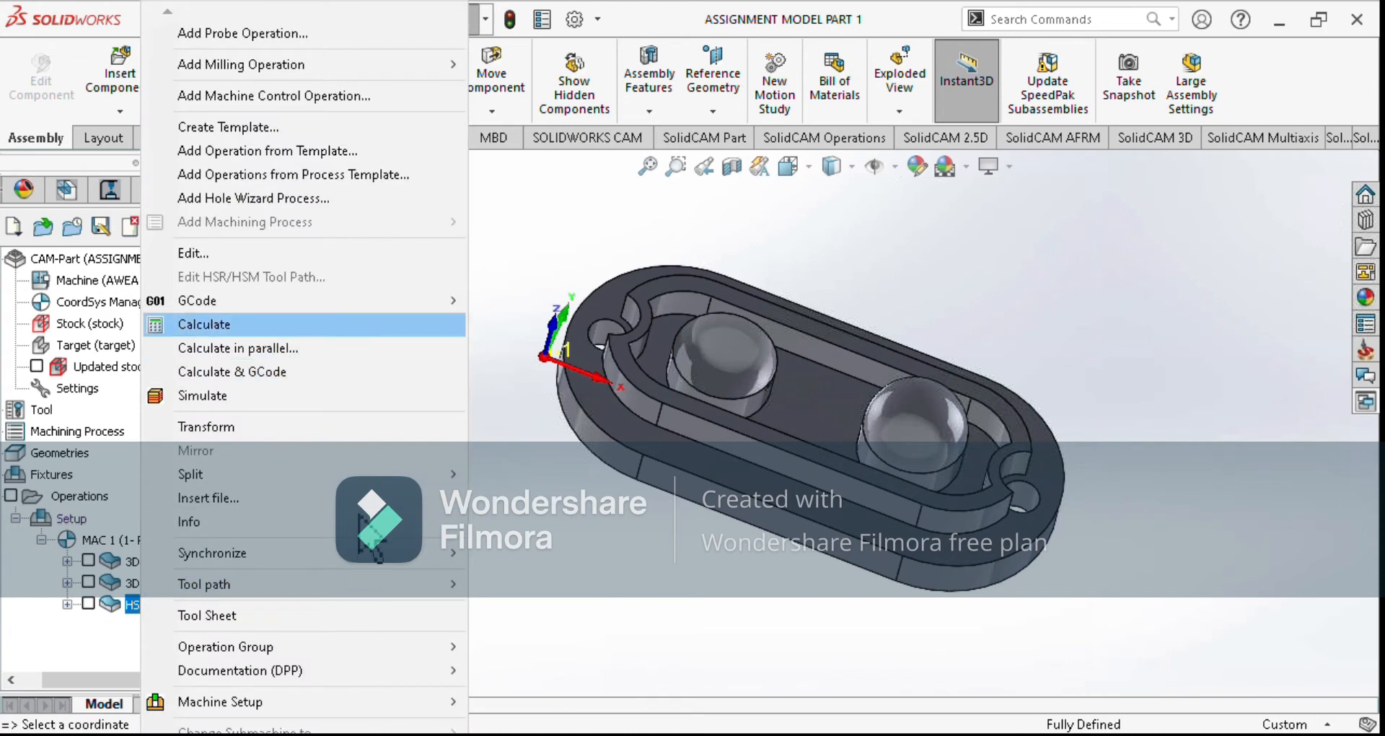
left_click(217, 321)
key("Return")
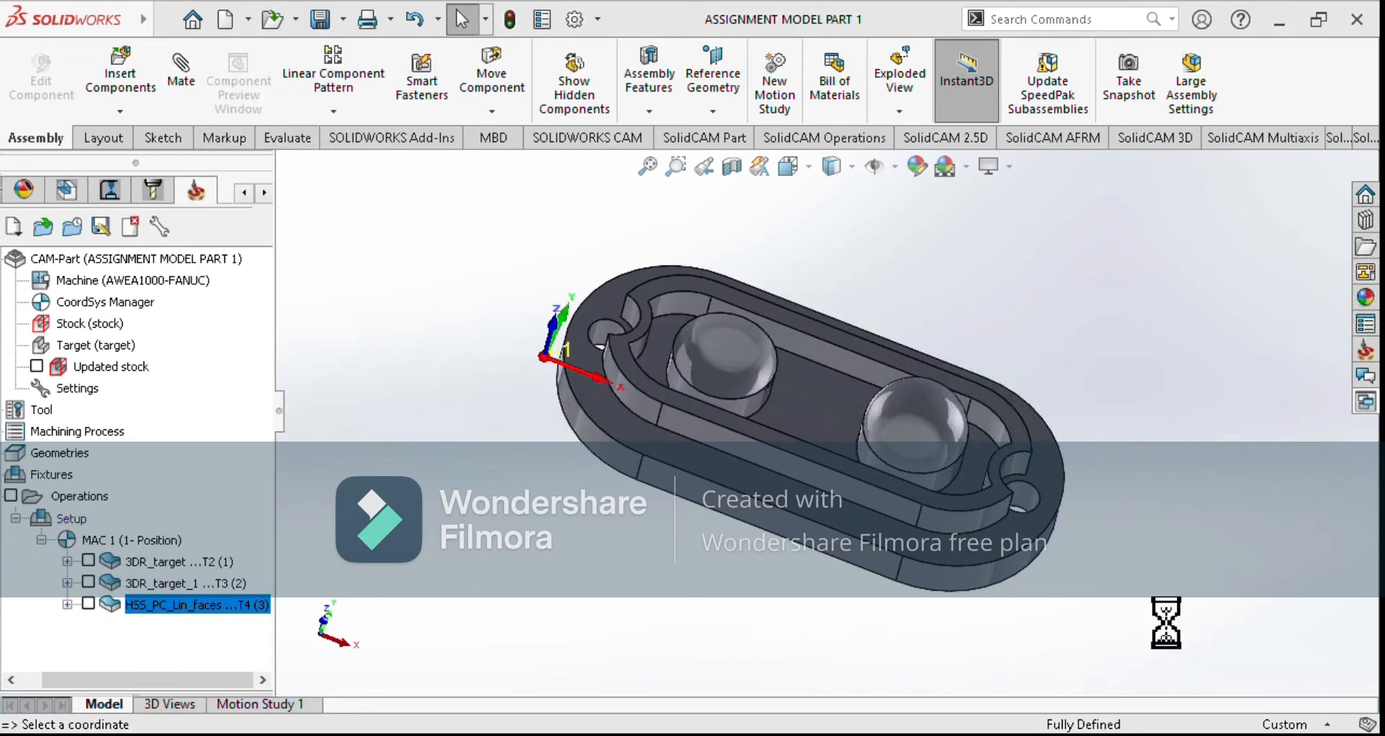
Simulate the HSS linear parallel cuts operation and inspect the rest material on the machined dome after the operation.
right_click(197, 604)
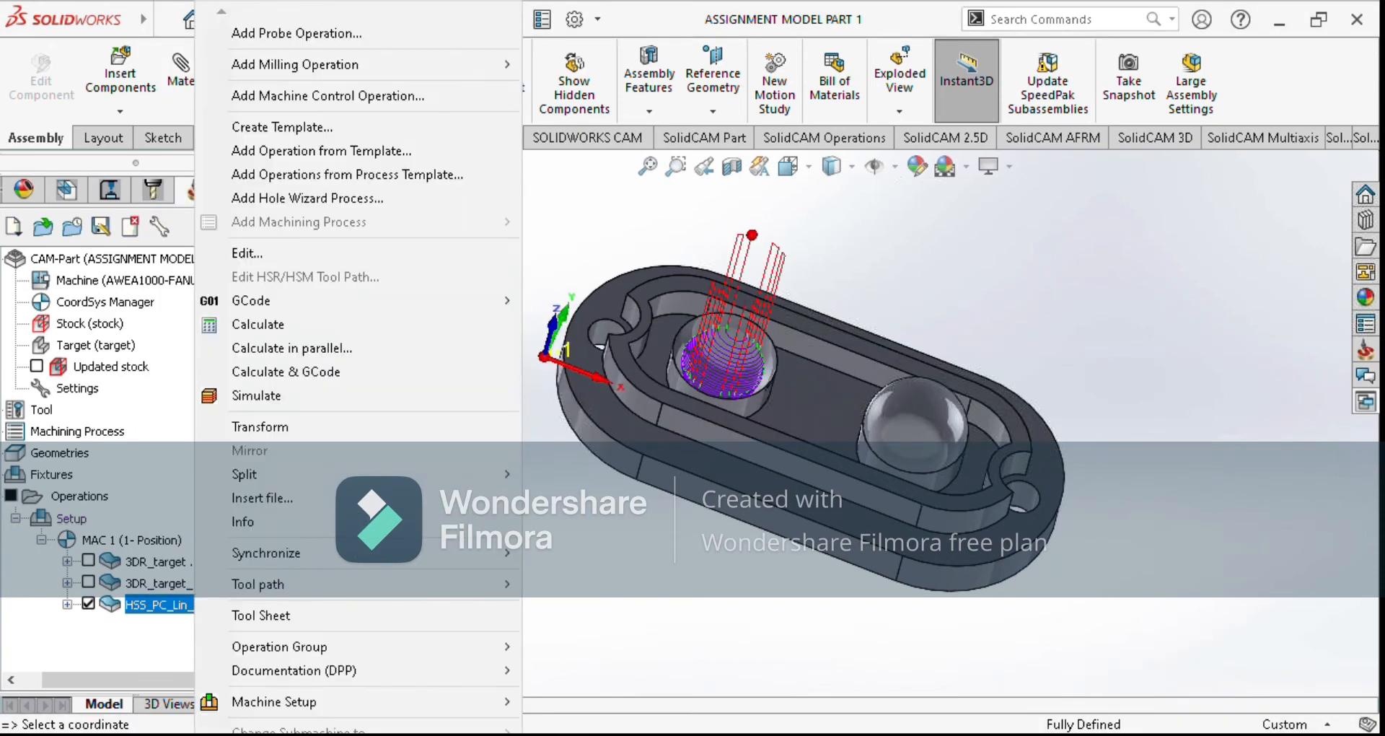
left_click(256, 396)
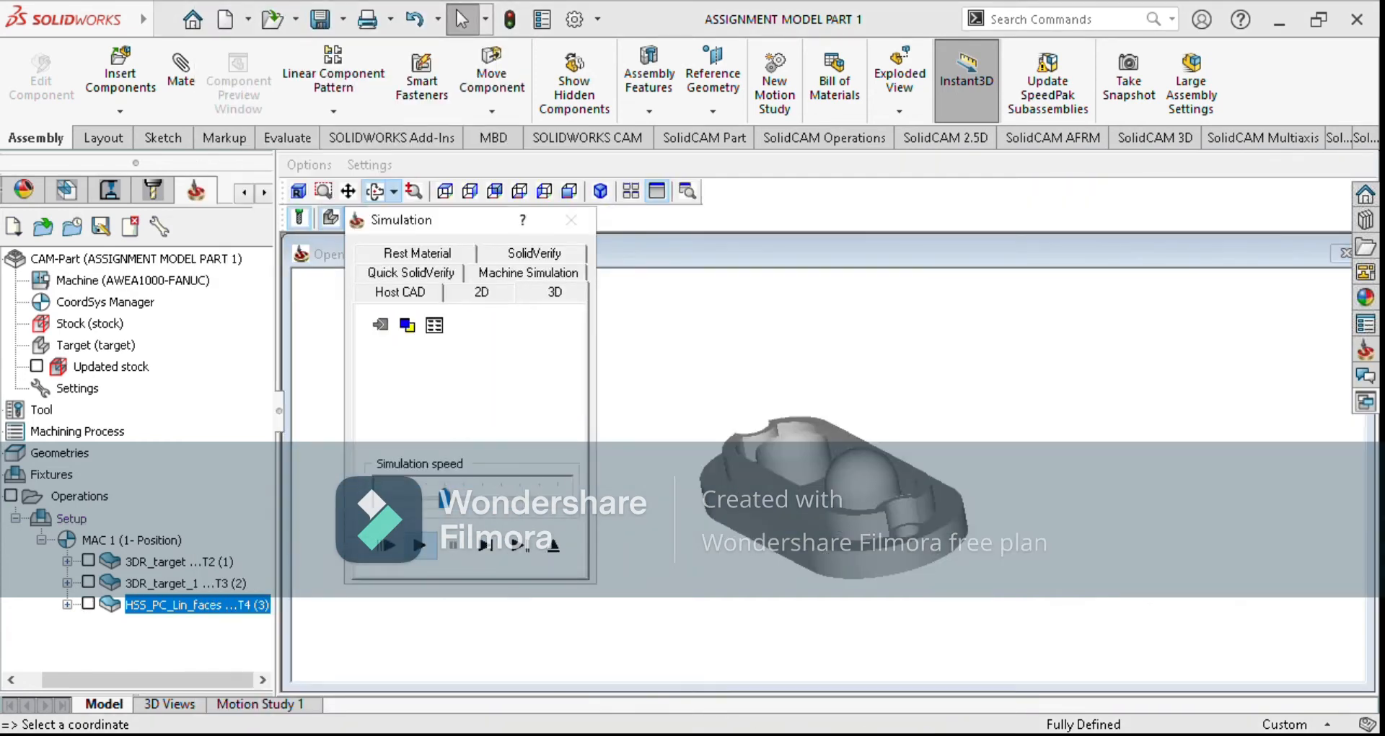
left_click(430, 545)
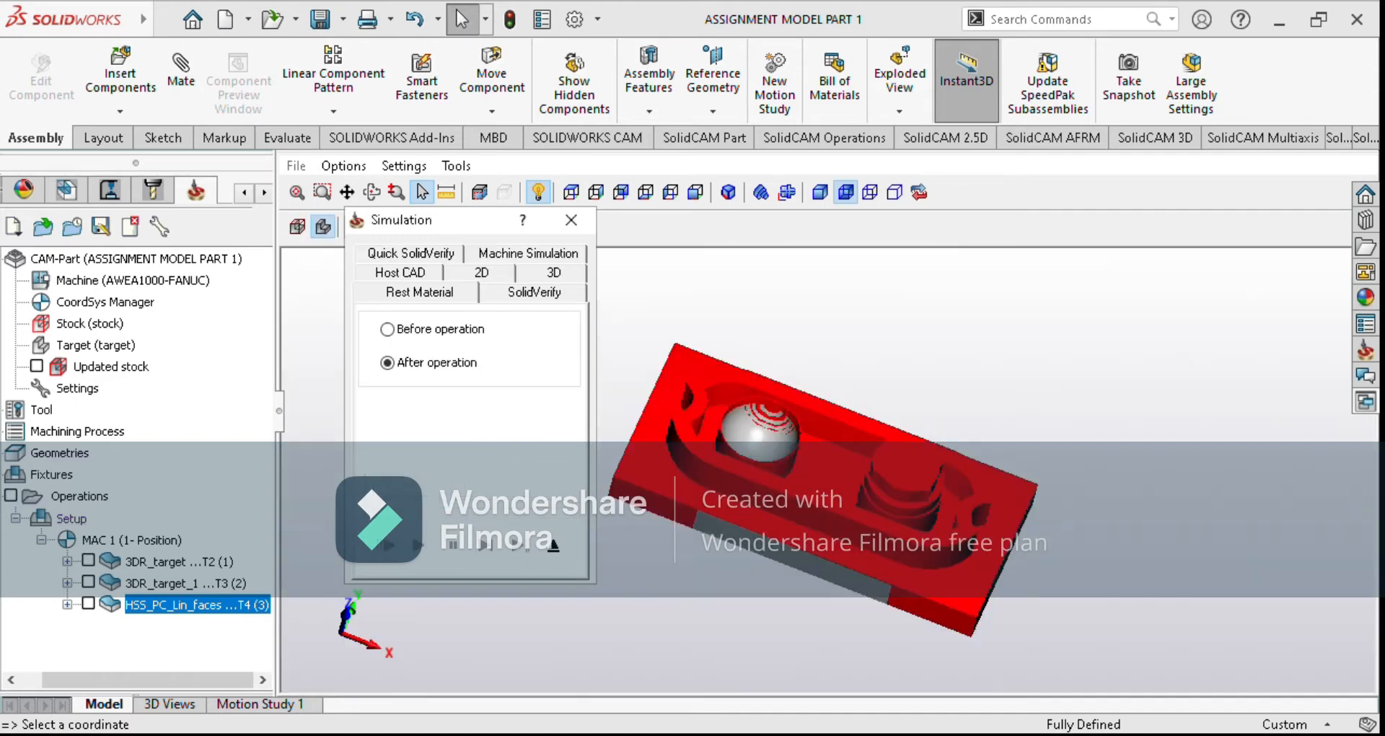
scroll(1146, 678, "down", 4)
scroll(1180, 656, "up", 7)
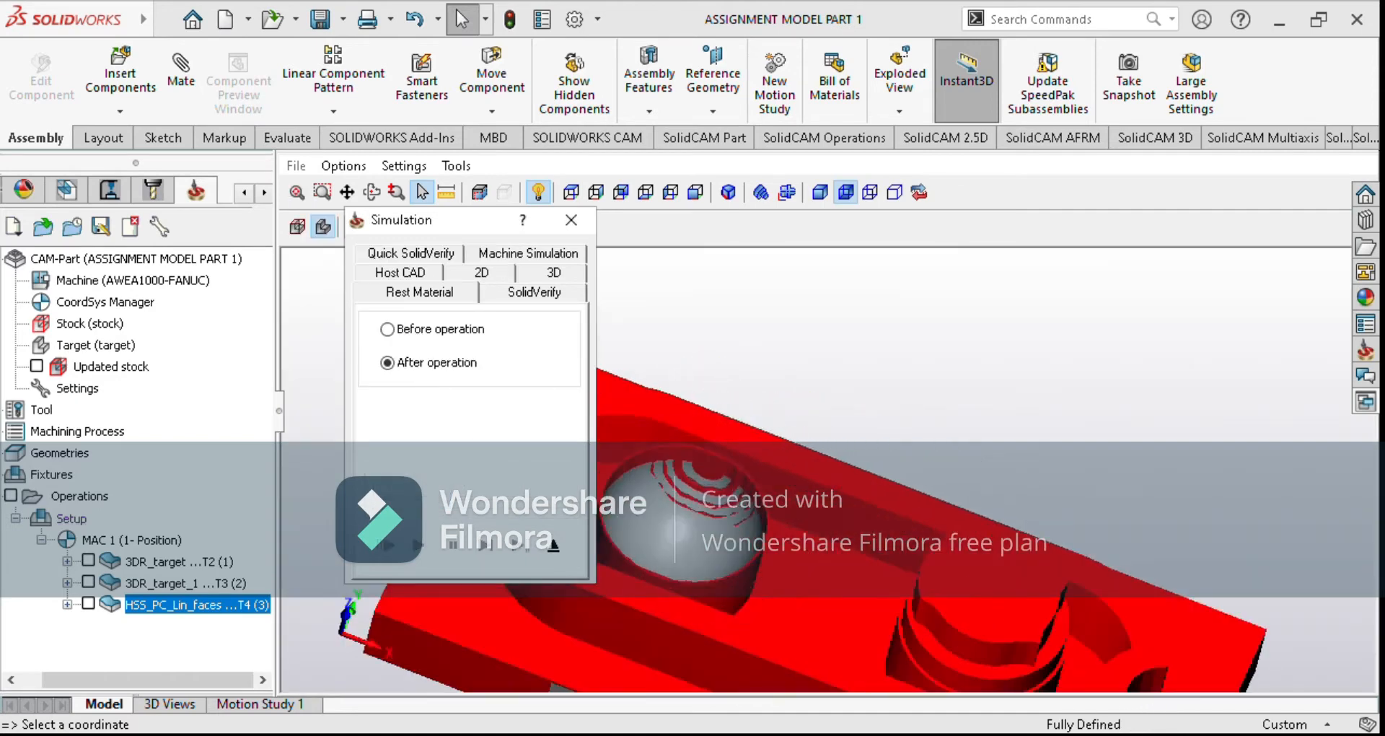
middle_click_drag(1089, 730, 1174, 724)
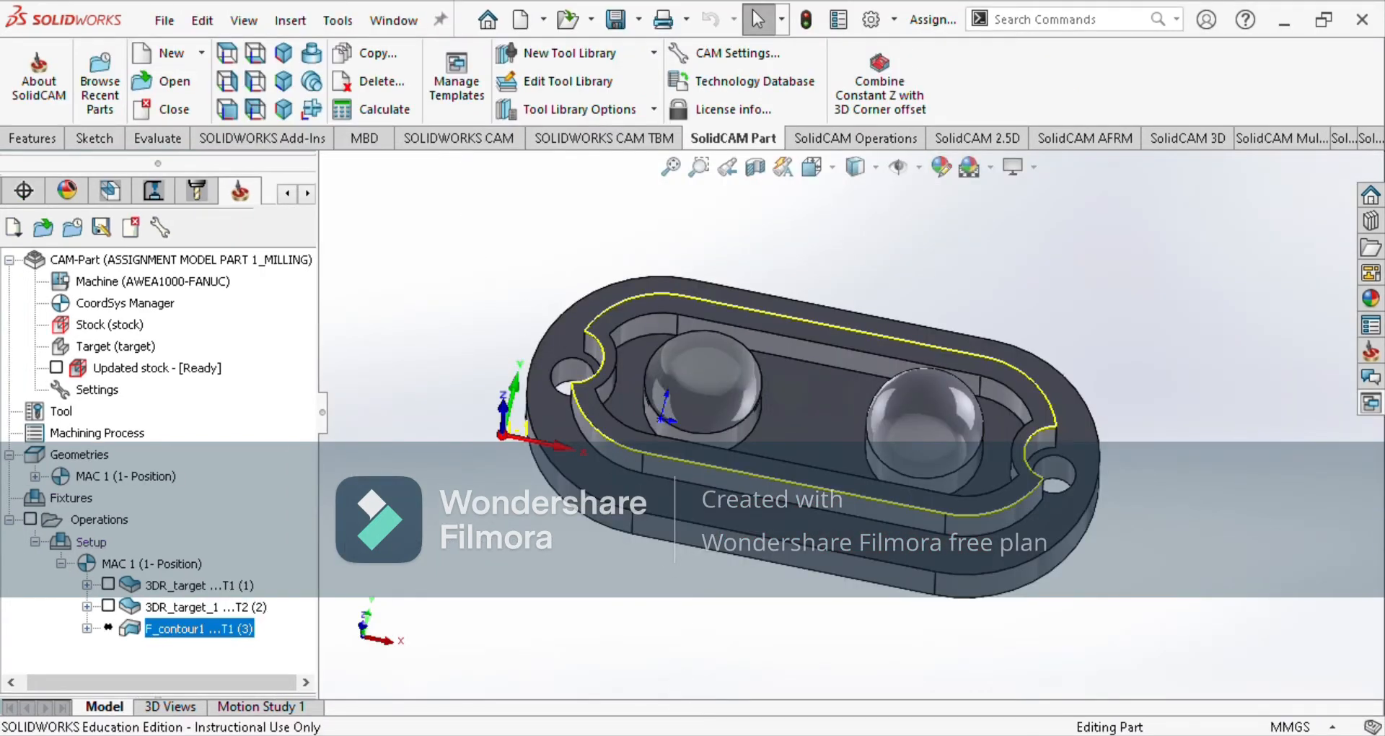
Calculate the toolpath of the F_contour1 profile operation and run its simulation.
right_click(167, 628)
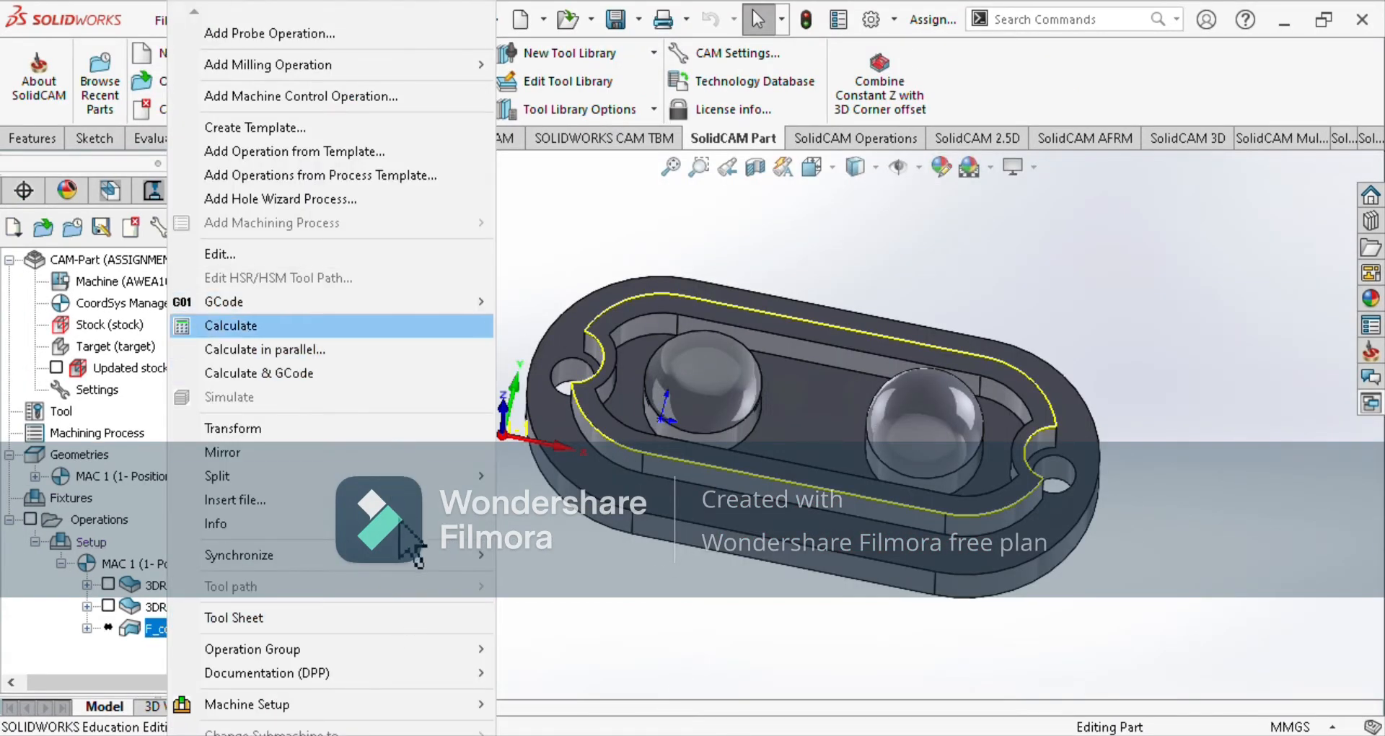
left_click(252, 324)
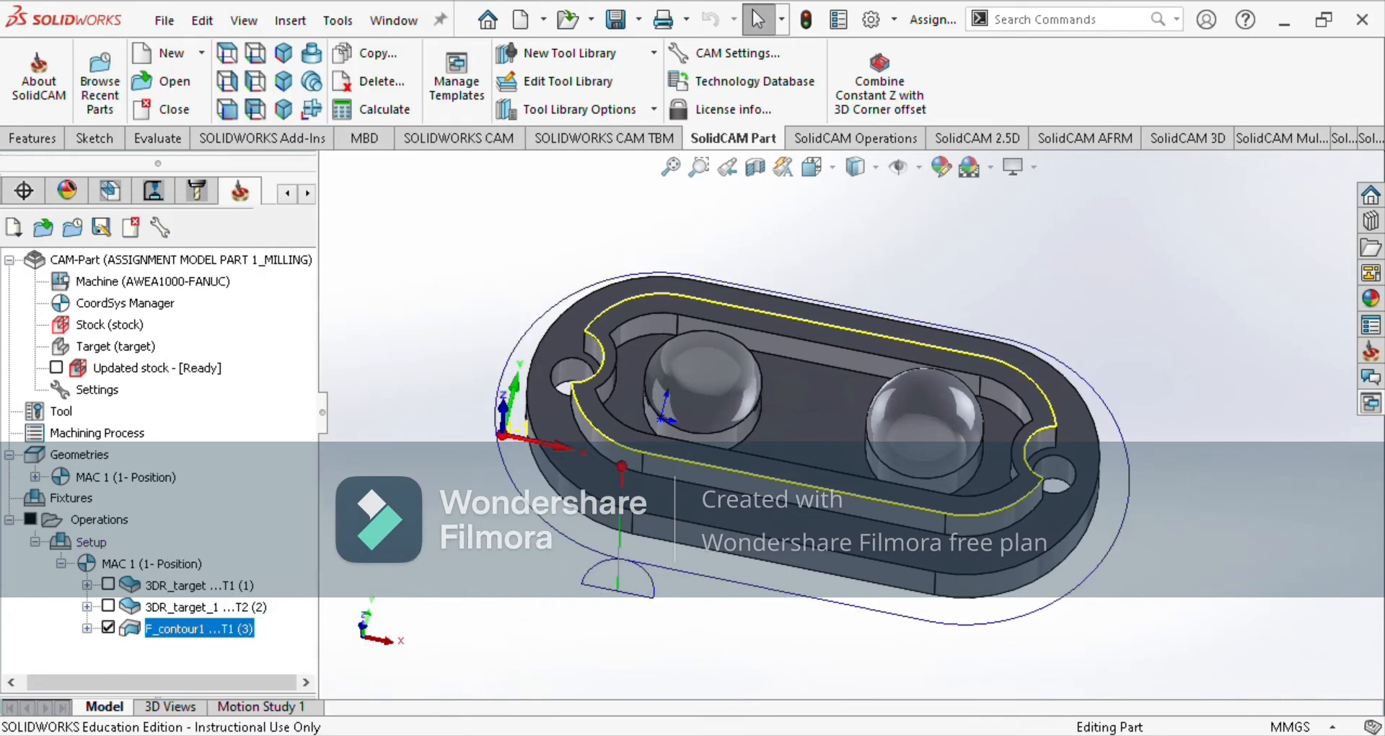
right_click(189, 628)
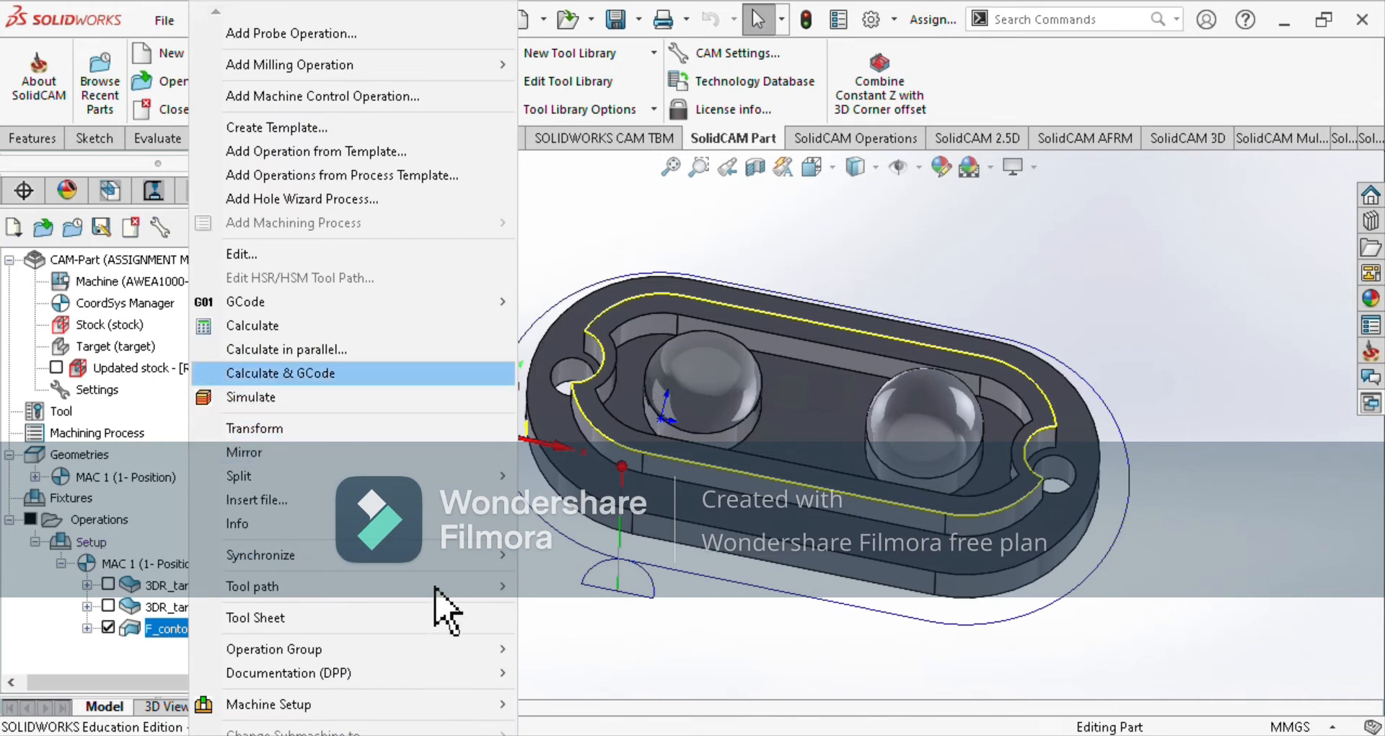
left_click(281, 396)
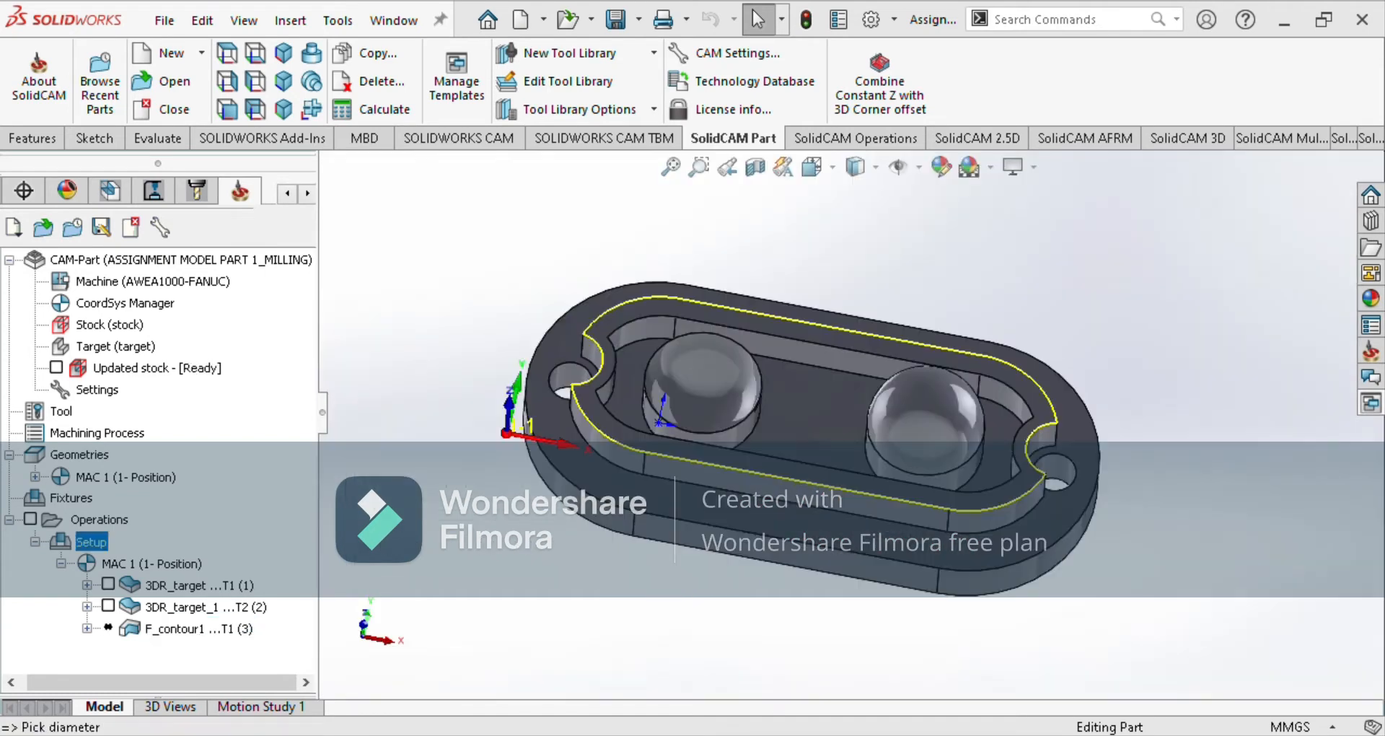
Add a drilling operation to the setup with the two end holes' centers as its drill geometry.
right_click(97, 540)
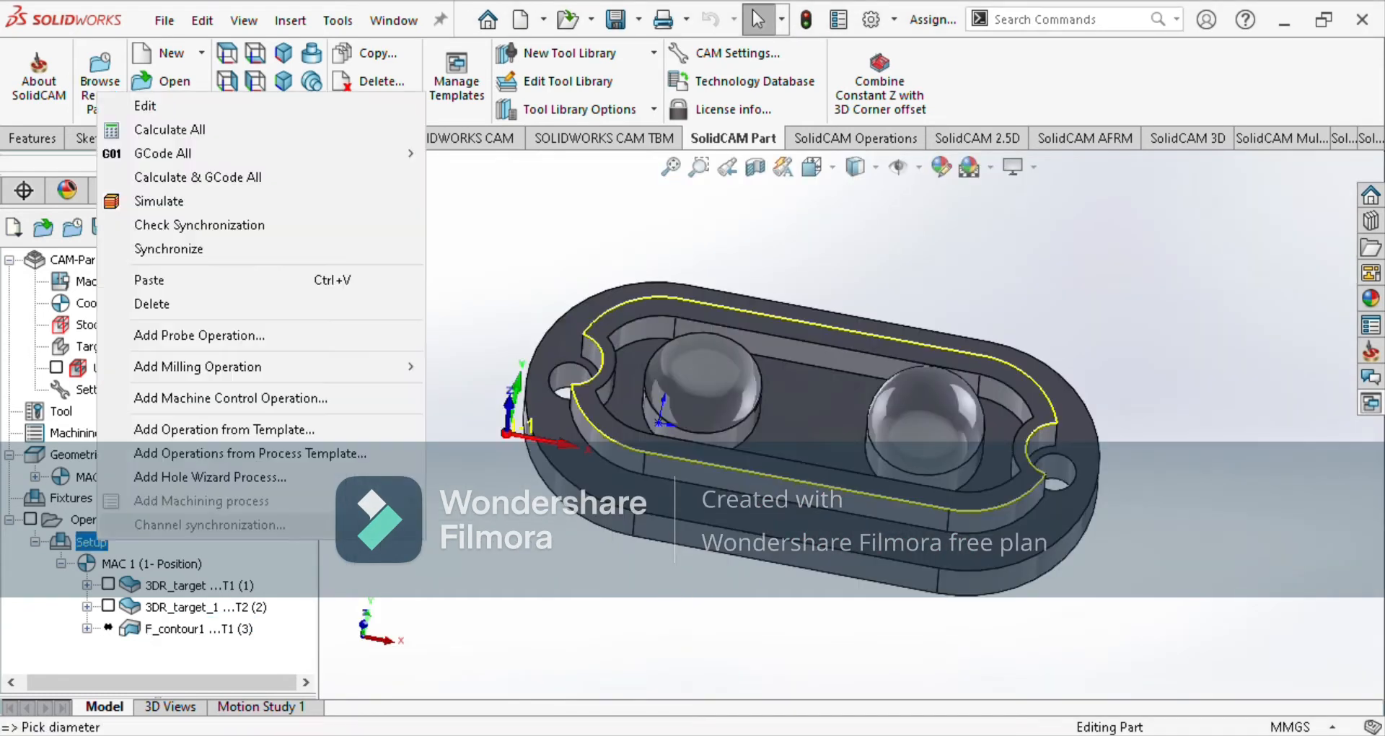
mouse_move(302, 366)
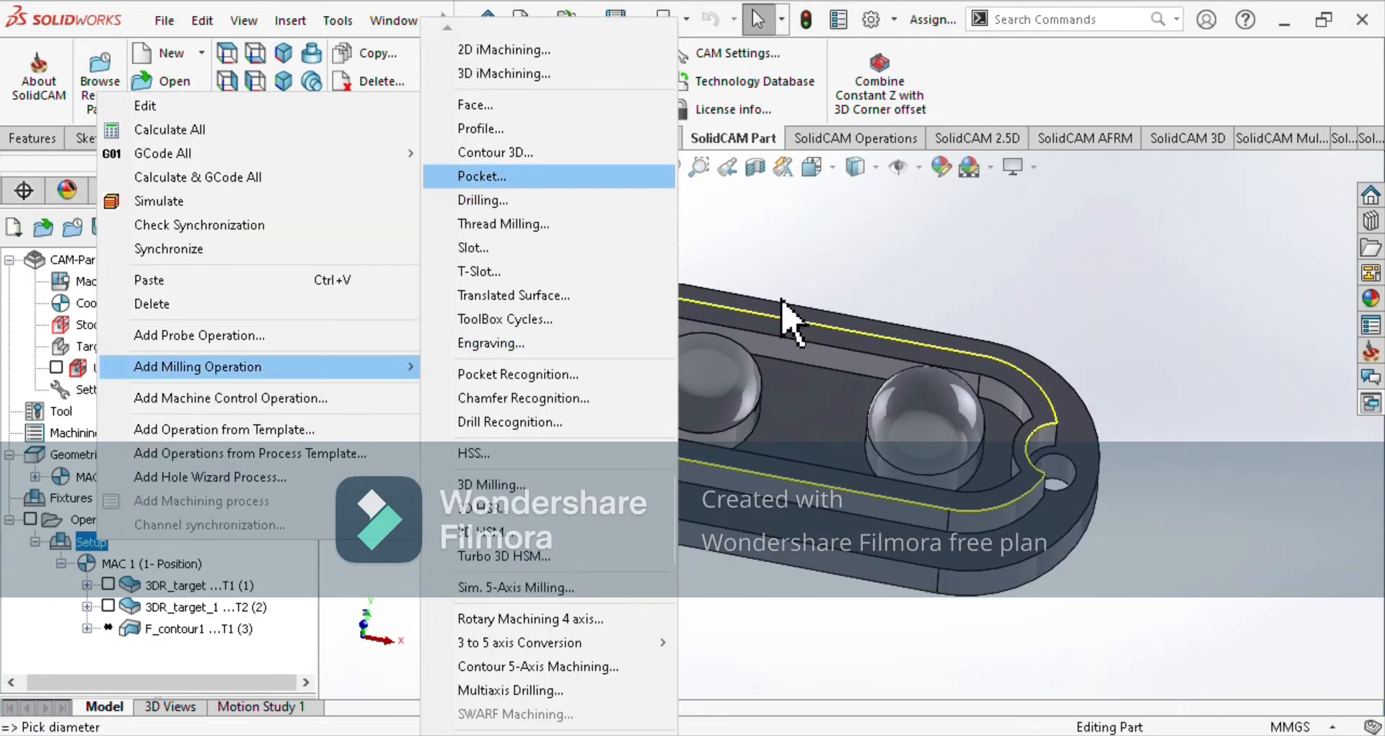
left_click(516, 201)
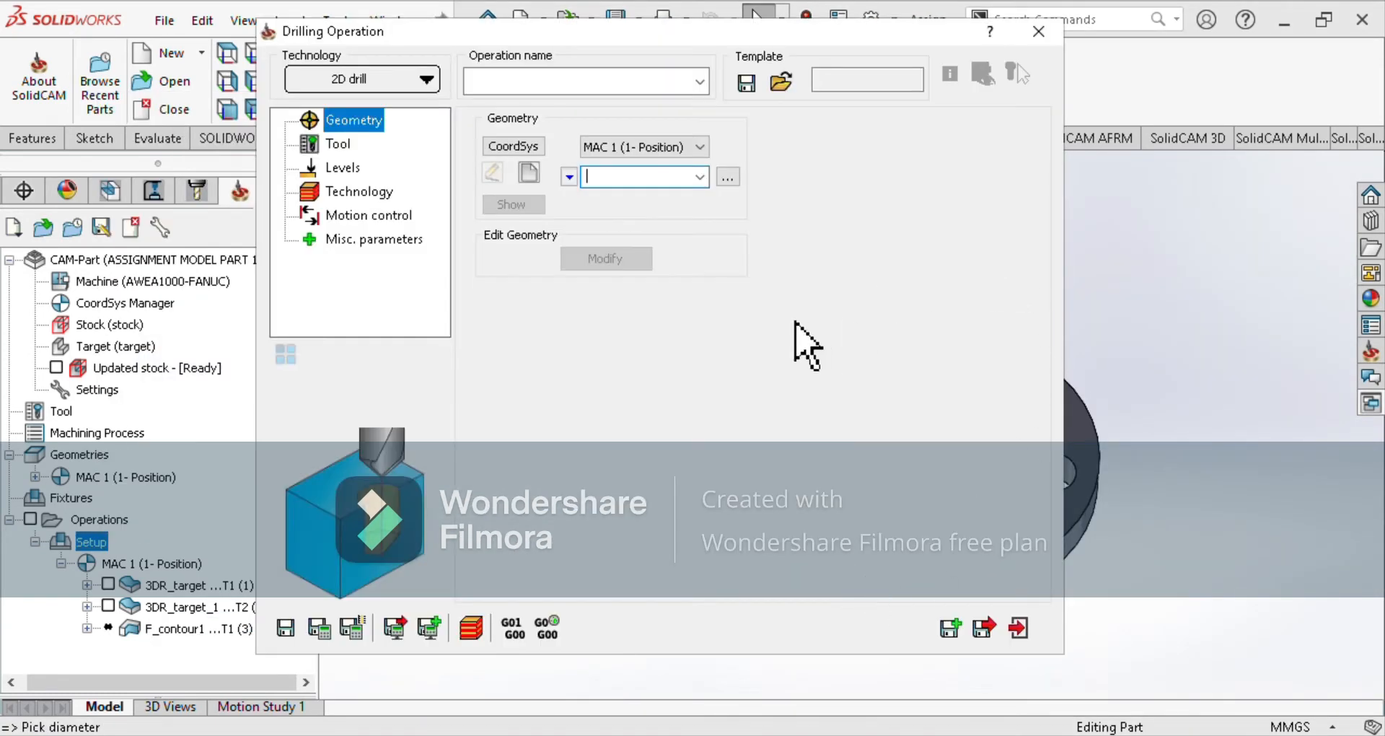
left_click(528, 172)
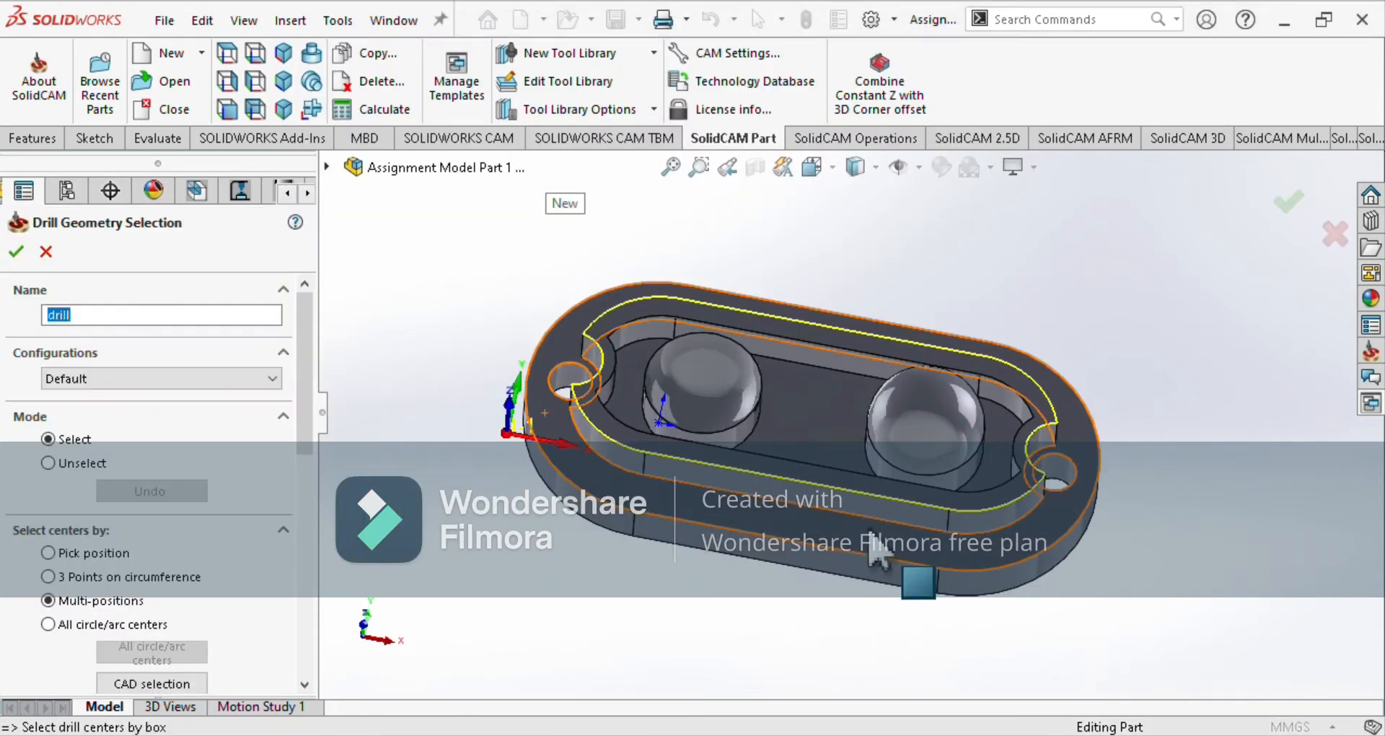
left_click(569, 381)
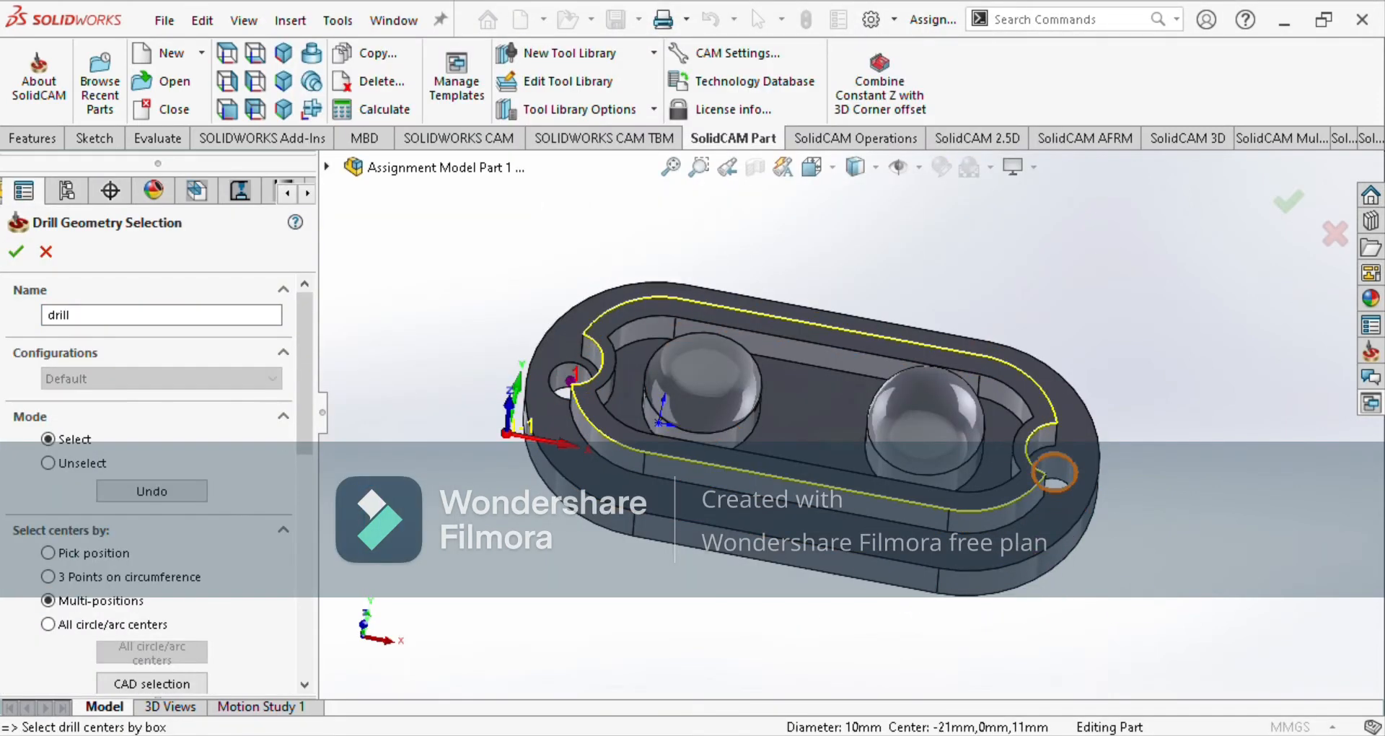
left_click(1055, 472)
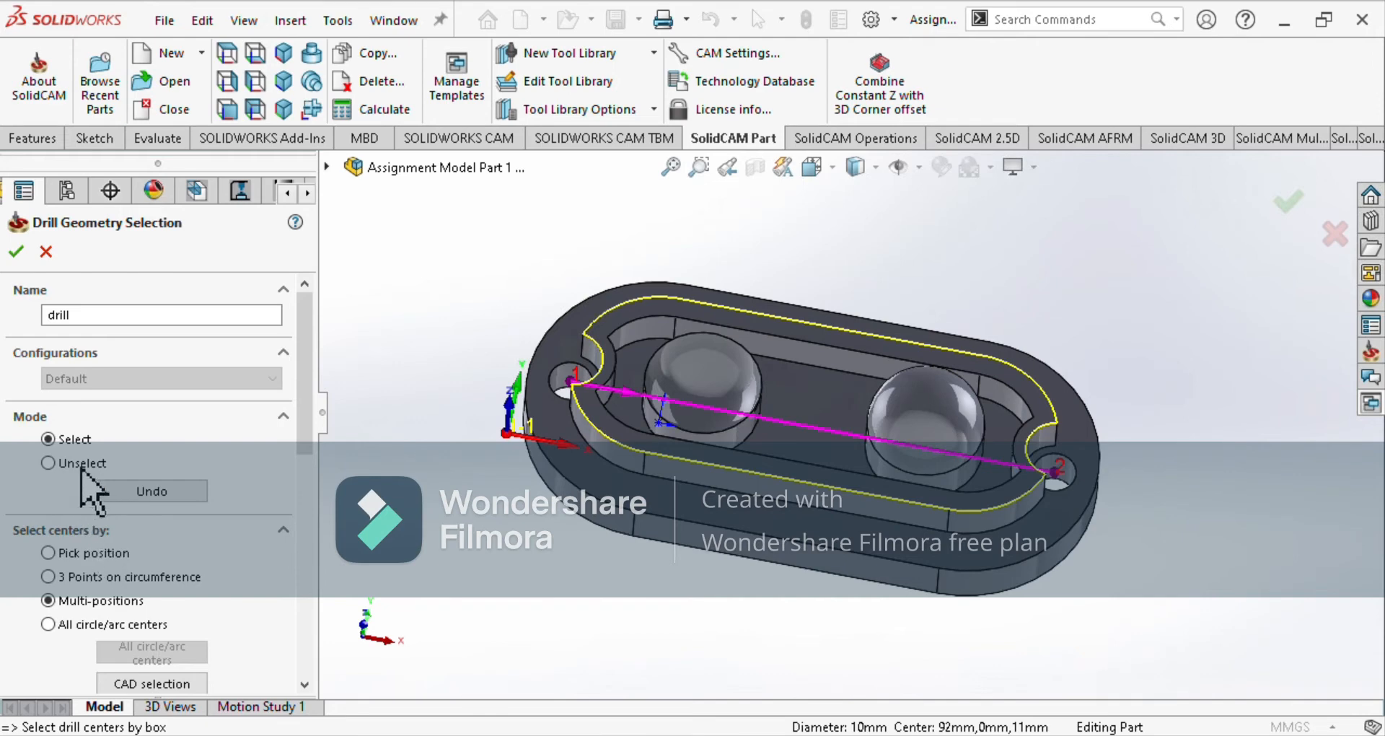
left_click(16, 251)
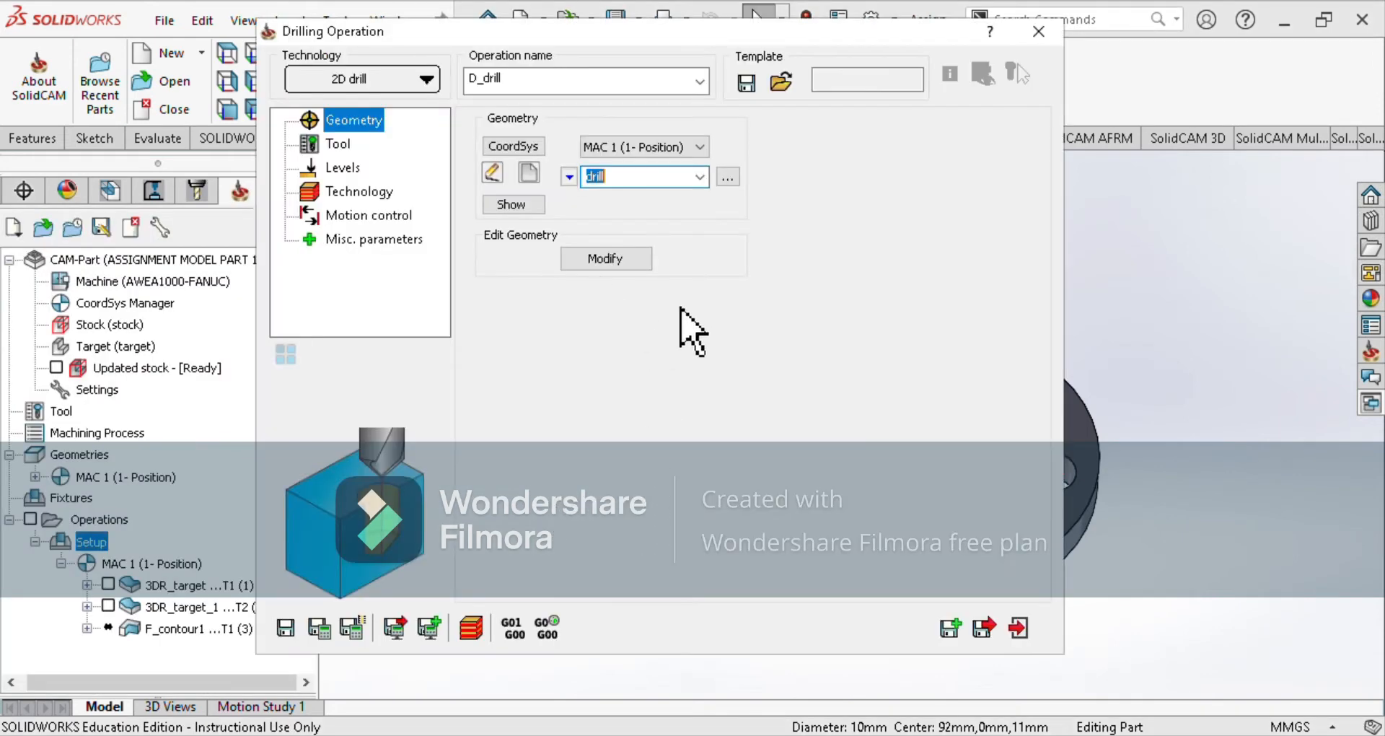
Assign tool 3, the 10 mm end mill, to the drilling operation.
left_click(338, 144)
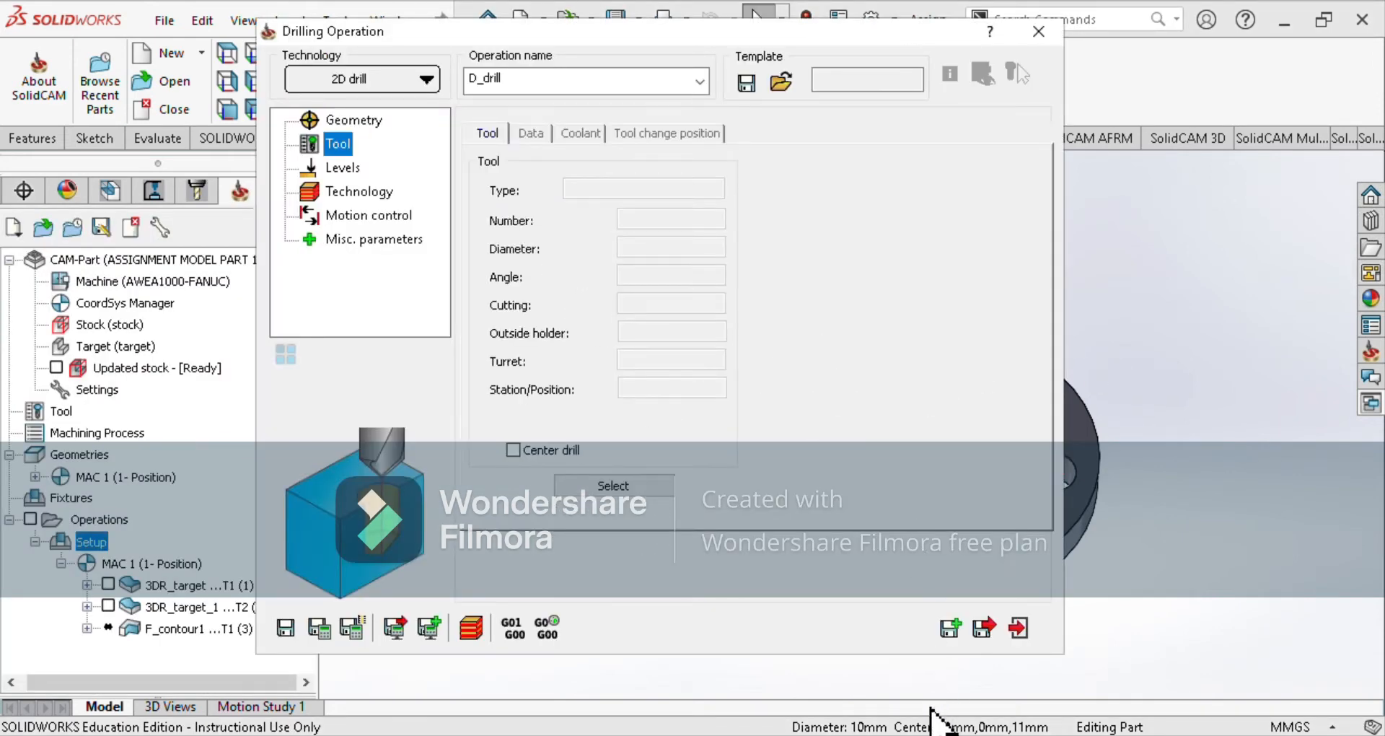
left_click(613, 485)
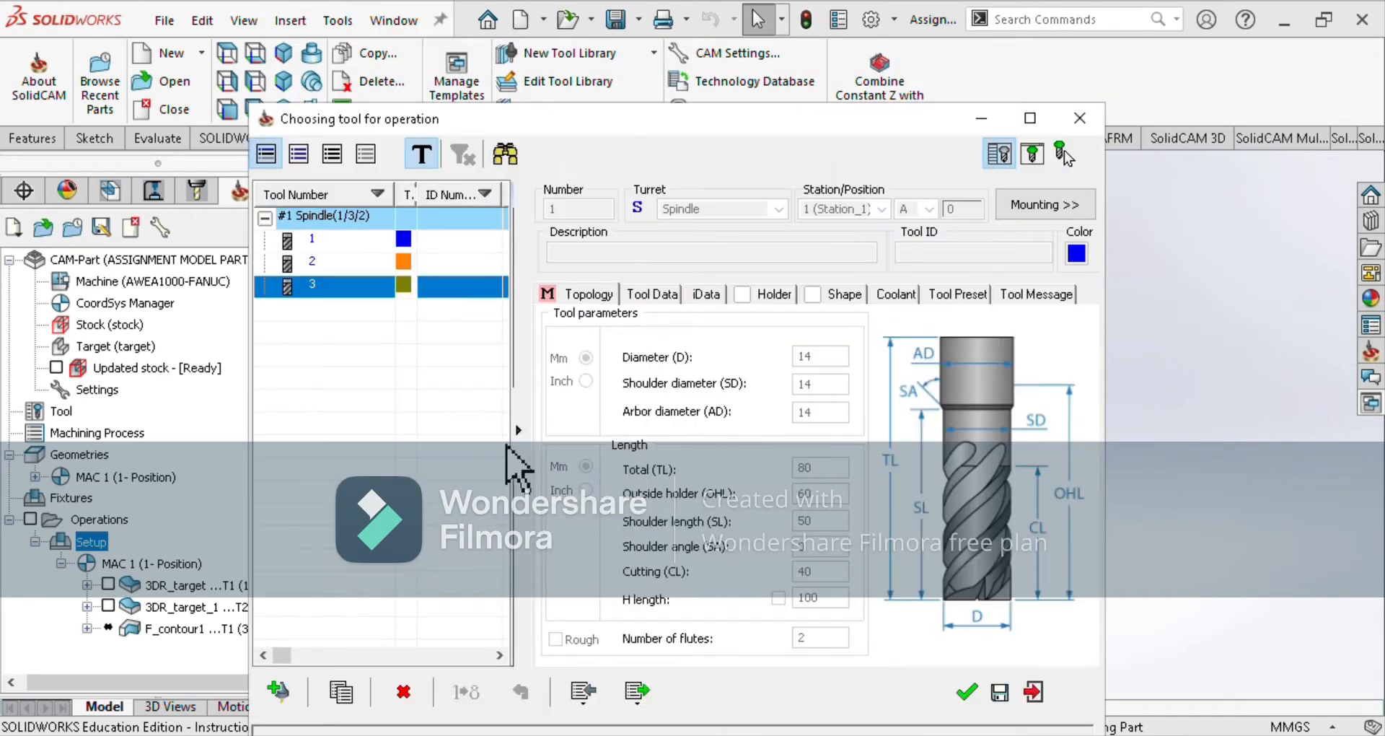
left_click(966, 691)
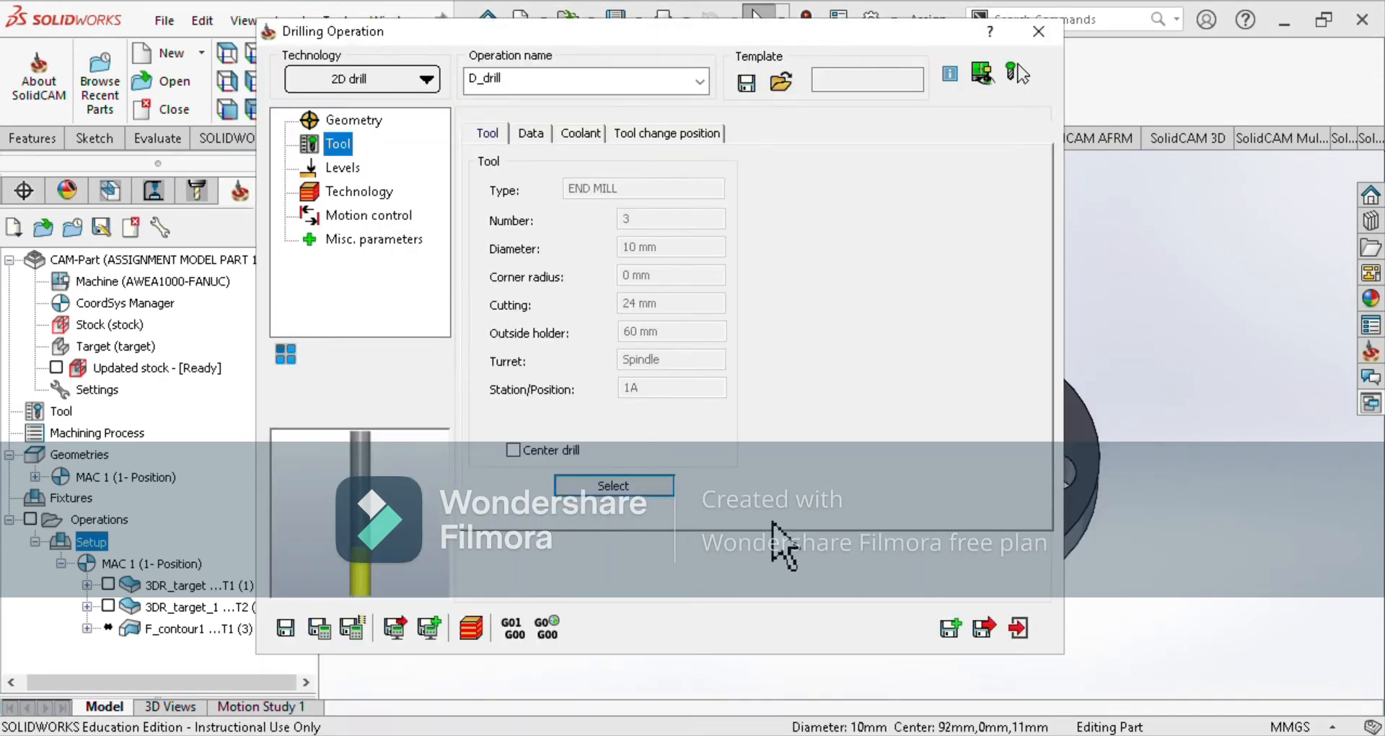
Pick the outer flange's top face, Z -23.5, as the drilling operation's upper level.
left_click(343, 168)
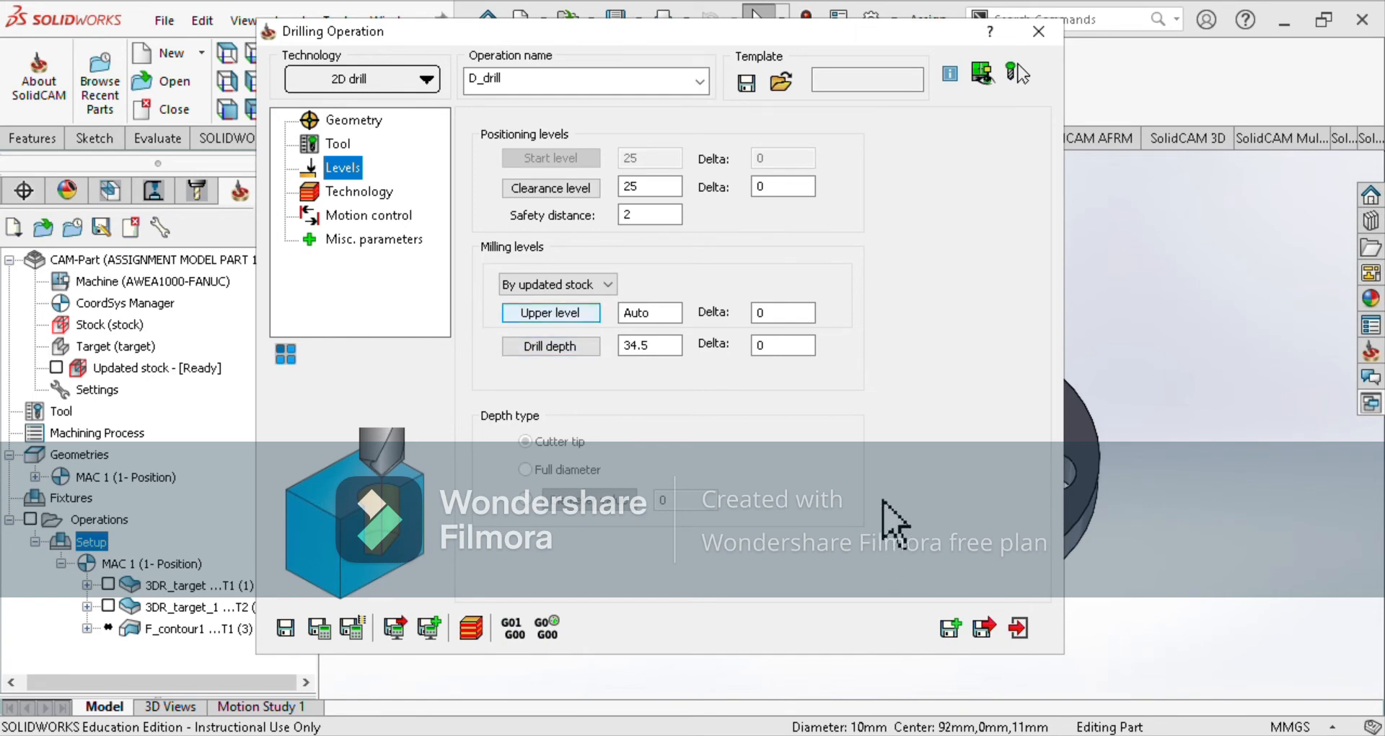
left_click(550, 312)
left_click(573, 347)
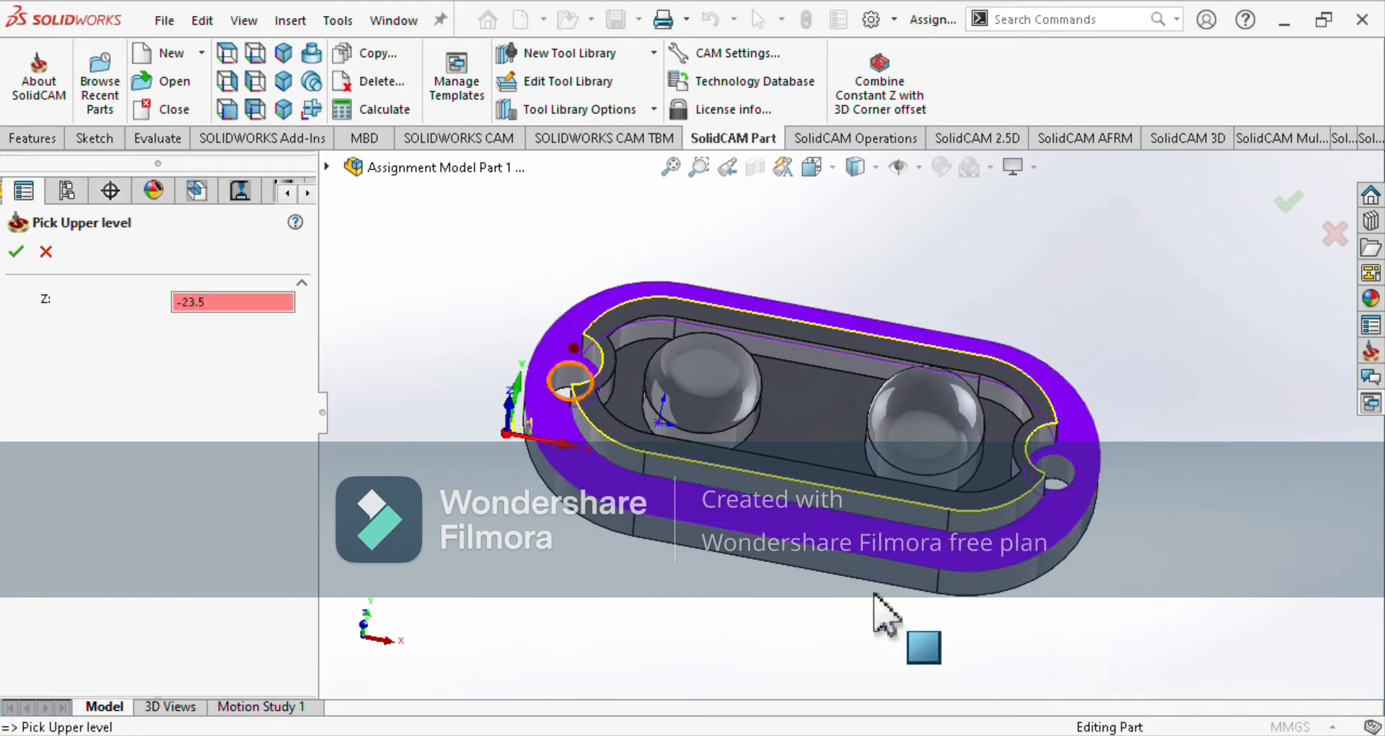
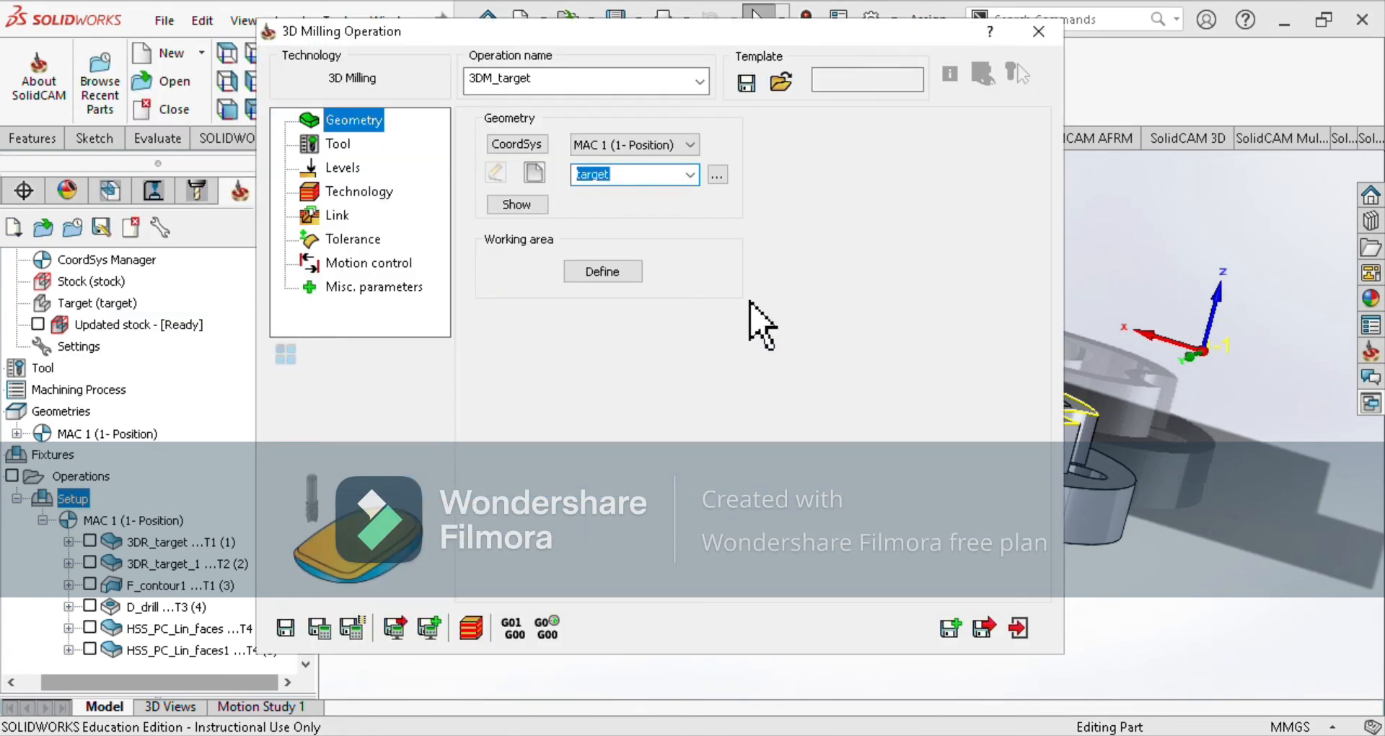
Define the 3D milling operation's working area from the raised rim's outer top edge chain, keeping the tool position External.
left_click(603, 272)
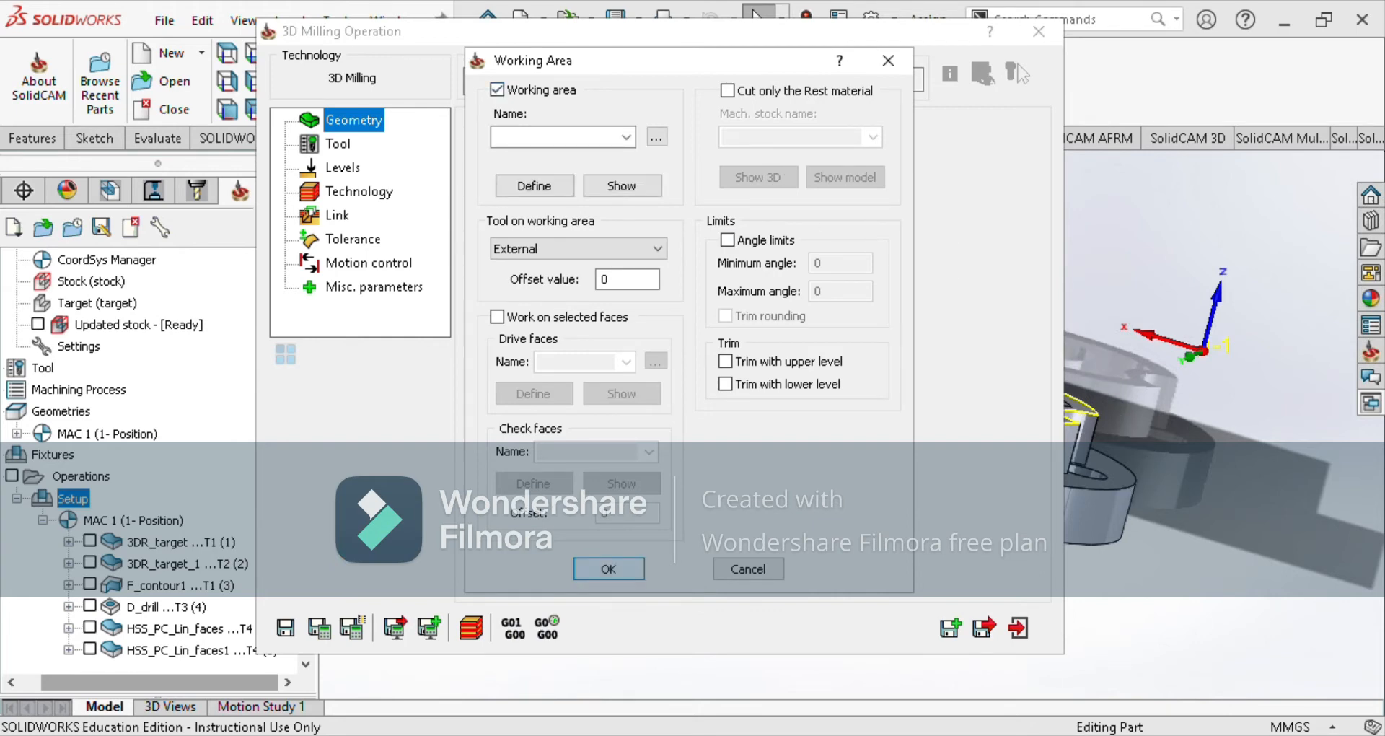
key("Return")
left_click(520, 339)
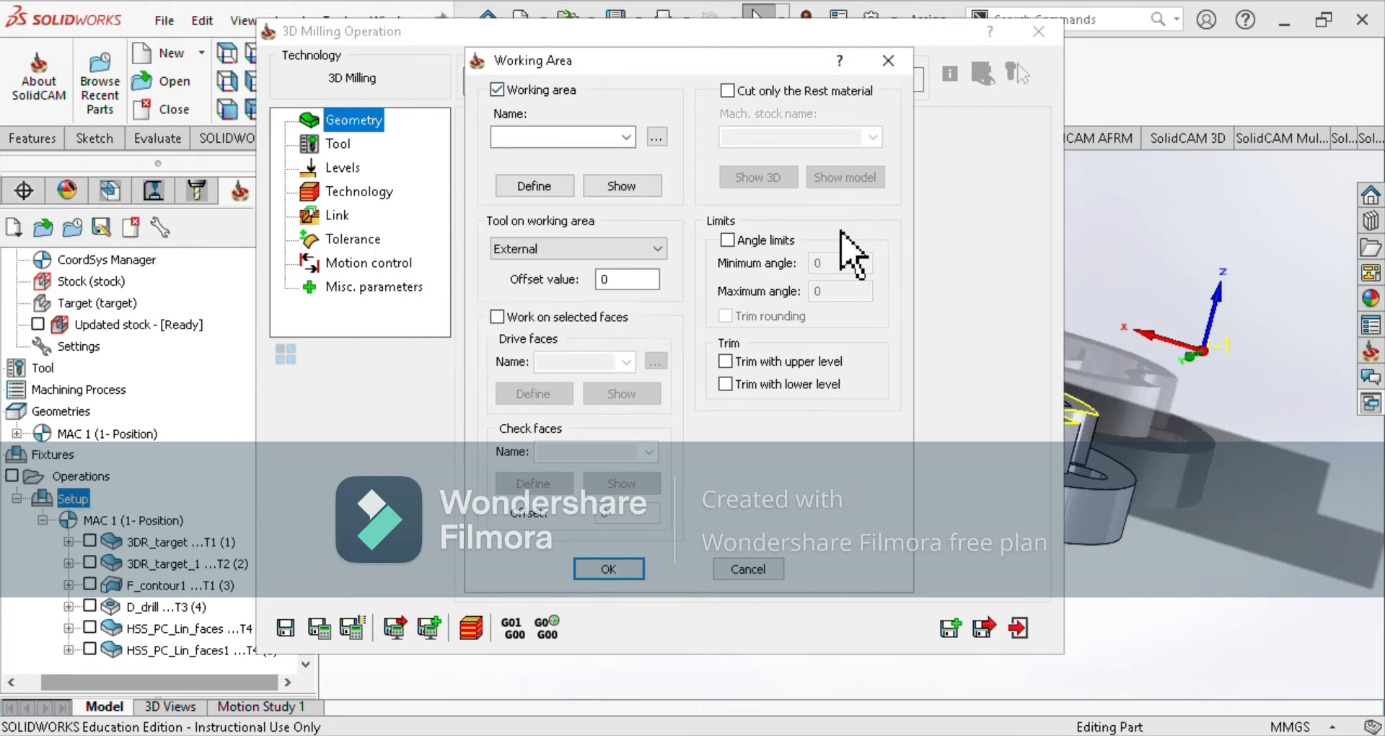
left_click(534, 186)
middle_click_drag(1150, 533, 1112, 649)
left_click(754, 378)
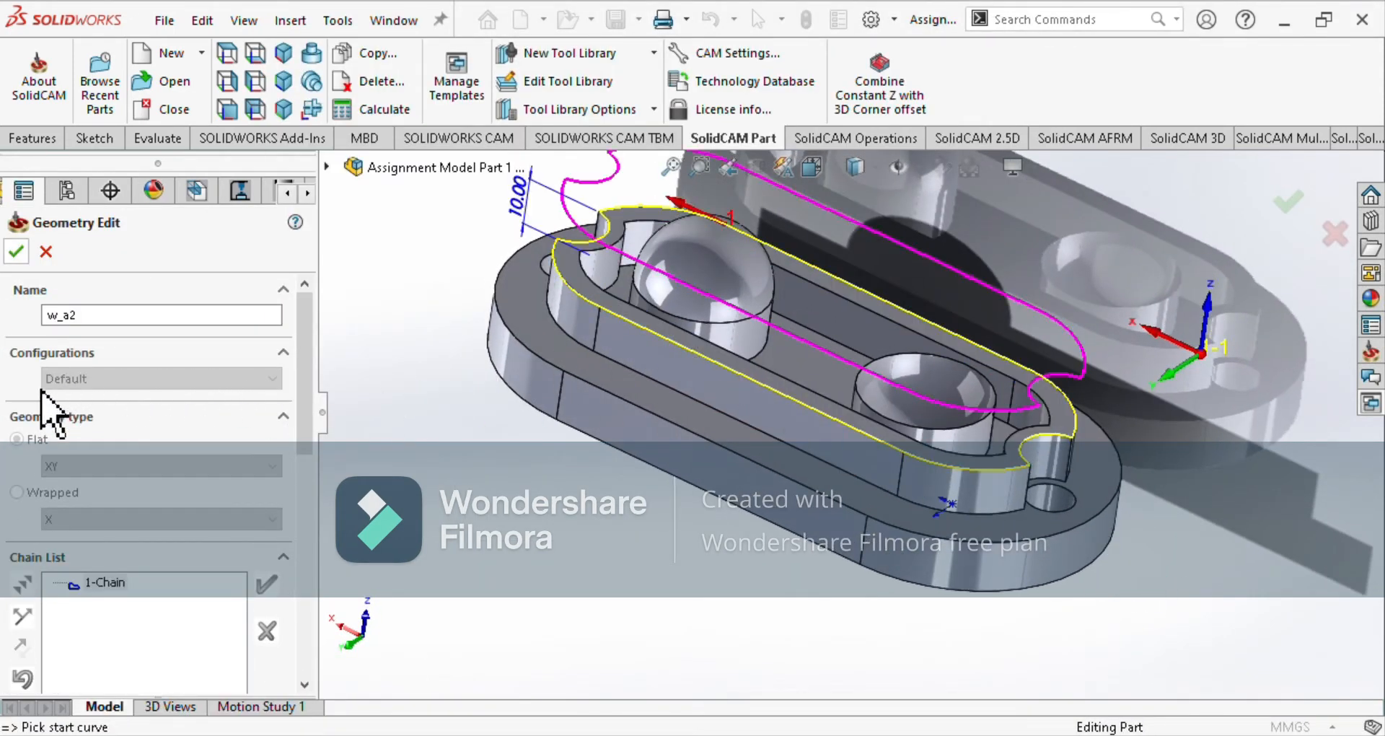
left_click(16, 251)
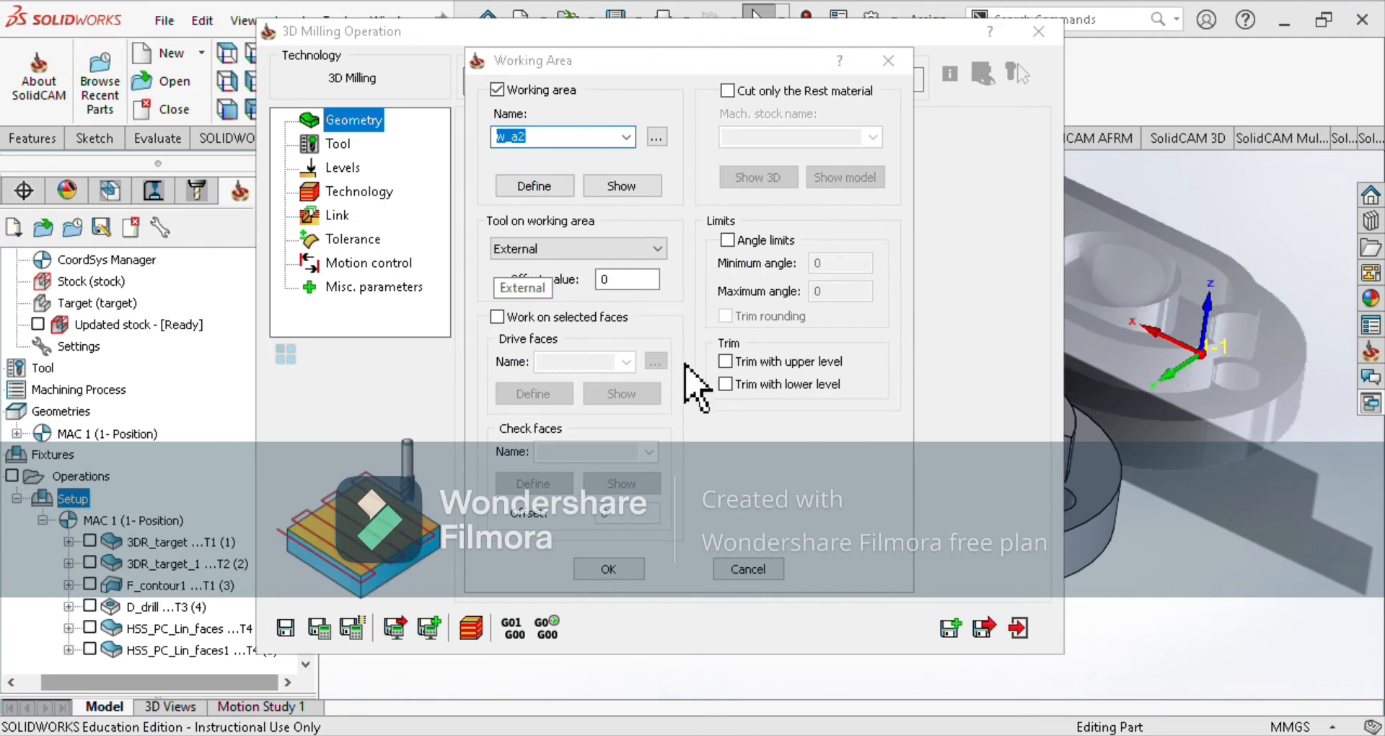
left_click(608, 569)
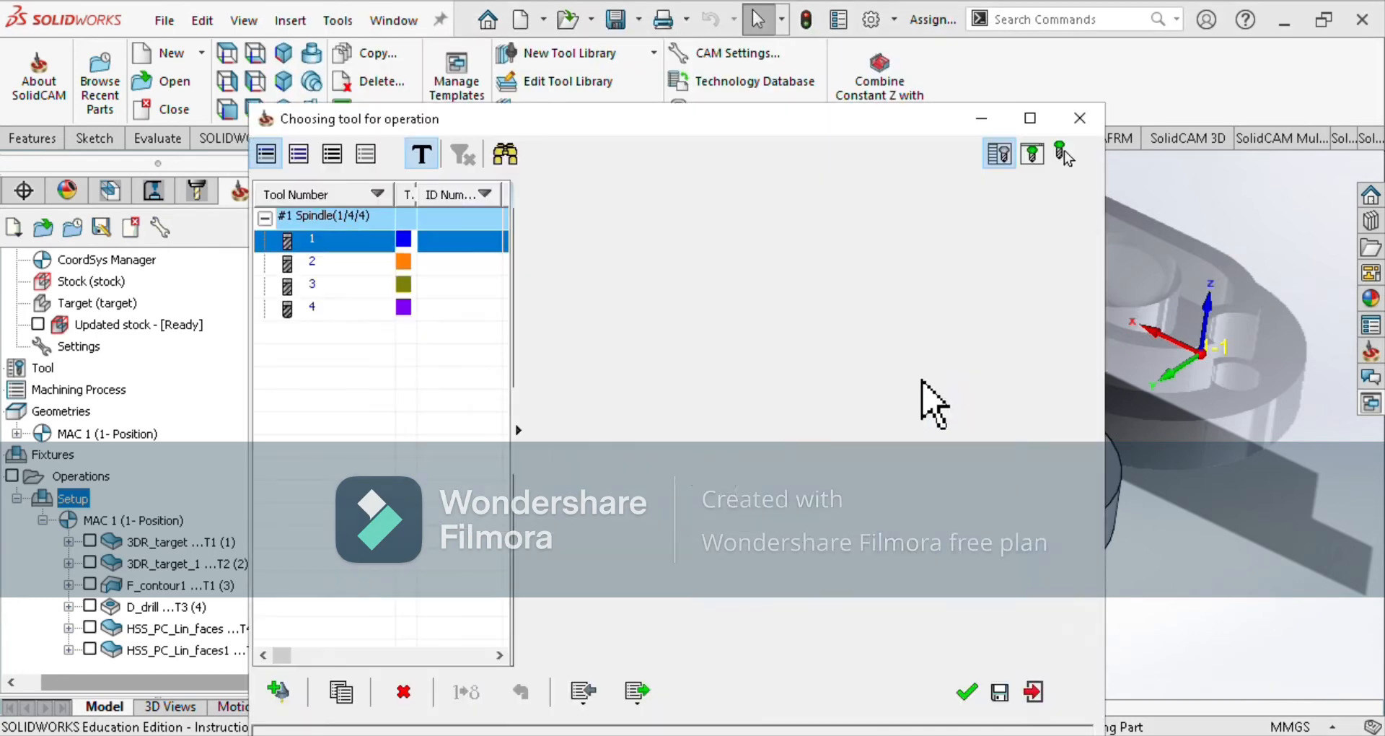
Assign tool 1, the 14 mm end mill, and set the lower level to the raised rim's top face, Z -13.5.
left_click(966, 691)
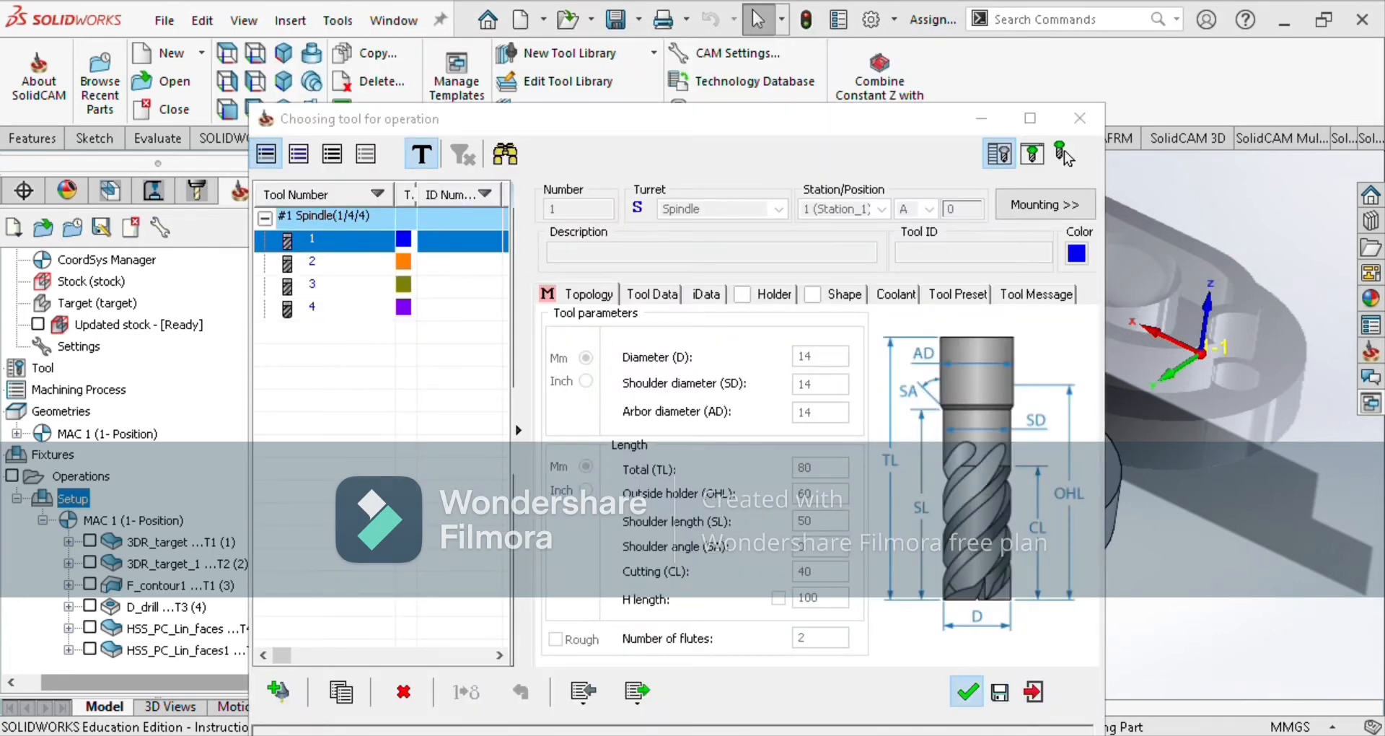
left_click(342, 167)
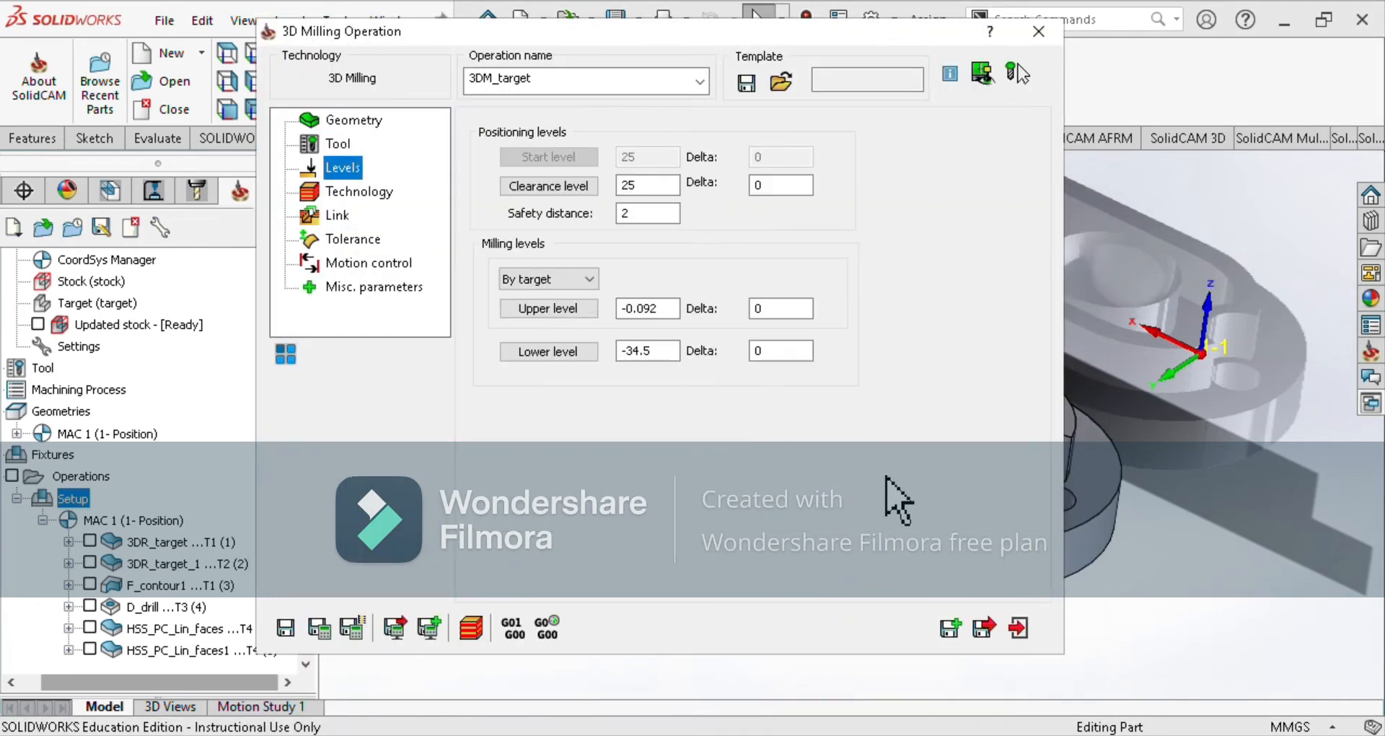
left_click(548, 352)
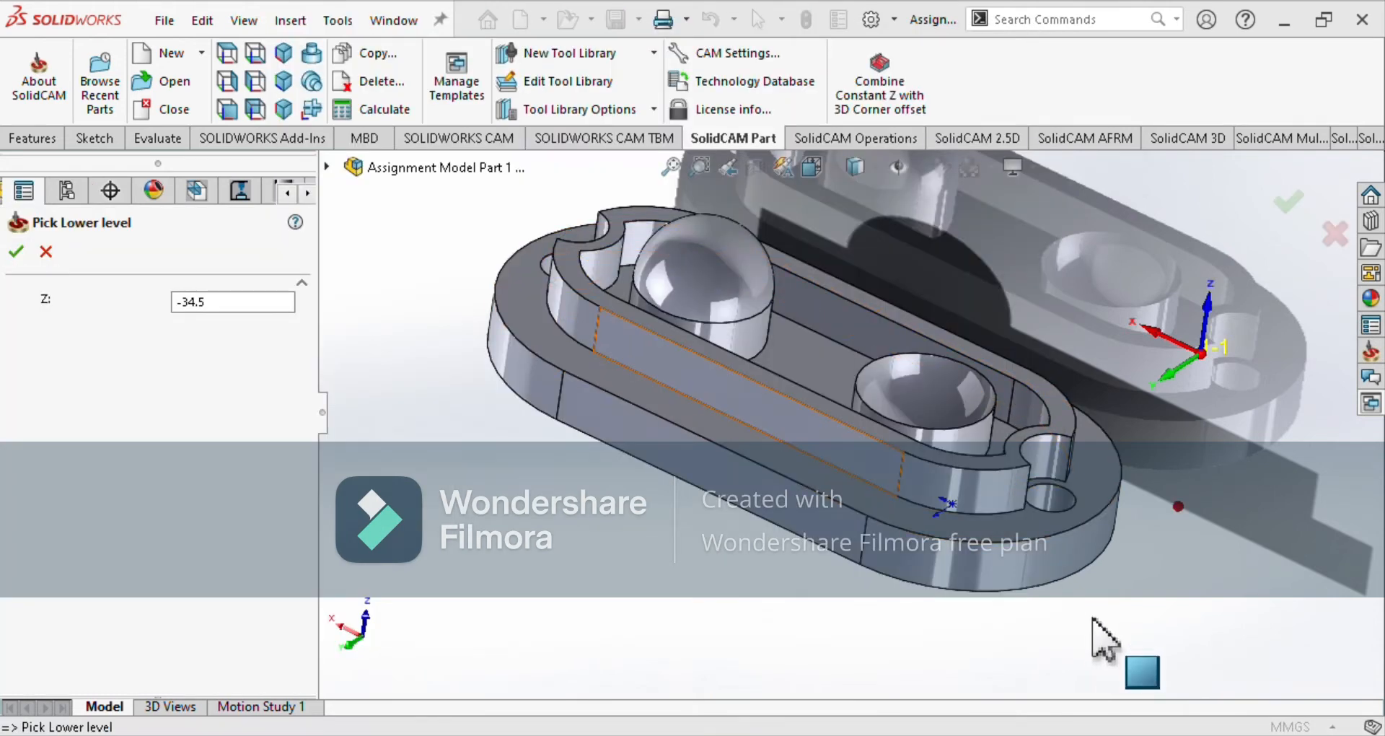
left_click(744, 368)
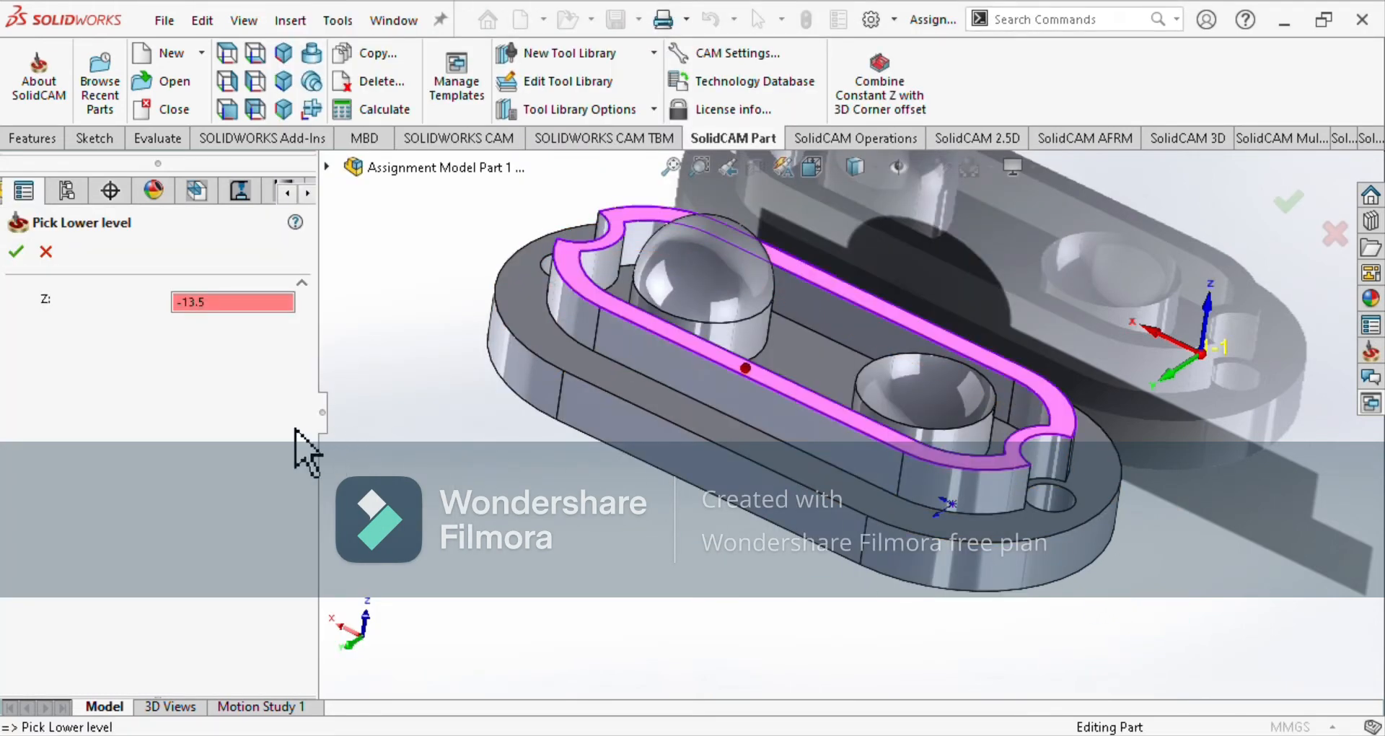
left_click(16, 251)
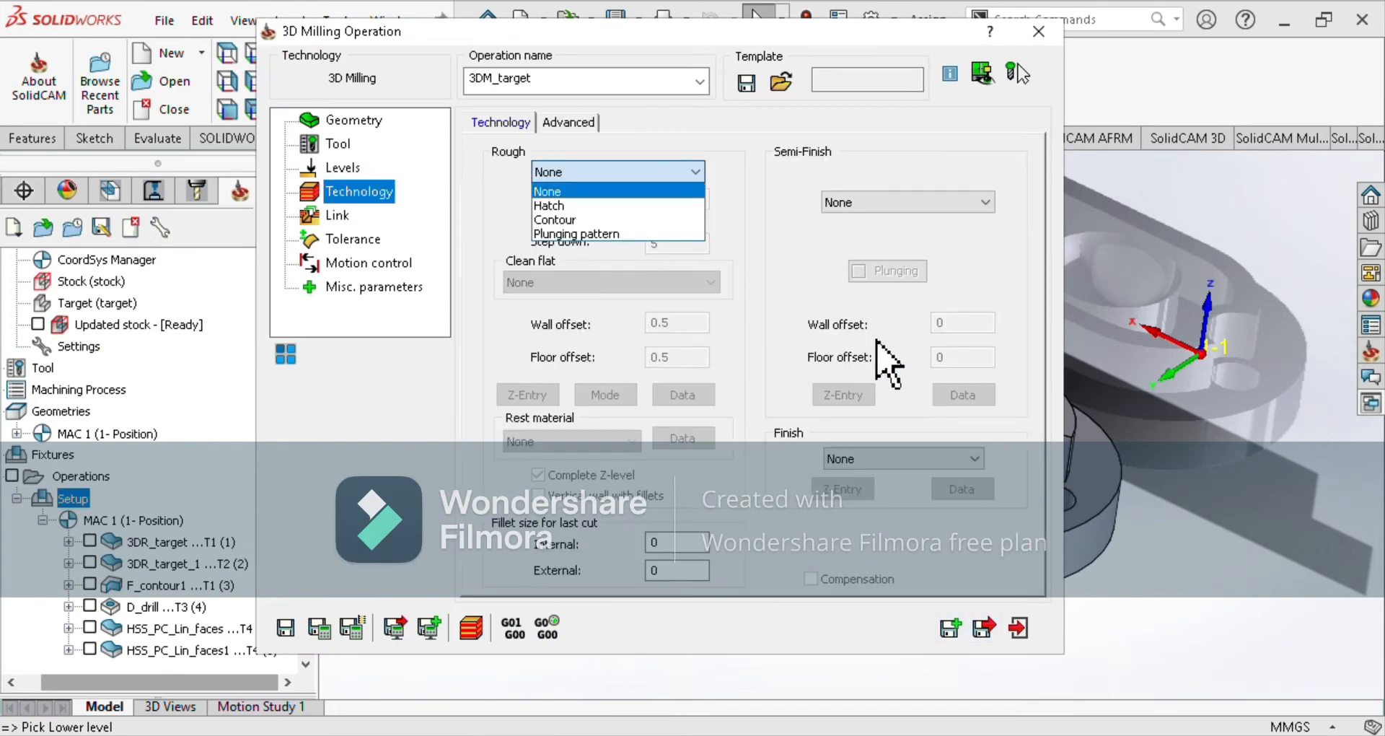
Set the 3D milling operation's roughing strategy to Contour, then save and calculate the operation.
left_click(577, 220)
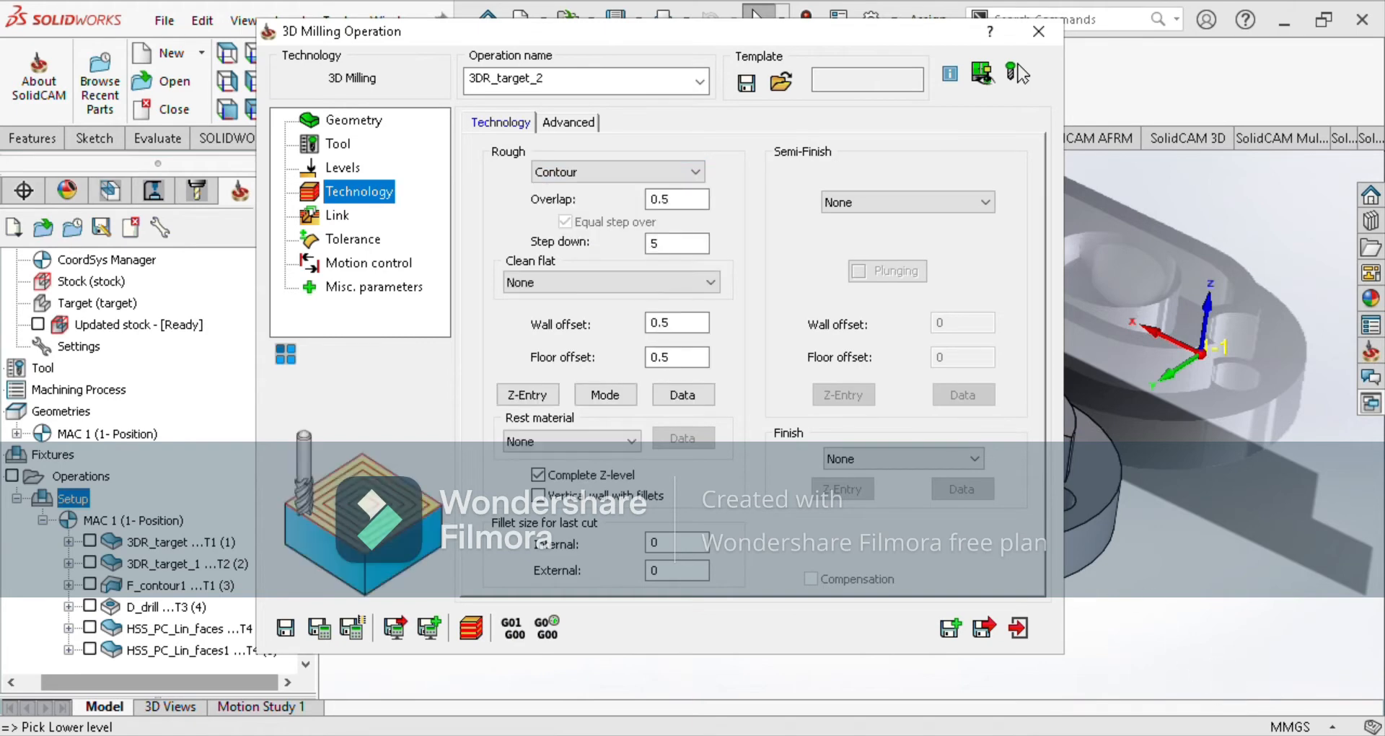
left_click(982, 627)
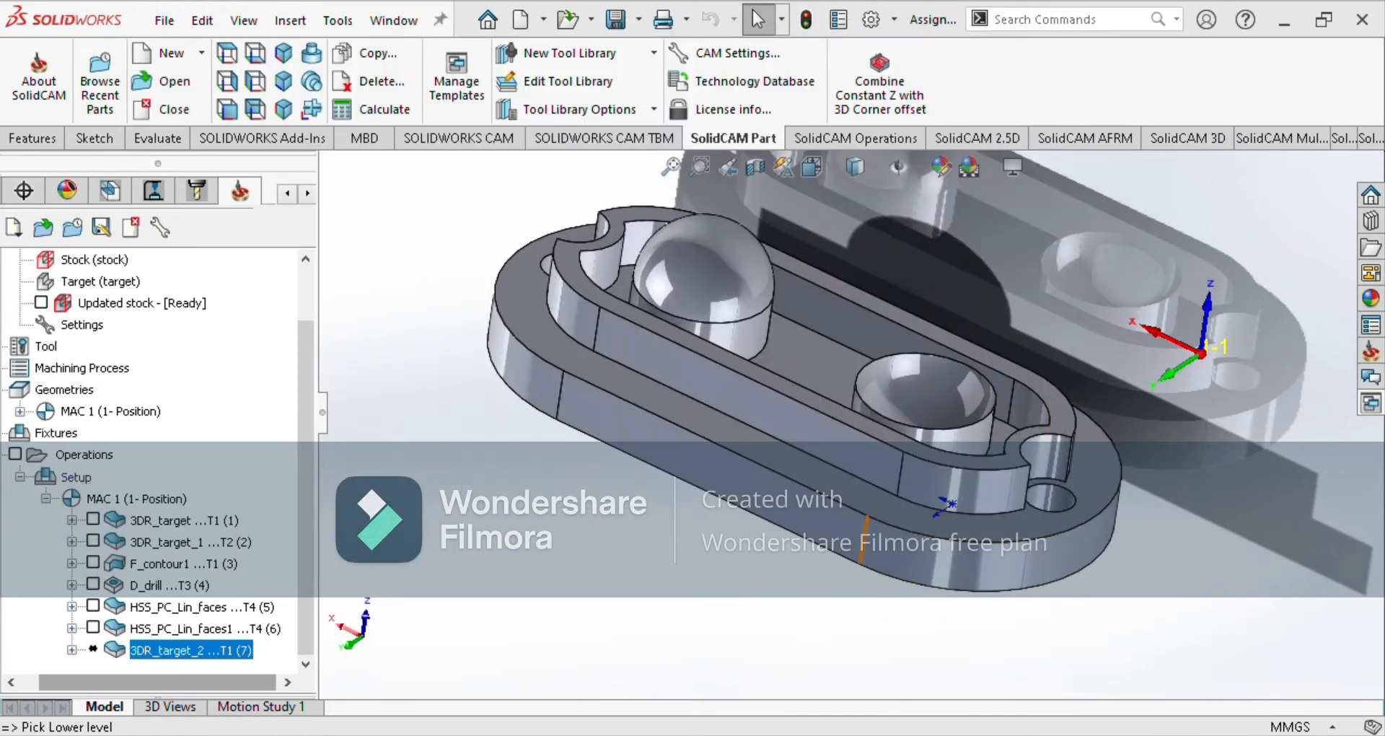
right_click(163, 649)
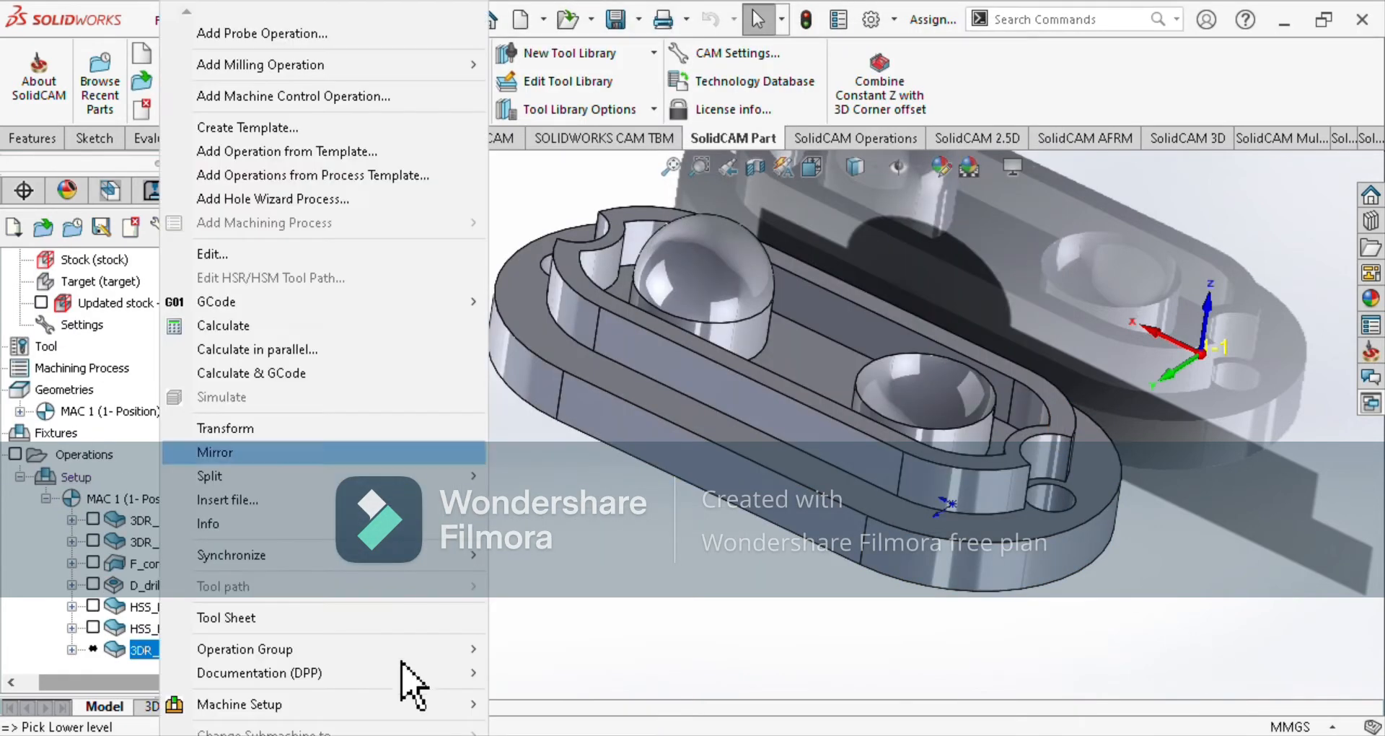
left_click(270, 325)
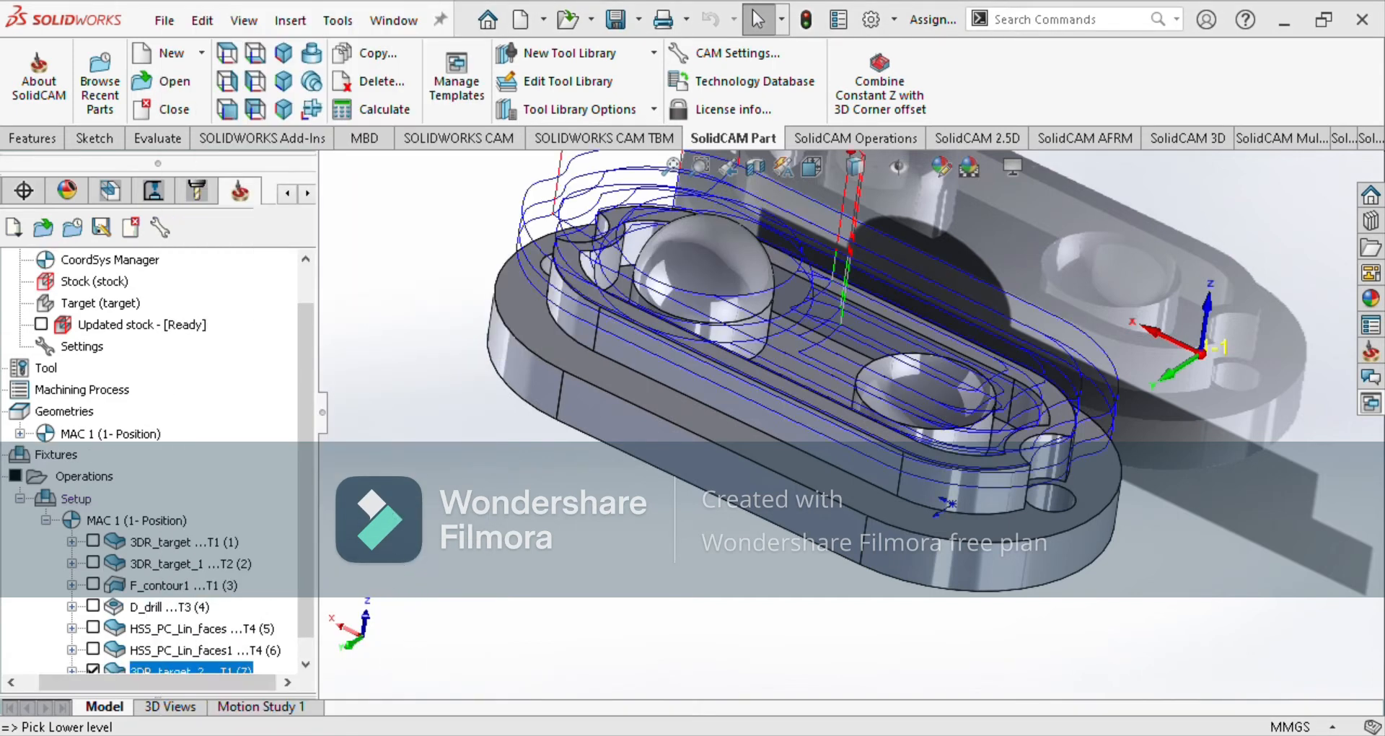
Simulate the new 3D roughing operation and inspect the rest material on the part from several angles.
right_click(185, 669)
left_click(289, 397)
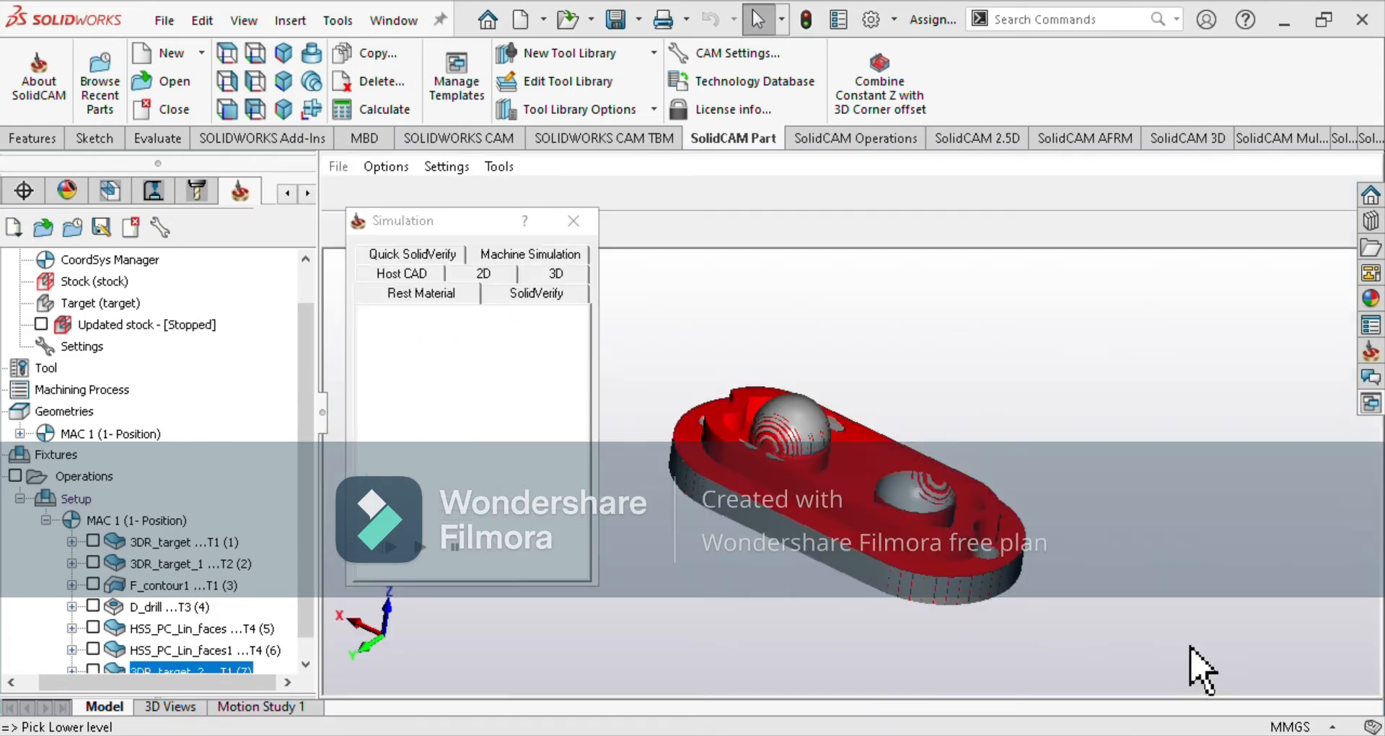
middle_click_drag(1253, 688, 1296, 610)
scroll(1295, 611, "down", 5)
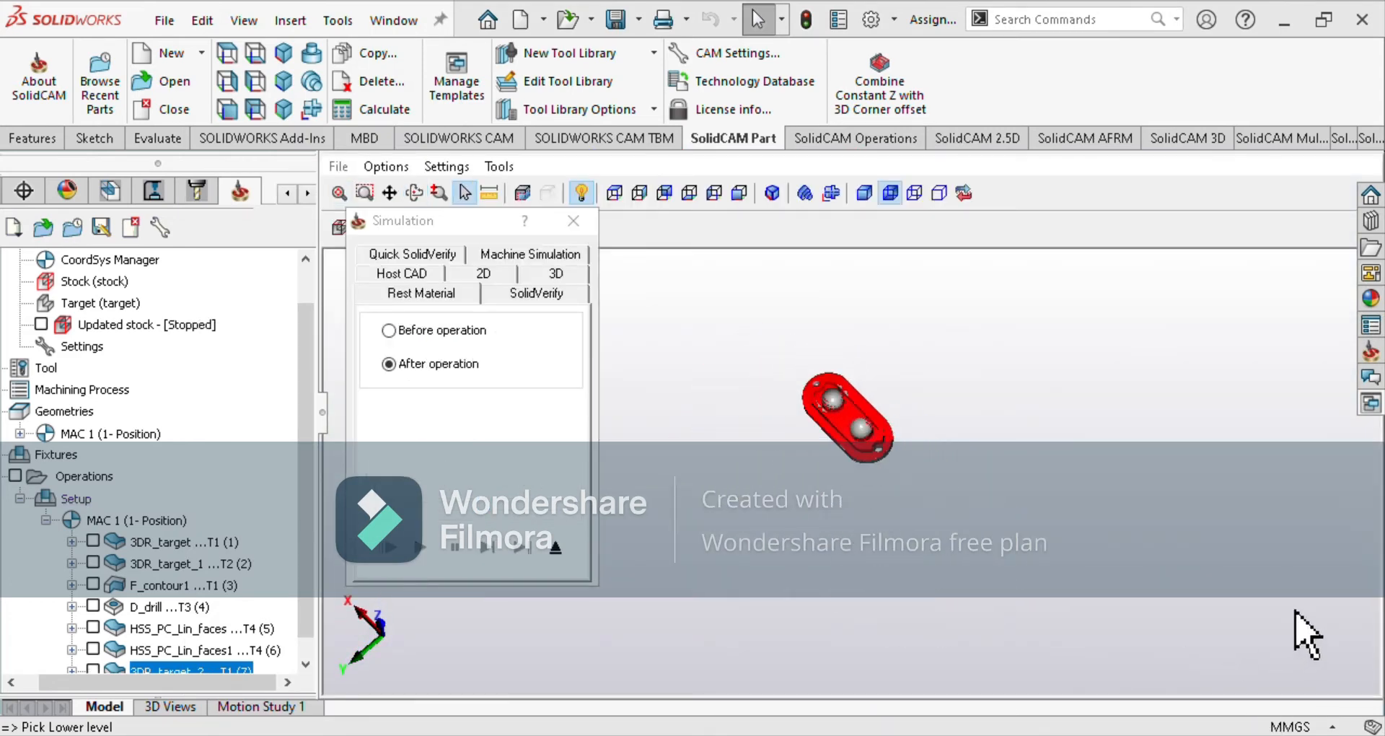
scroll(1296, 611, "up", 4)
scroll(1296, 613, "up", 6)
middle_click_drag(1263, 690, 1303, 693)
scroll(1313, 674, "up", 2)
scroll(1314, 675, "down", 5)
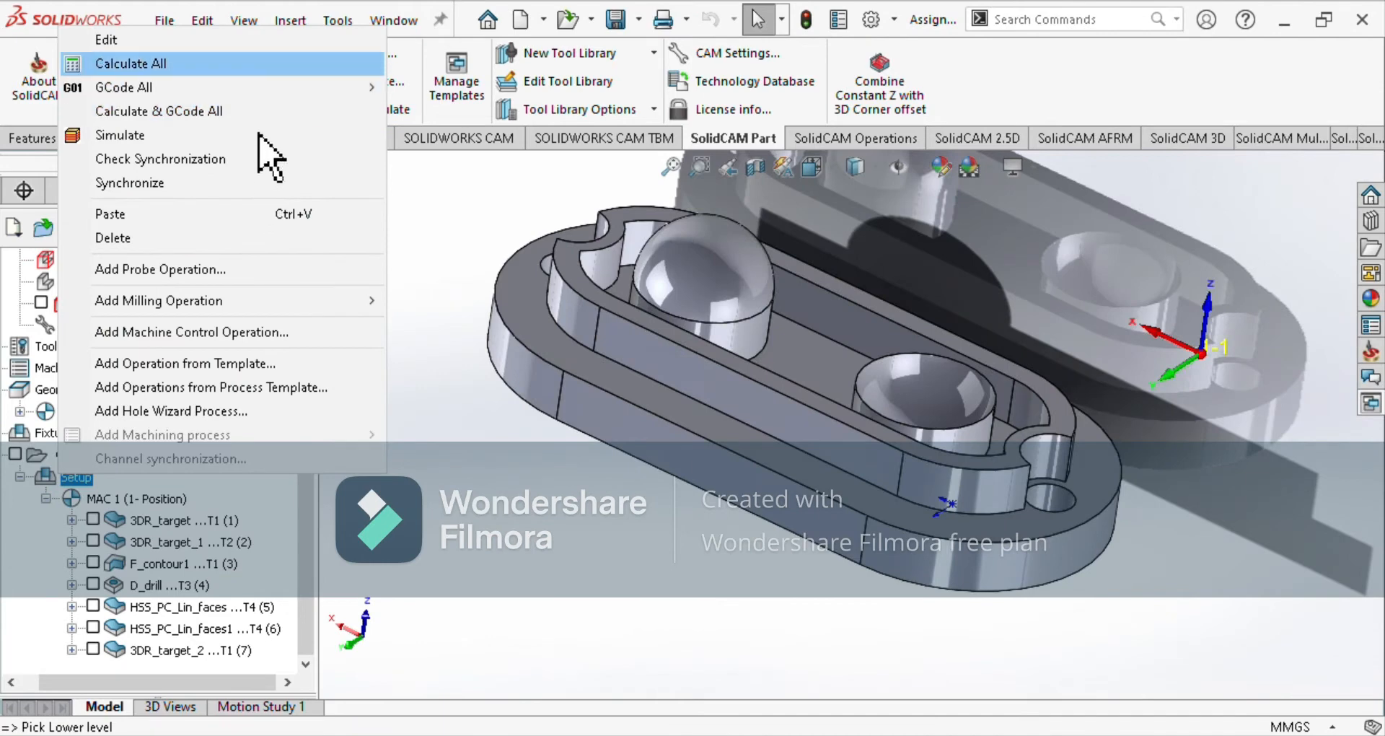
Recalculate all operations in the setup and generate their combined G-code with the file name Setup for review.
left_click(267, 64)
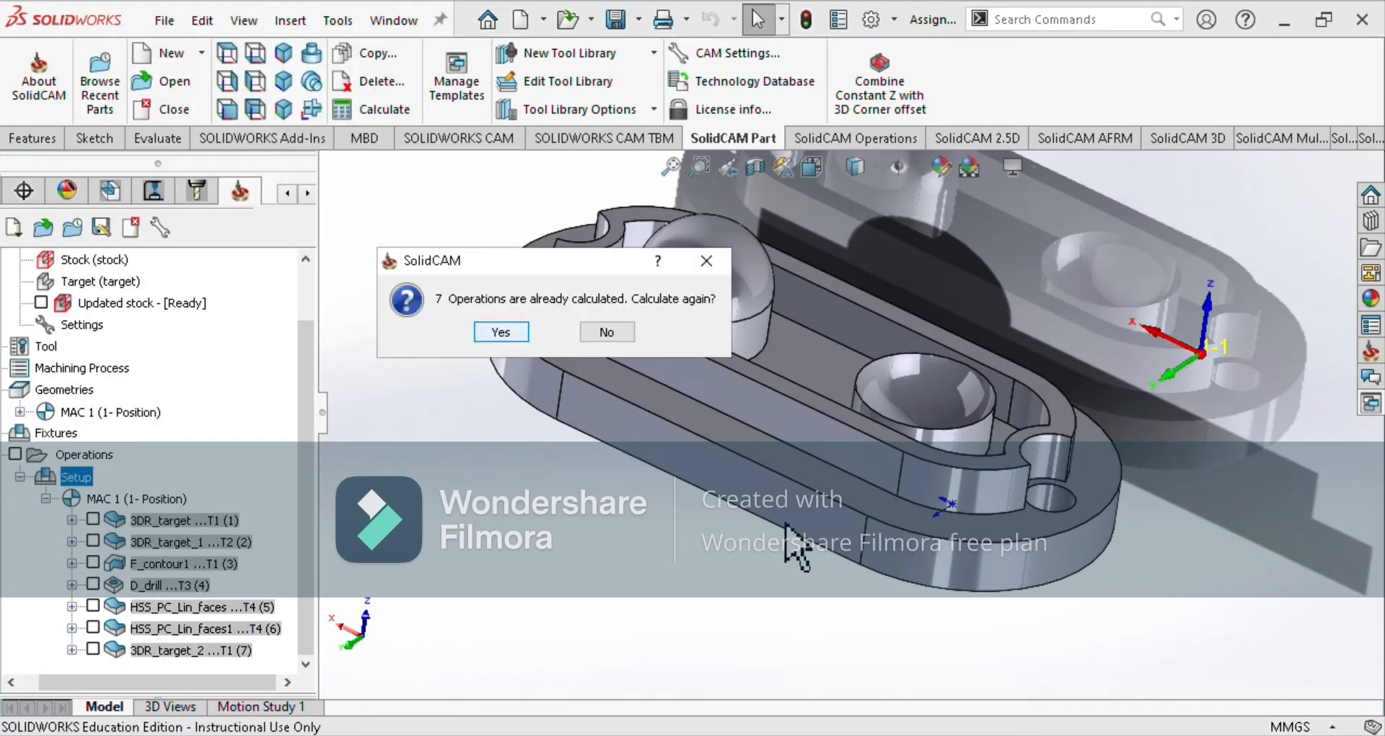
key("Return")
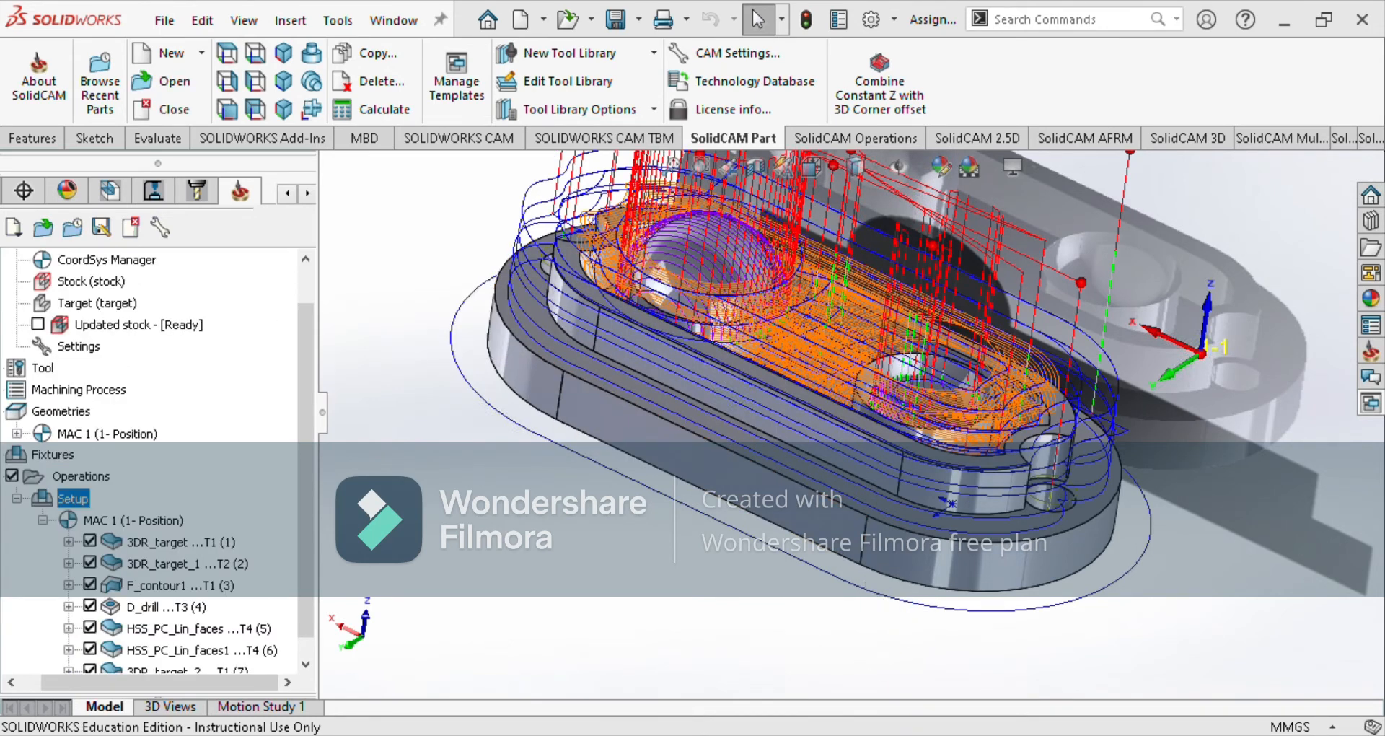
right_click(60, 497)
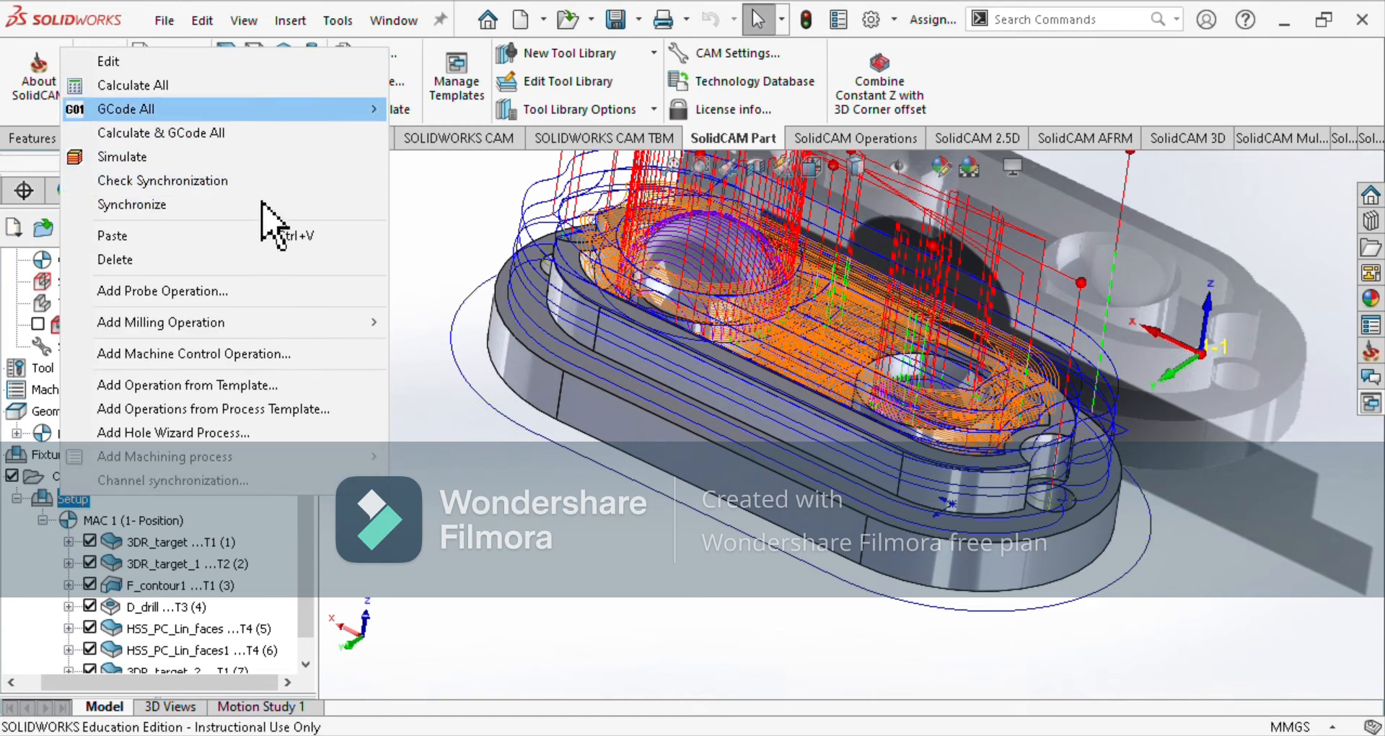
mouse_move(238, 108)
left_click(533, 109)
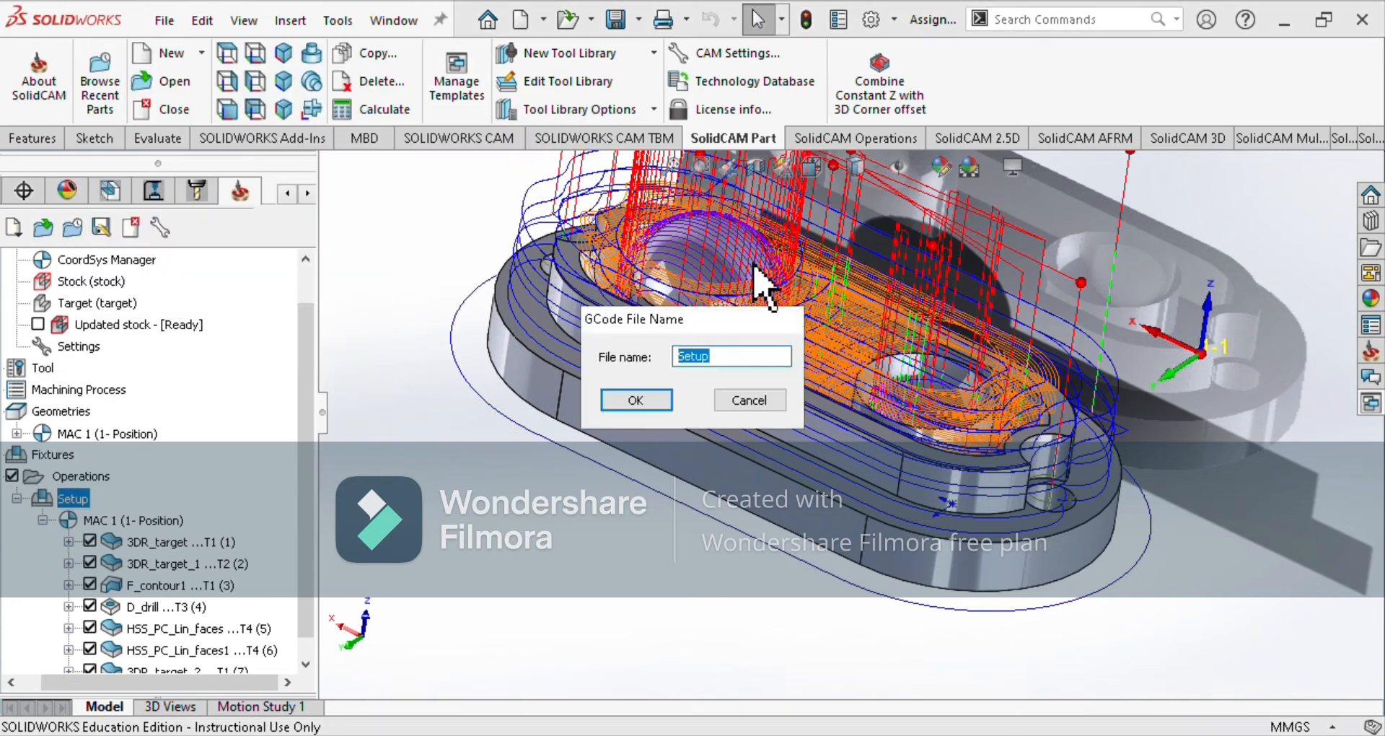
key("Return")
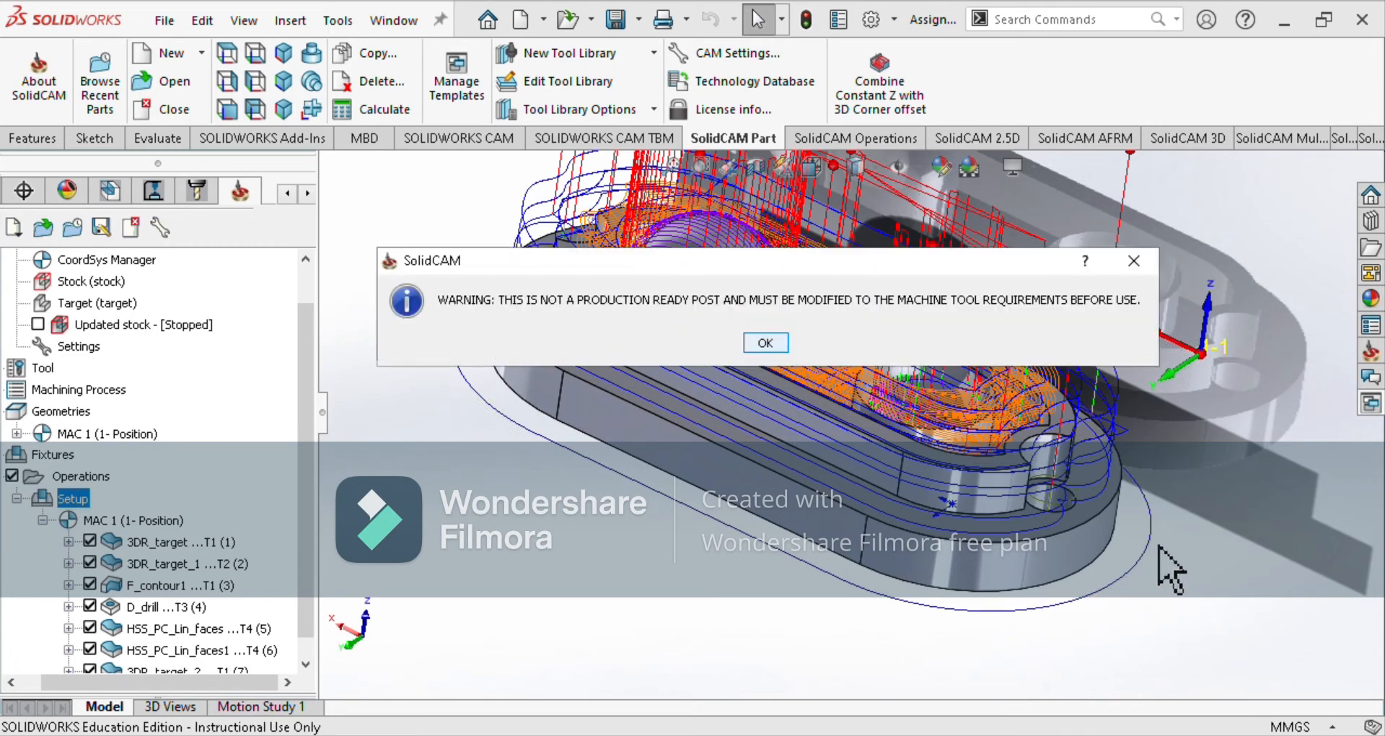
key("Return")
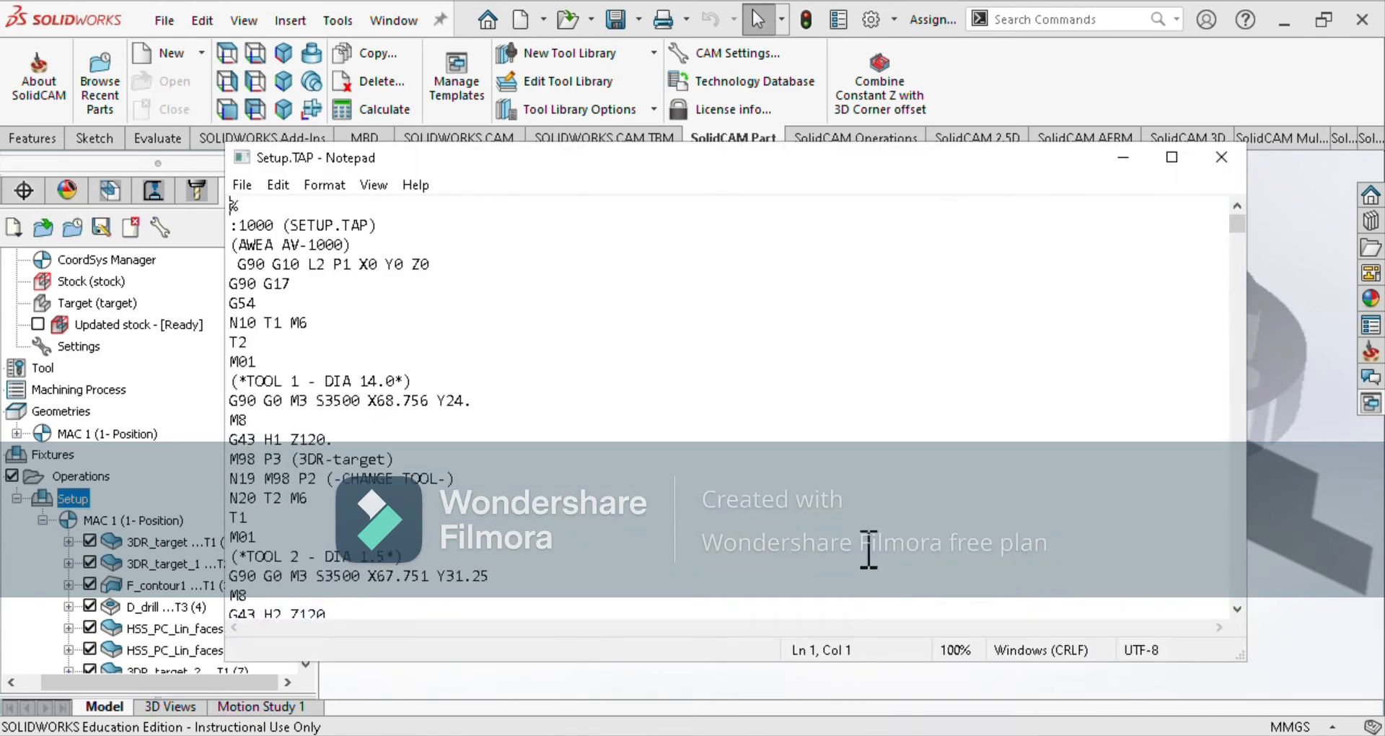
scroll(868, 549, "down", 20)
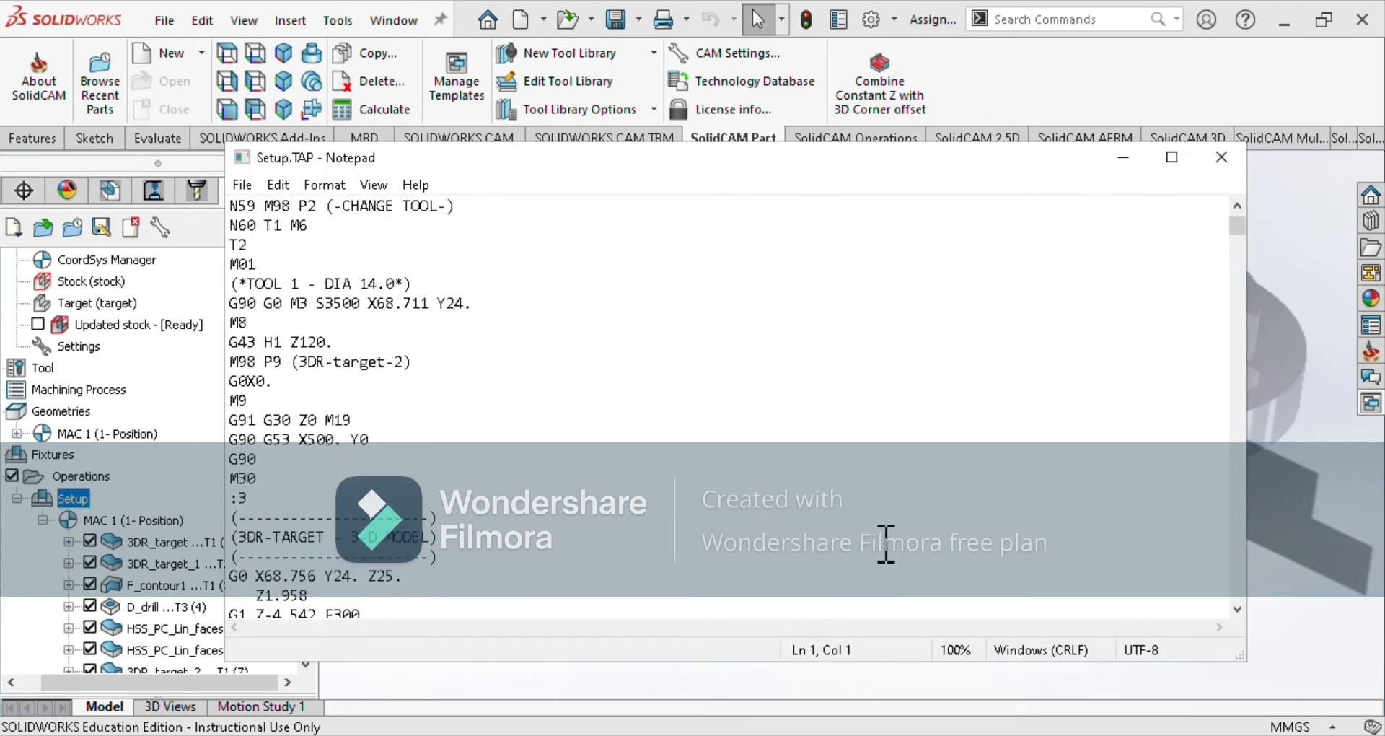
scroll(886, 545, "down", 20)
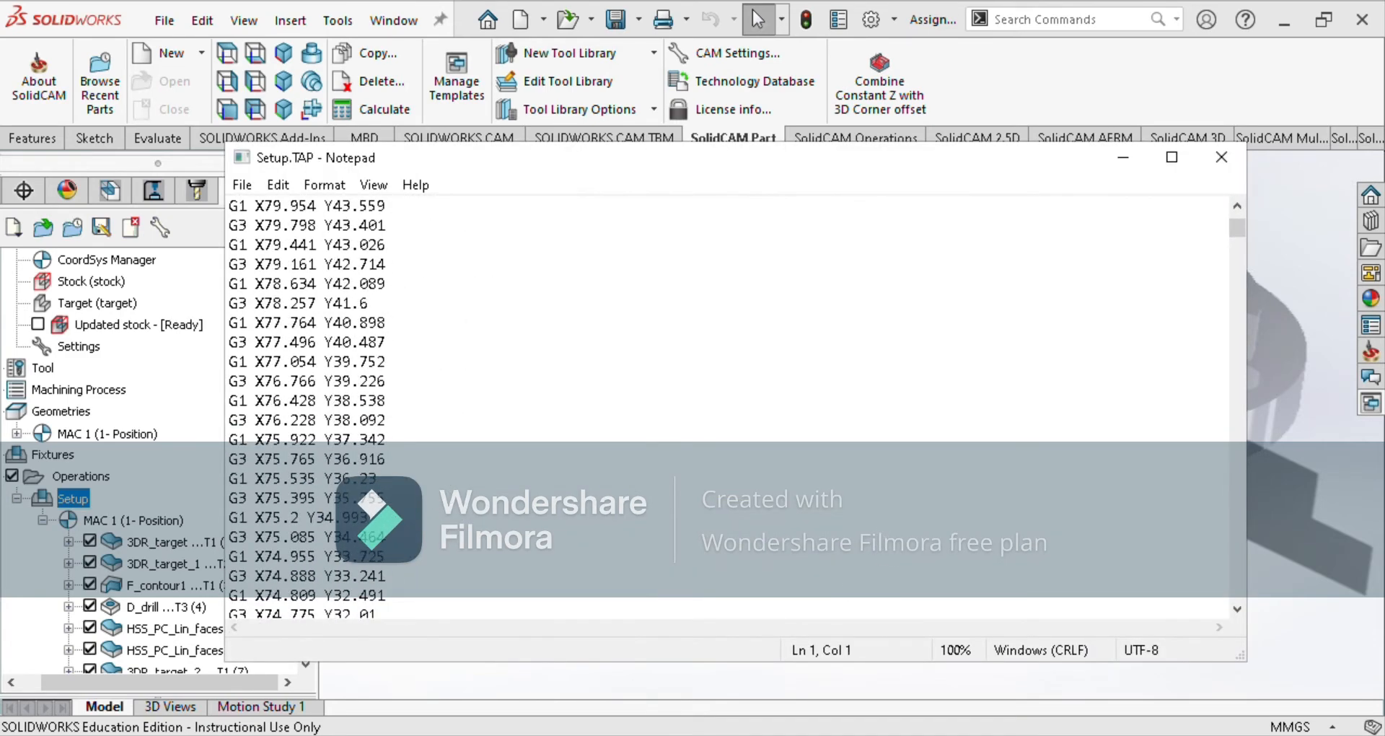
scroll(728, 407, "down", 20)
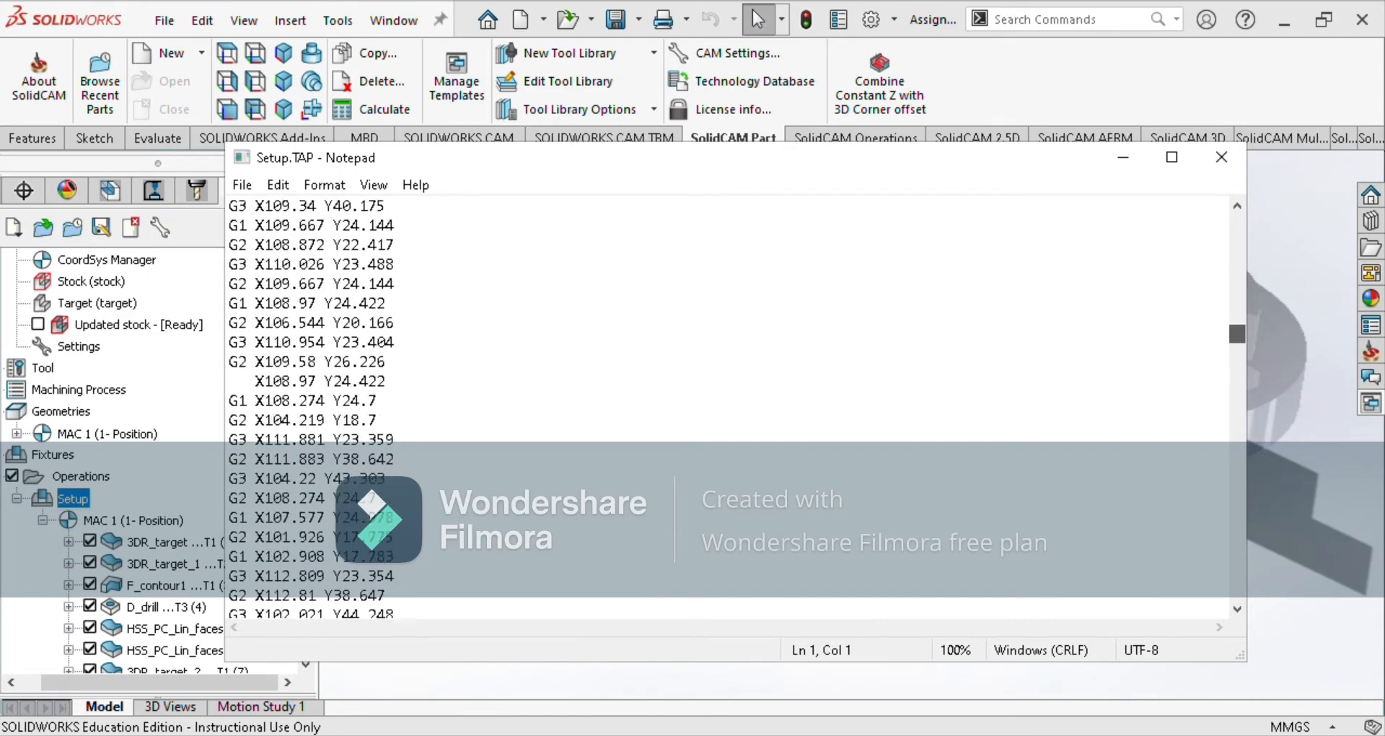
scroll(728, 407, "down", 18)
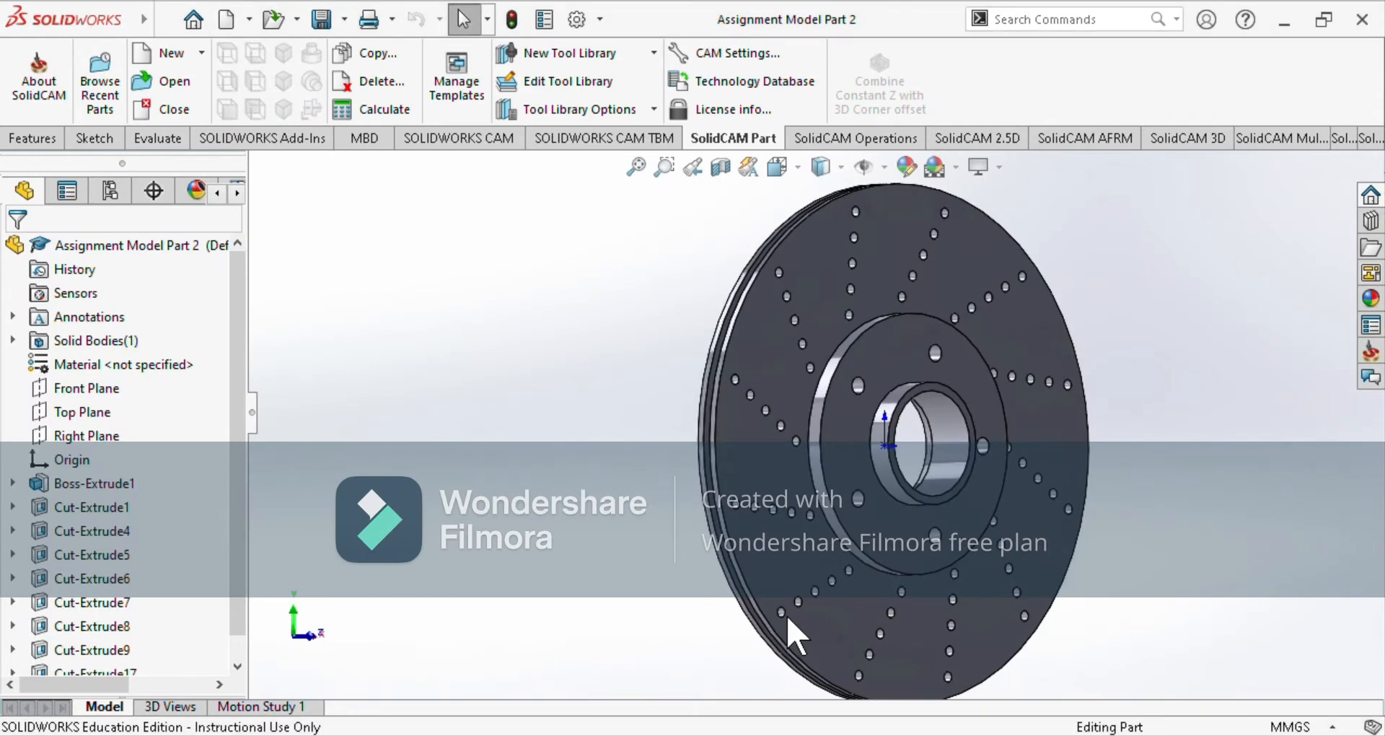
Create a milling CAM part from the brake disc model and choose the AWEA1000-FANUC machine.
left_click(170, 56)
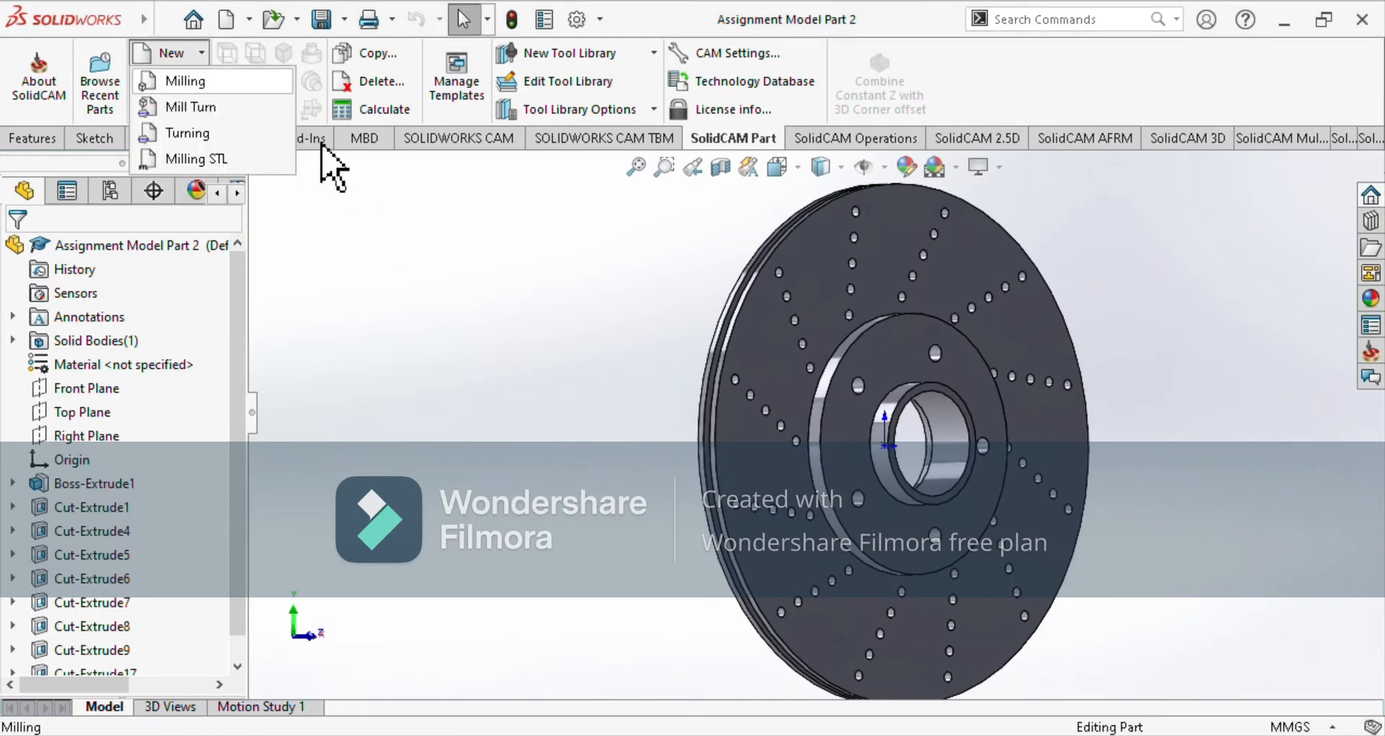
left_click(185, 81)
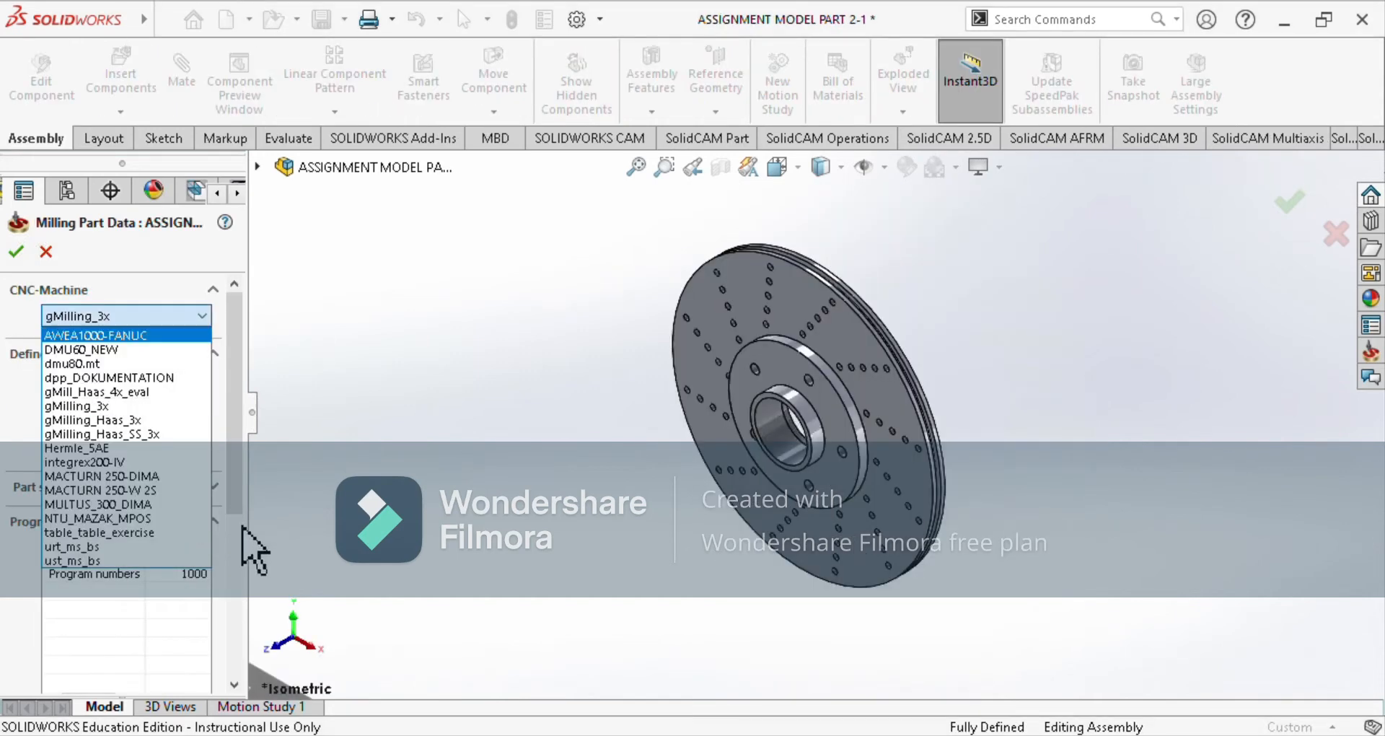
left_click(242, 548)
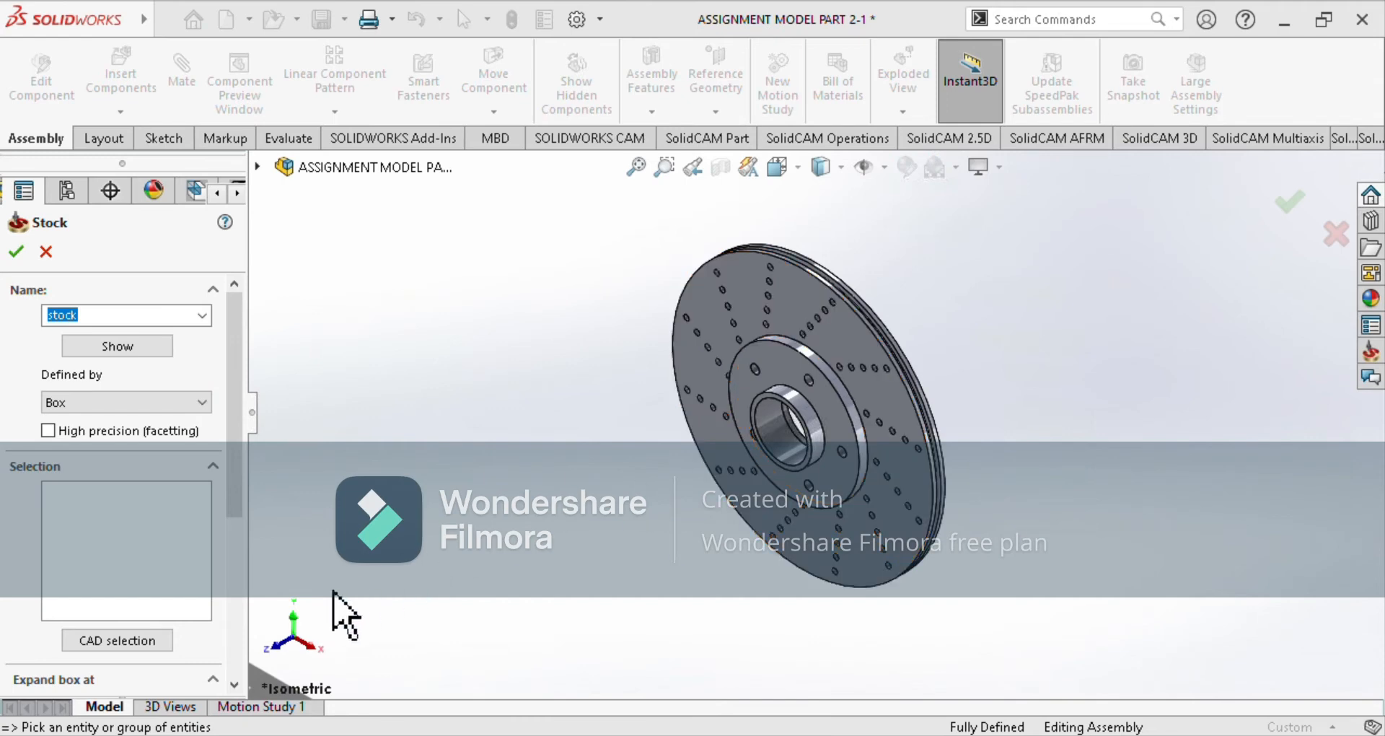
Pick the disc body for a box stock and set the X+, X-, Y+, Y-, Z+ and Z- expansions to 0.
left_click_drag(233, 368, 237, 399)
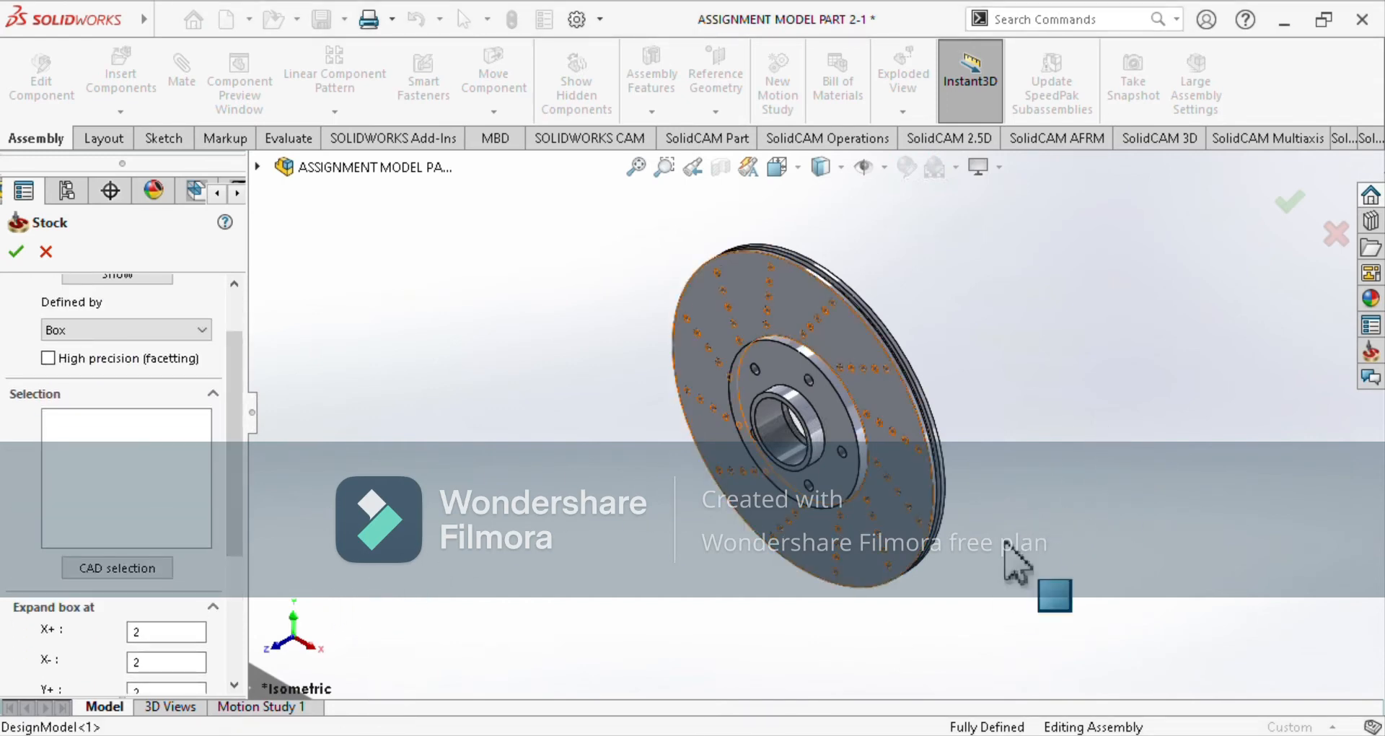
left_click(713, 386)
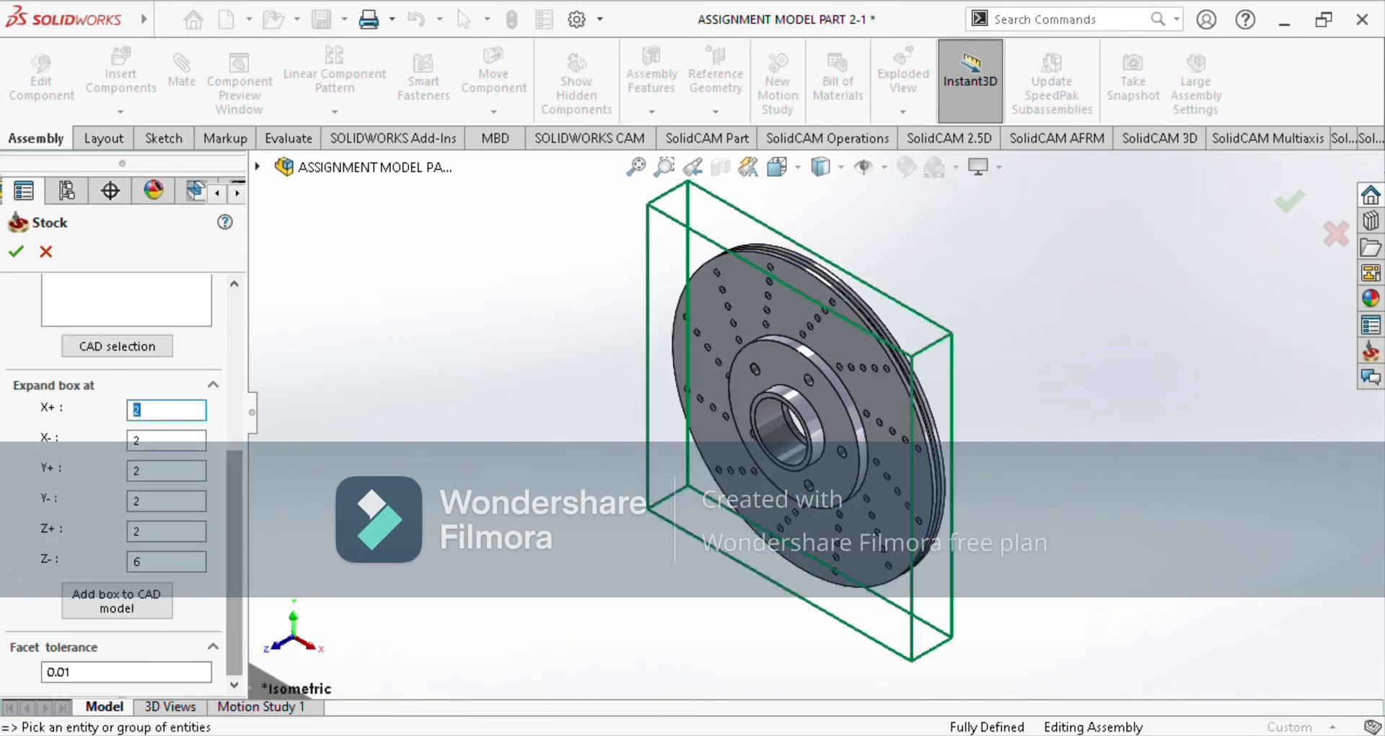
key("Tab")
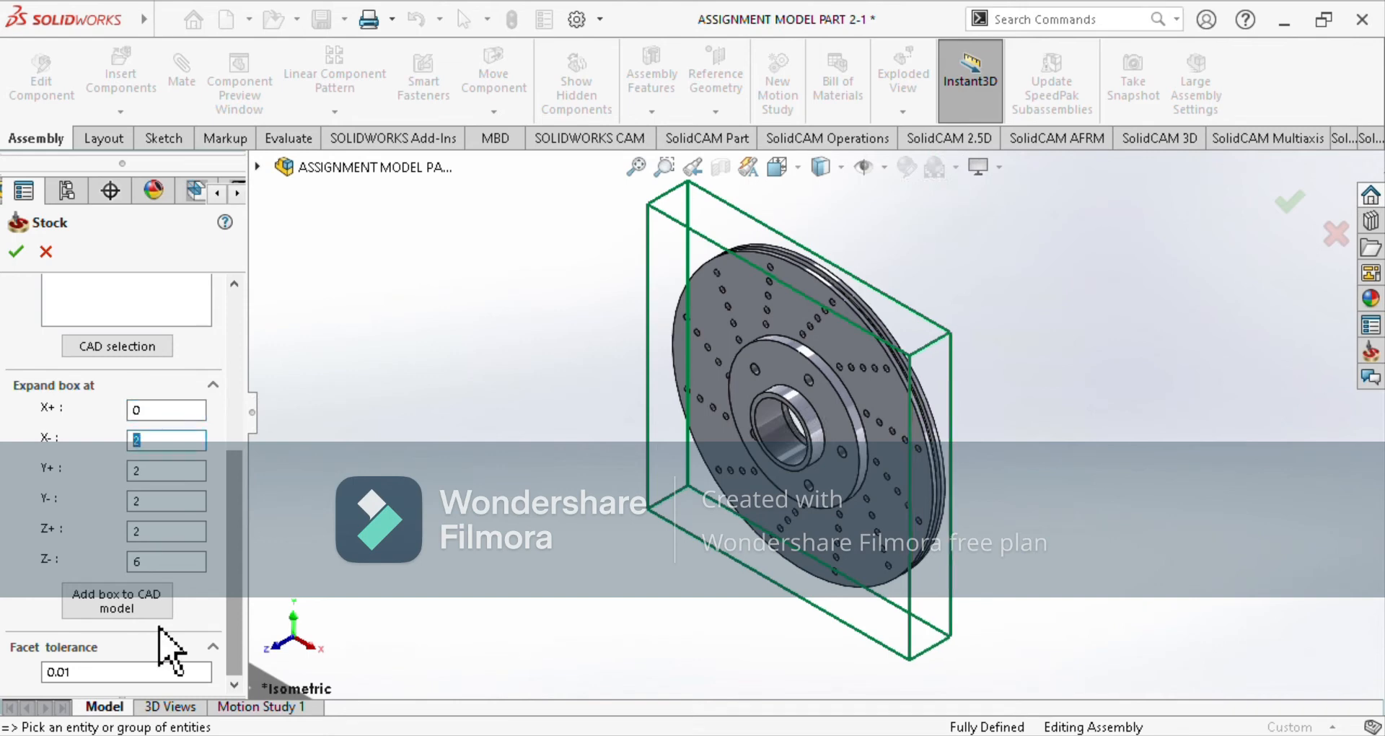
type("0")
key("Tab")
type("0")
key("Tab")
type("0")
key("Tab")
type("0")
key("Tab")
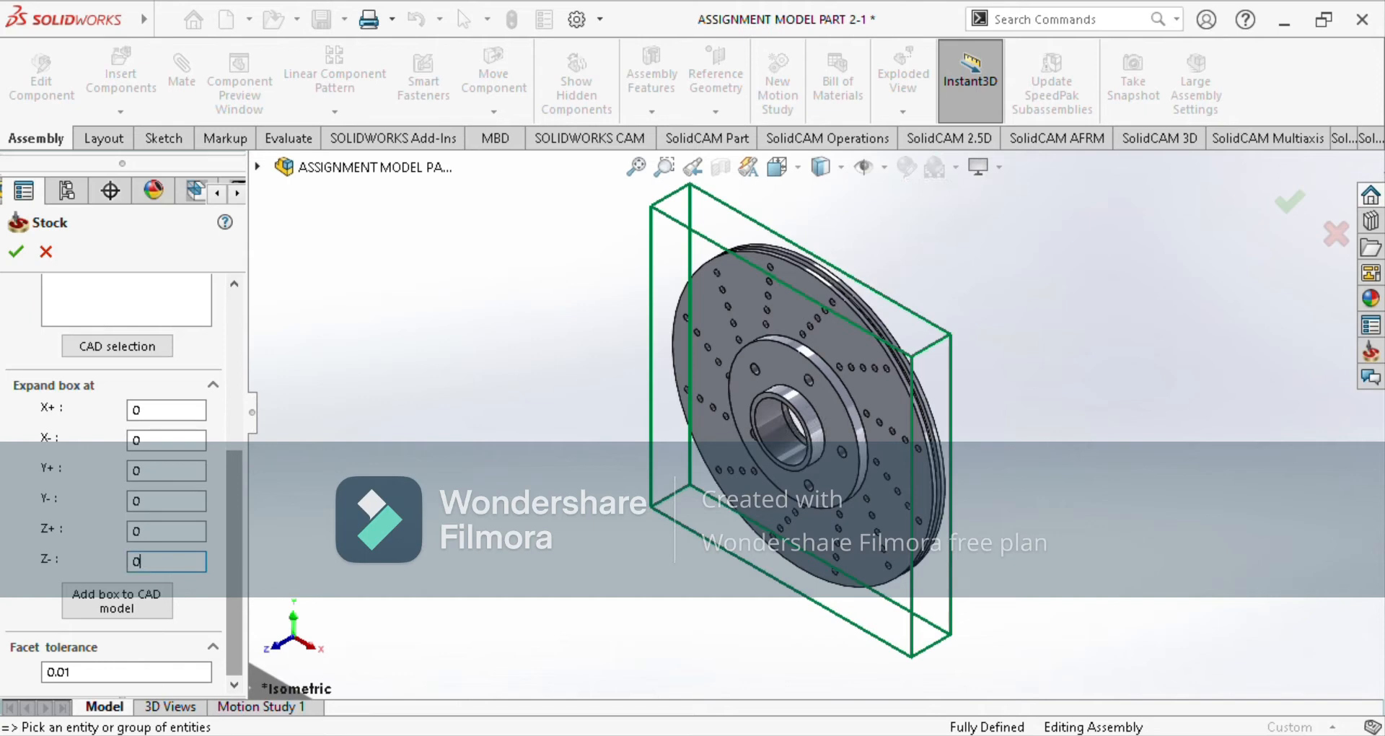
type("0")
key("Tab")
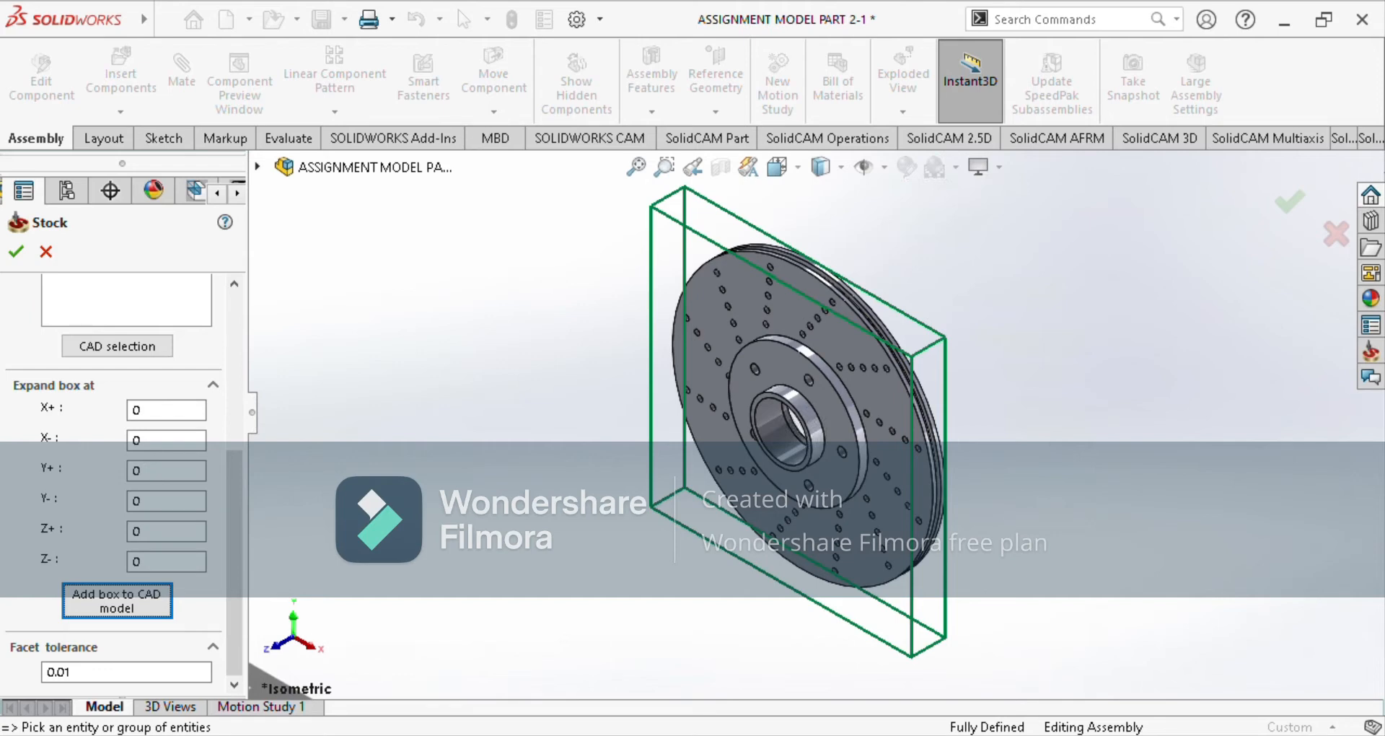
Add the stock box to the CAD model and accept the stock definition.
left_click(117, 600)
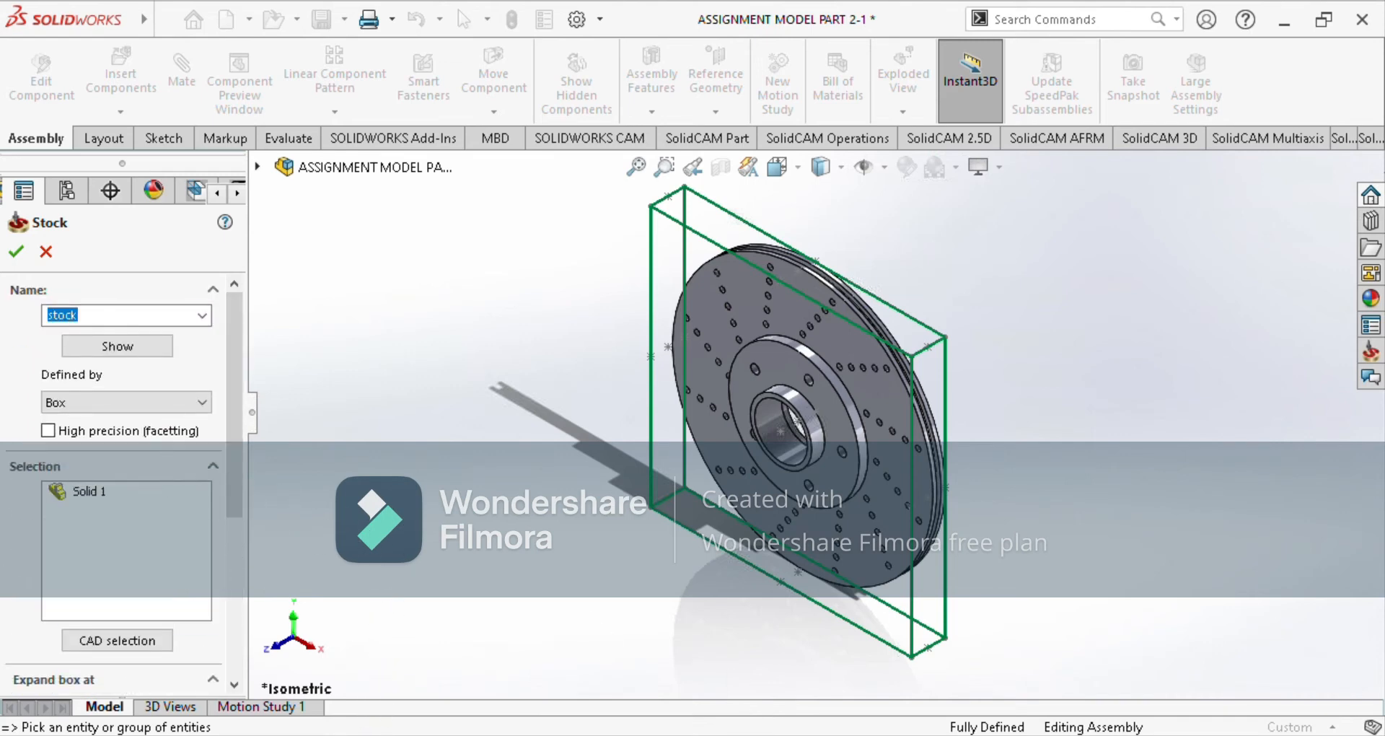
middle_click_drag(837, 703, 863, 705)
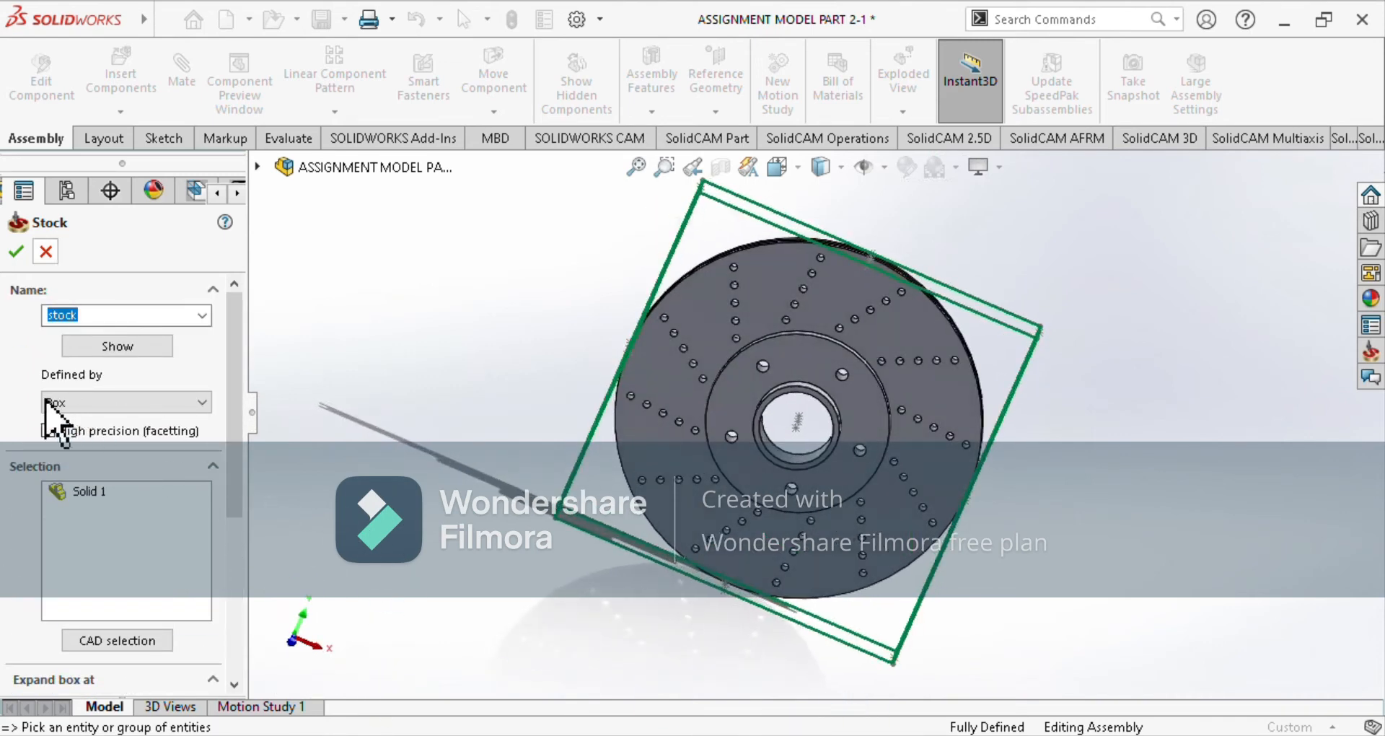
left_click(16, 251)
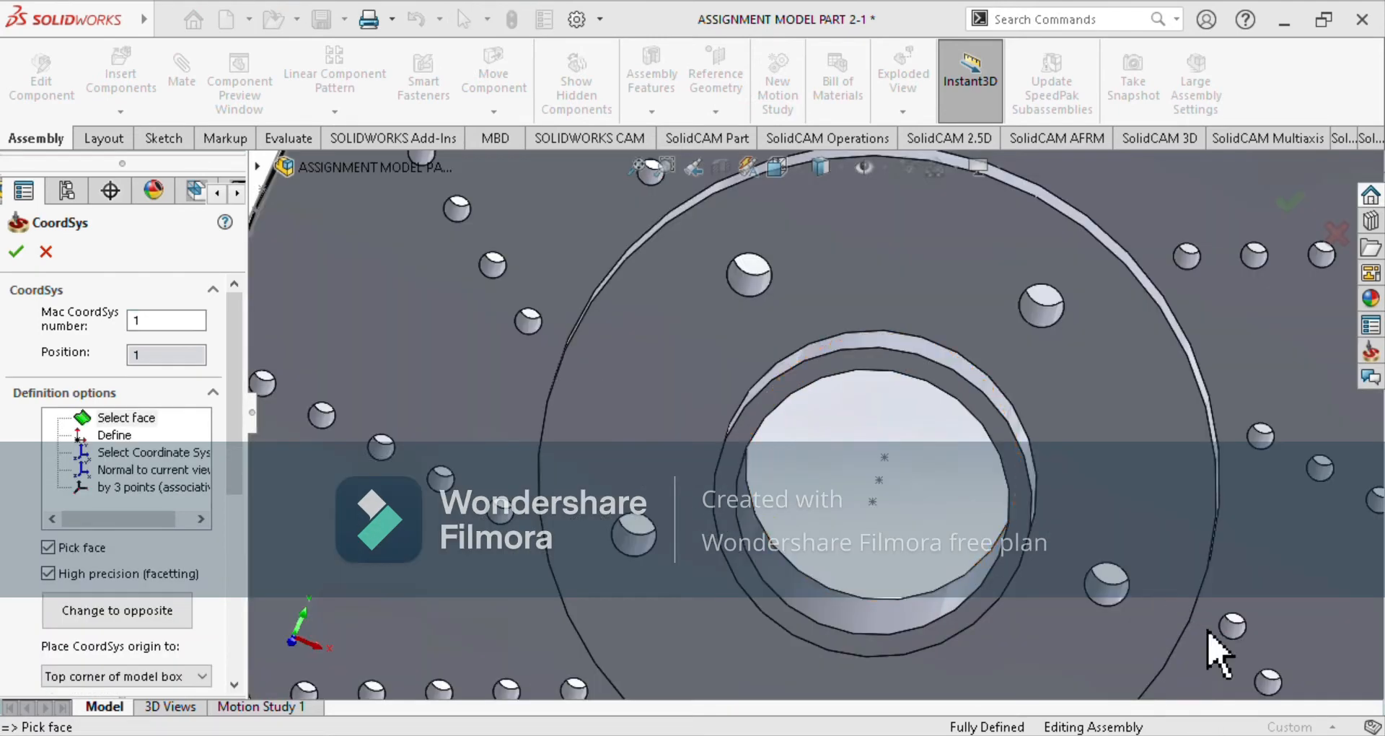
Pick the flat face of the disc's raised hub to define the machine coordinate system.
left_click(1177, 583)
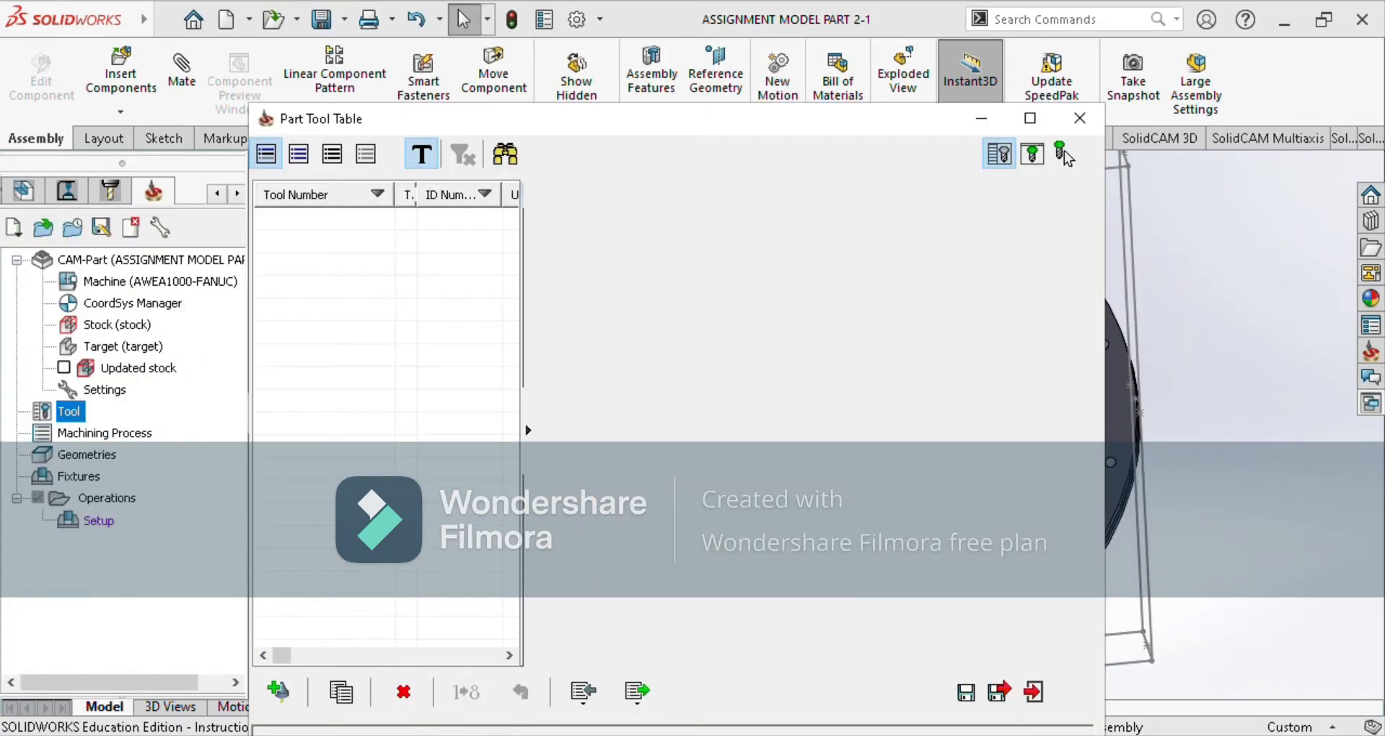
Add end mill tool 1 with diameter, shoulder diameter and arbor diameter of 25 mm and a cutting length of 50 mm.
left_click(278, 691)
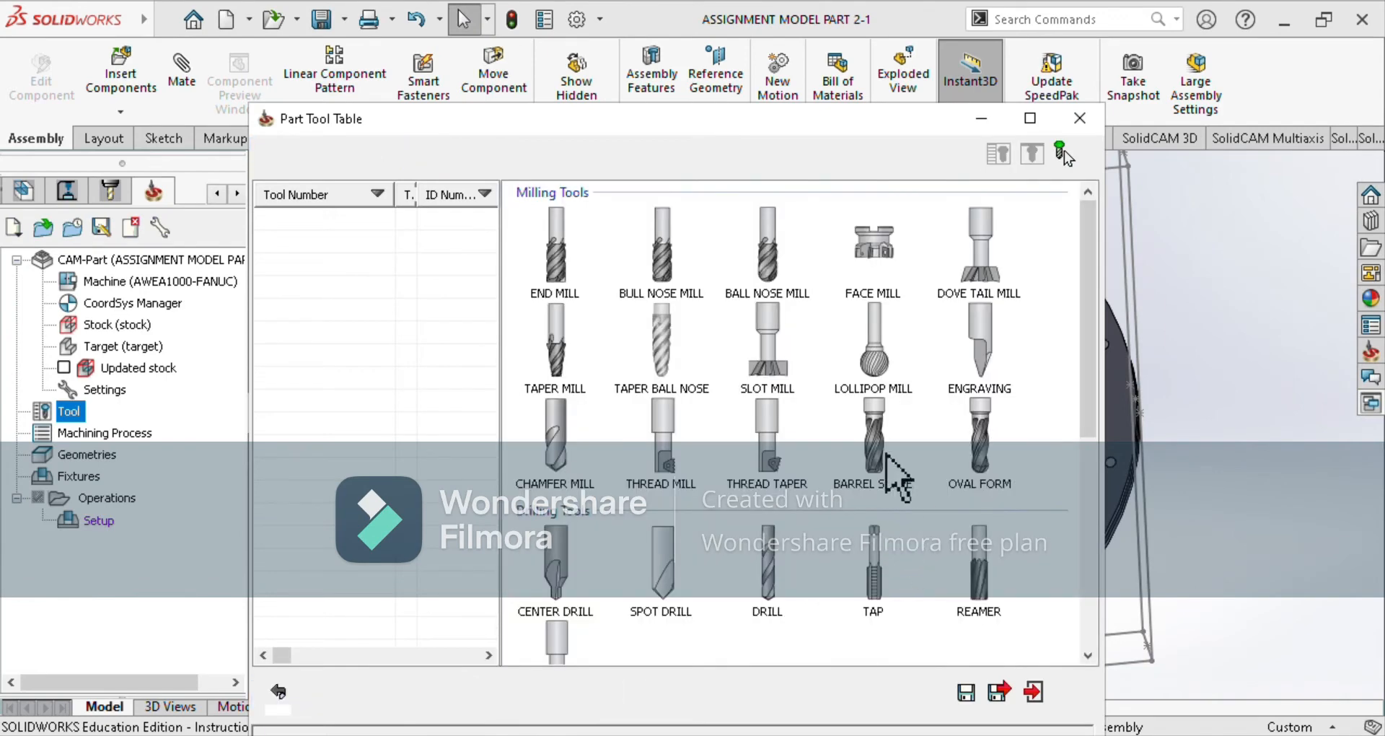
left_click(841, 464)
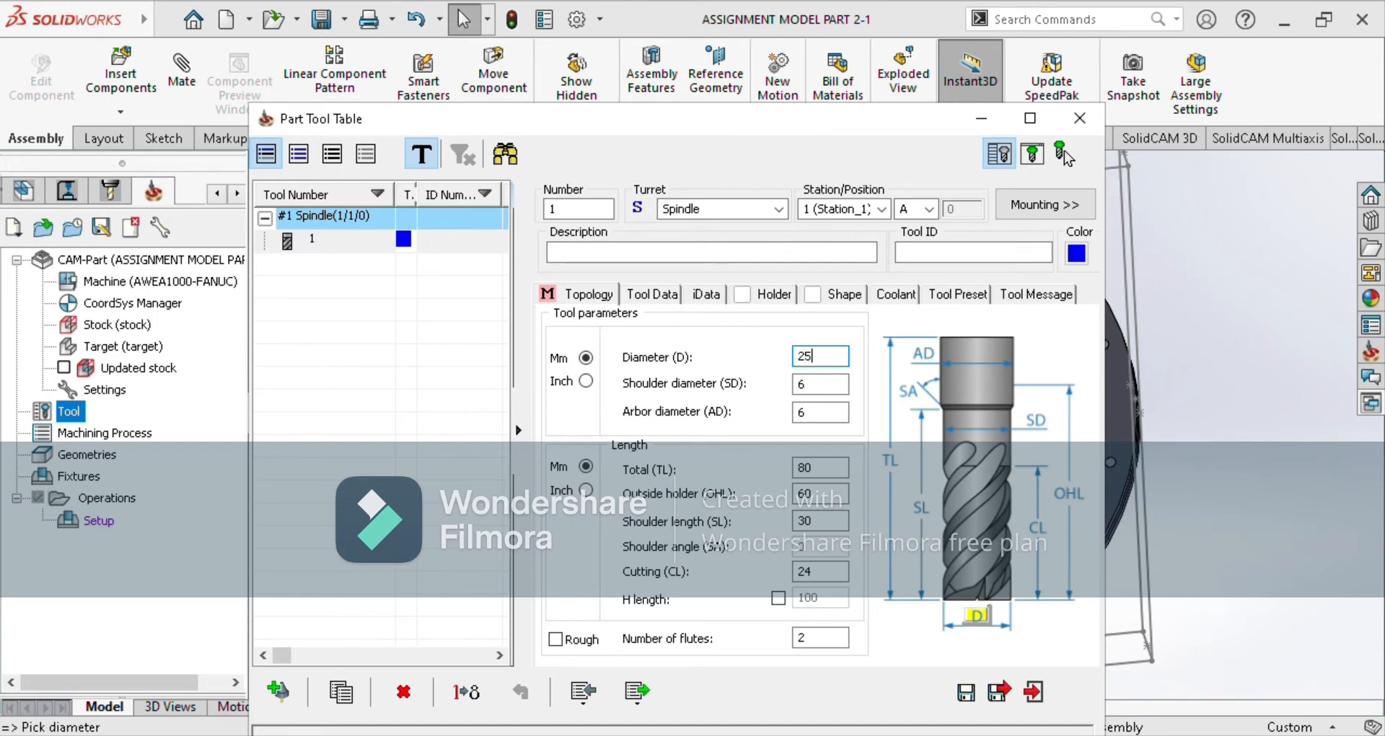
key("Tab")
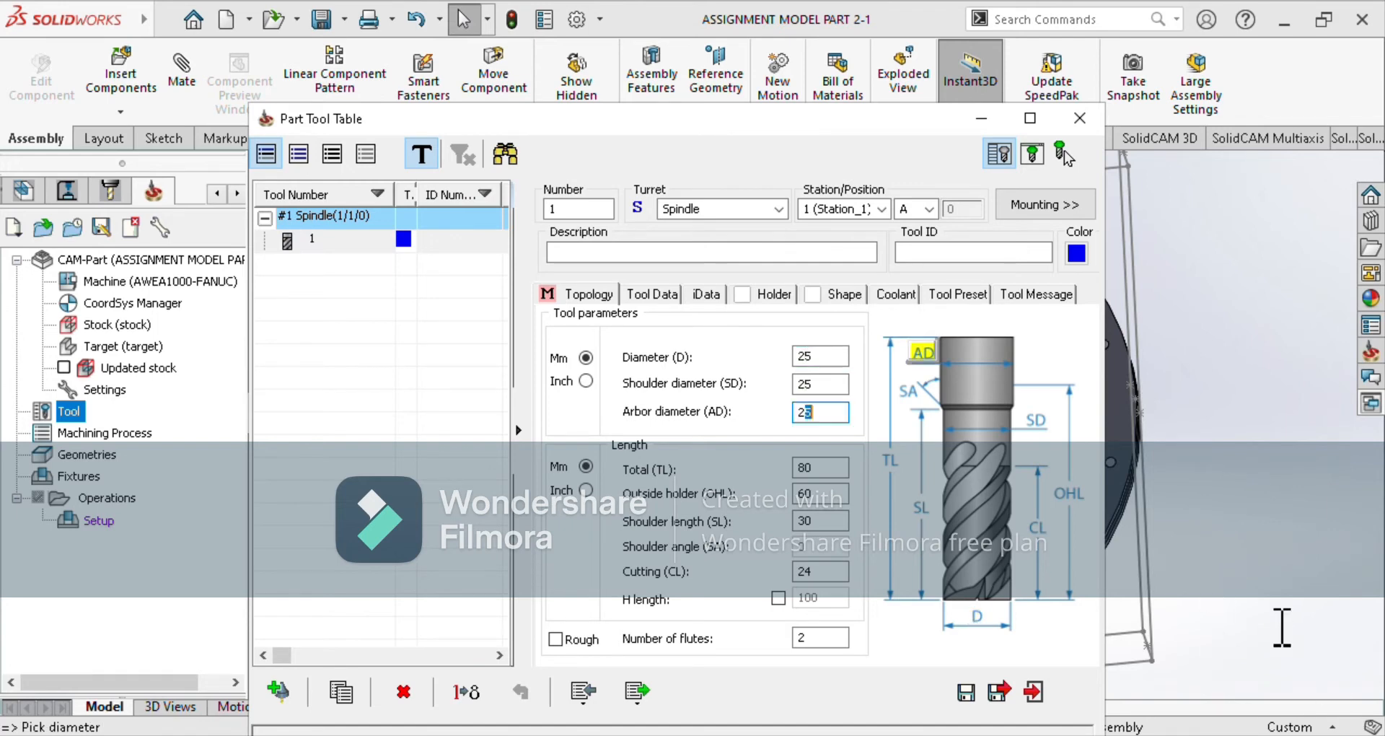
key("Tab")
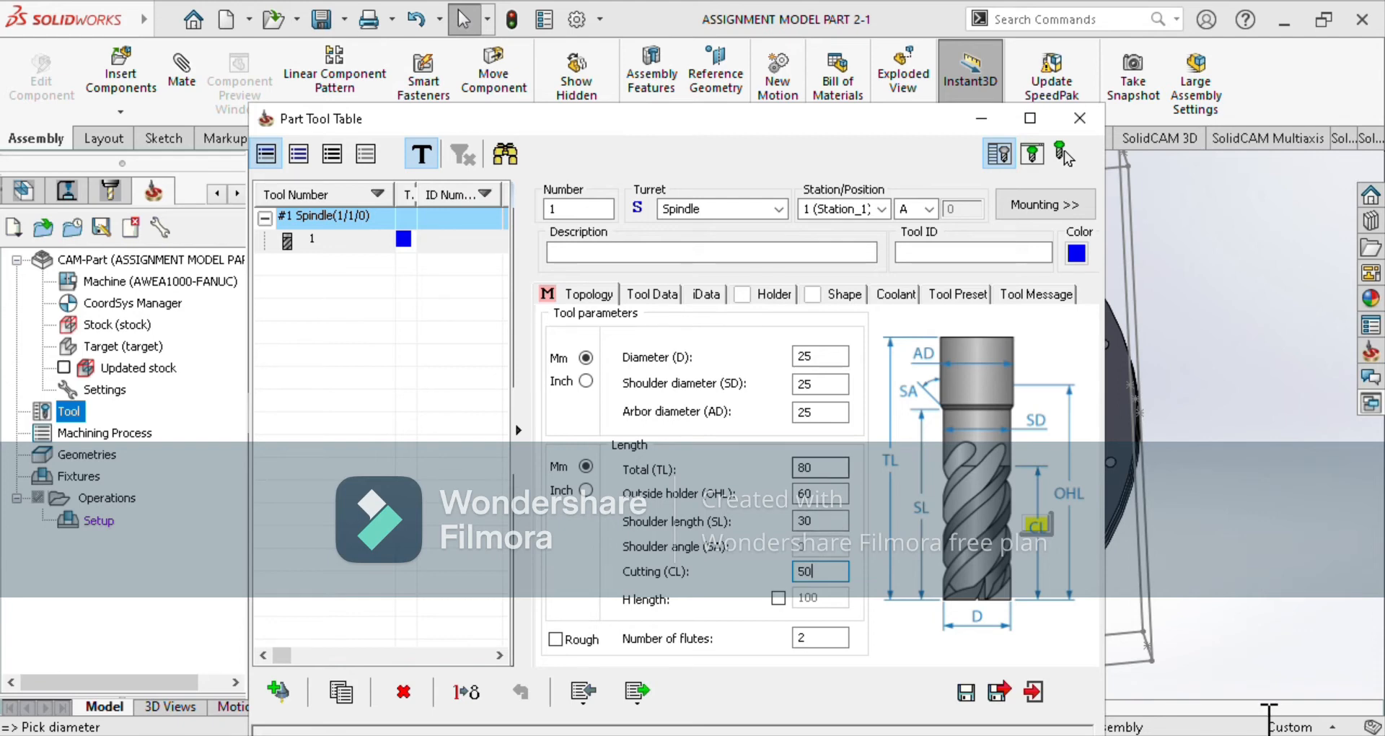
key("Tab")
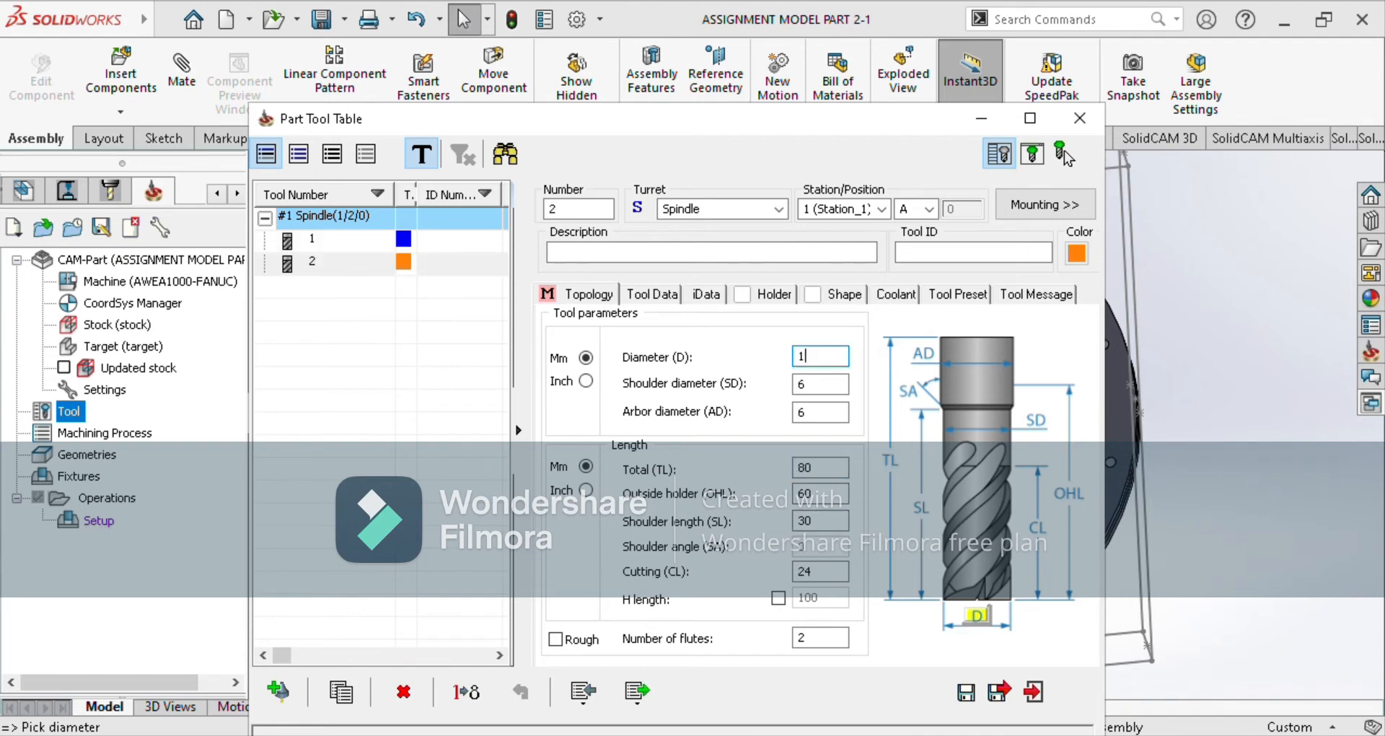
Set end mill tool 2's diameter, shoulder diameter and arbor diameter to 10 mm, and add end mill tool 3 at 6 mm.
key("Tab")
type("1")
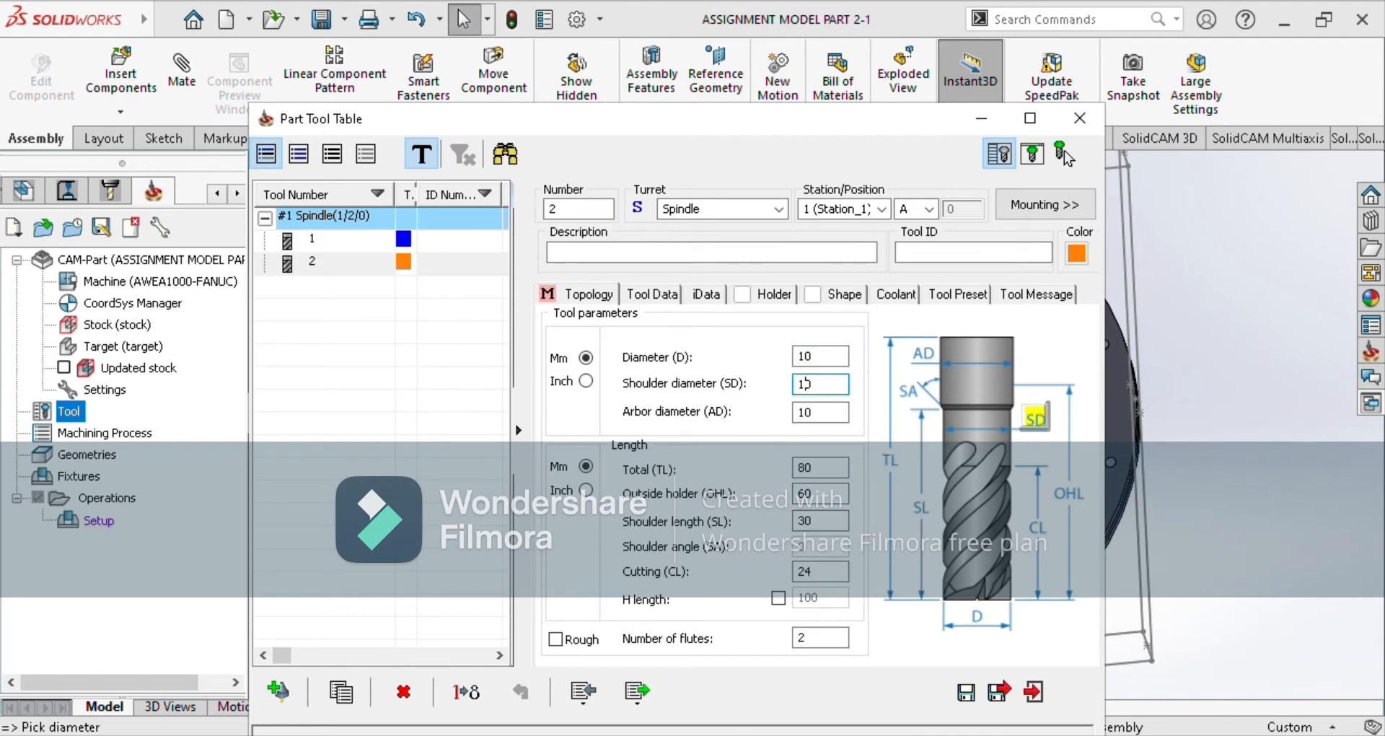
type("0")
left_click(810, 571)
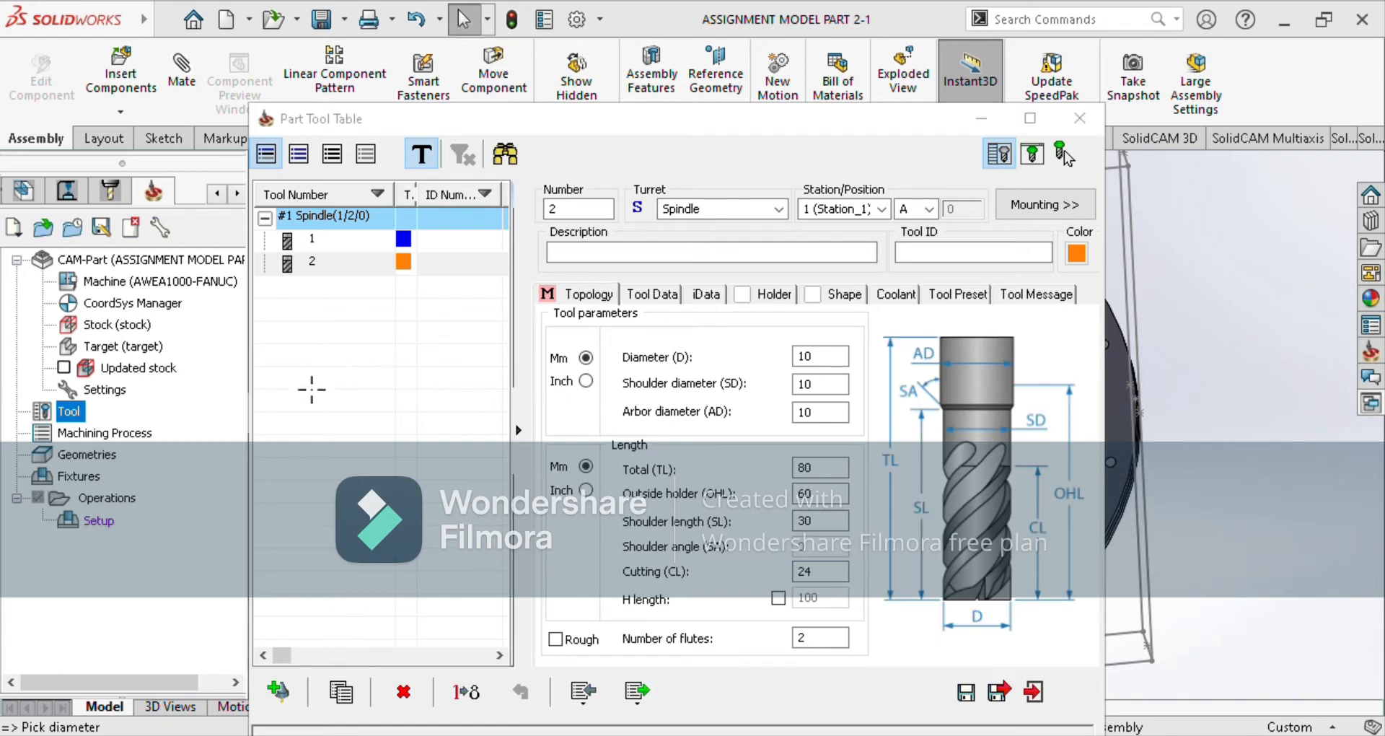
left_click(295, 352)
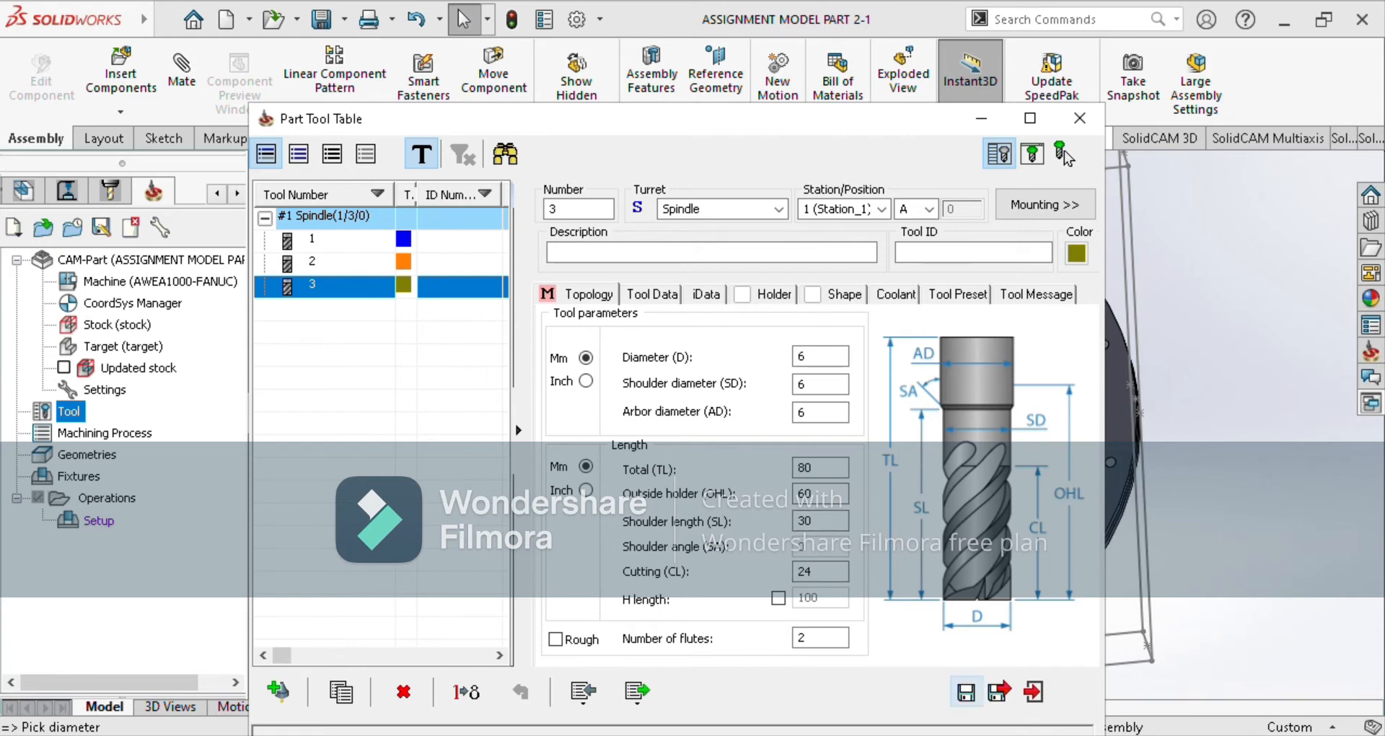
Add a slot mill as tool 4 with a cutting length of 5 mm, then save and close the part tool table.
left_click(278, 691)
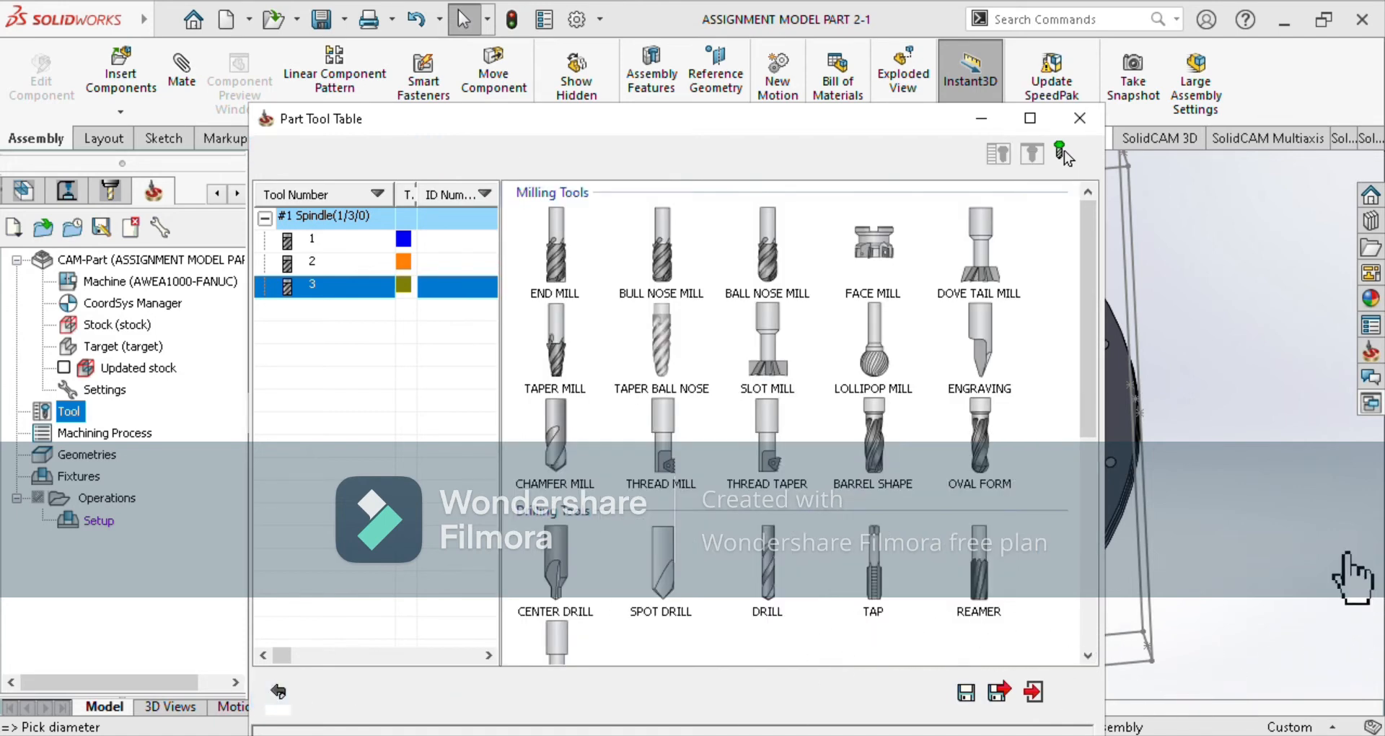
left_click(776, 350)
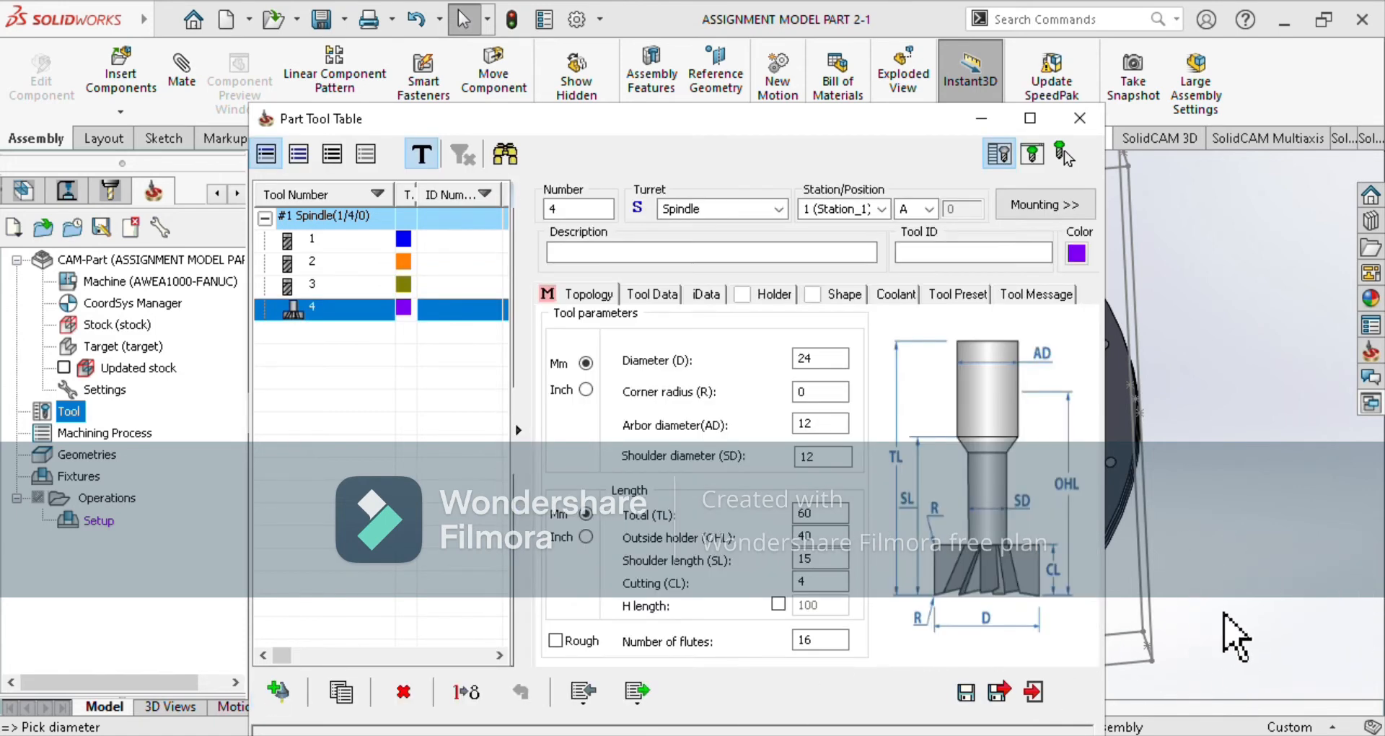
double_click(802, 582)
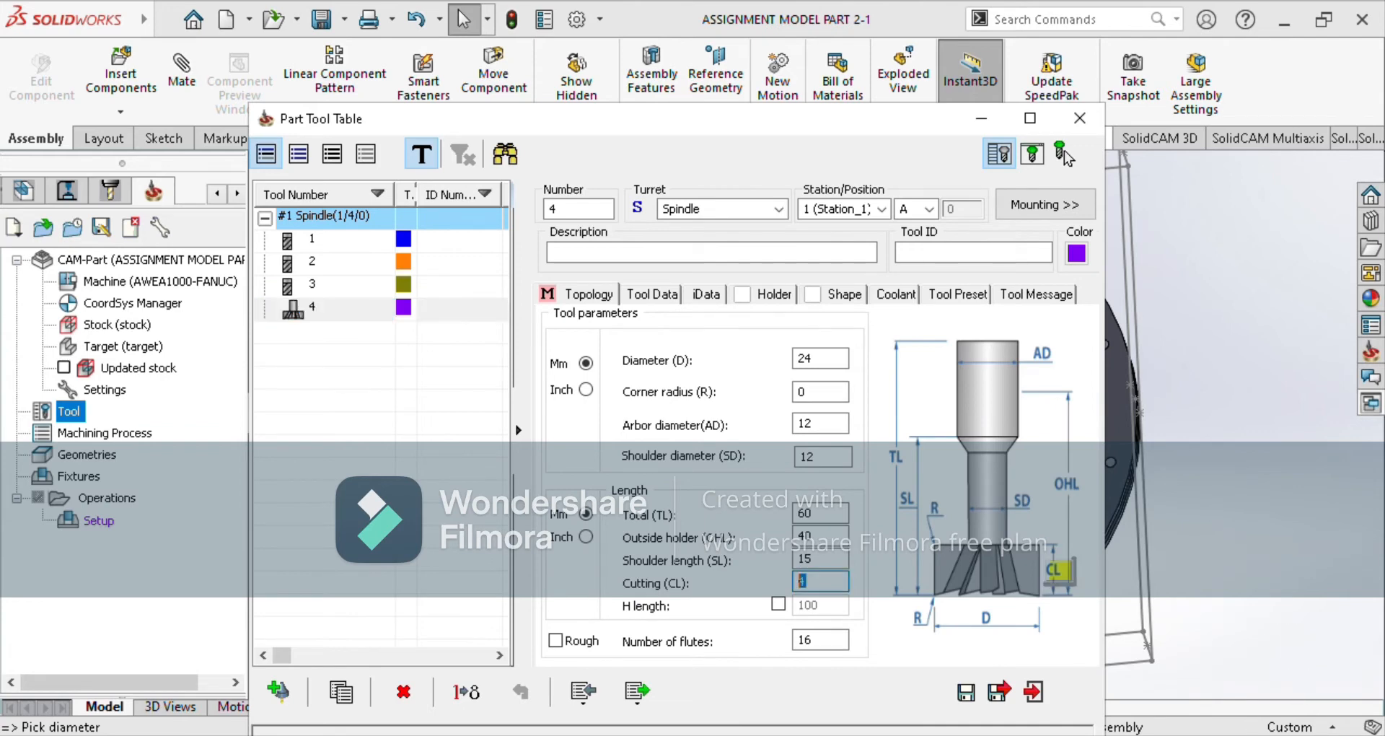
key("shift+Tab")
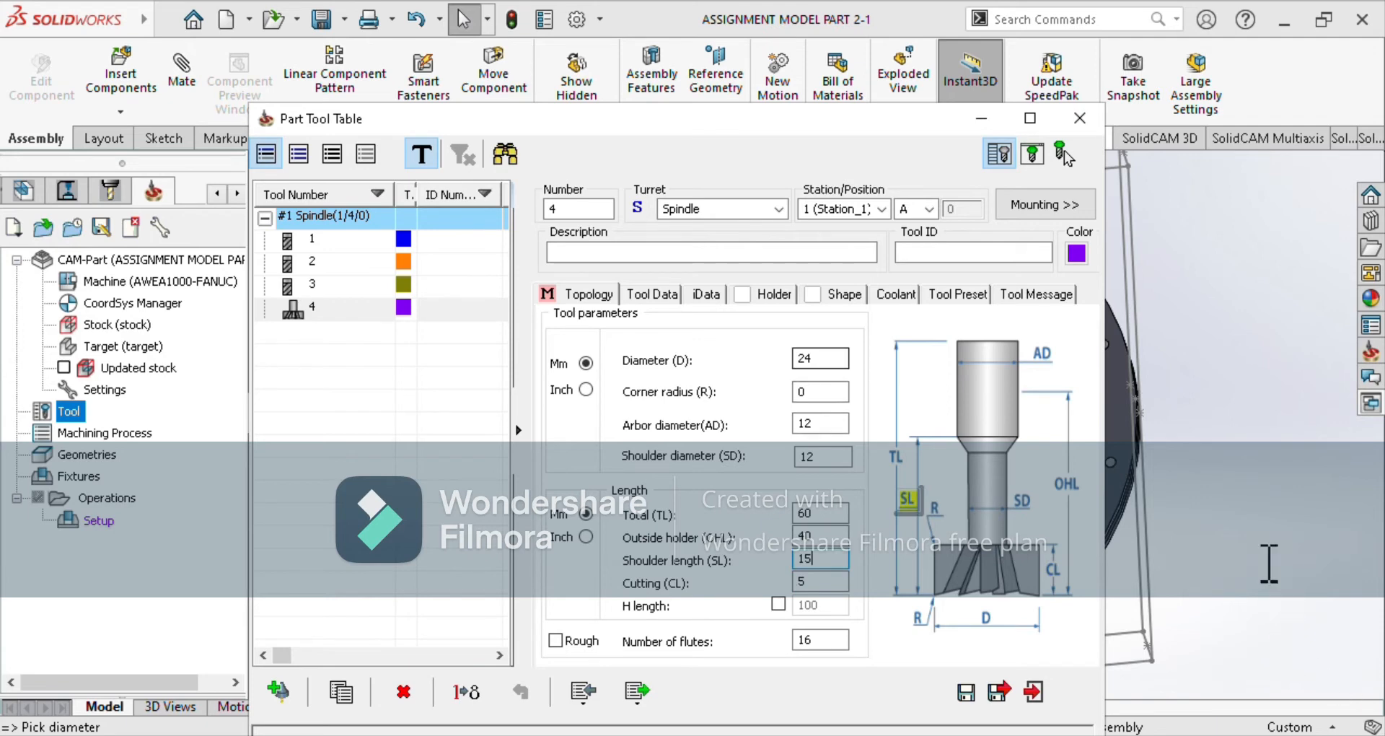
left_click(828, 359)
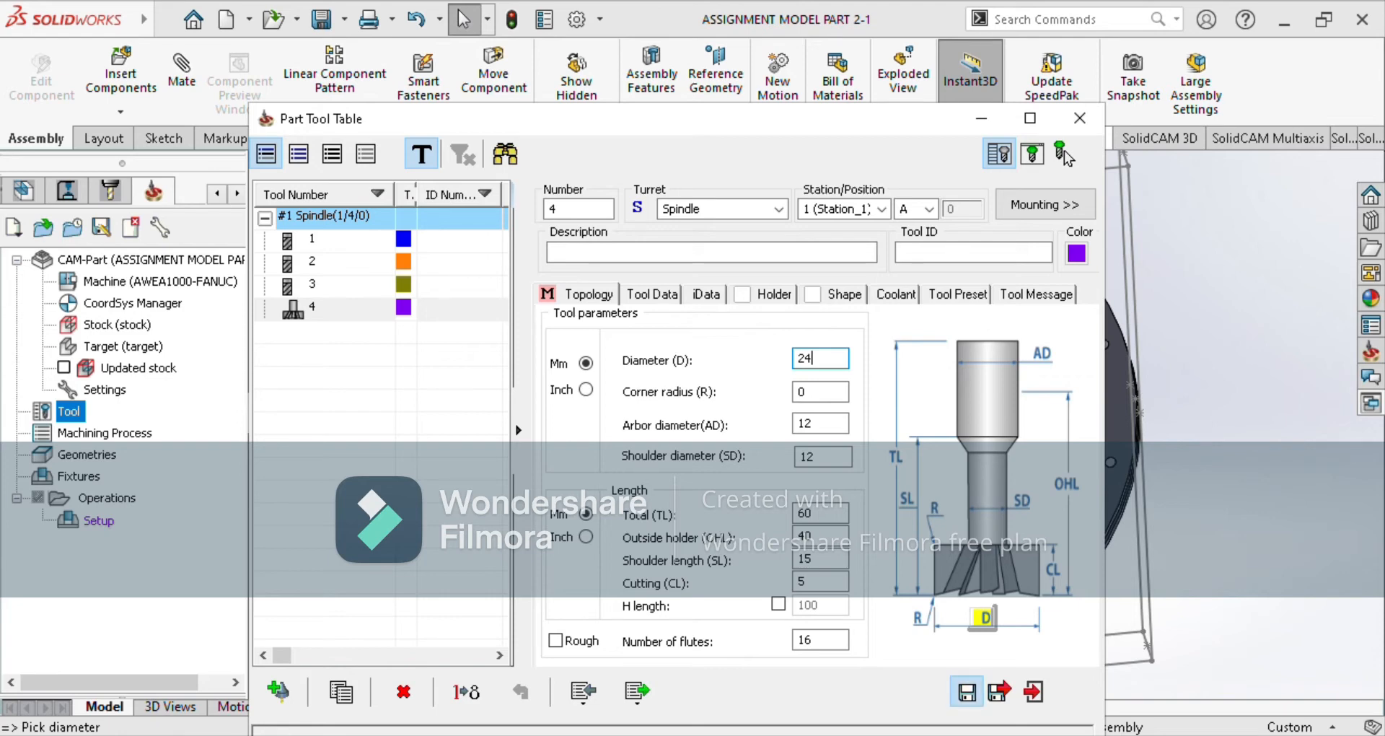
left_click(999, 690)
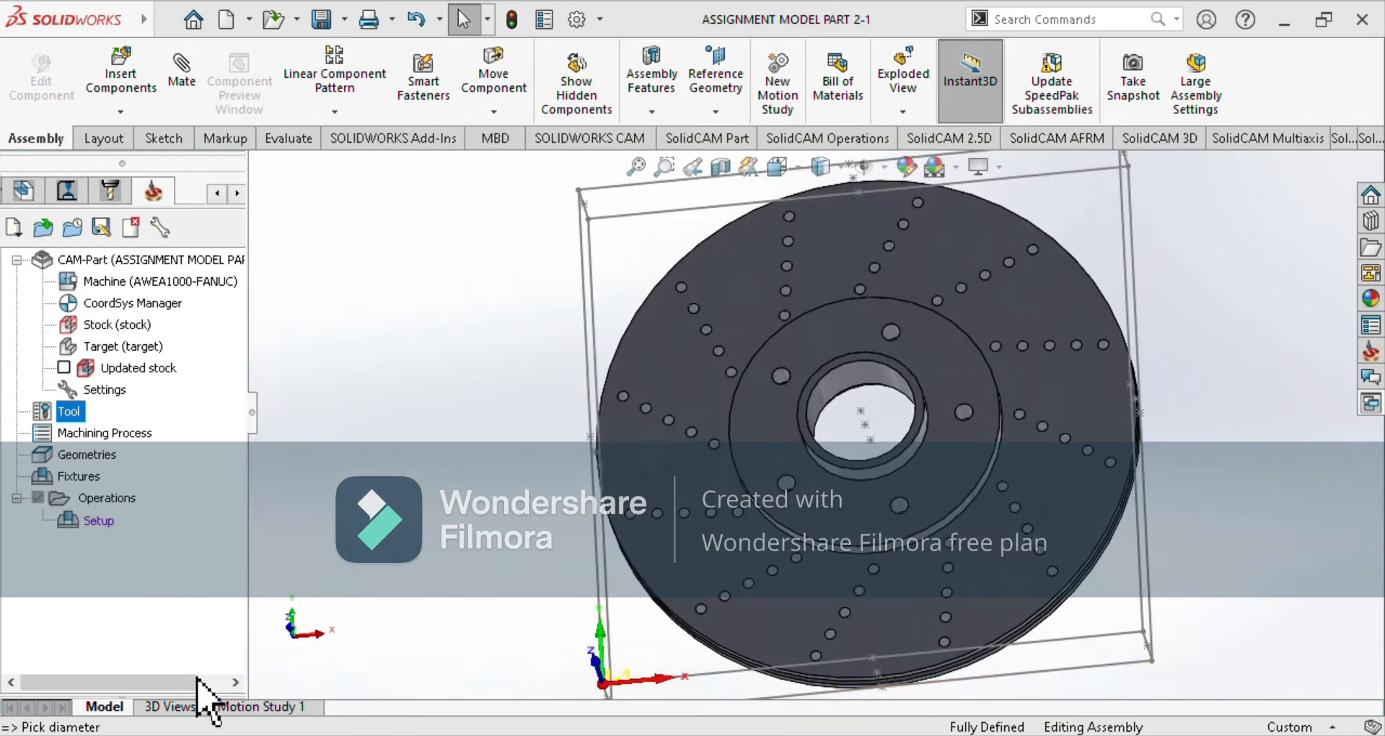
Add a 3D Milling operation on the target to the setup and start defining its working area.
right_click(98, 520)
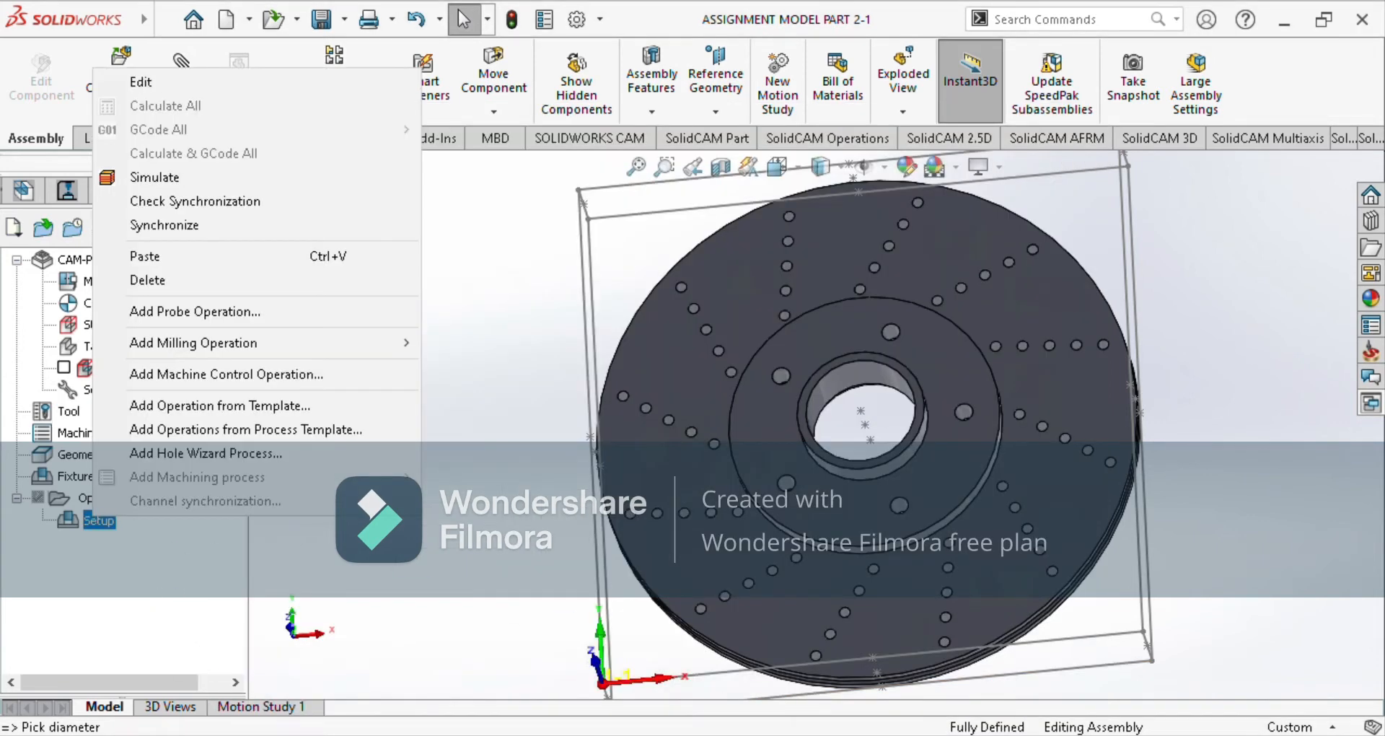
mouse_move(246, 345)
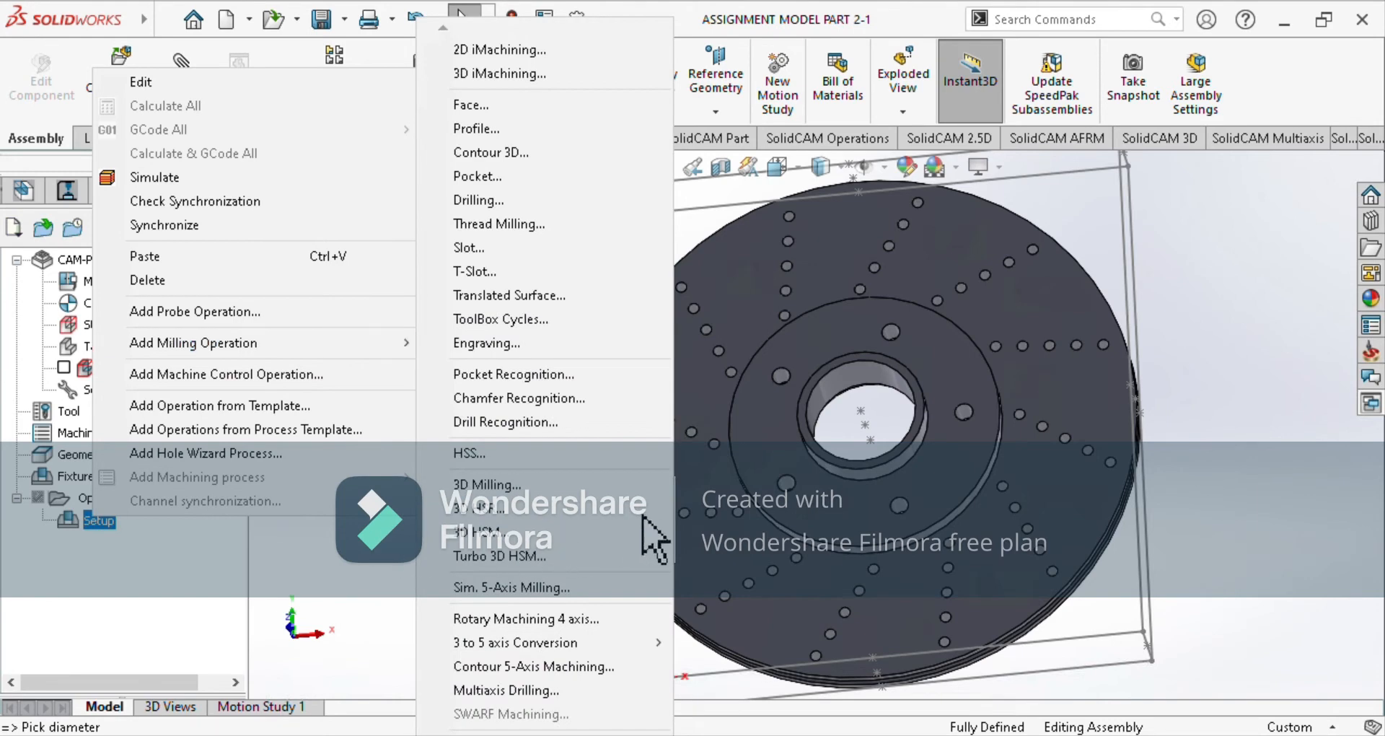
left_click(487, 485)
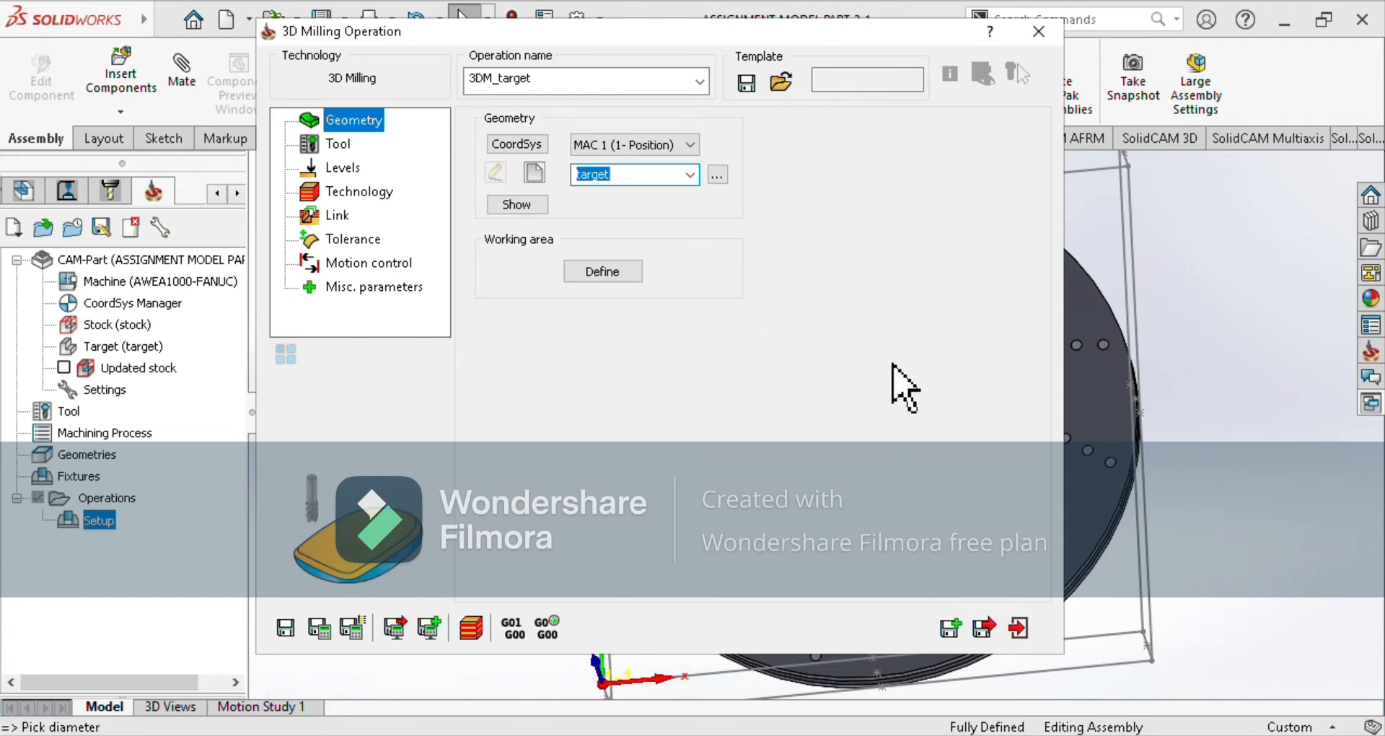
left_click(602, 271)
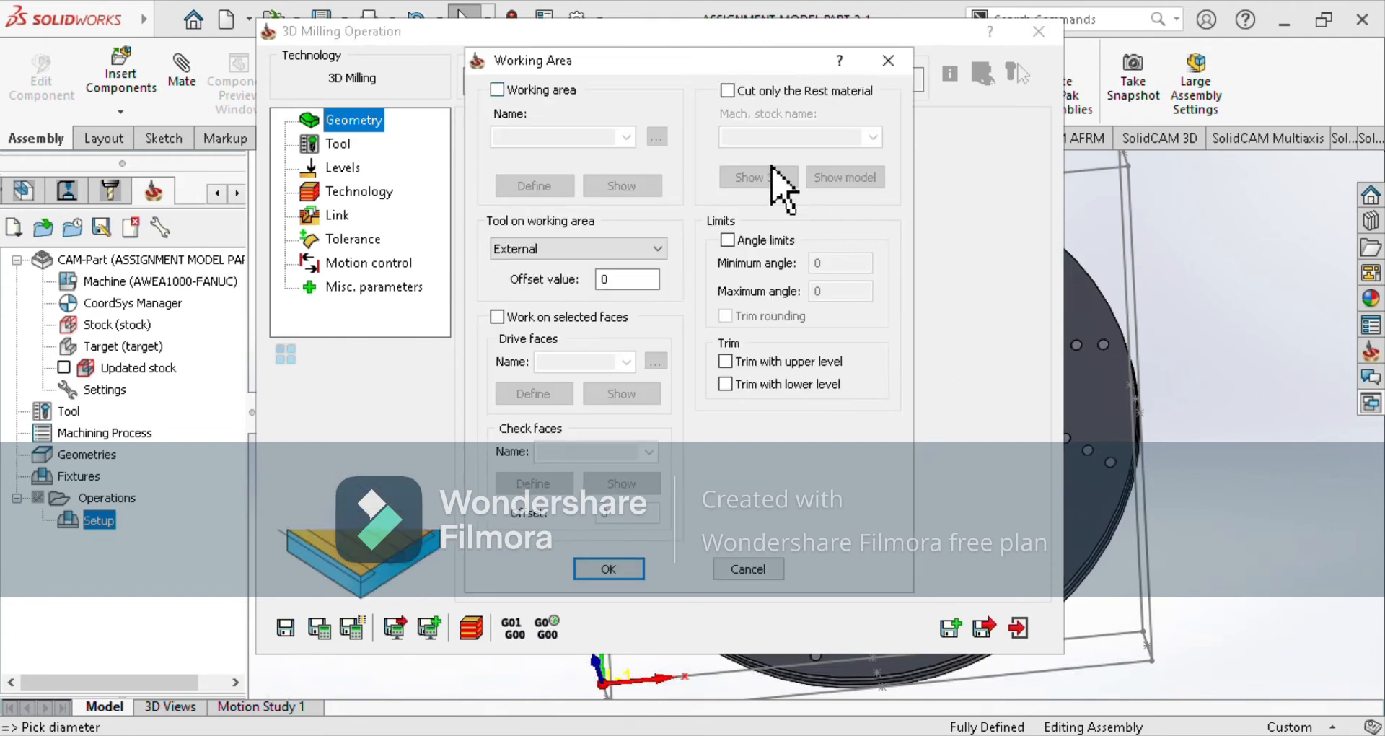
left_click(497, 90)
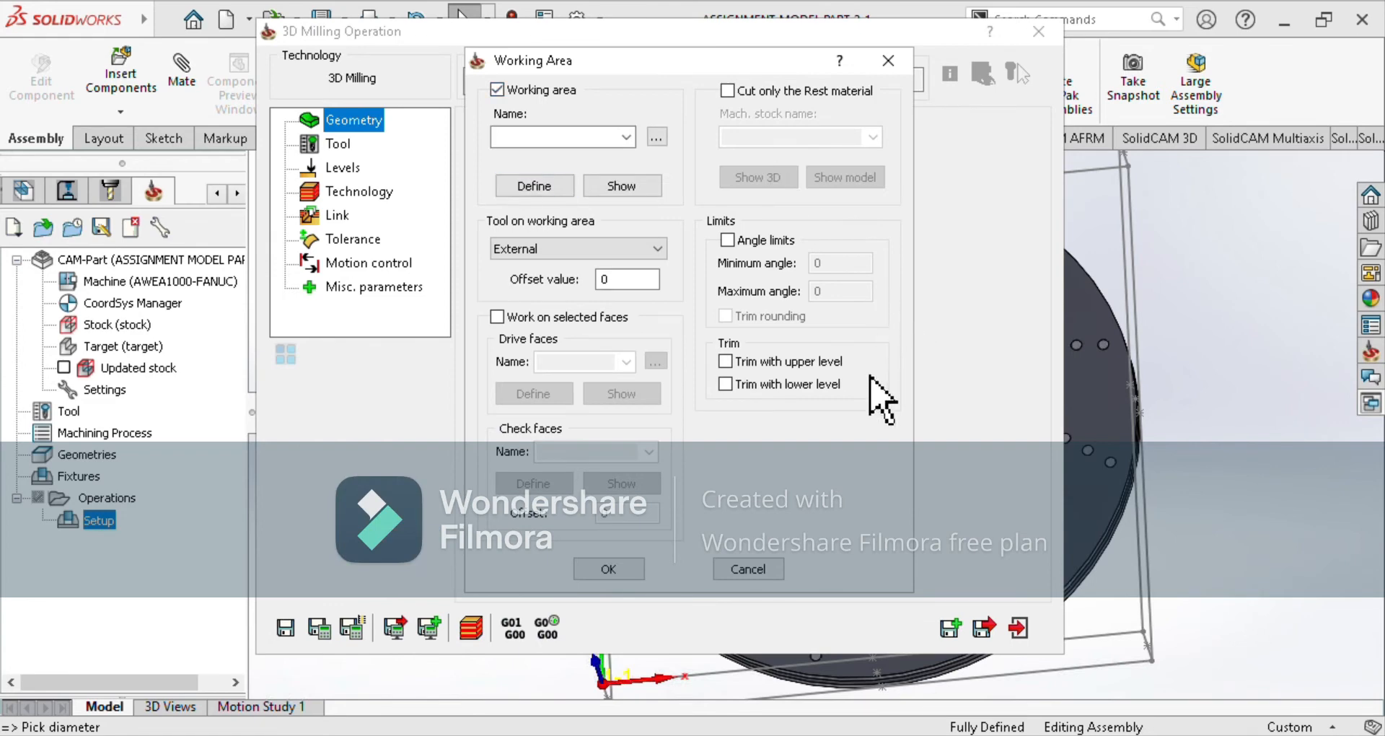
left_click(534, 186)
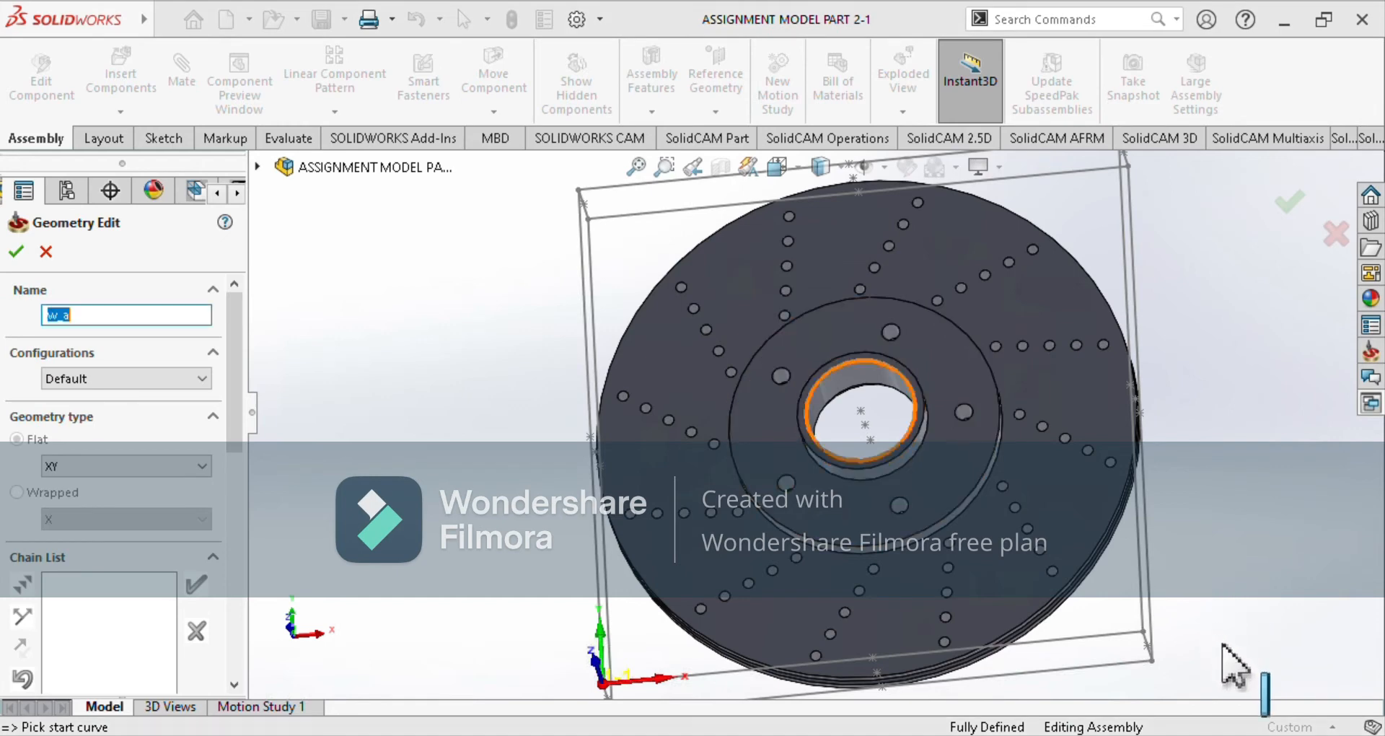
Chain the central hub rim's outer edge and the disc's outer edge as working area w_a and accept it.
left_click(925, 425)
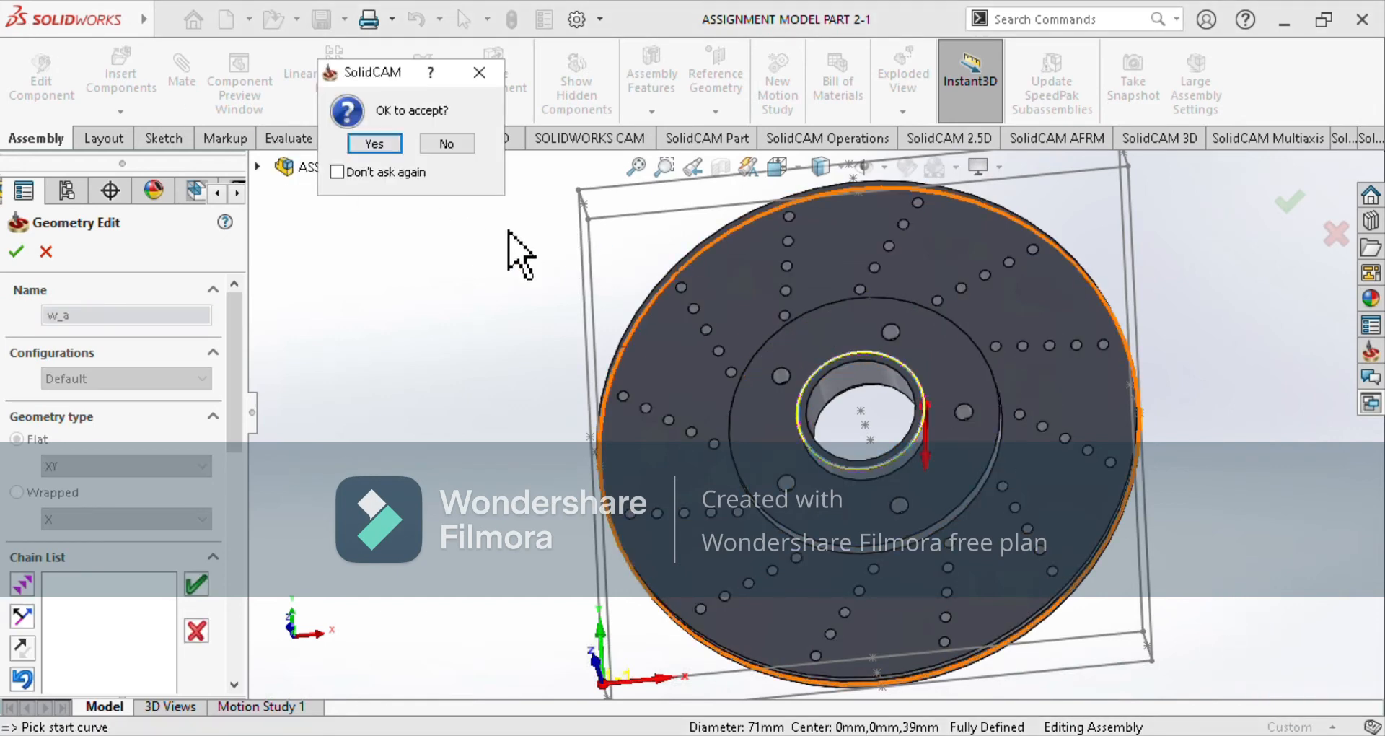
left_click(375, 144)
scroll(1180, 587, "down", 2)
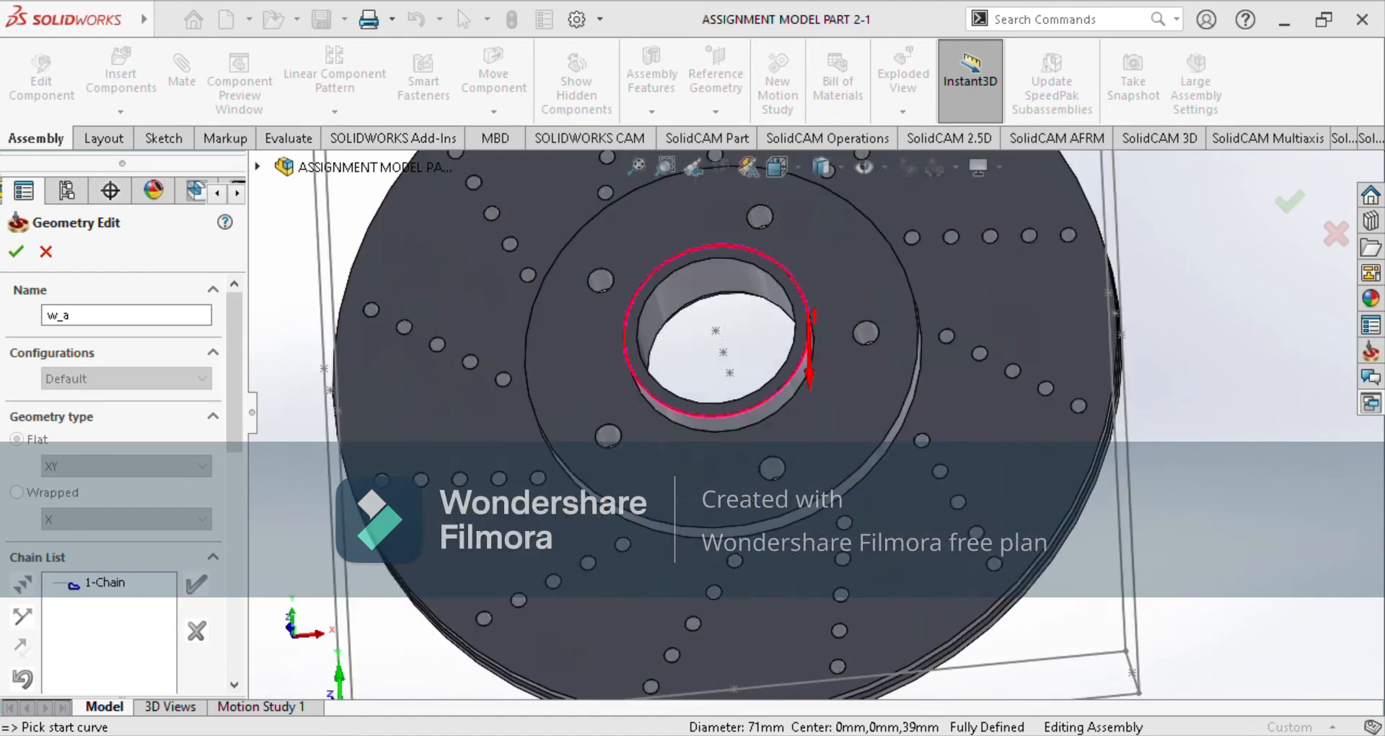
left_click(1064, 523)
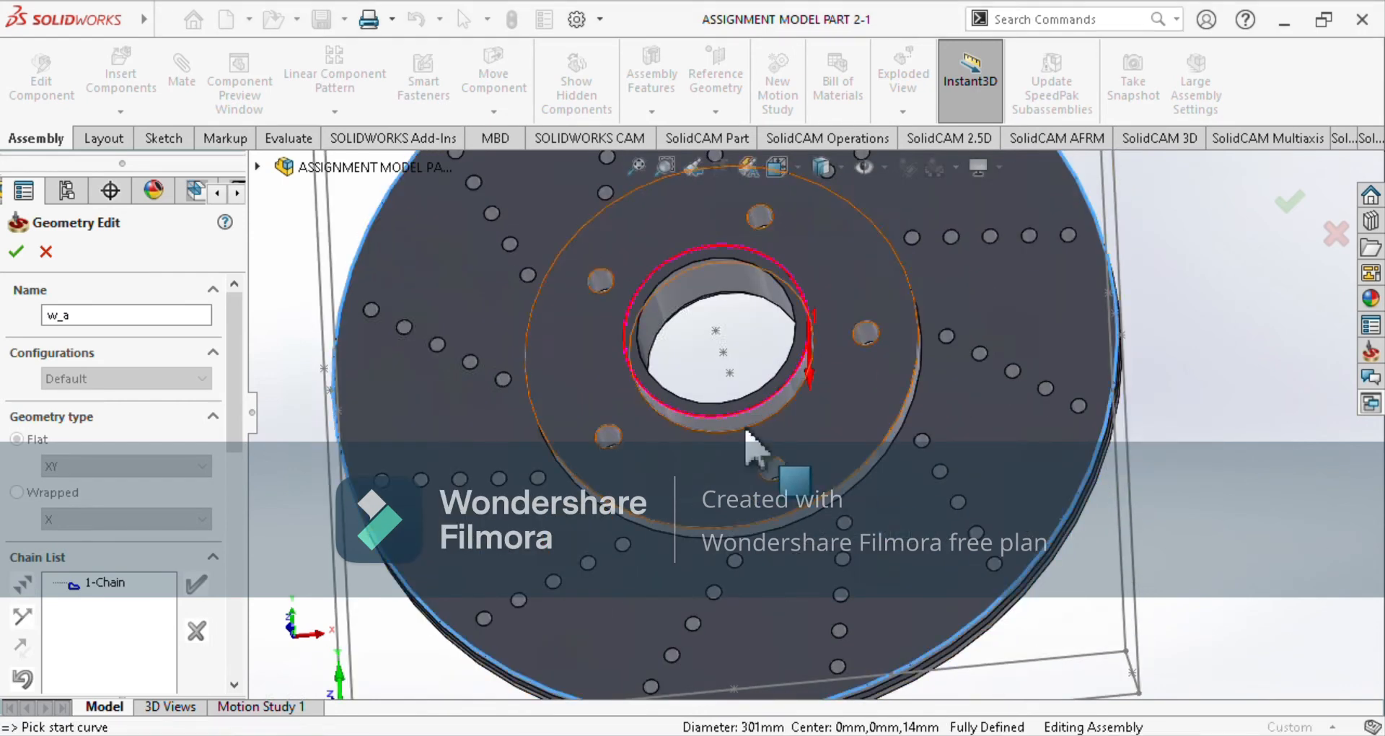
key("Return")
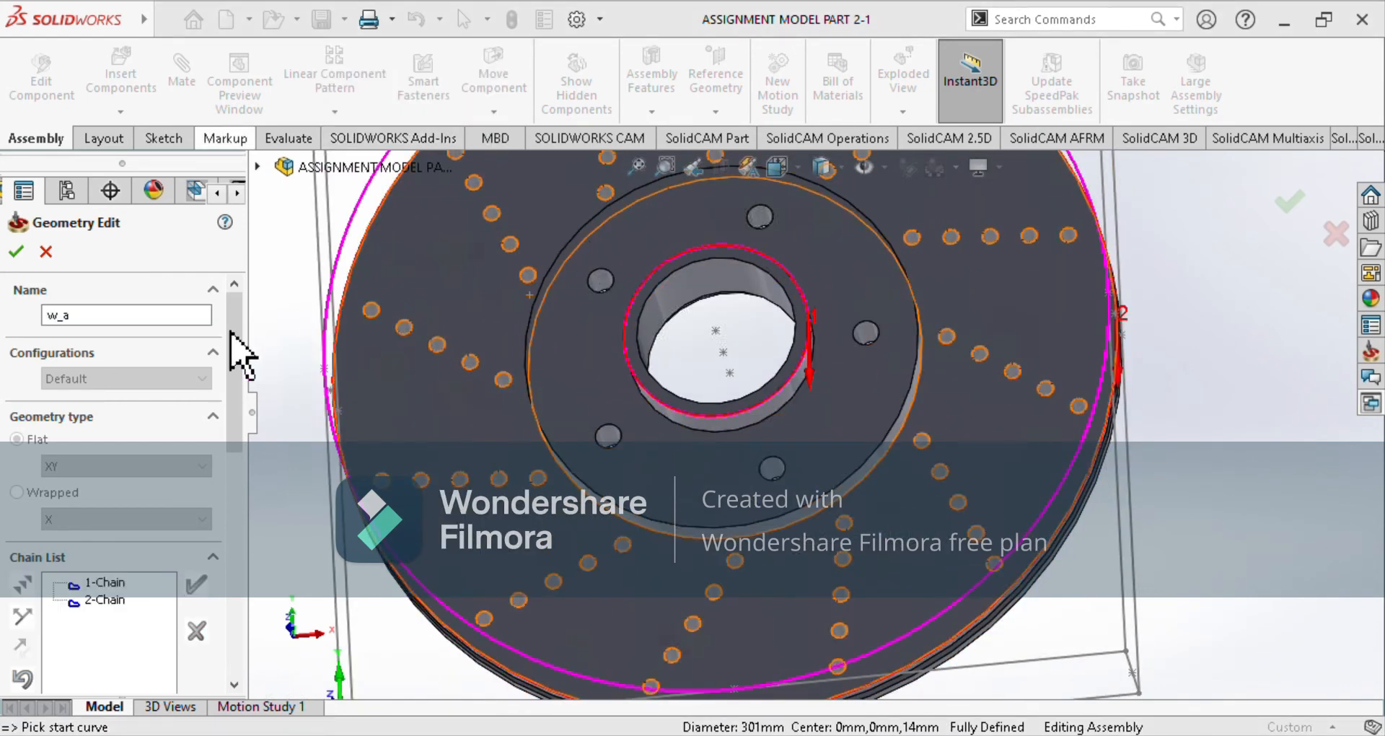
left_click(16, 251)
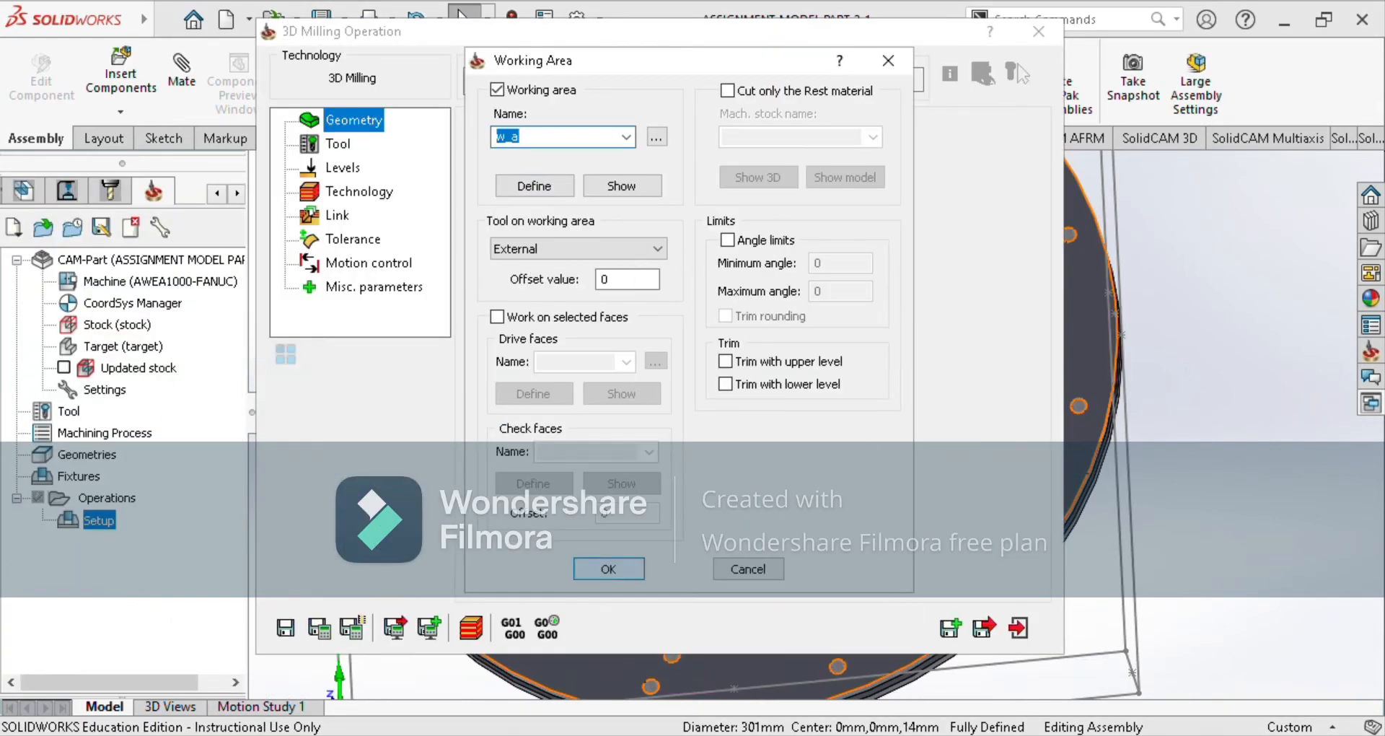
left_click(608, 569)
Assign tool 1, the 25 mm end mill, to the 3D Milling operation.
left_click(336, 144)
left_click(599, 421)
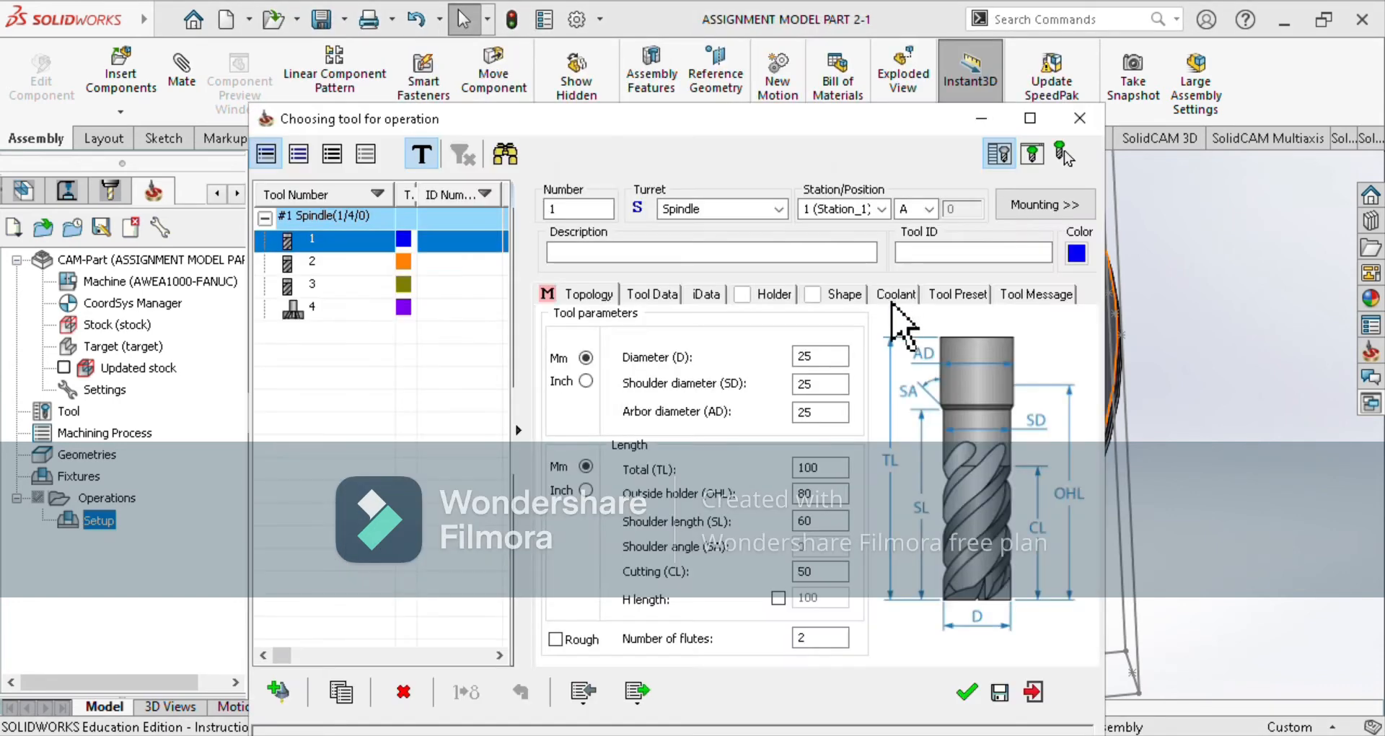
left_click(966, 691)
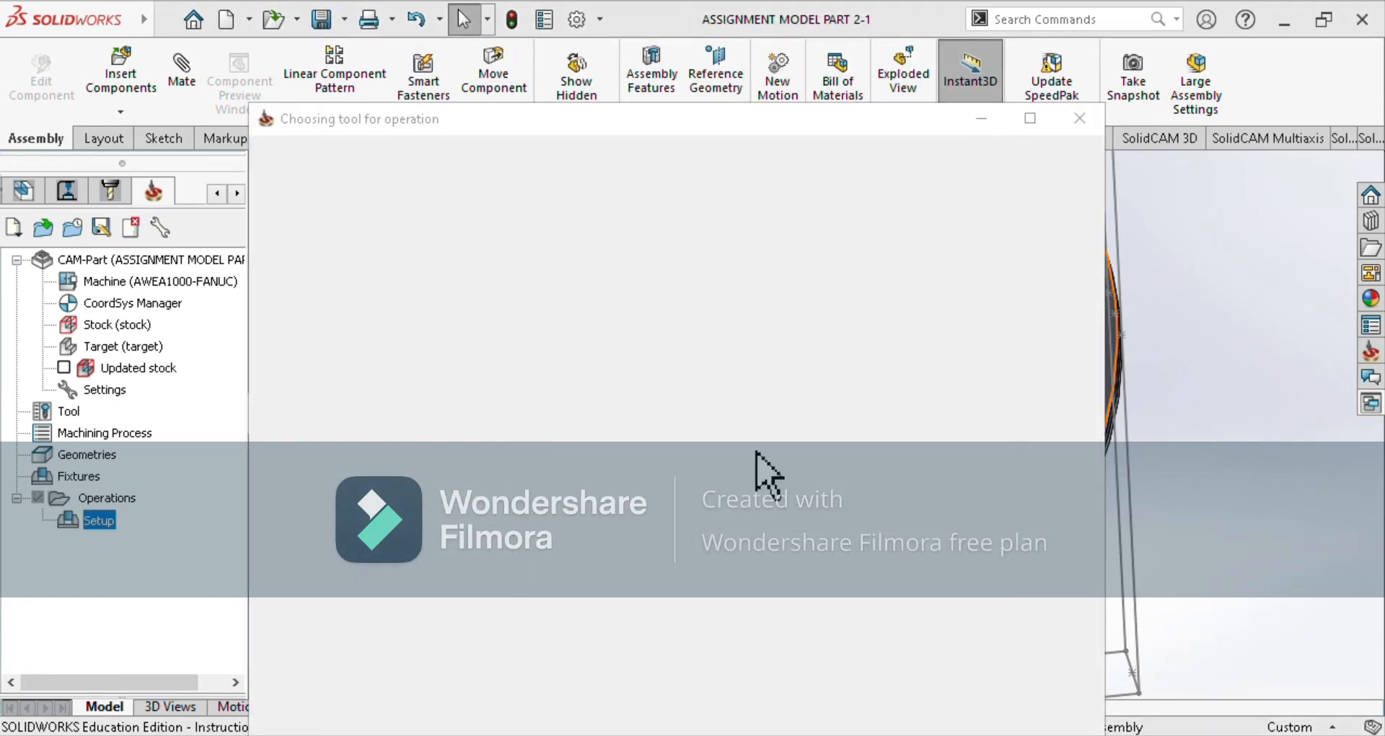
Set the milling lower level to -15 by picking the raised flange face with the five bolt holes.
key("Down")
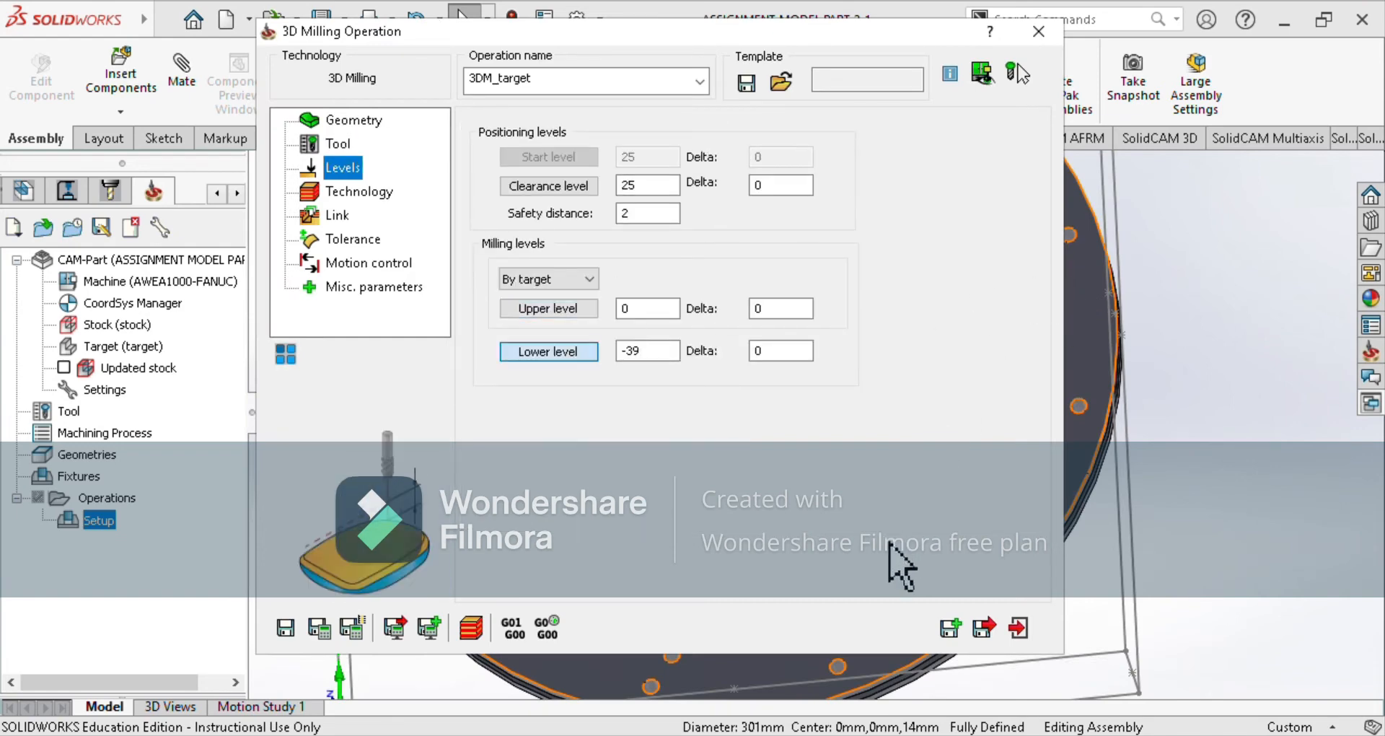
left_click(549, 351)
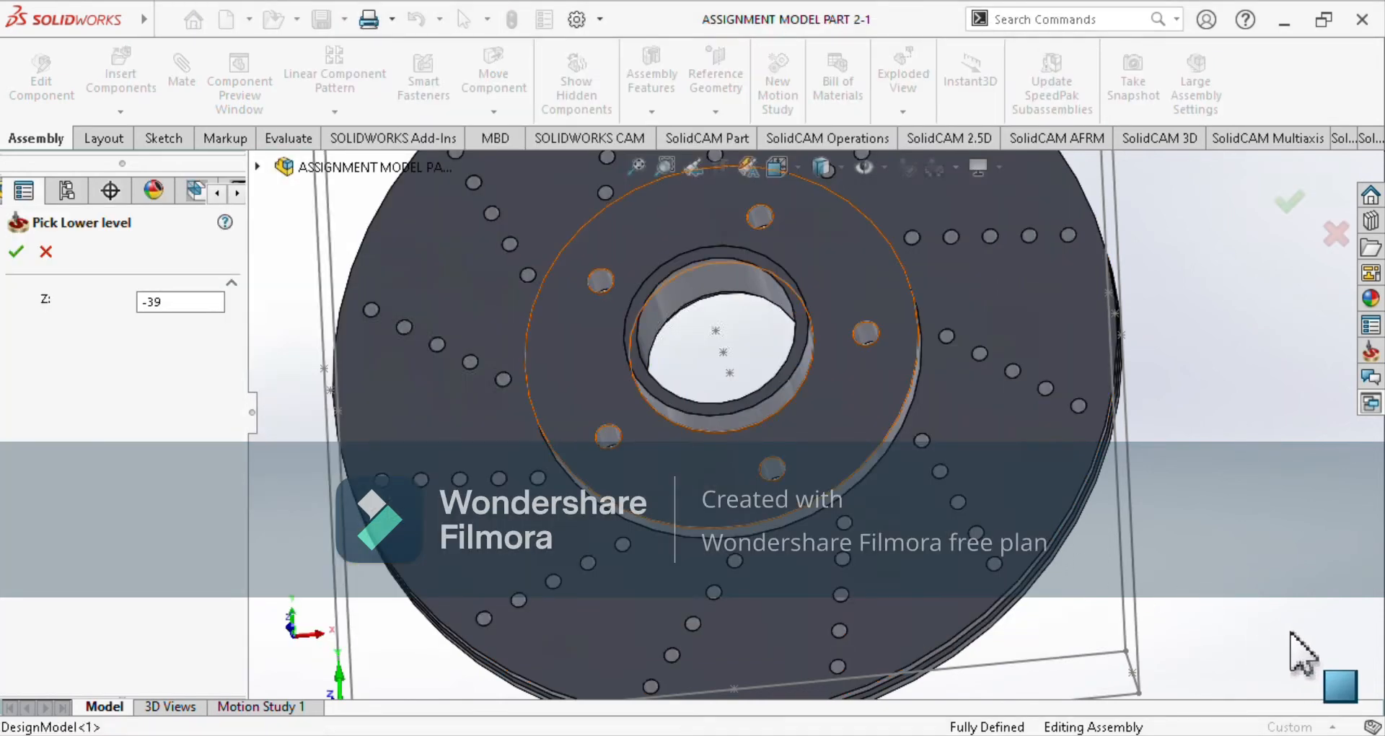
left_click(809, 404)
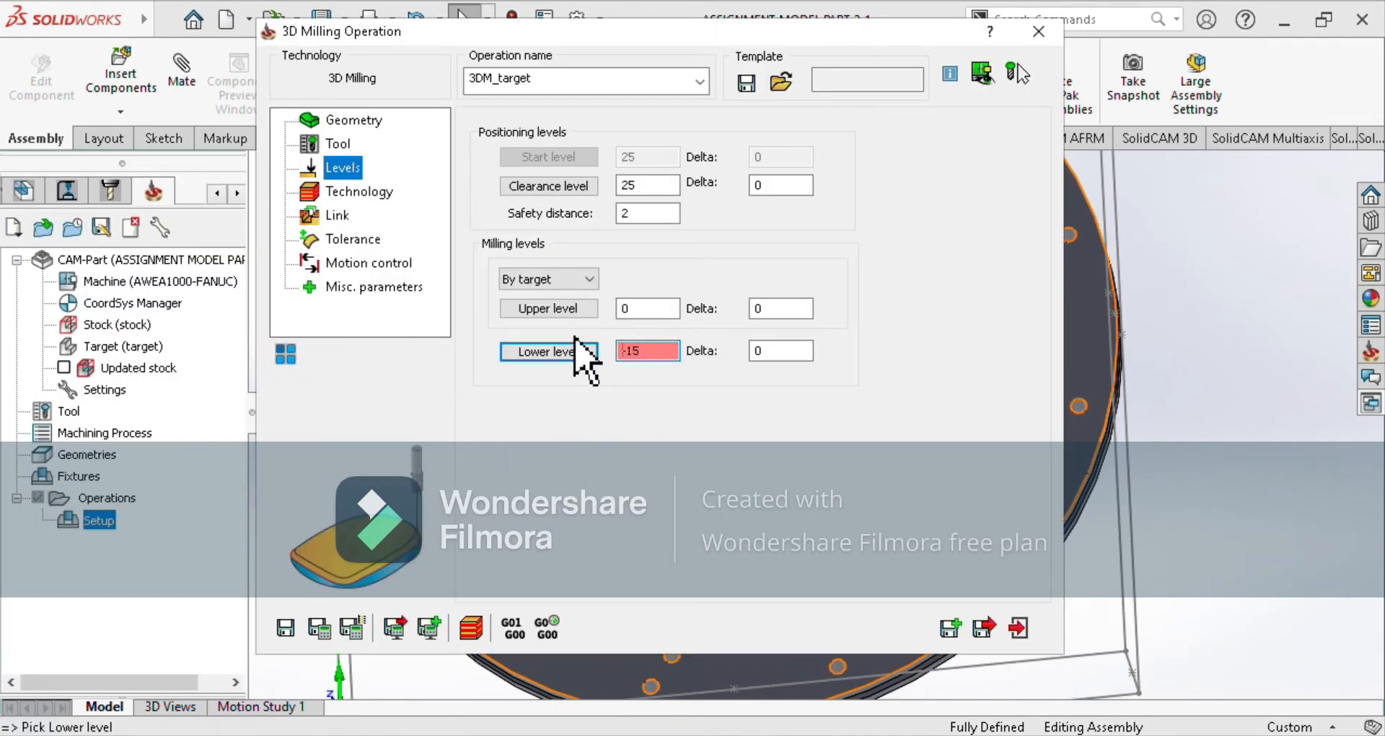
Set the roughing technology to Contour, then save and exit the operation.
left_click(358, 191)
left_click(685, 173)
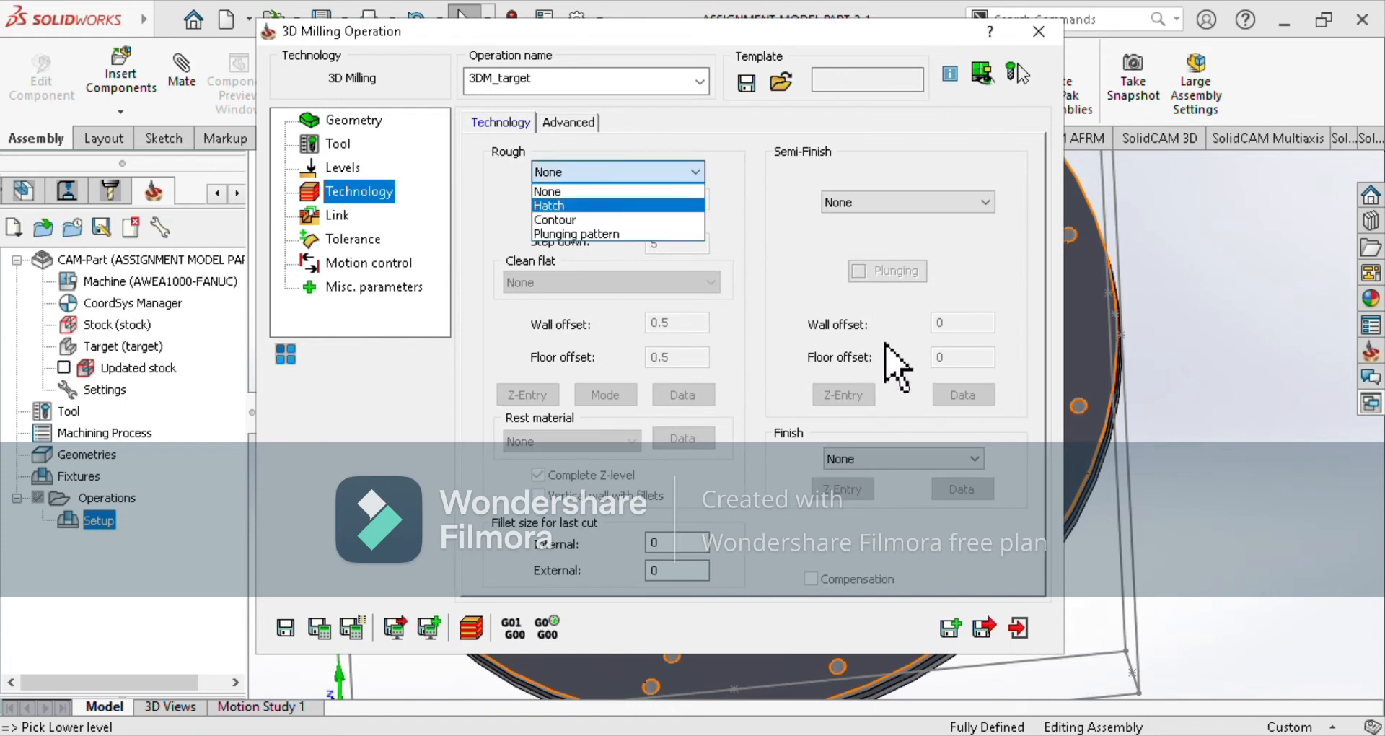
left_click(555, 220)
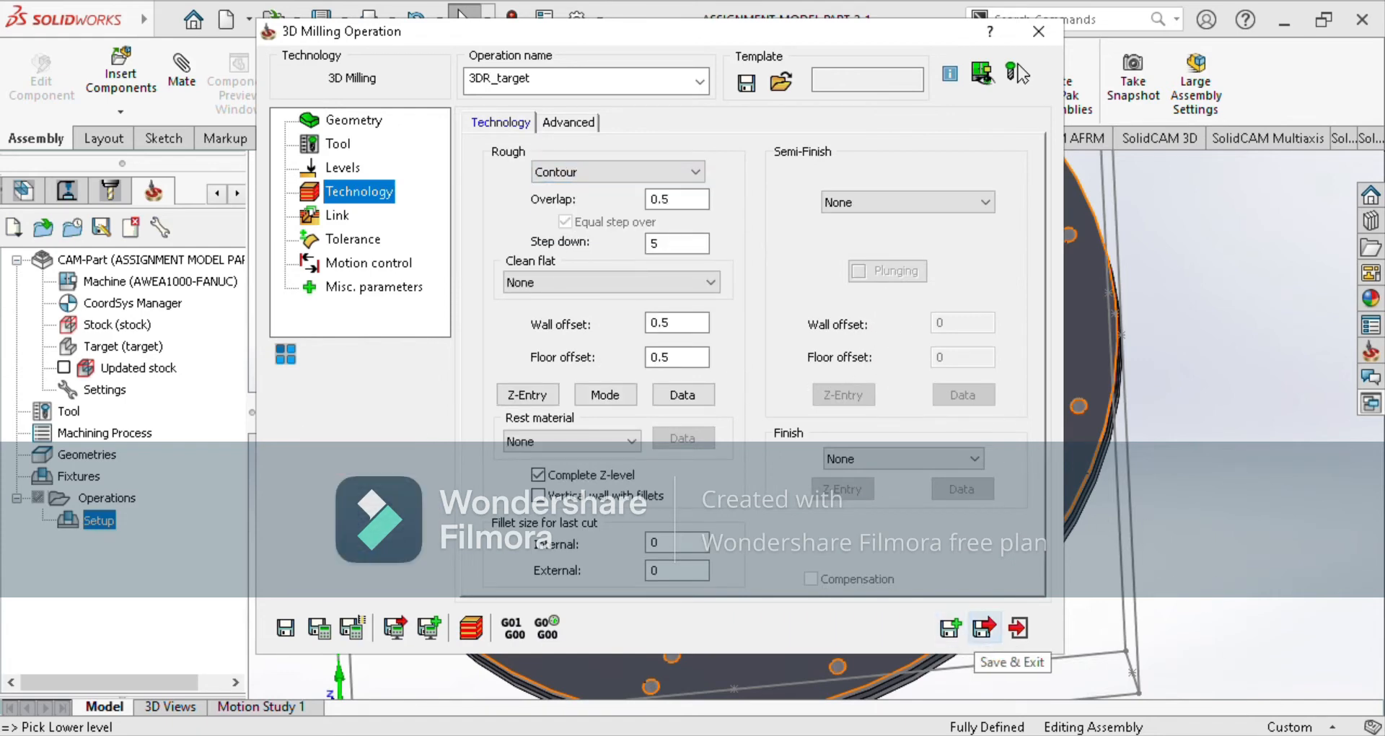
left_click(983, 627)
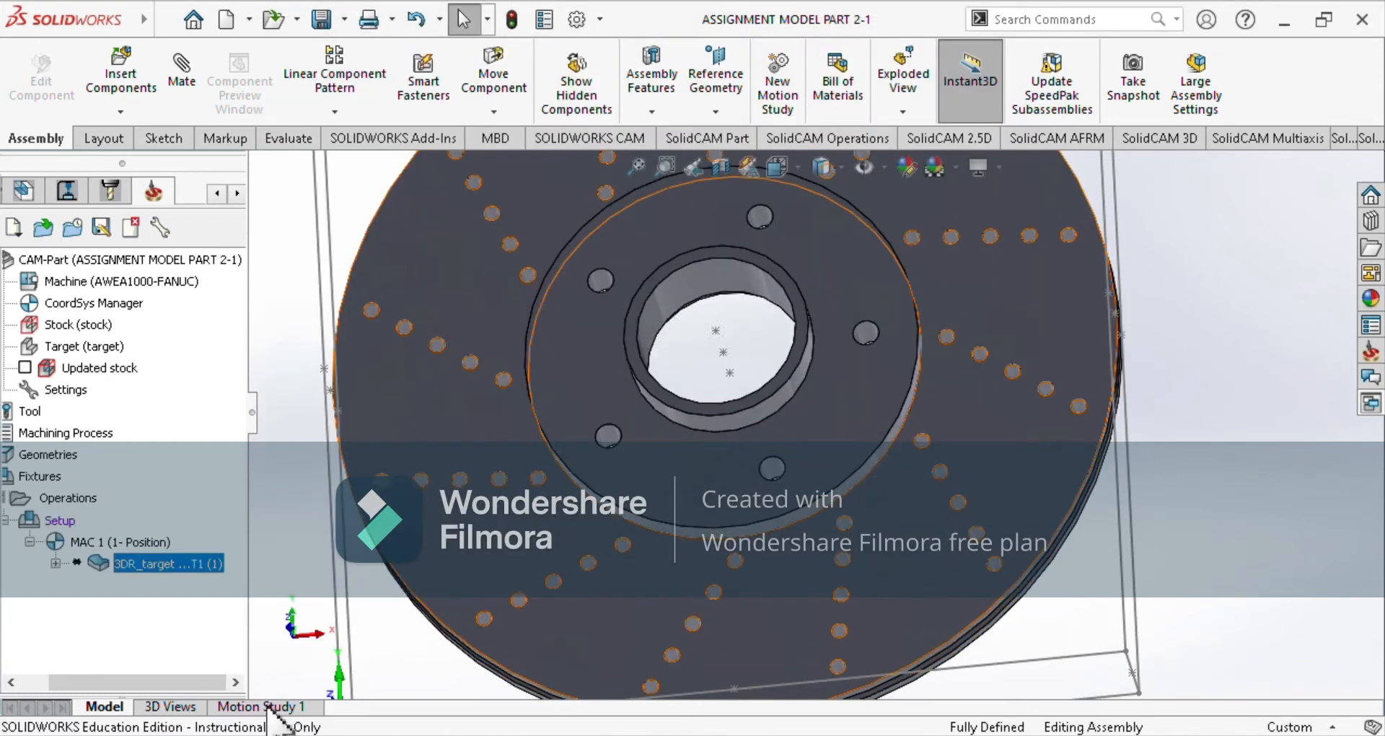
Add a second 3D Milling operation on the target and start working area geometry w_a1.
right_click(58, 517)
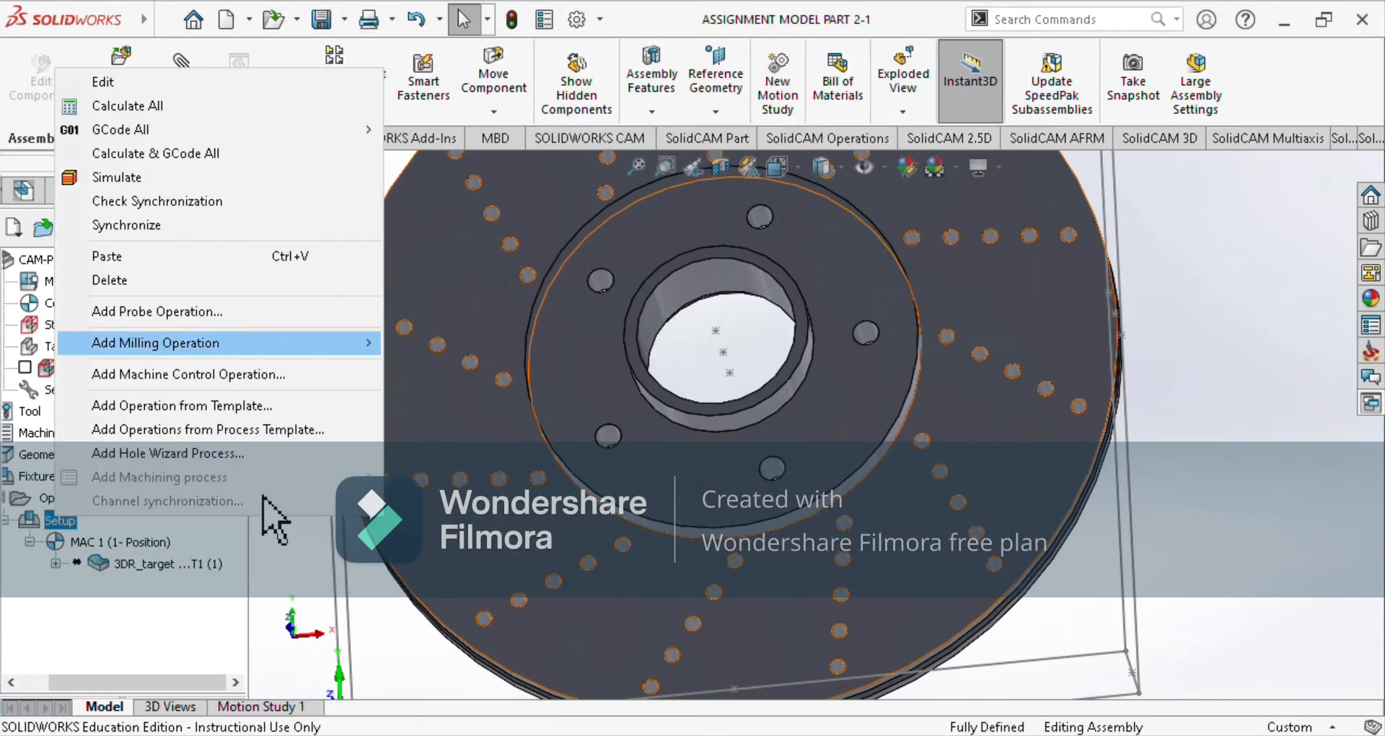
mouse_move(347, 342)
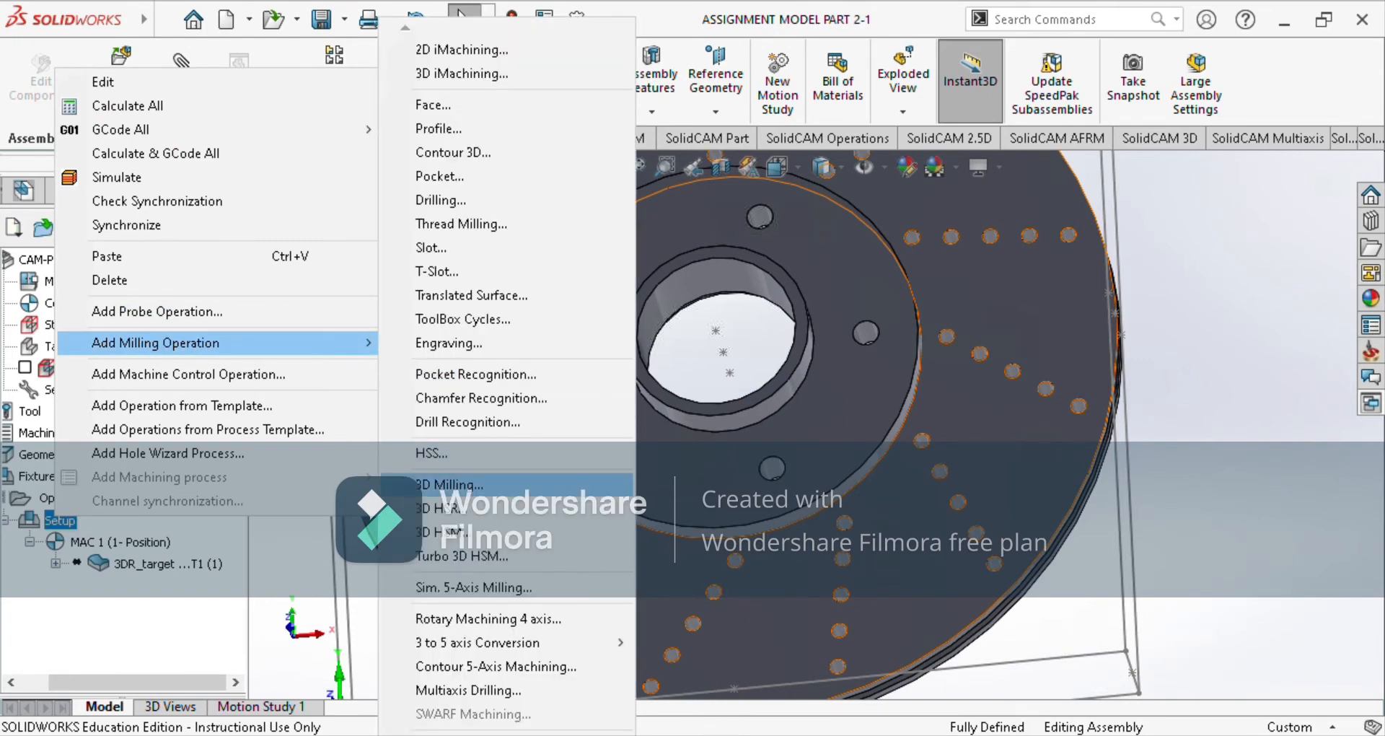
left_click(453, 484)
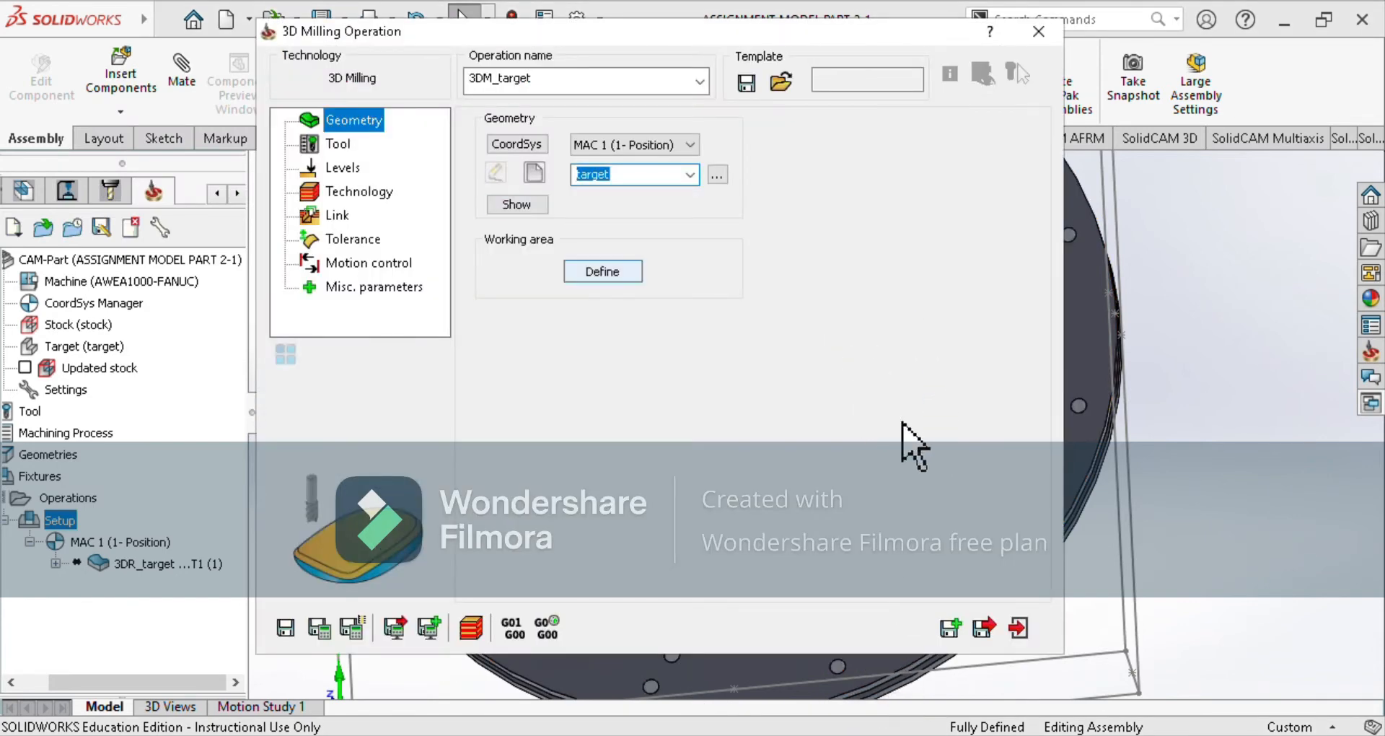
left_click(587, 268)
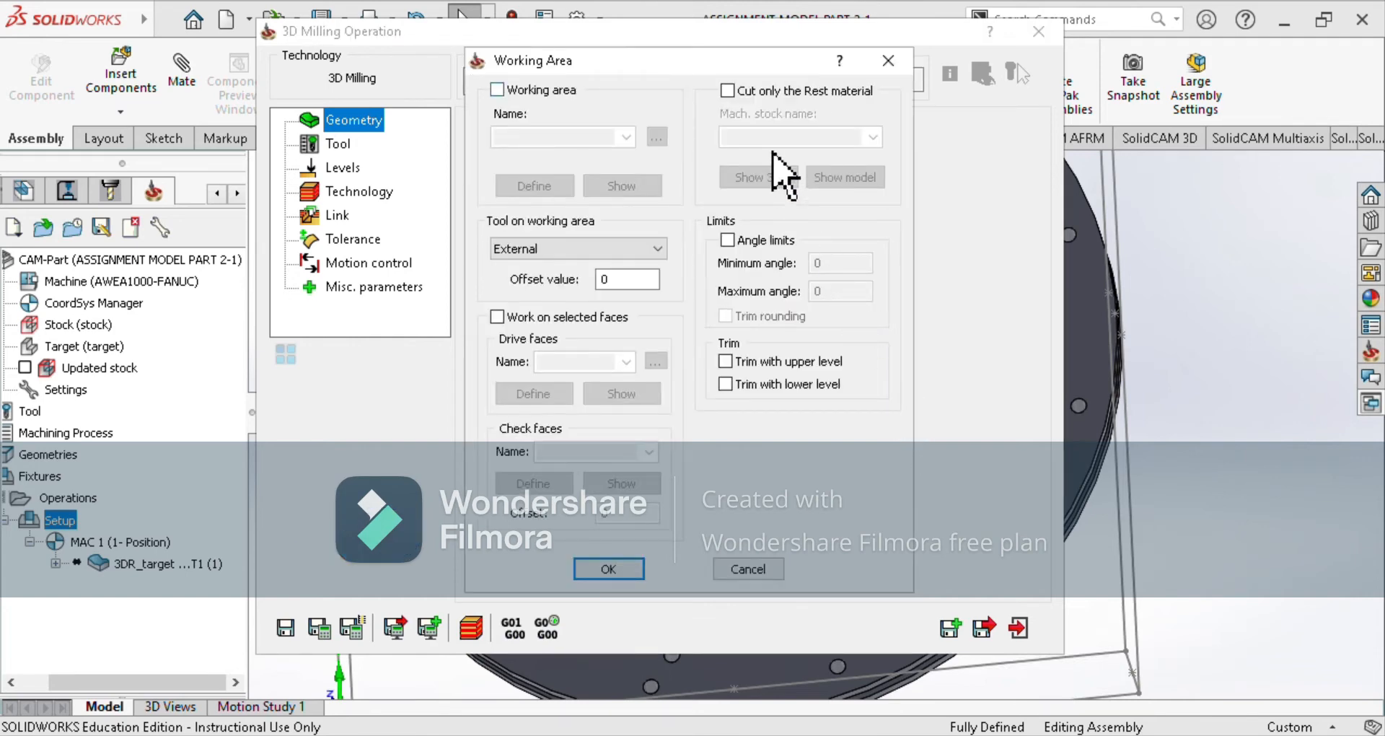
left_click(509, 91)
left_click(534, 185)
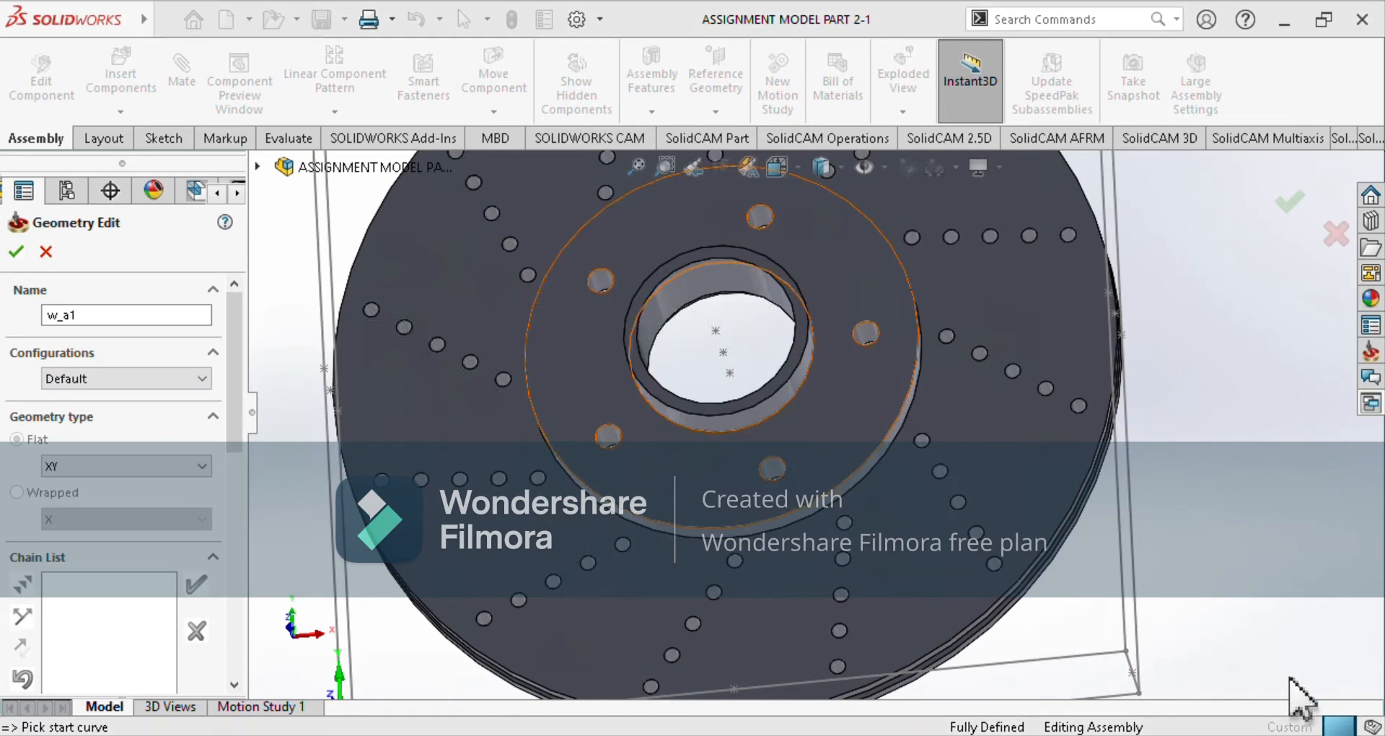
Define working area w_a1 from the outer edges of the raised flange and the disc, and accept the External working area.
left_click(867, 457)
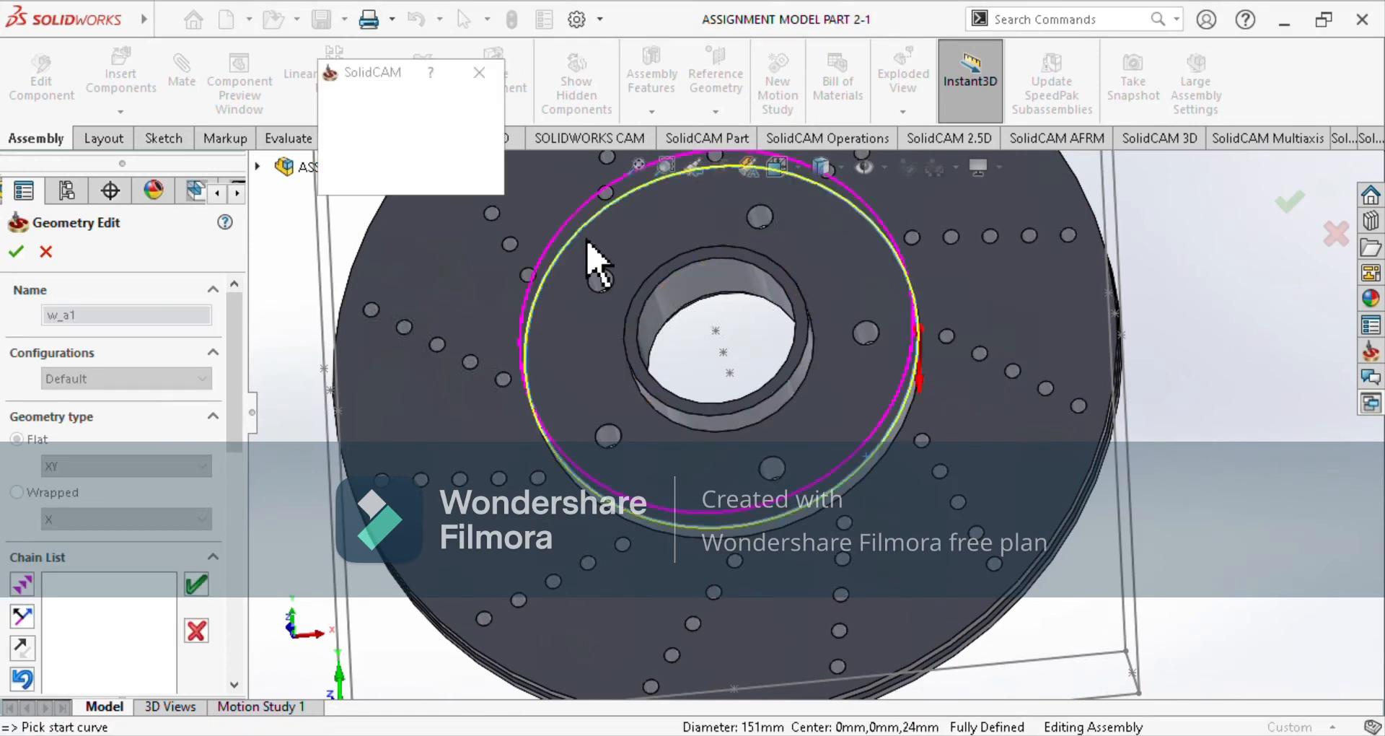
left_click(374, 143)
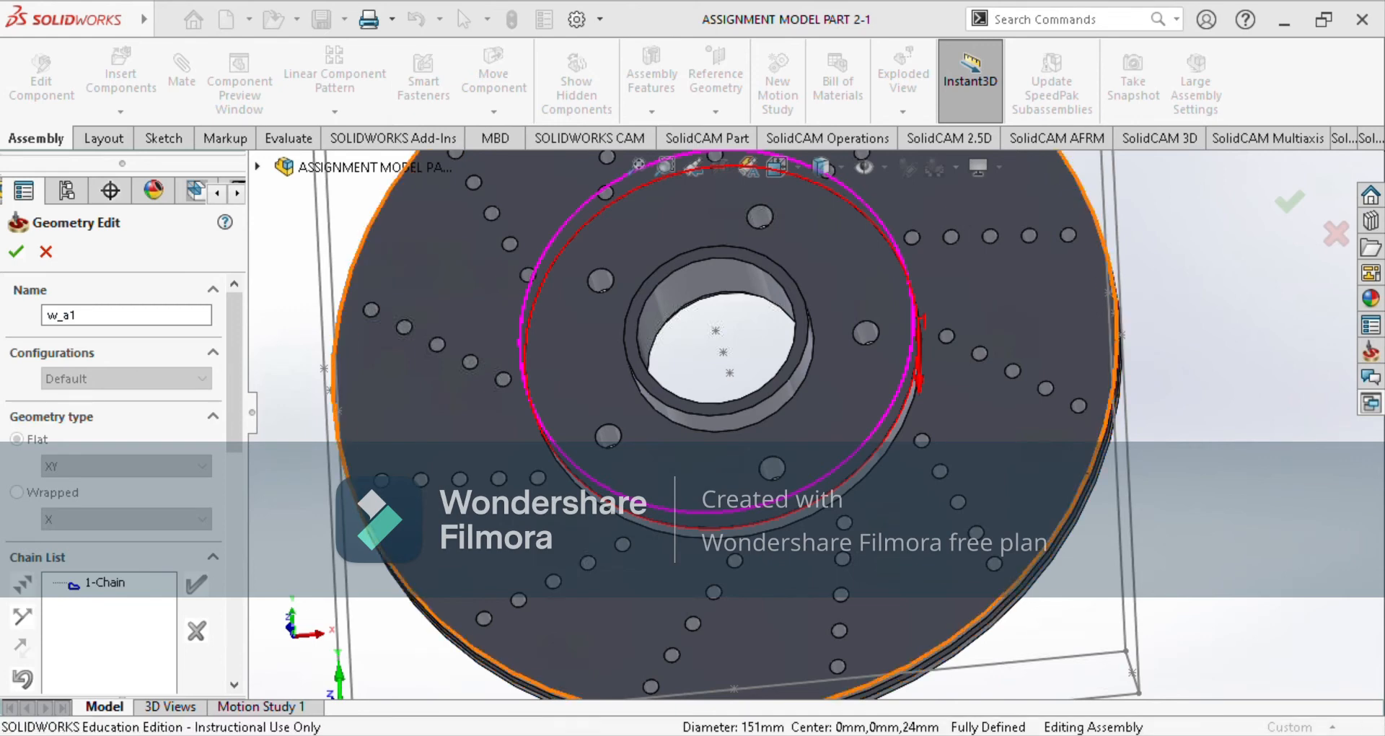
left_click(1078, 524)
left_click(374, 144)
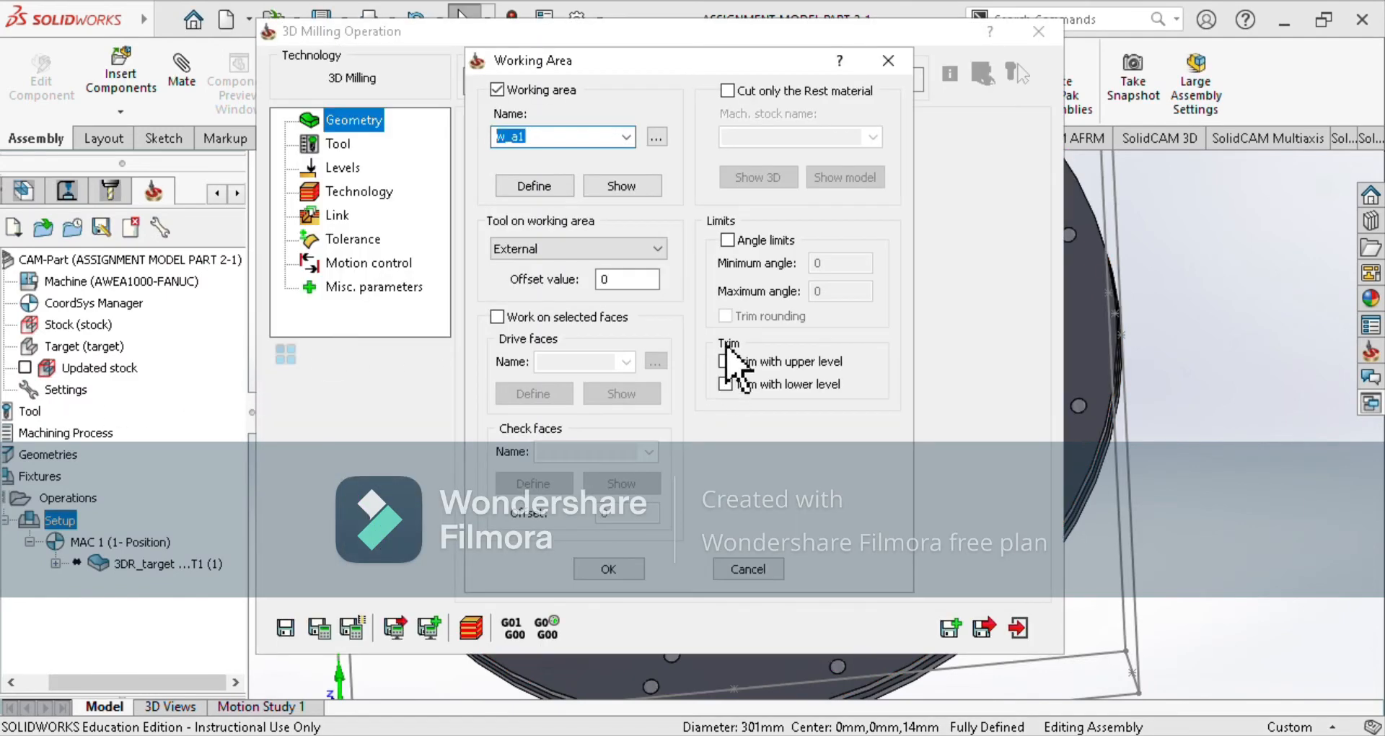
left_click(608, 569)
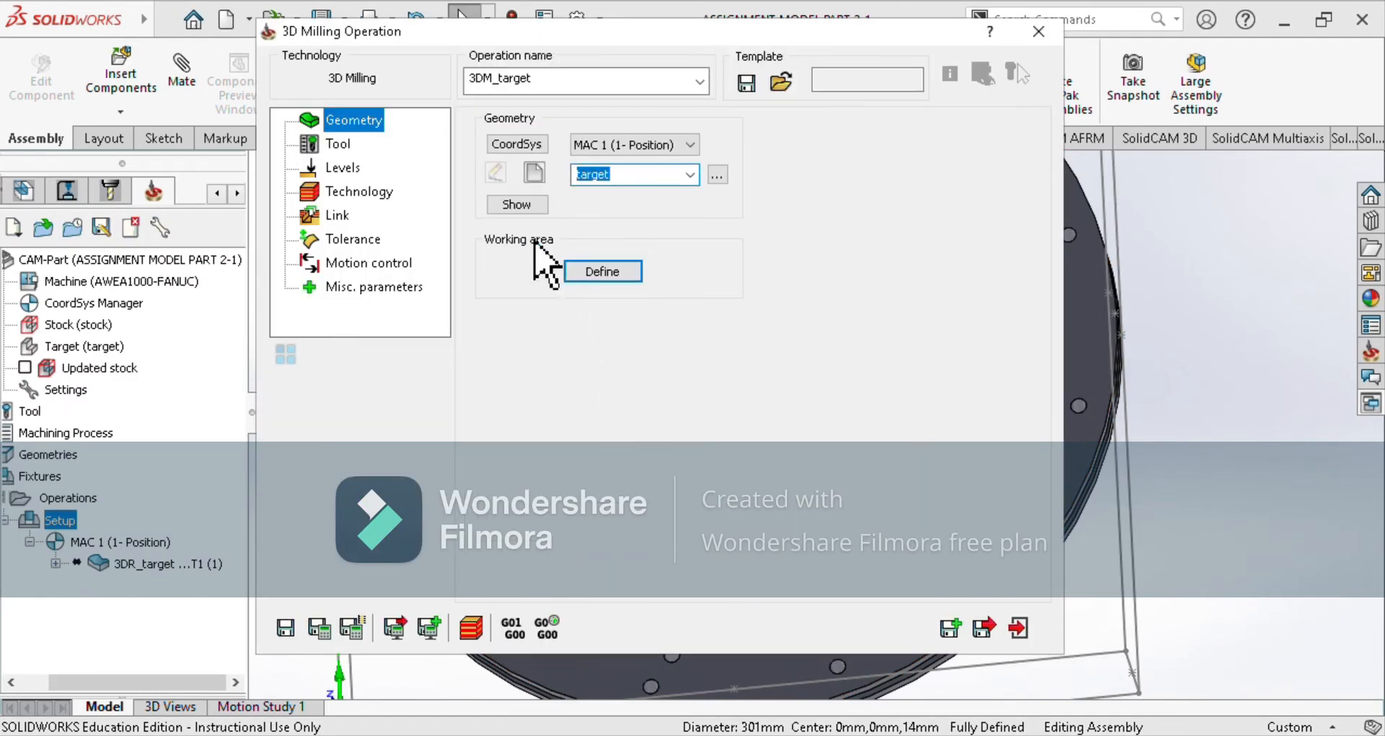
Assign tool 1, the 25 mm end mill, to the second 3D Milling operation.
key("Down")
left_click(605, 422)
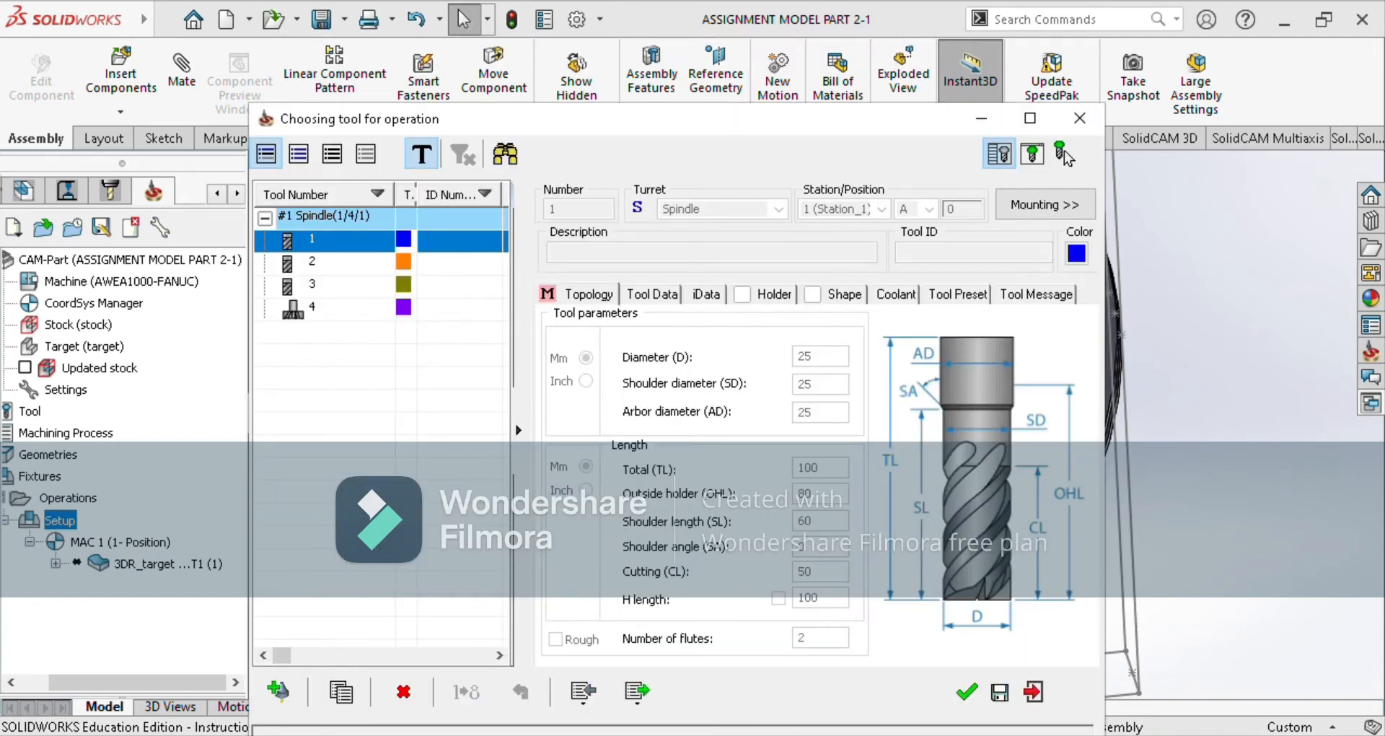
left_click(966, 692)
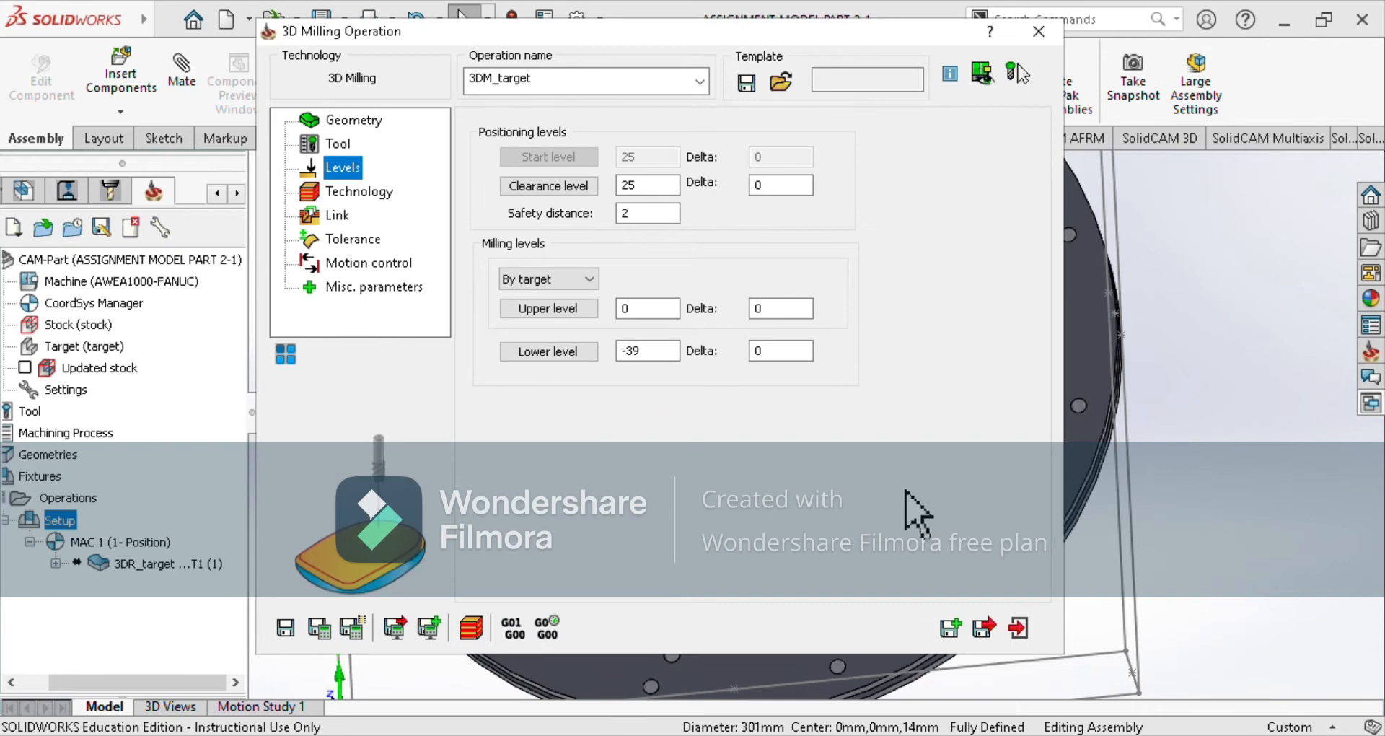
Set the milling upper level to -15 on the raised flange face and the lower level to -25 on the drilled disc face.
left_click(548, 308)
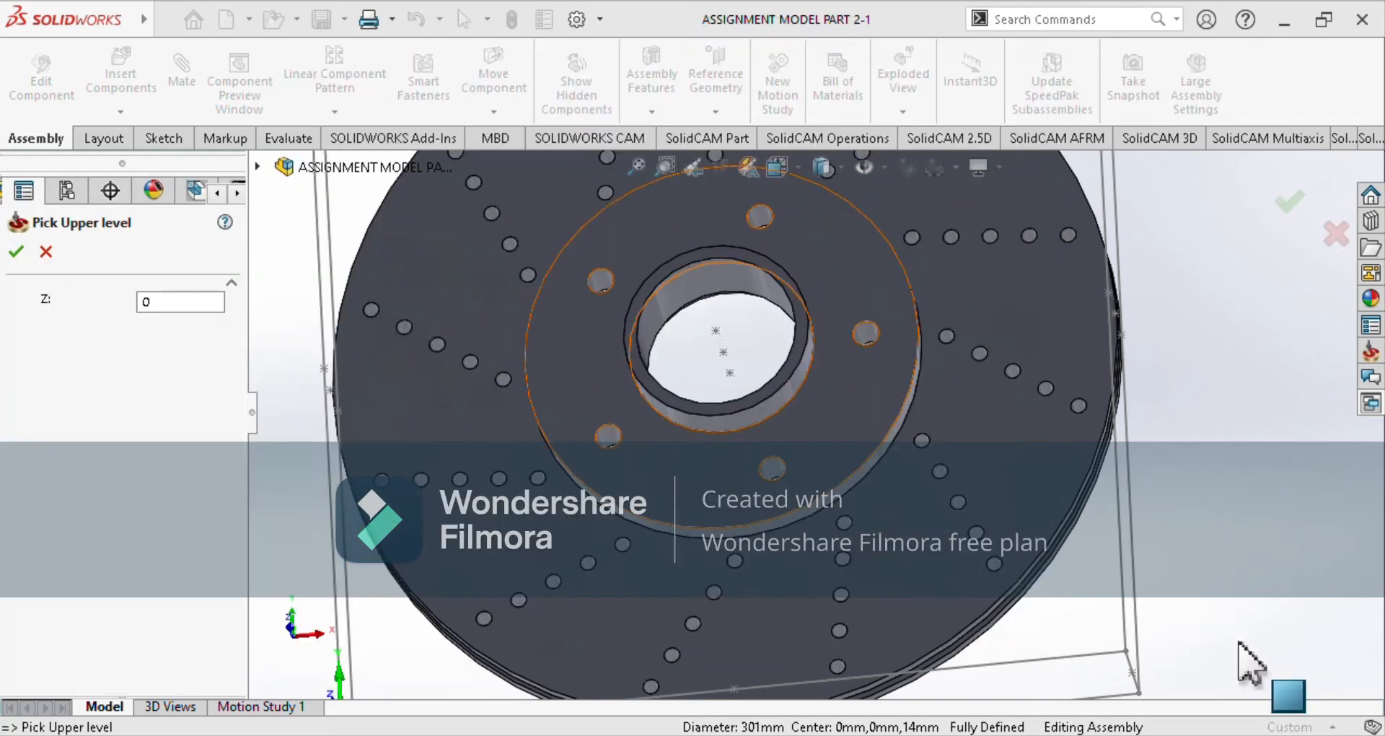
left_click(826, 428)
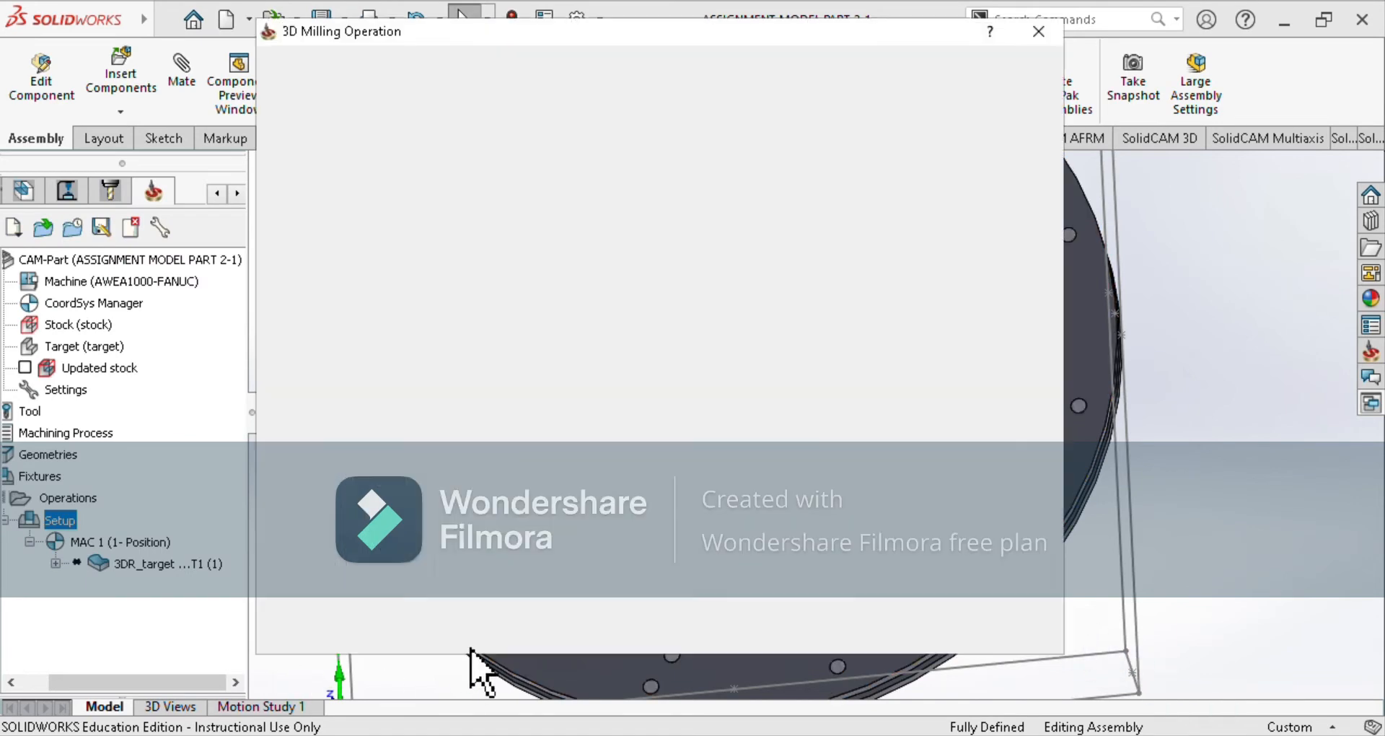
left_click(551, 352)
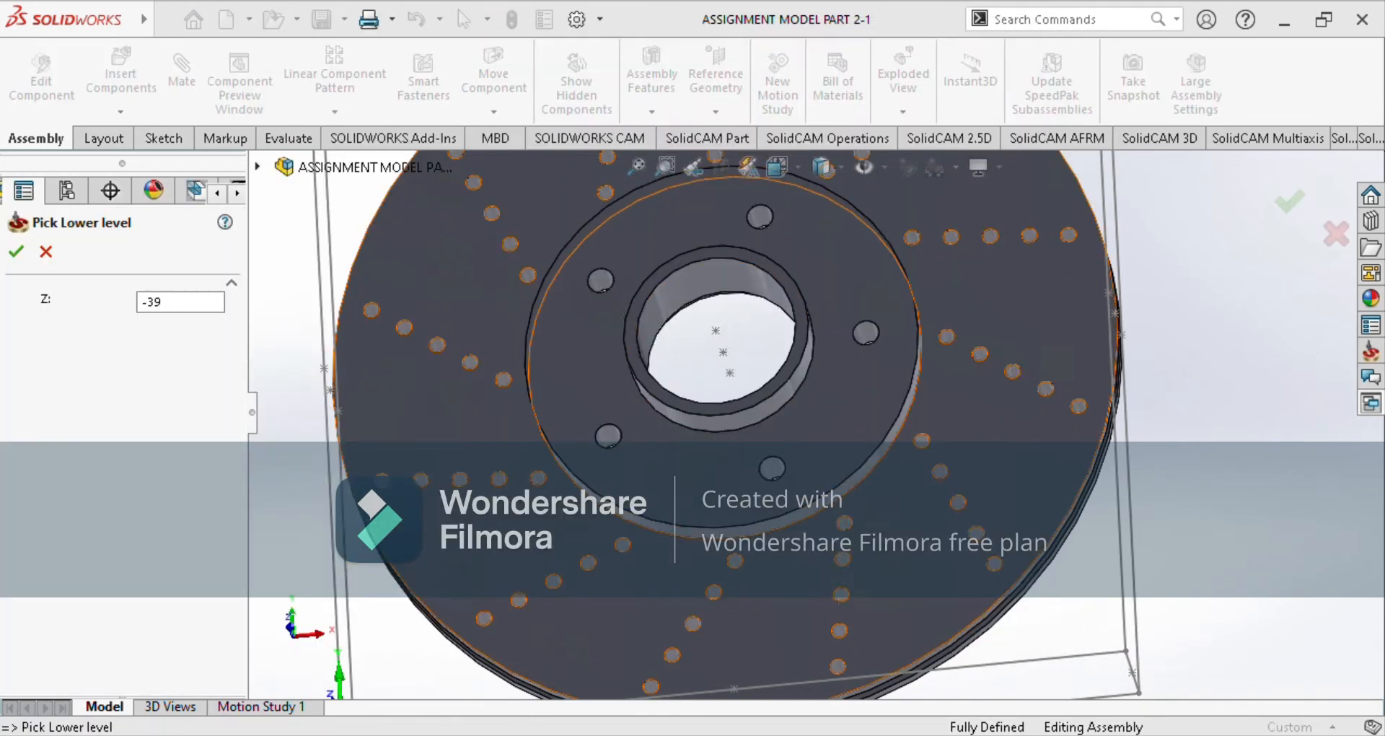
left_click(901, 550)
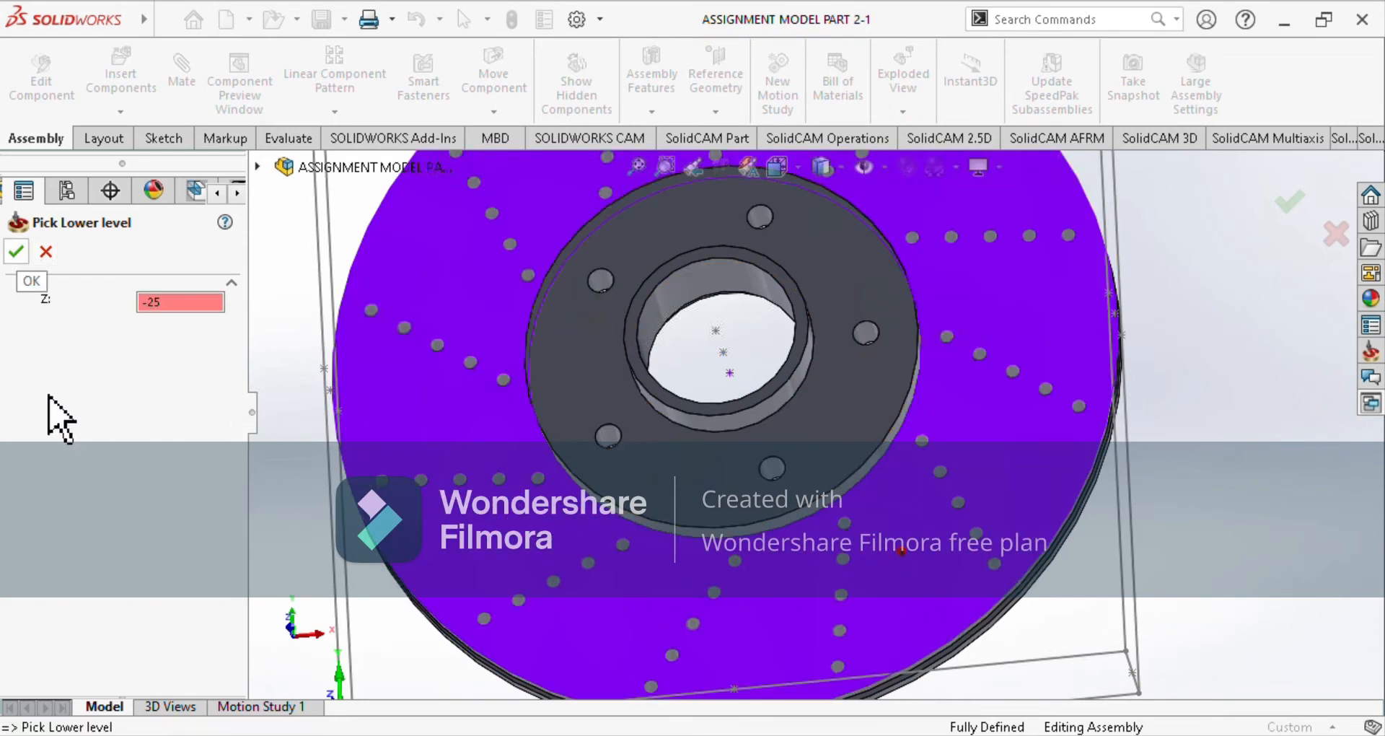
key("Return")
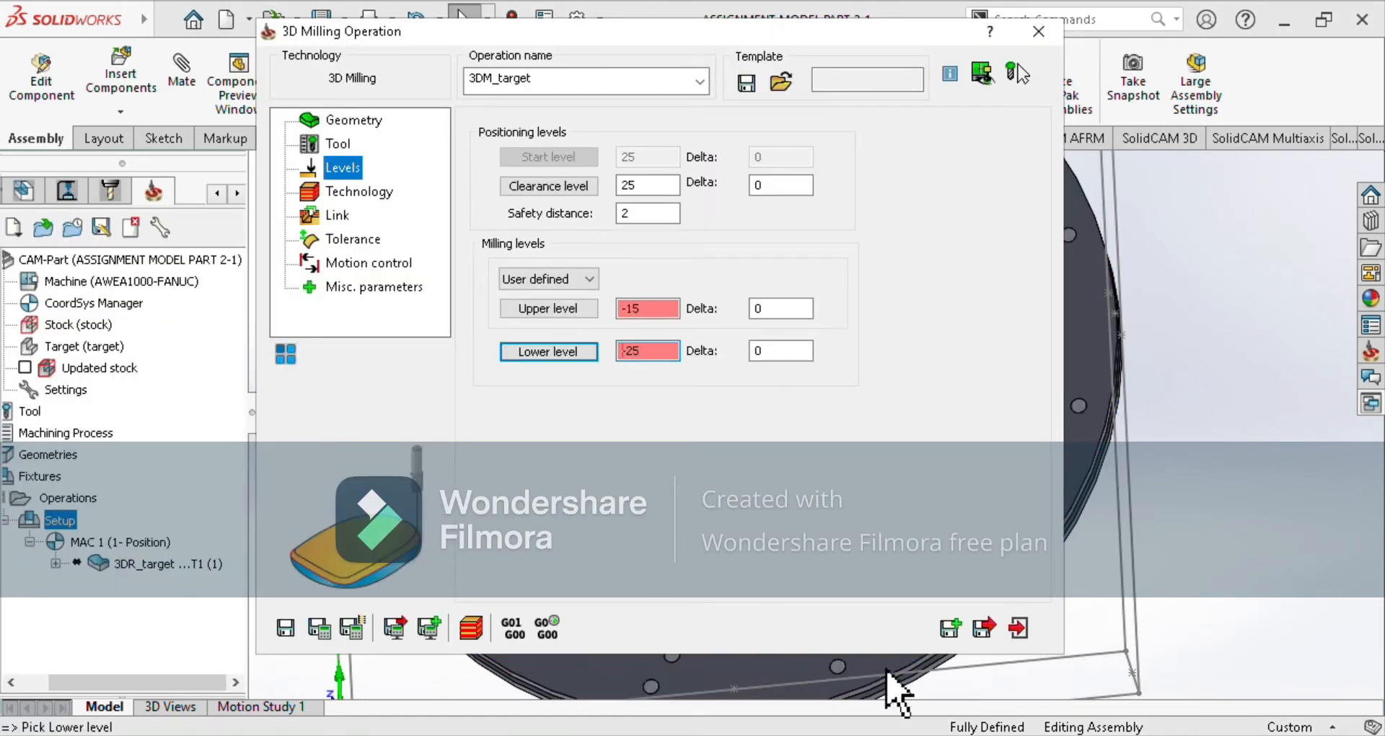
Choose Contour roughing for the second 3D Milling operation, then save and exit it.
left_click(355, 192)
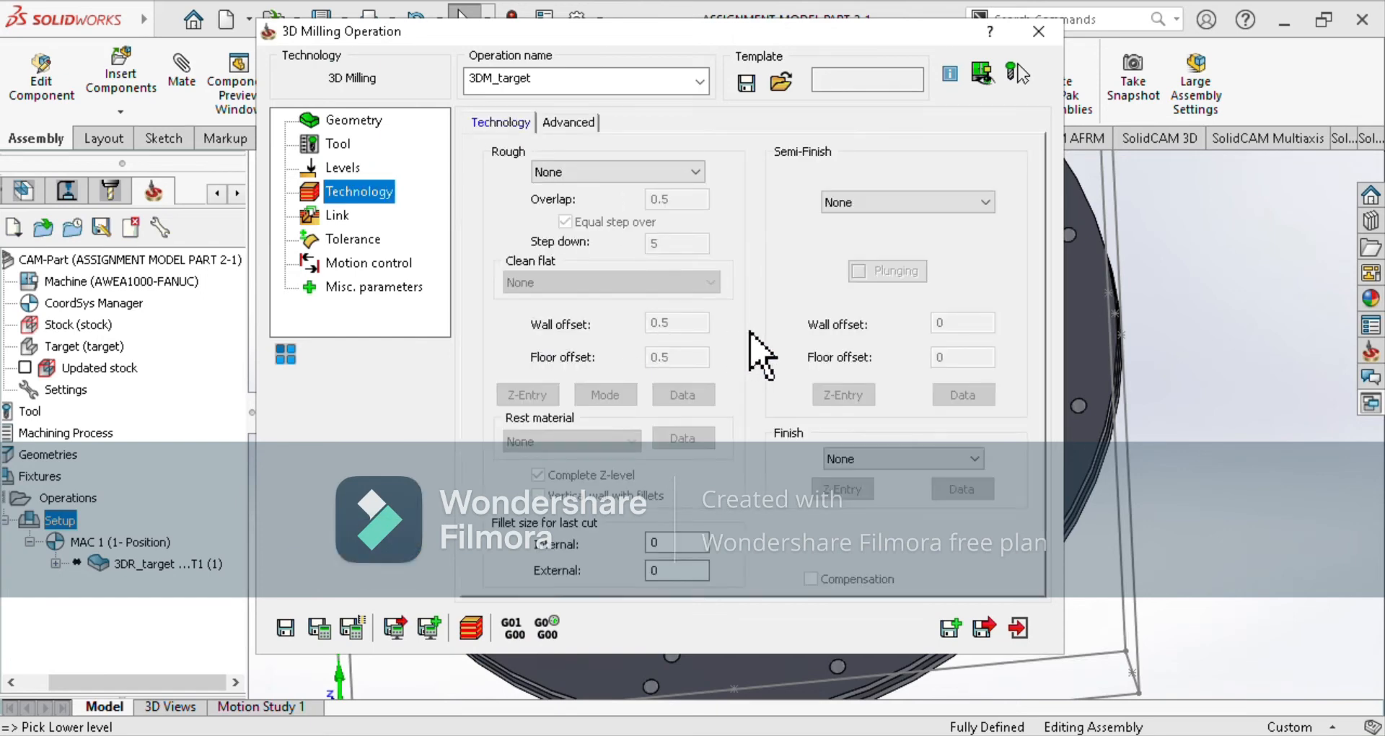
left_click(574, 172)
left_click(555, 219)
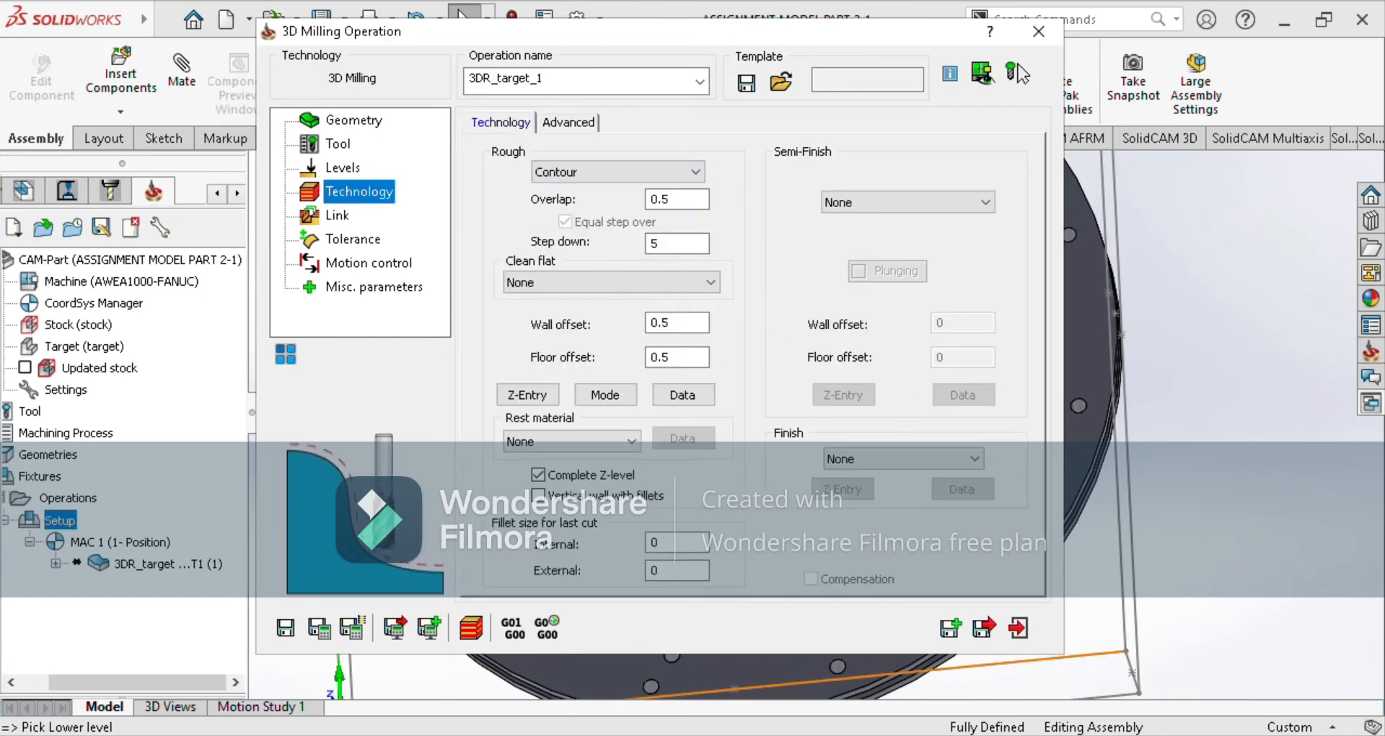
left_click(984, 627)
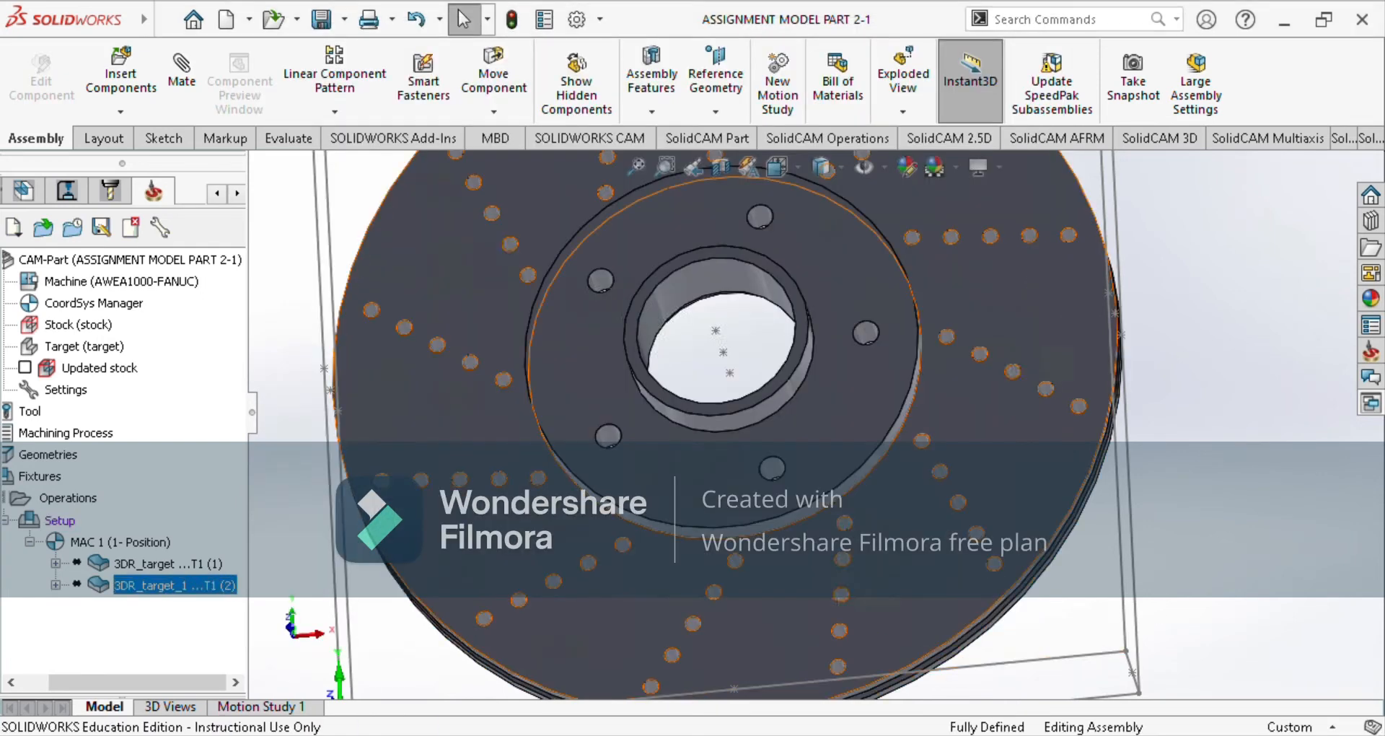
Add a third 3D Milling operation on the target under Setup.
right_click(59, 519)
mouse_move(238, 347)
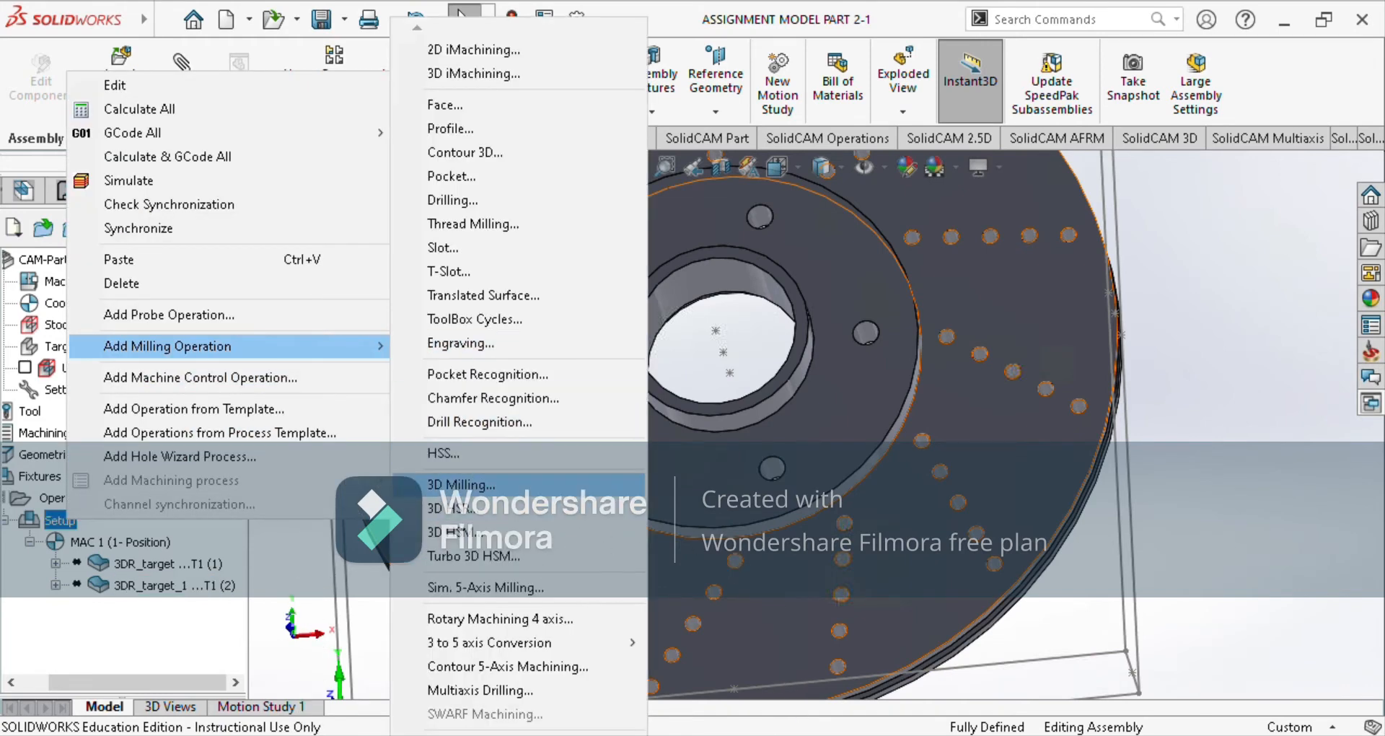
left_click(461, 484)
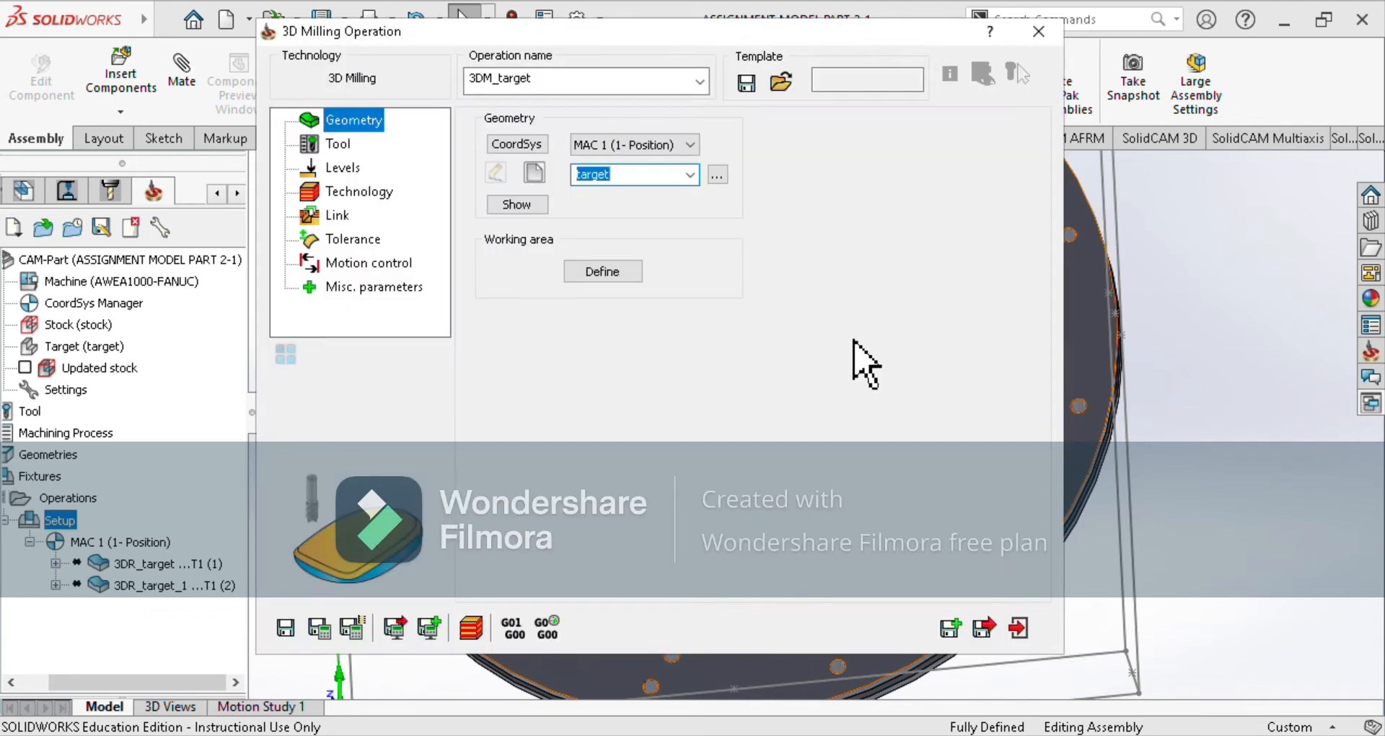
Define working area w_a2 from the central bore's inner edge and accept the External working area.
left_click(602, 271)
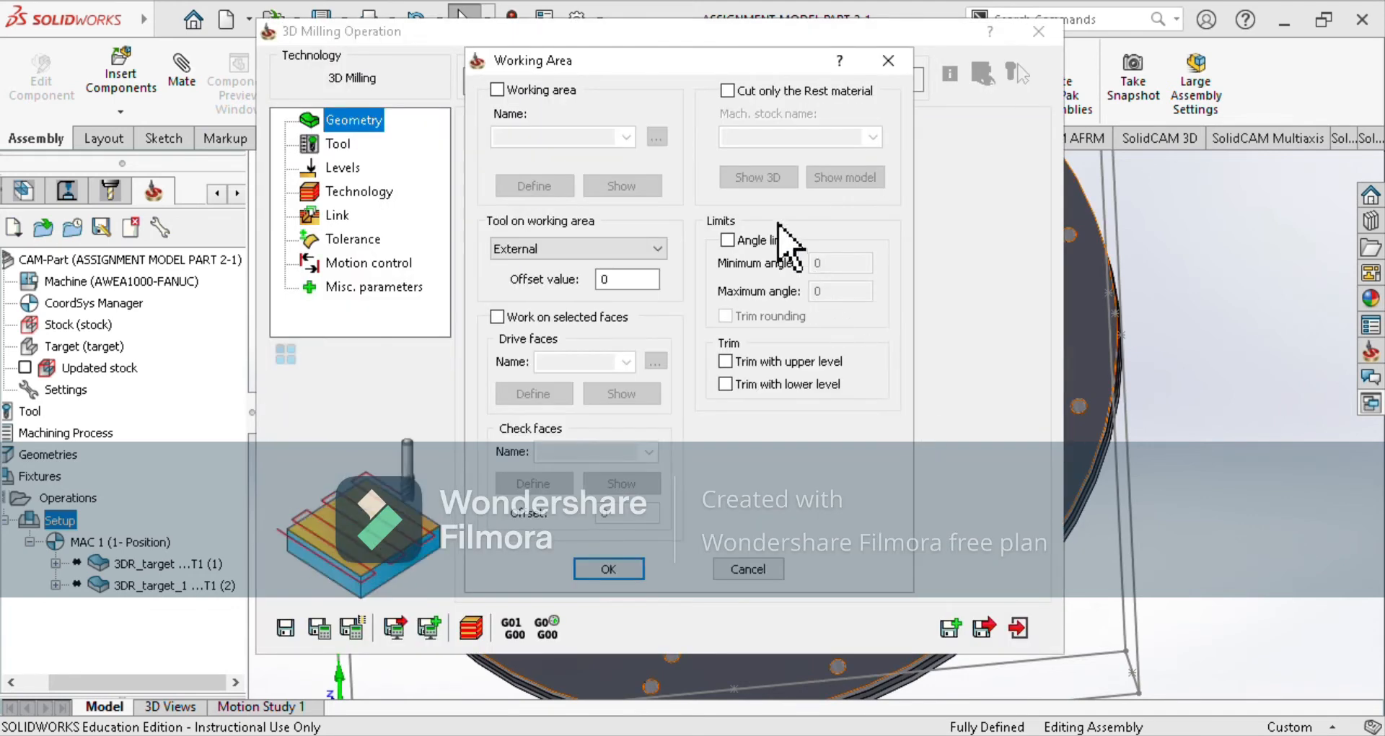
left_click(497, 90)
left_click(534, 186)
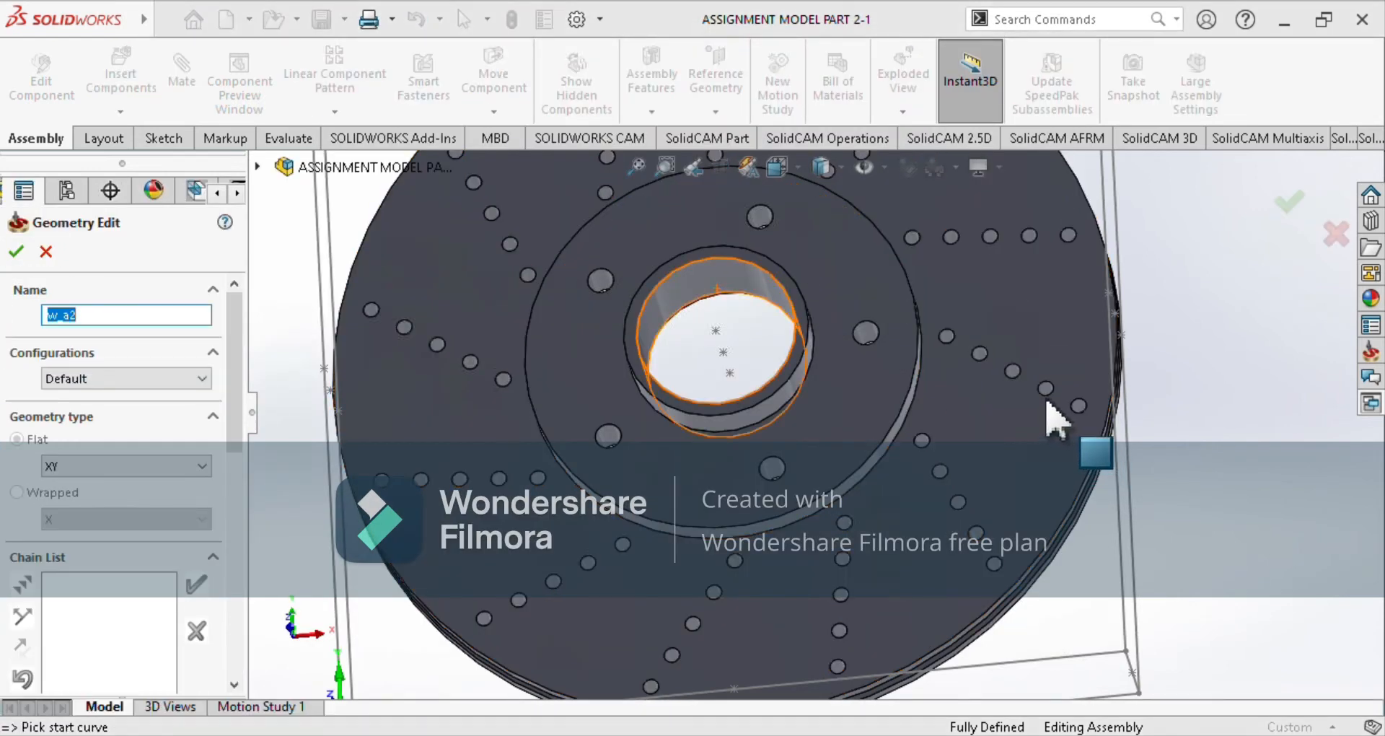
left_click(693, 262)
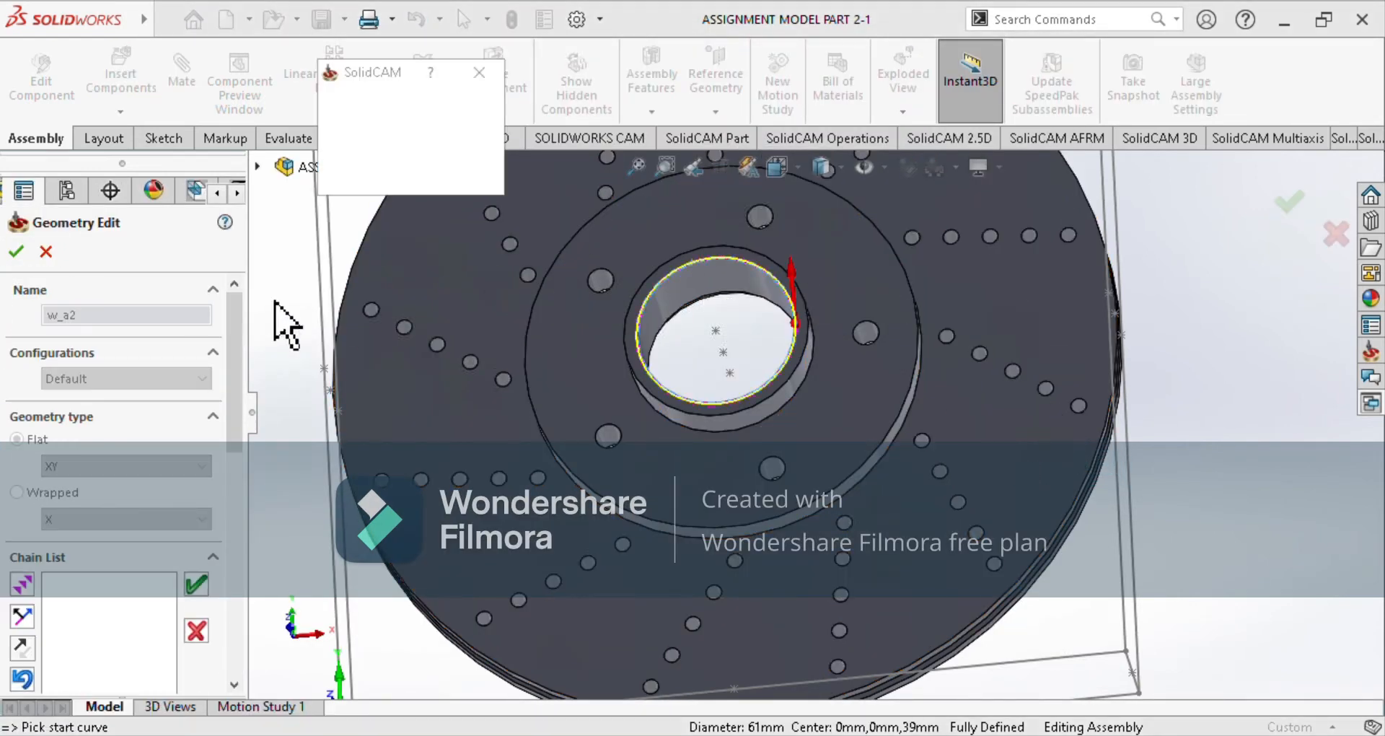
key("Return")
key("Return")
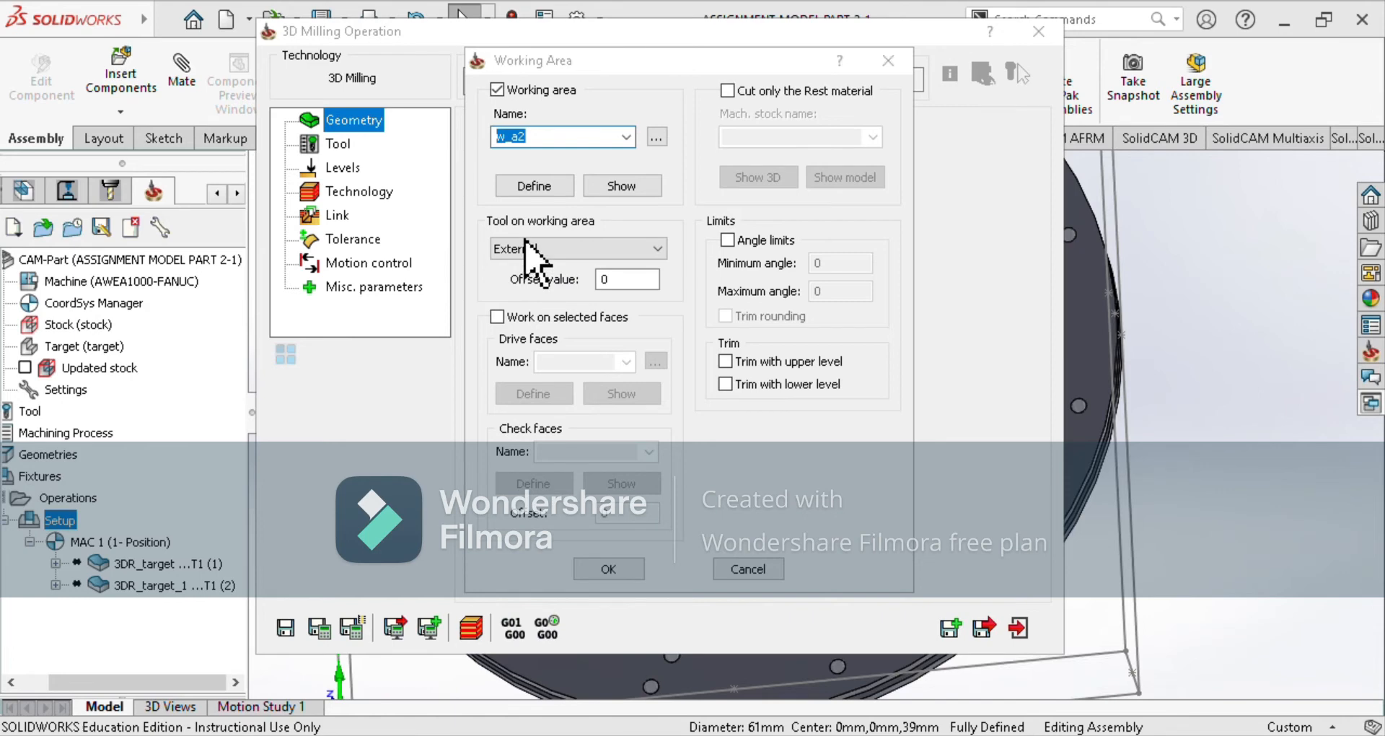
left_click(608, 569)
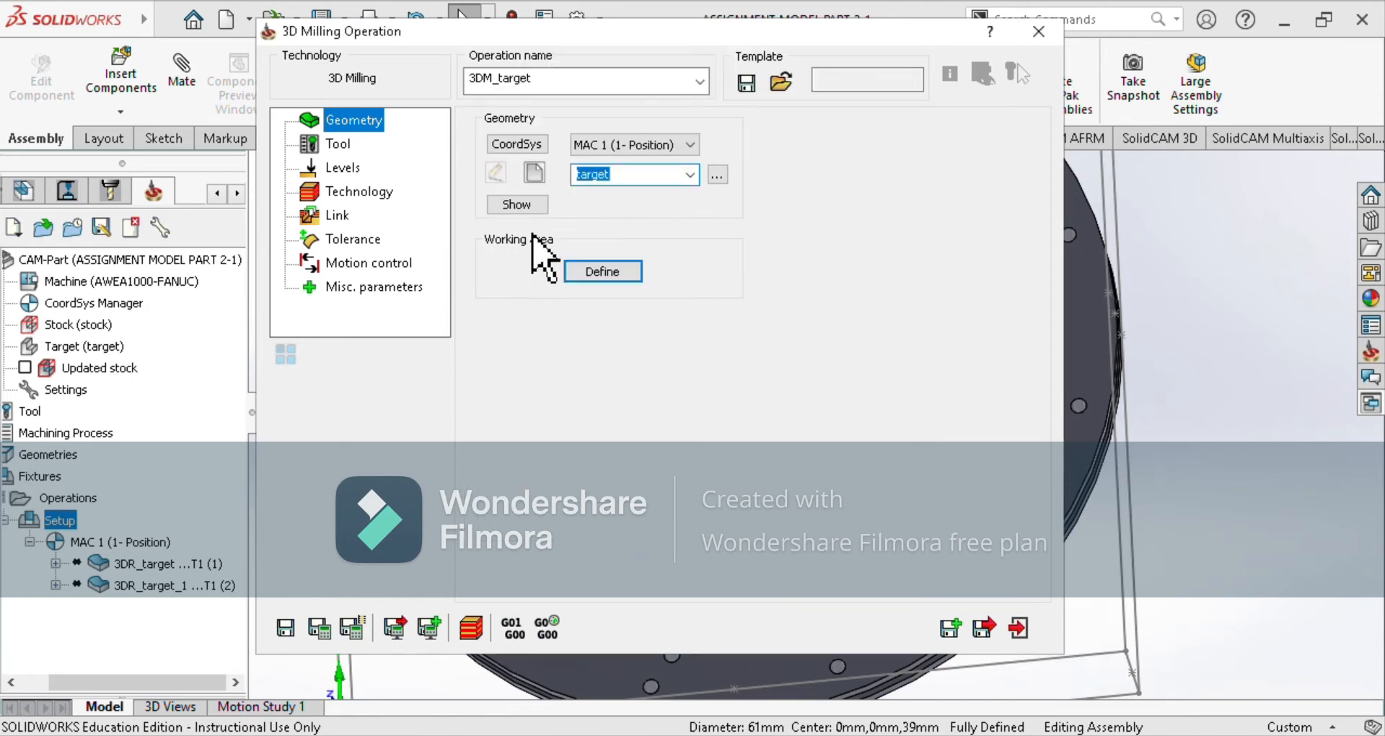
Give the third 3D Milling operation tool 1, the 25 mm end mill, with Contour roughing, then save and exit it.
left_click(337, 143)
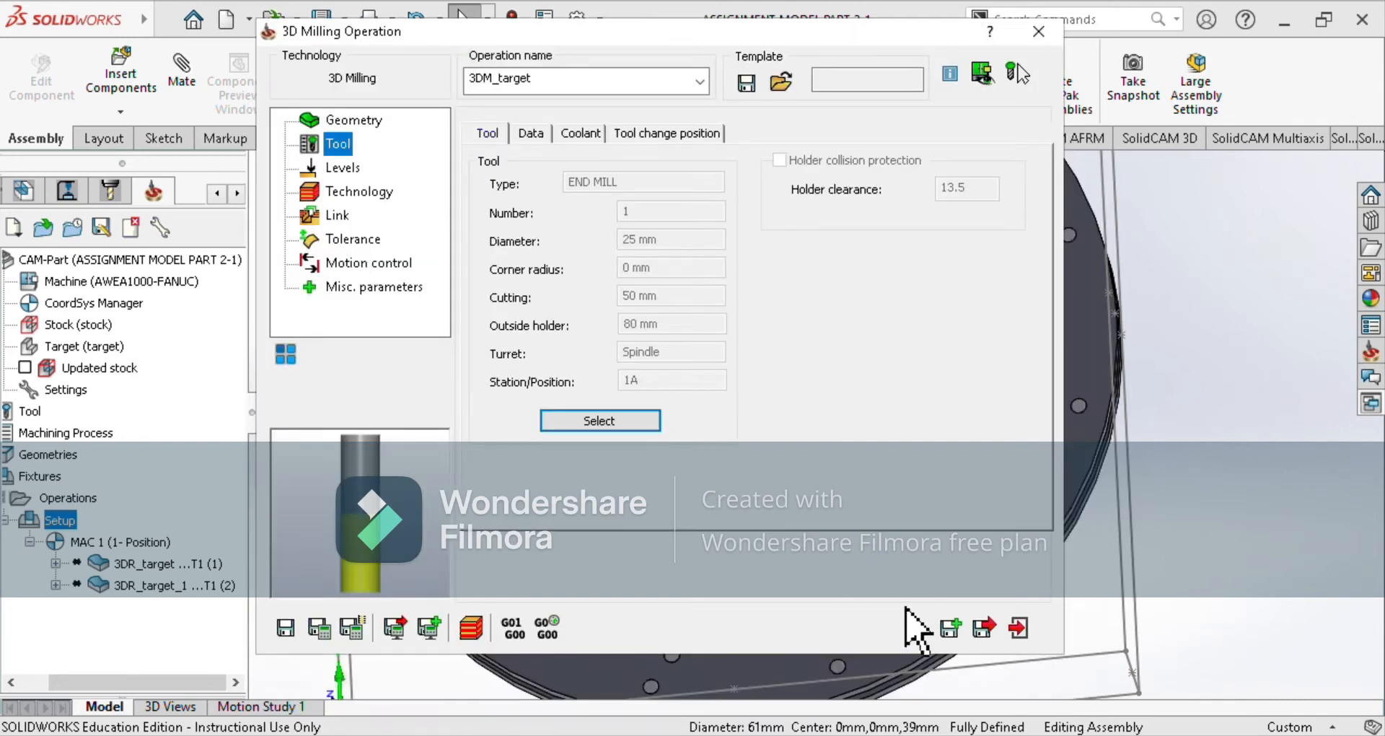
left_click(342, 168)
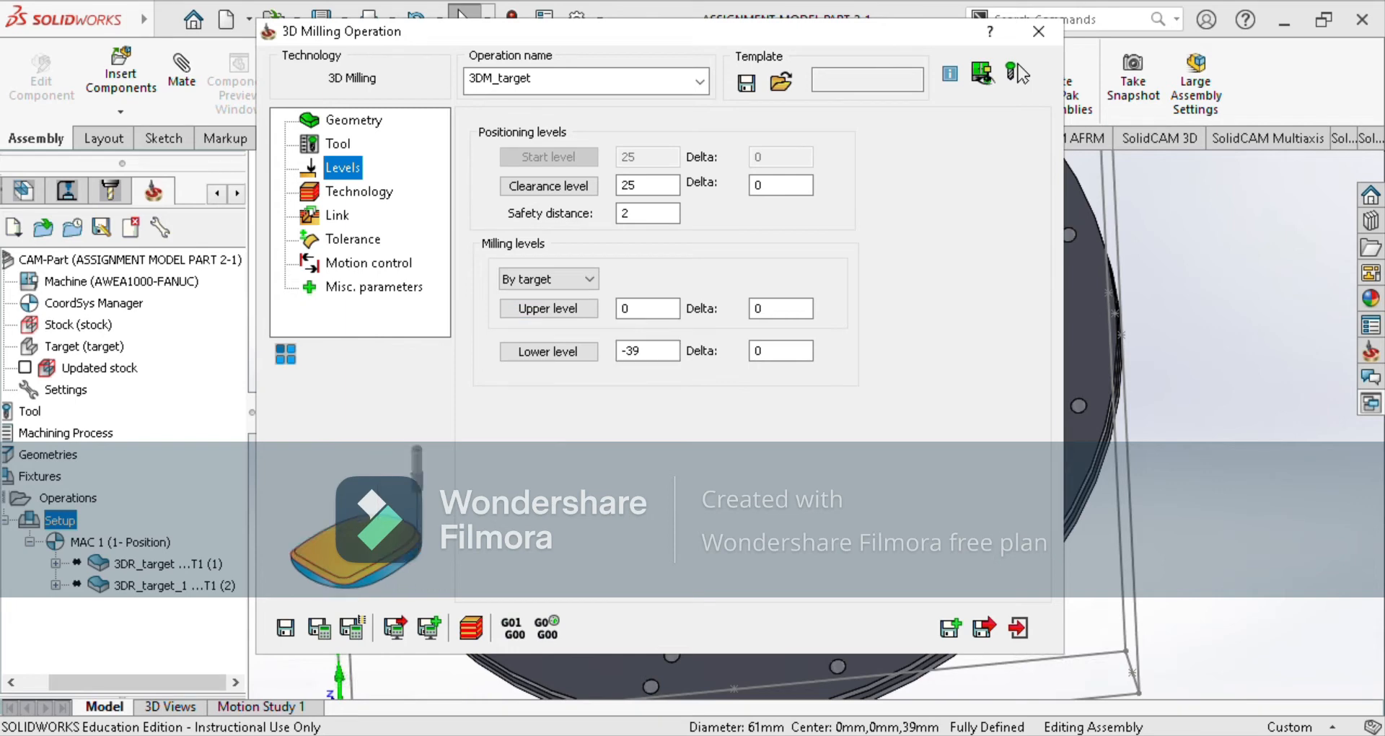
left_click(368, 193)
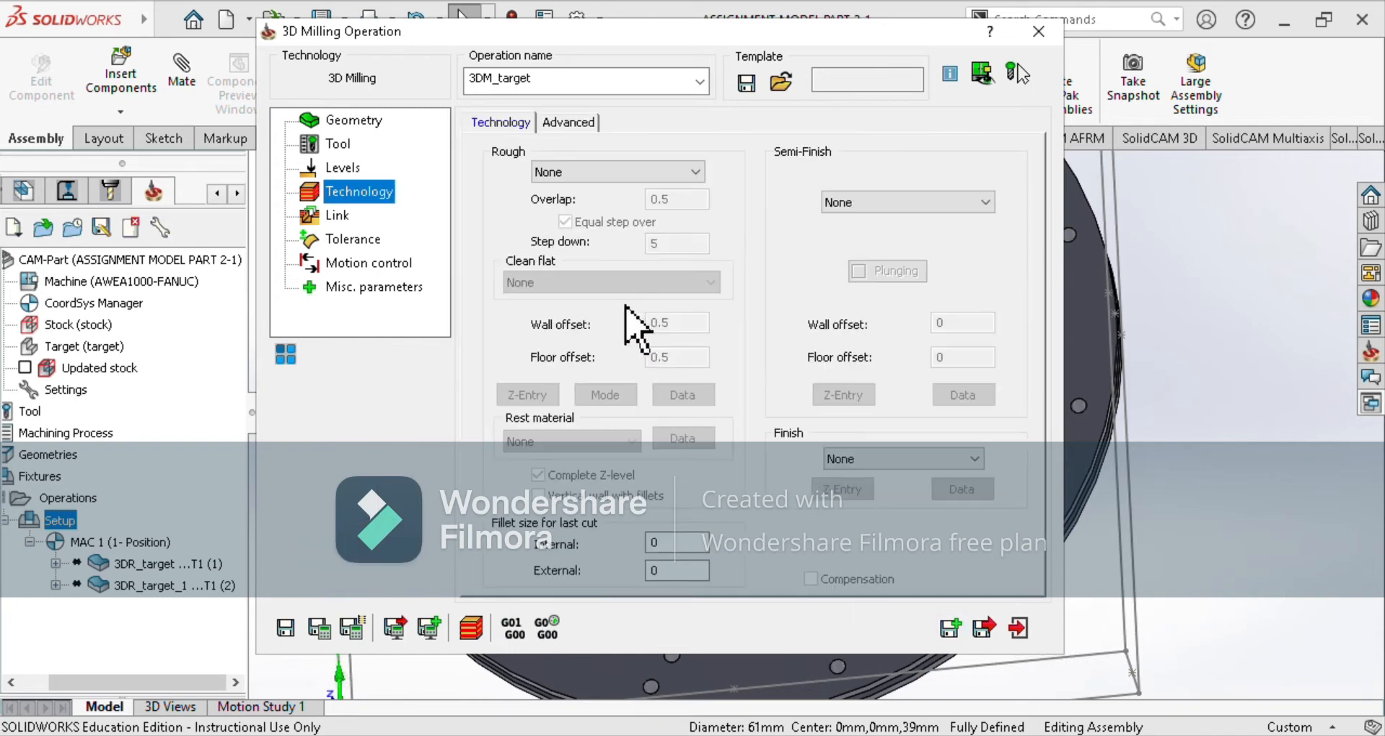
left_click(582, 171)
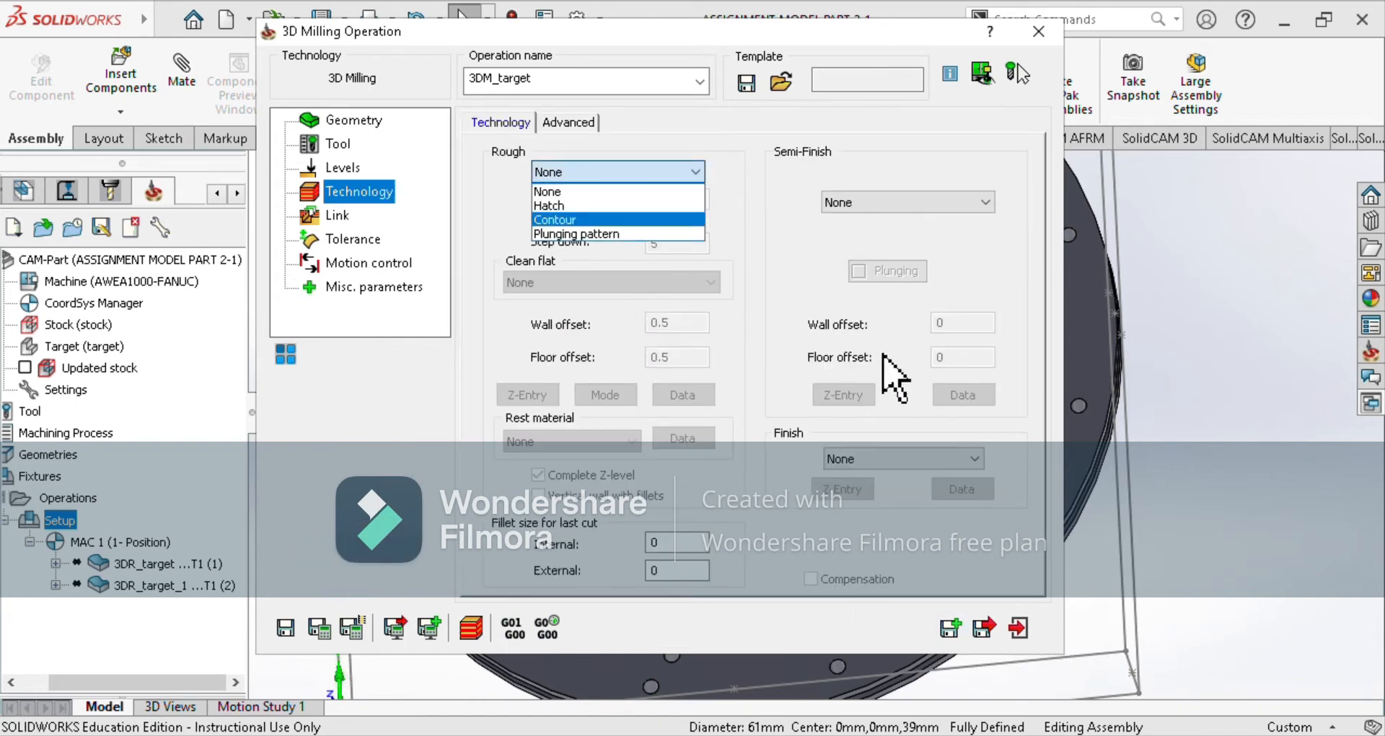
key("Down")
key("Return")
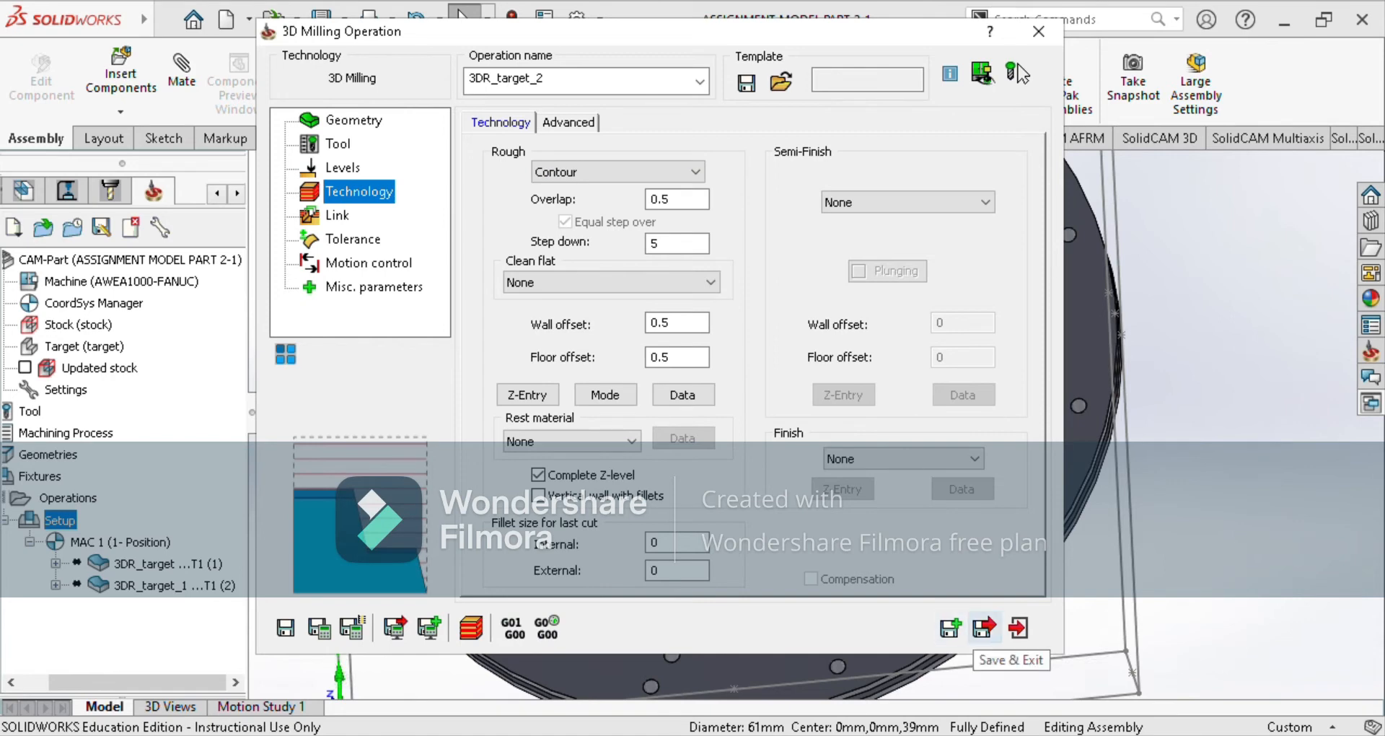
left_click(984, 628)
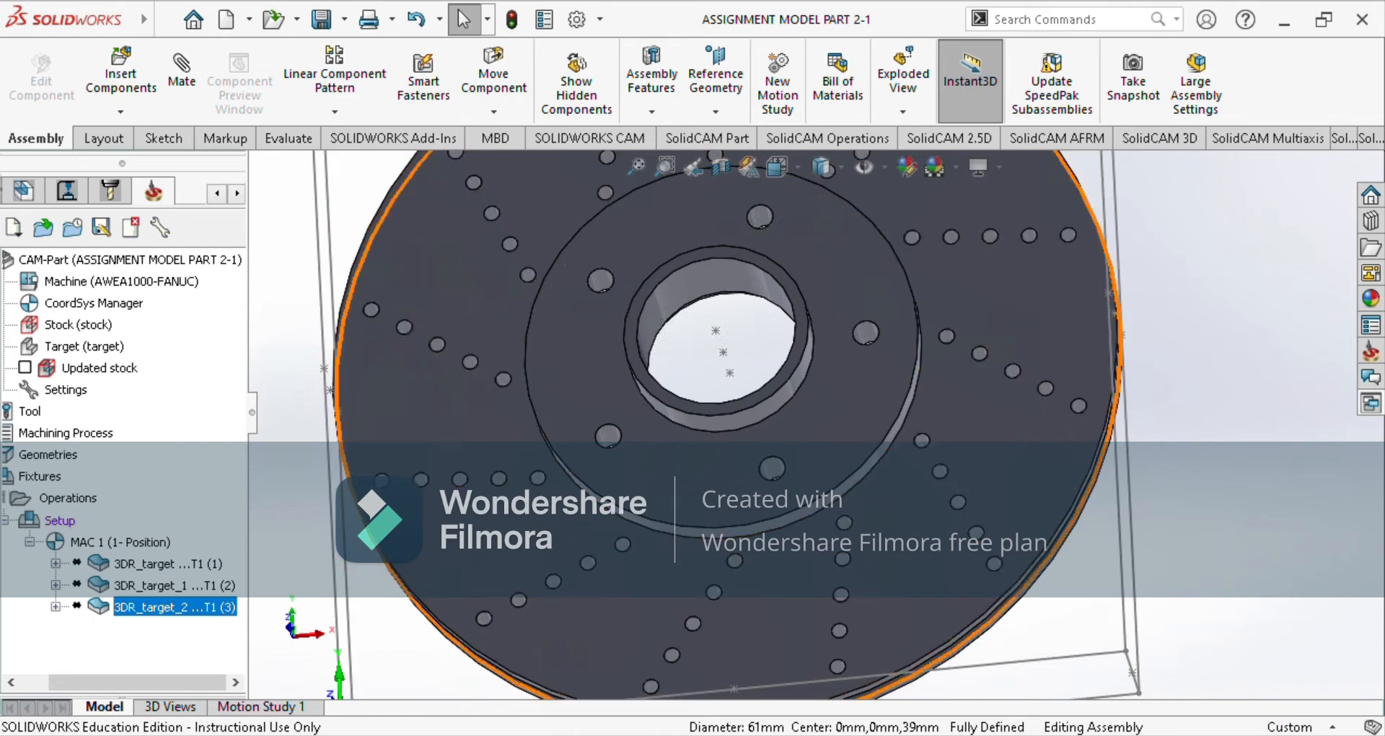
Add a 2D Drilling operation under Setup and start a new drill geometry named drill.
right_click(58, 519)
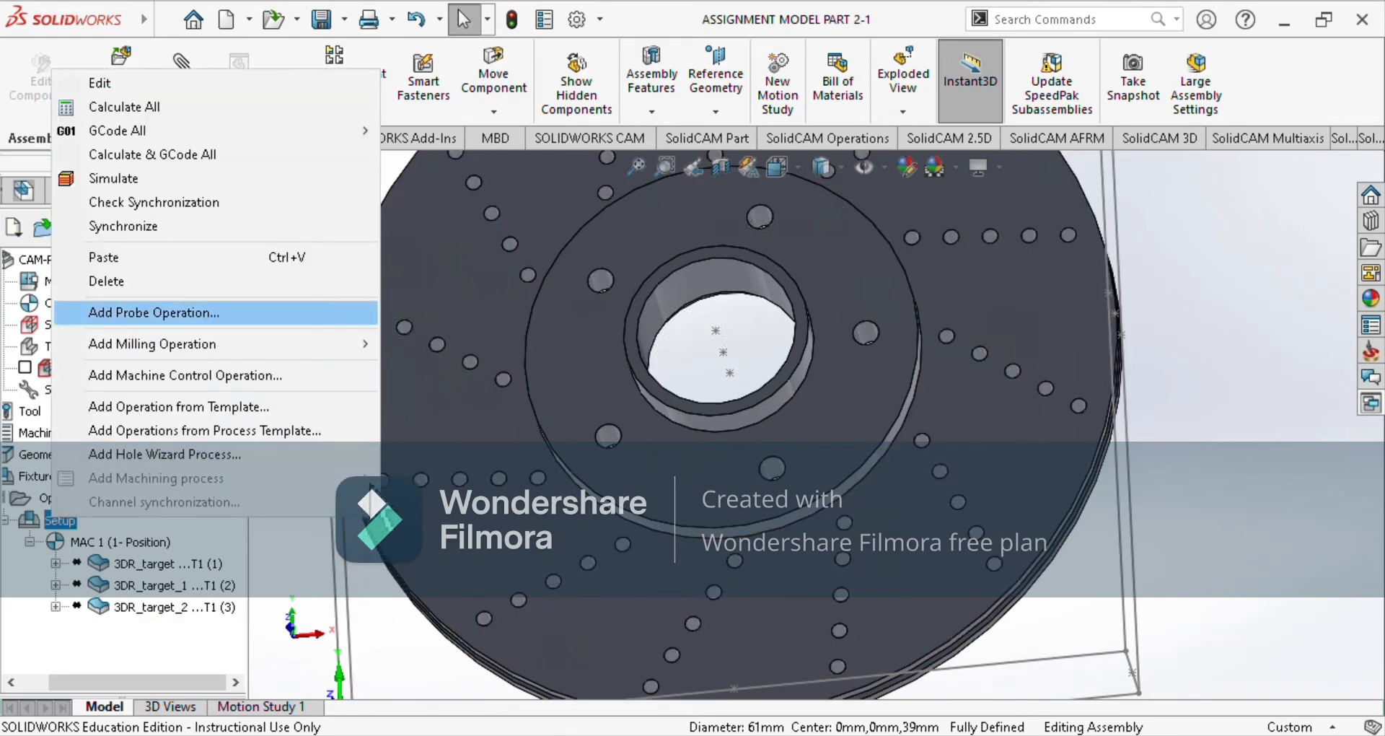
mouse_move(320, 347)
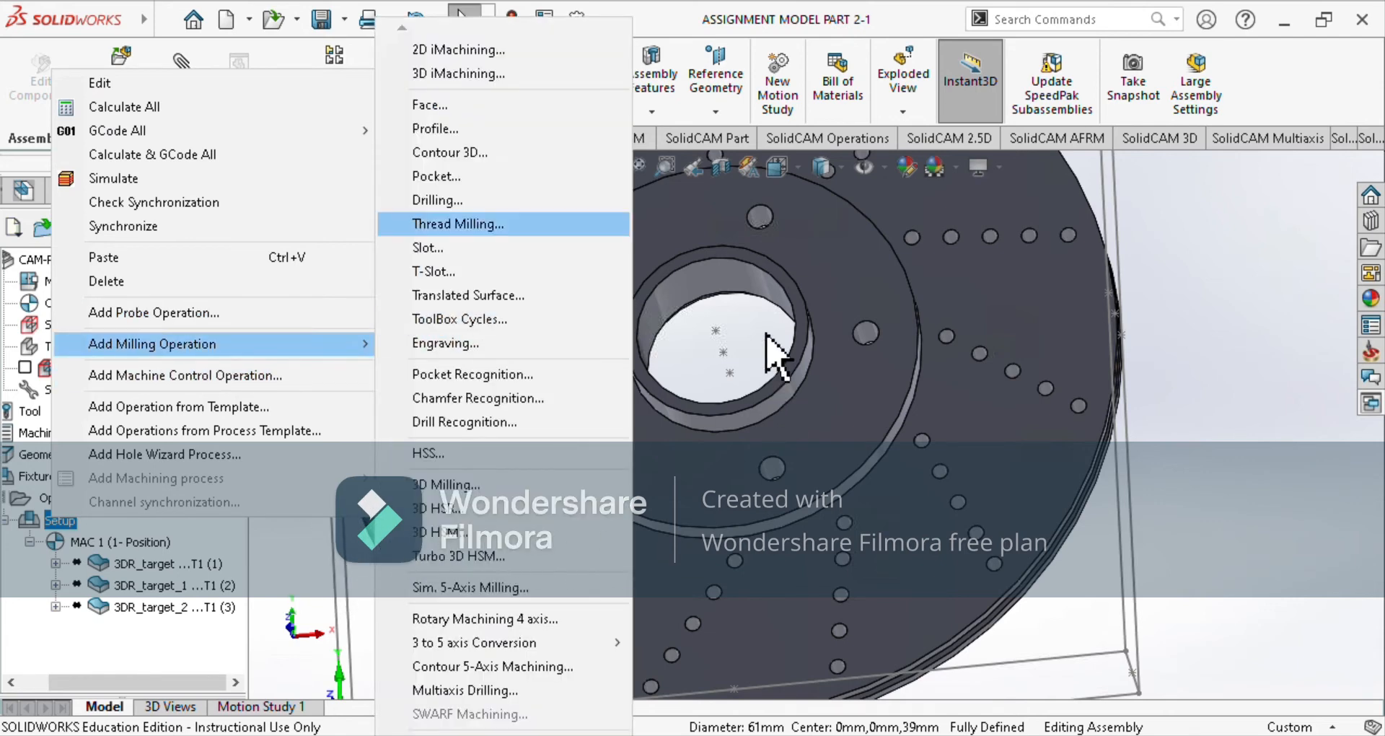
left_click(444, 200)
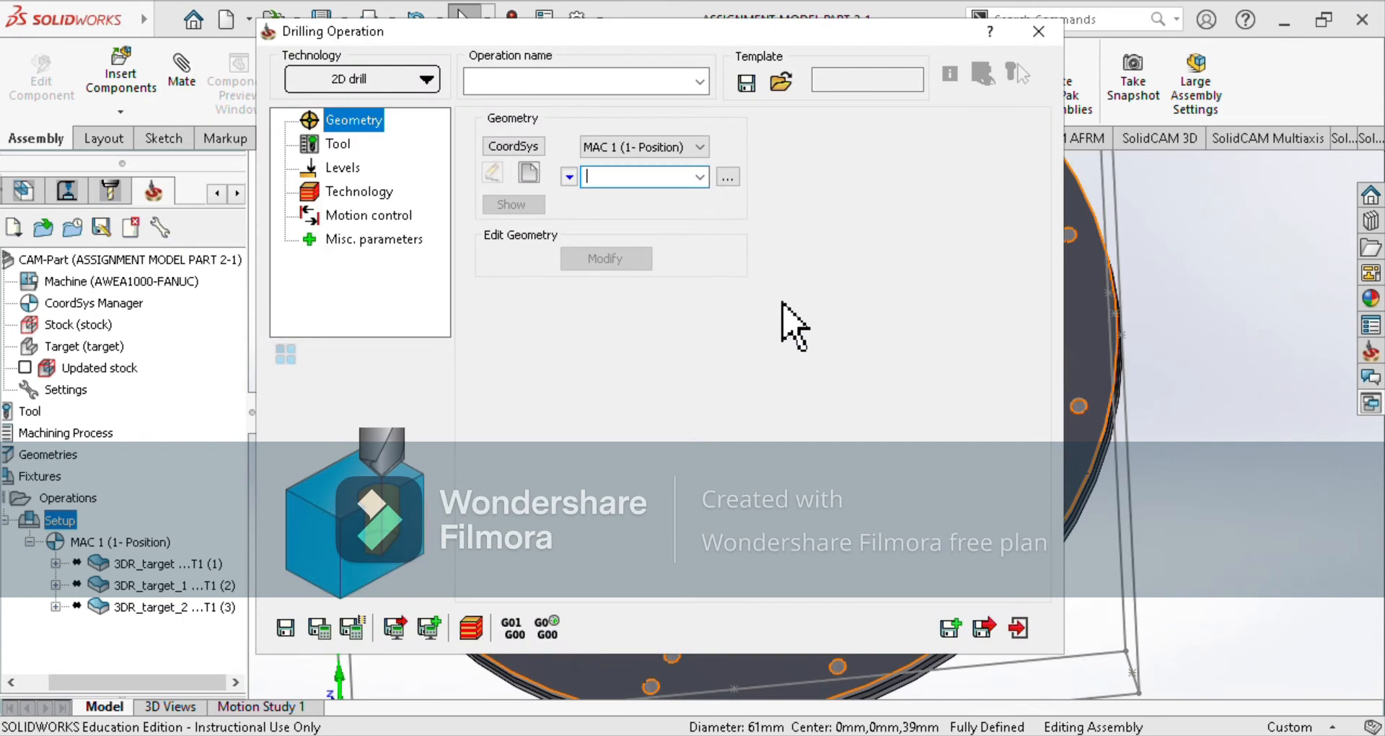
left_click(530, 173)
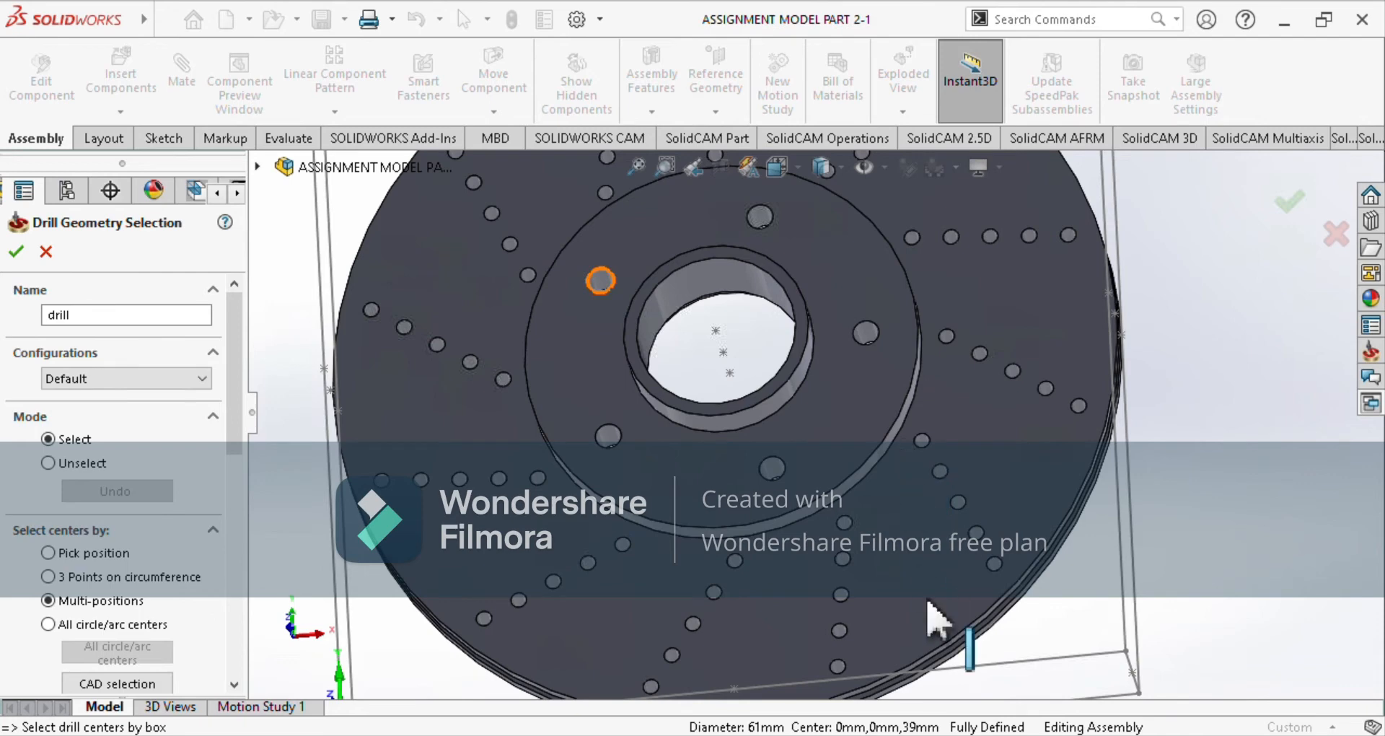
Select the centers of the five bolt holes on the raised flange as multi-position drill points.
left_click(608, 435)
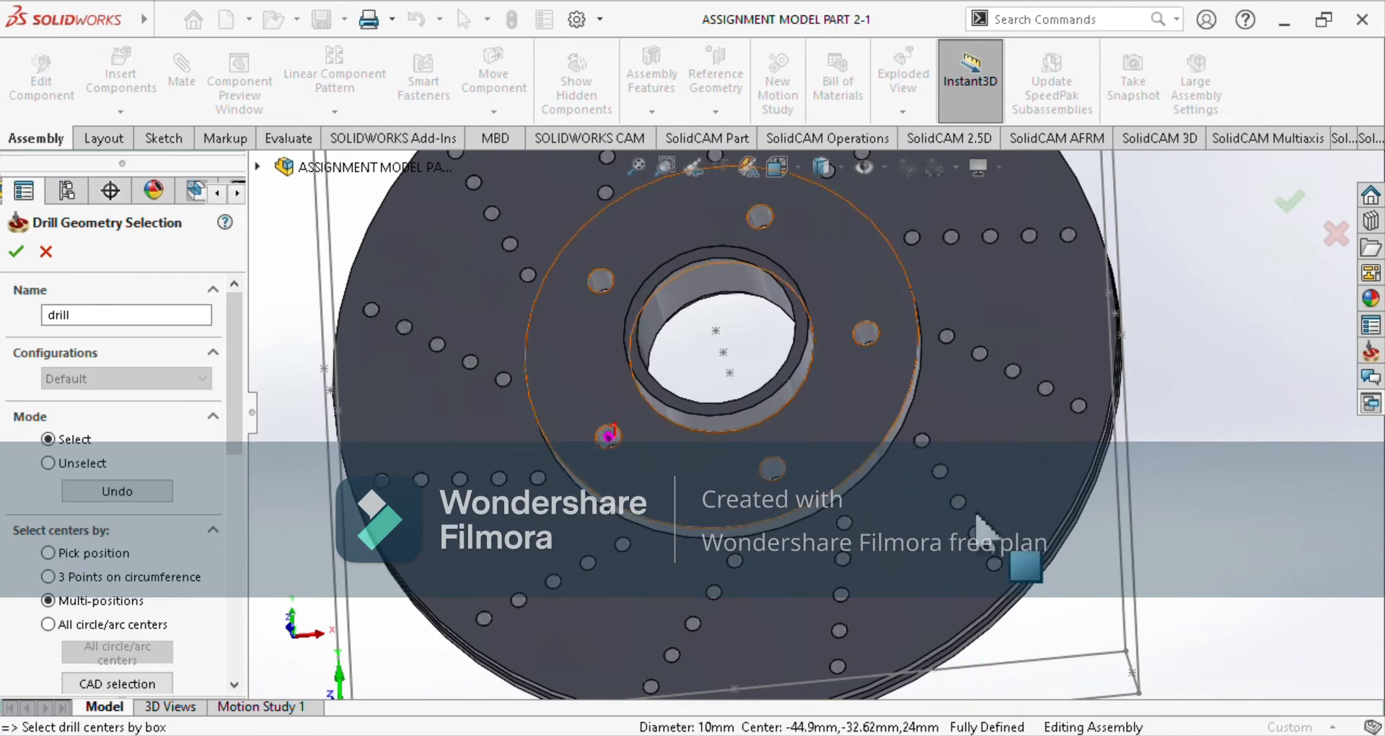
left_click(600, 280)
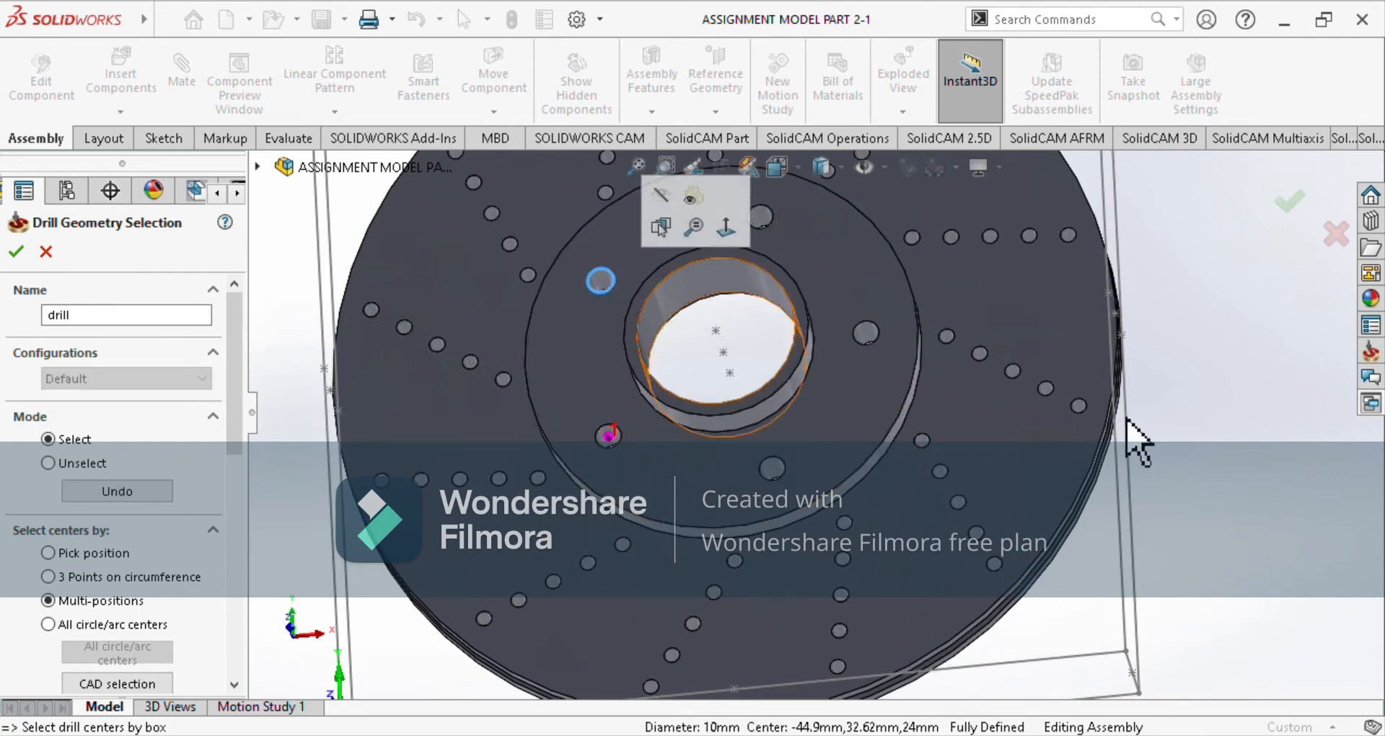
left_click(760, 216)
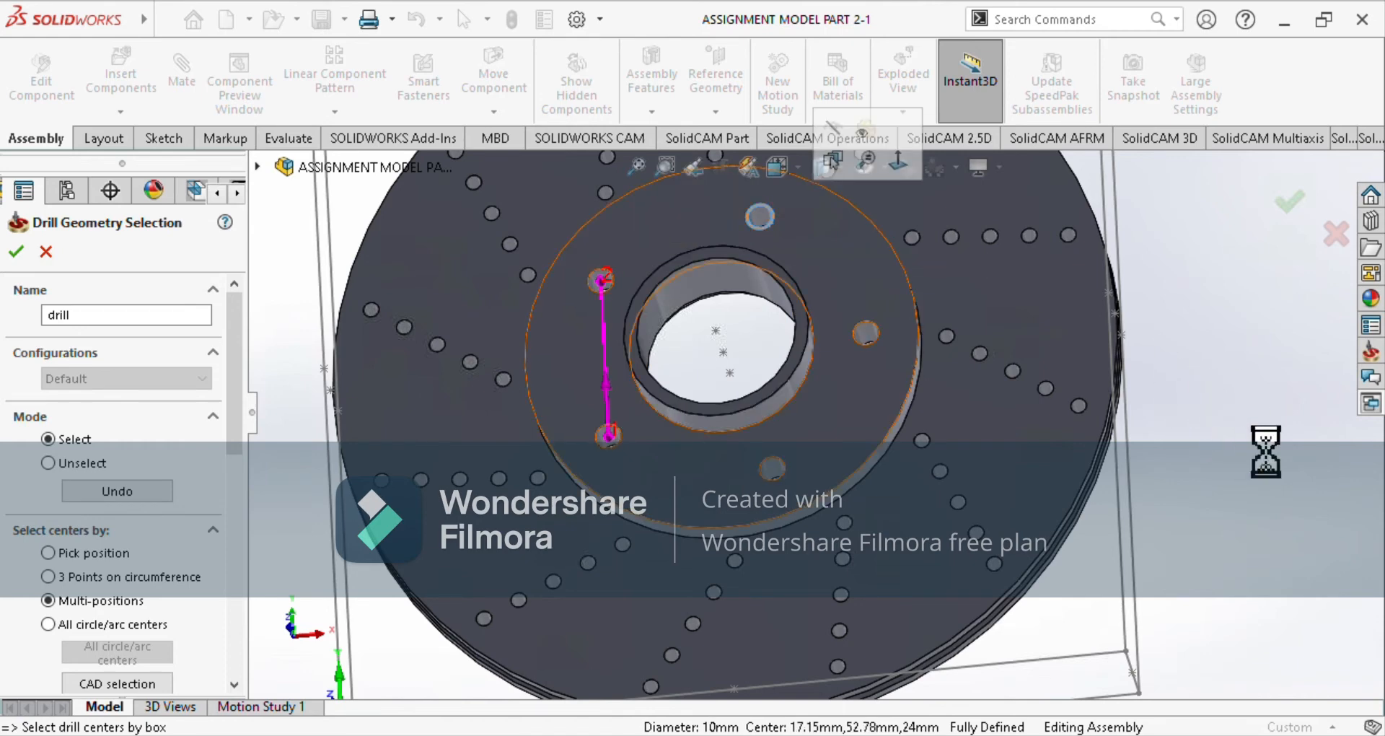
left_click(866, 333)
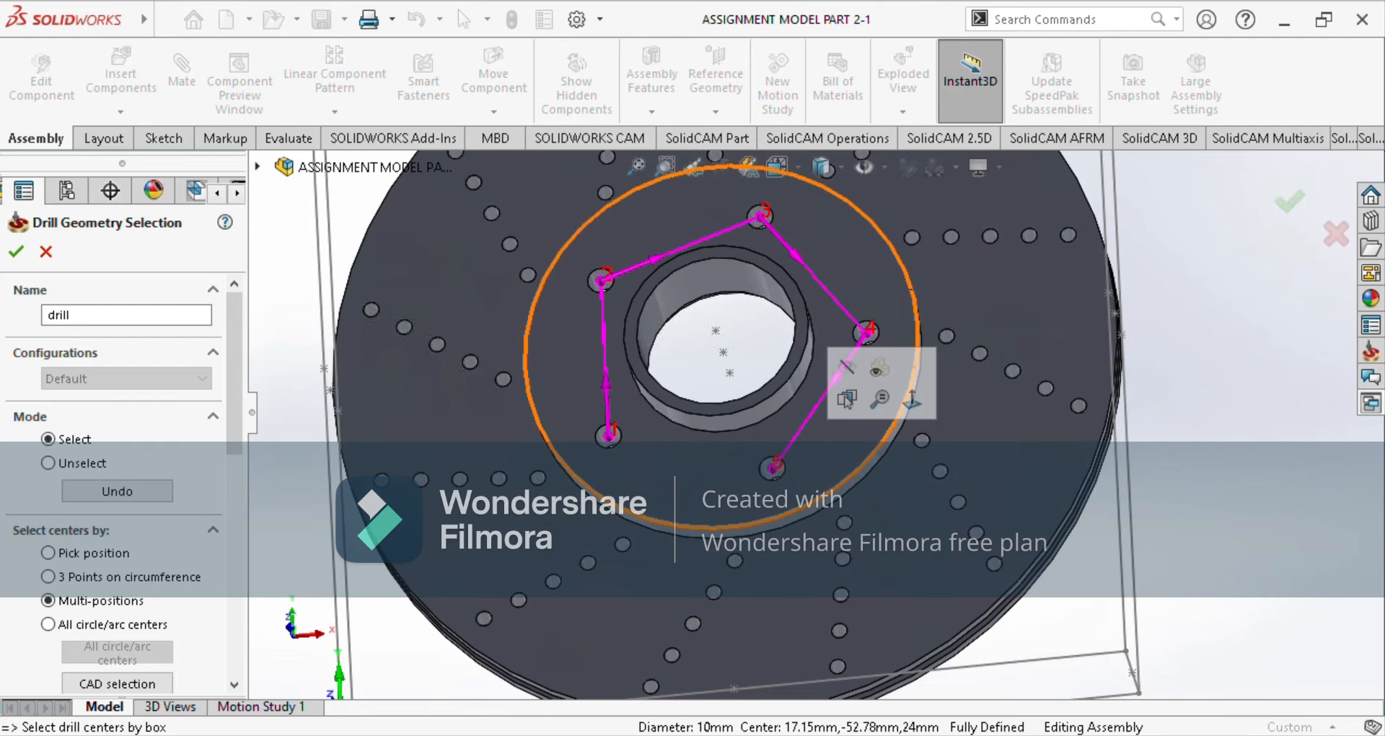
Accept the five-hole drill geometry and assign tool 2 to the drilling operation.
left_click(17, 251)
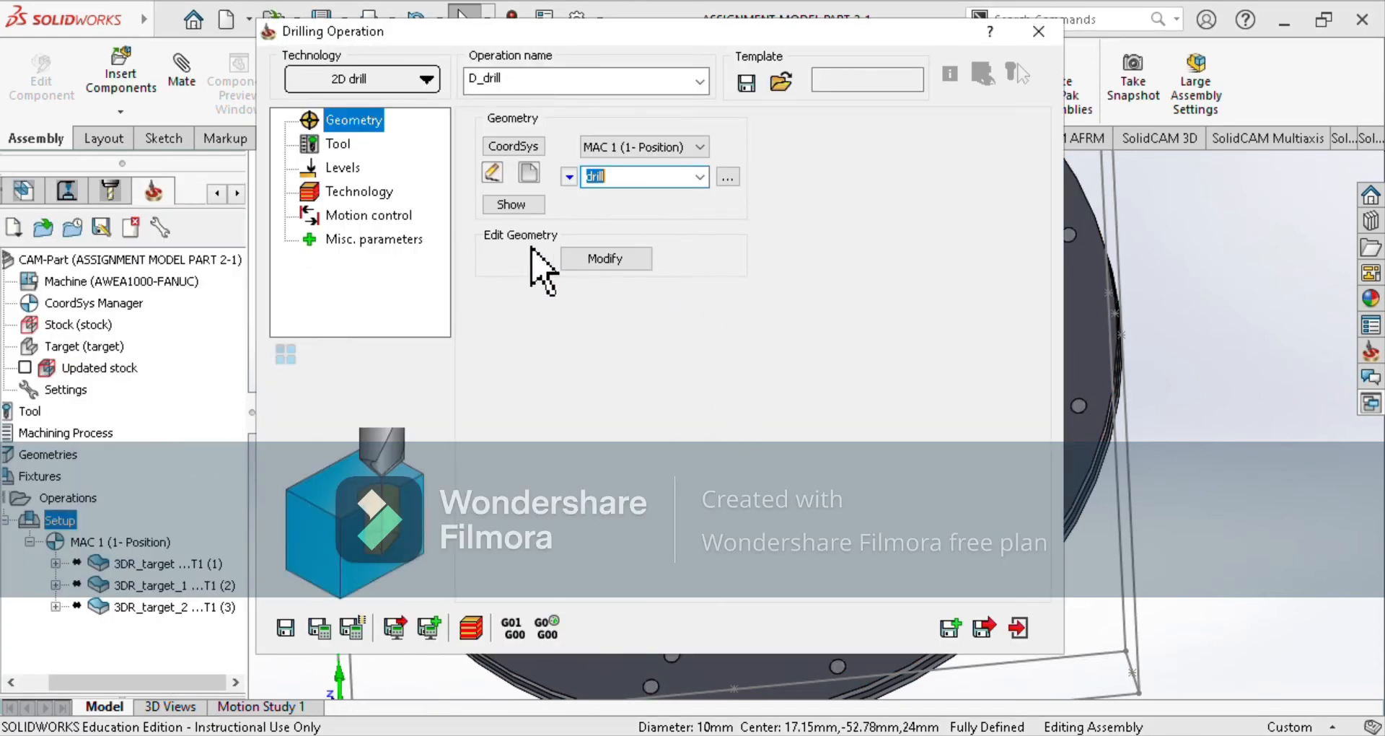
left_click(338, 145)
left_click(613, 484)
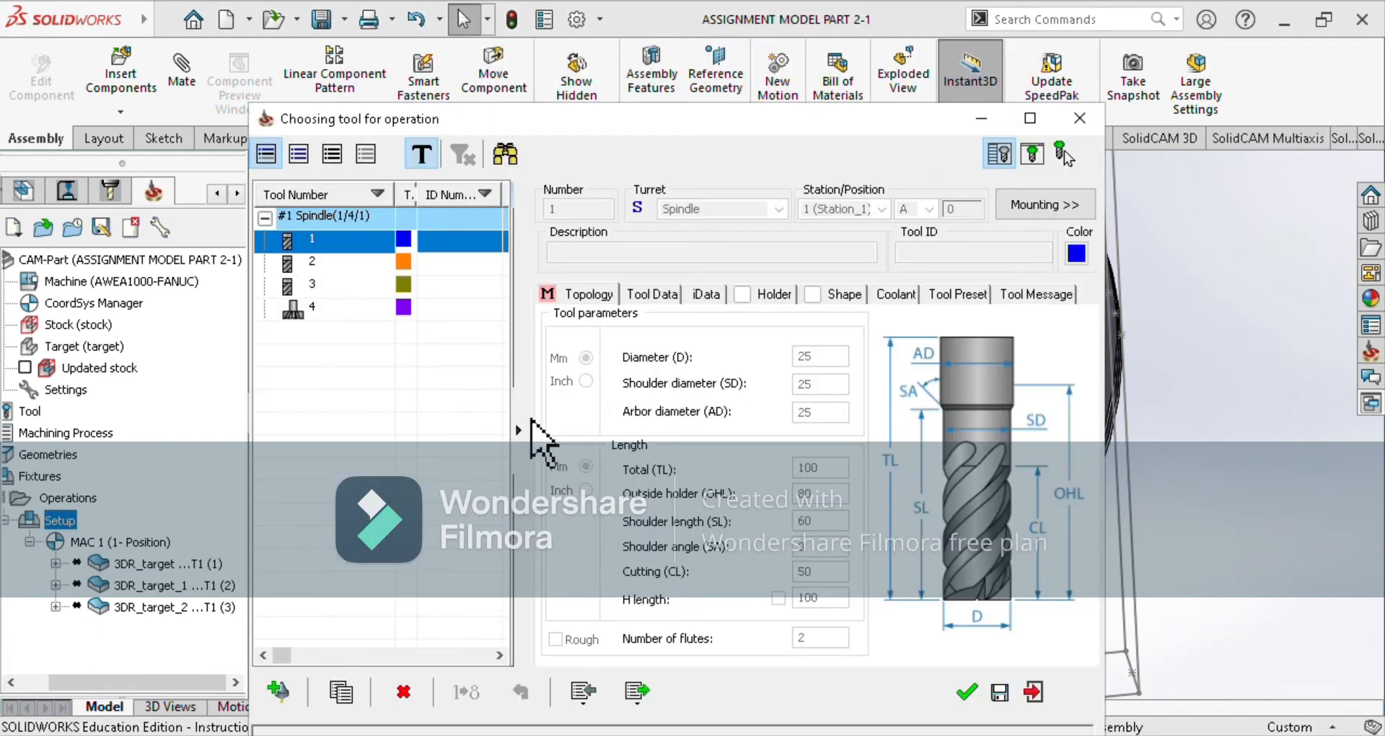
left_click(325, 262)
left_click(966, 692)
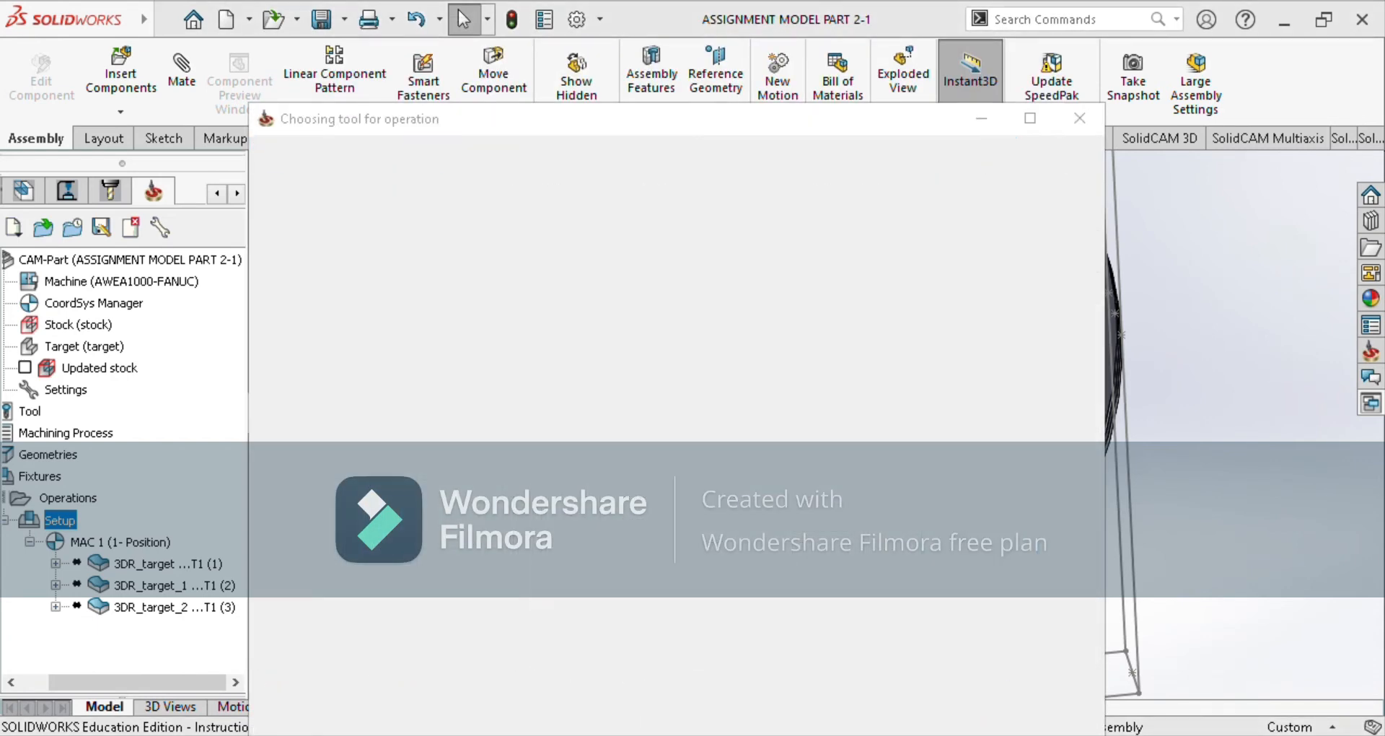
Set the drilling operation's upper level from the raised flange face, then save and exit the operation.
left_click(343, 167)
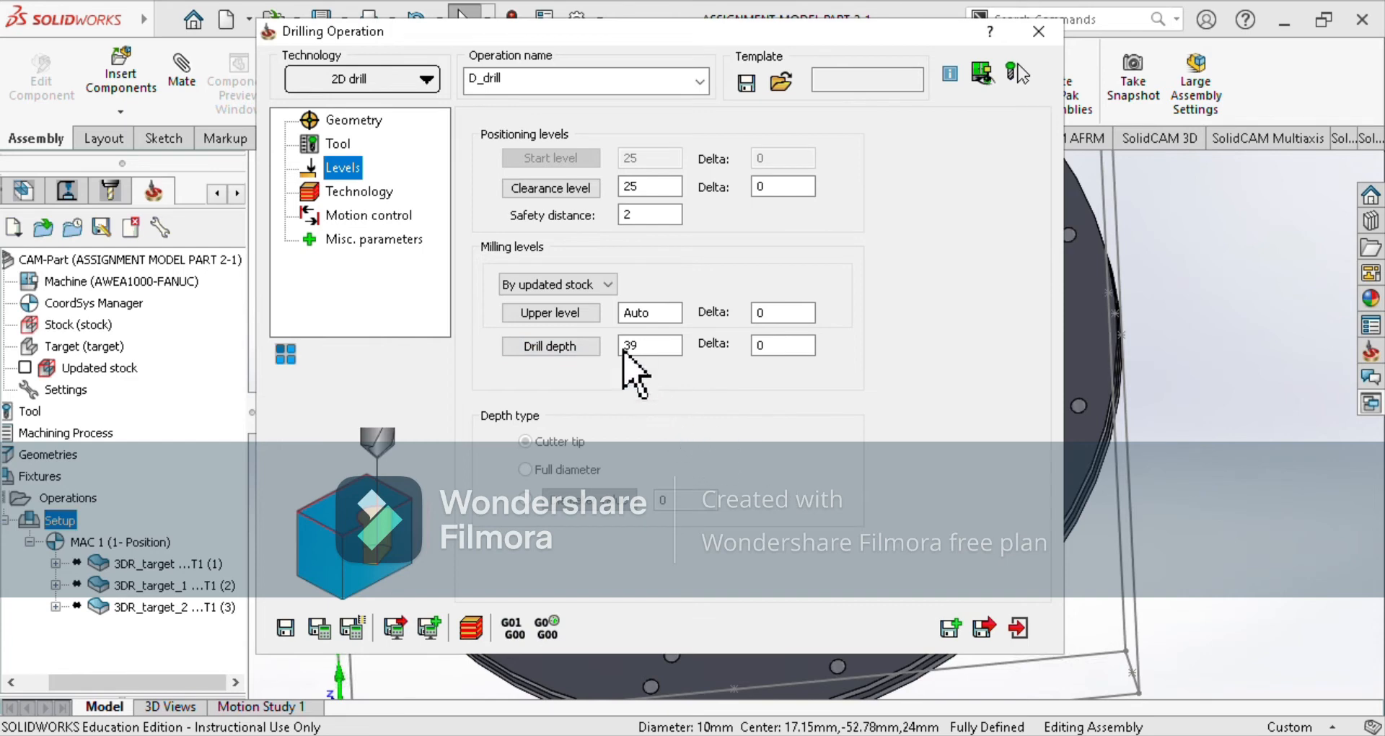
left_click(551, 313)
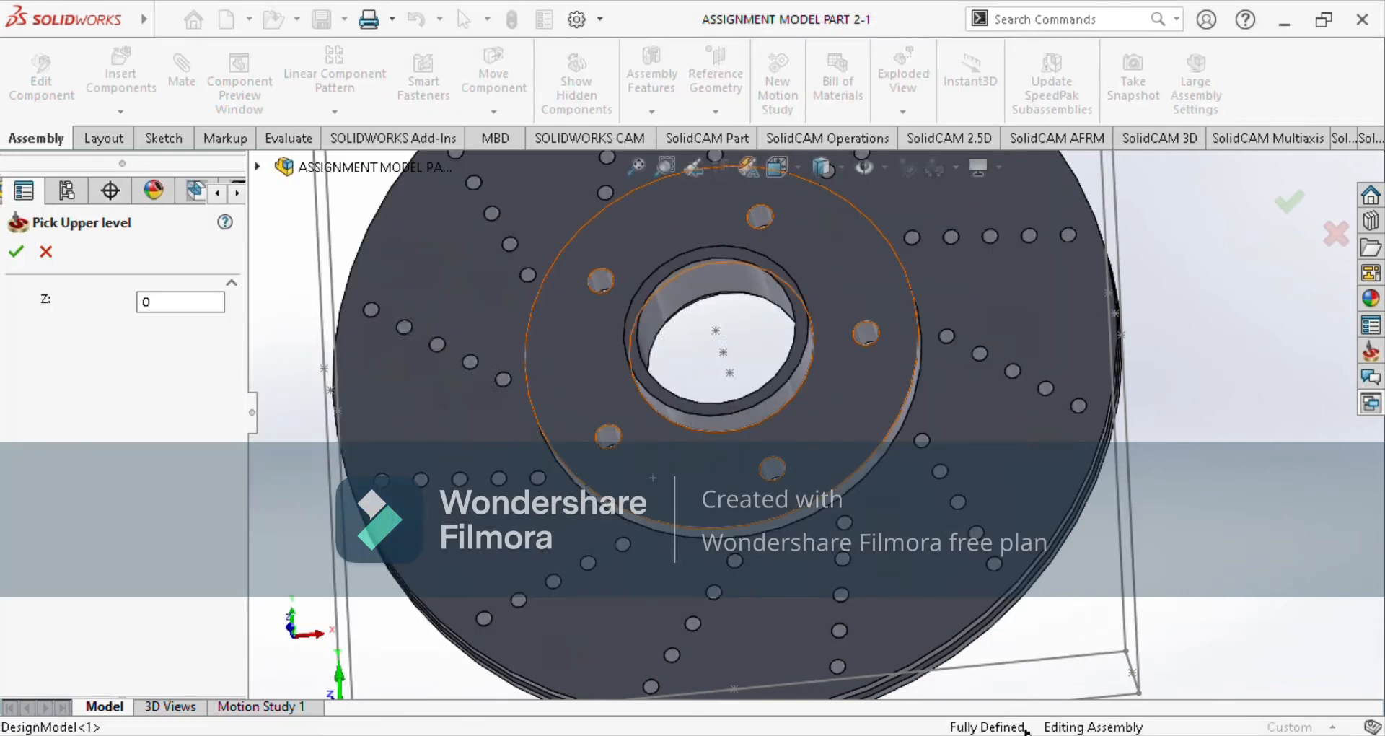
left_click(658, 468)
key("Return")
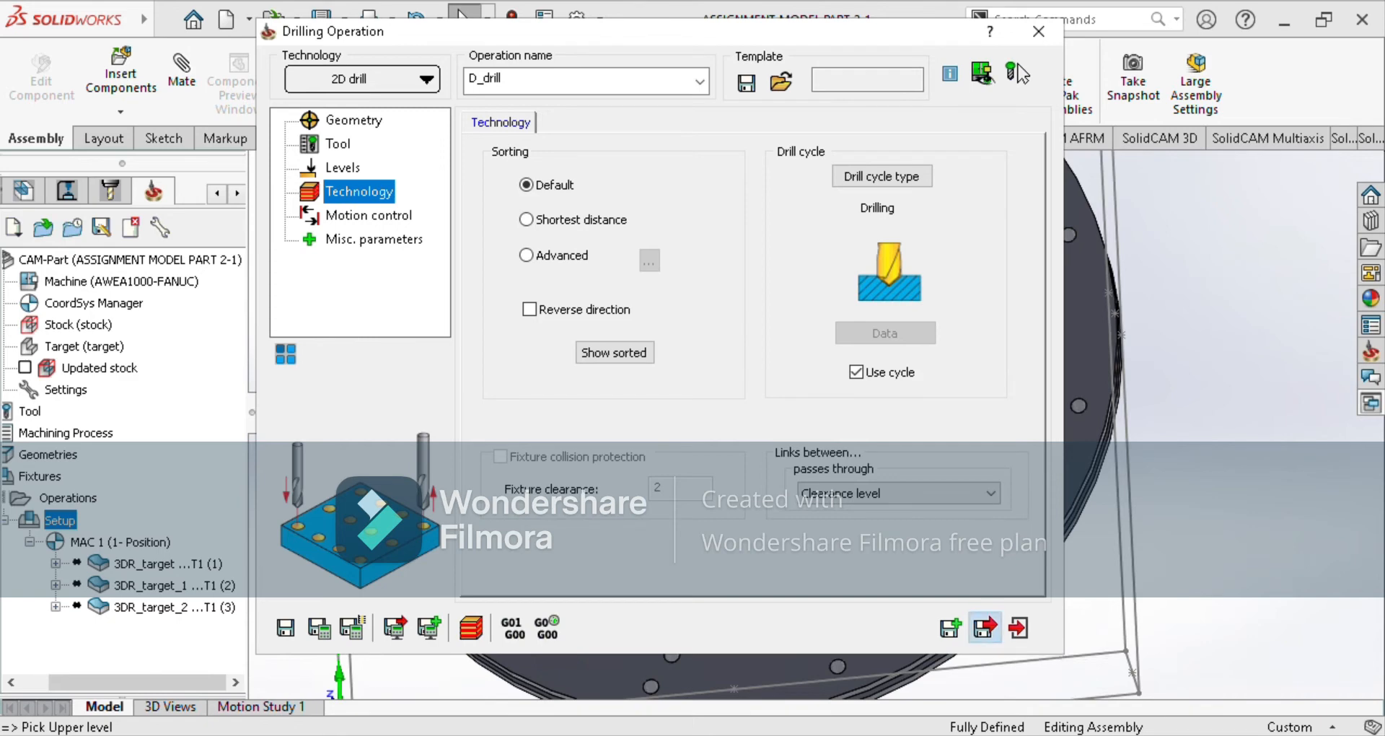
left_click(983, 627)
Reopen the third 3D Milling operation, check its roughing step down, then save and exit it.
right_click(148, 607)
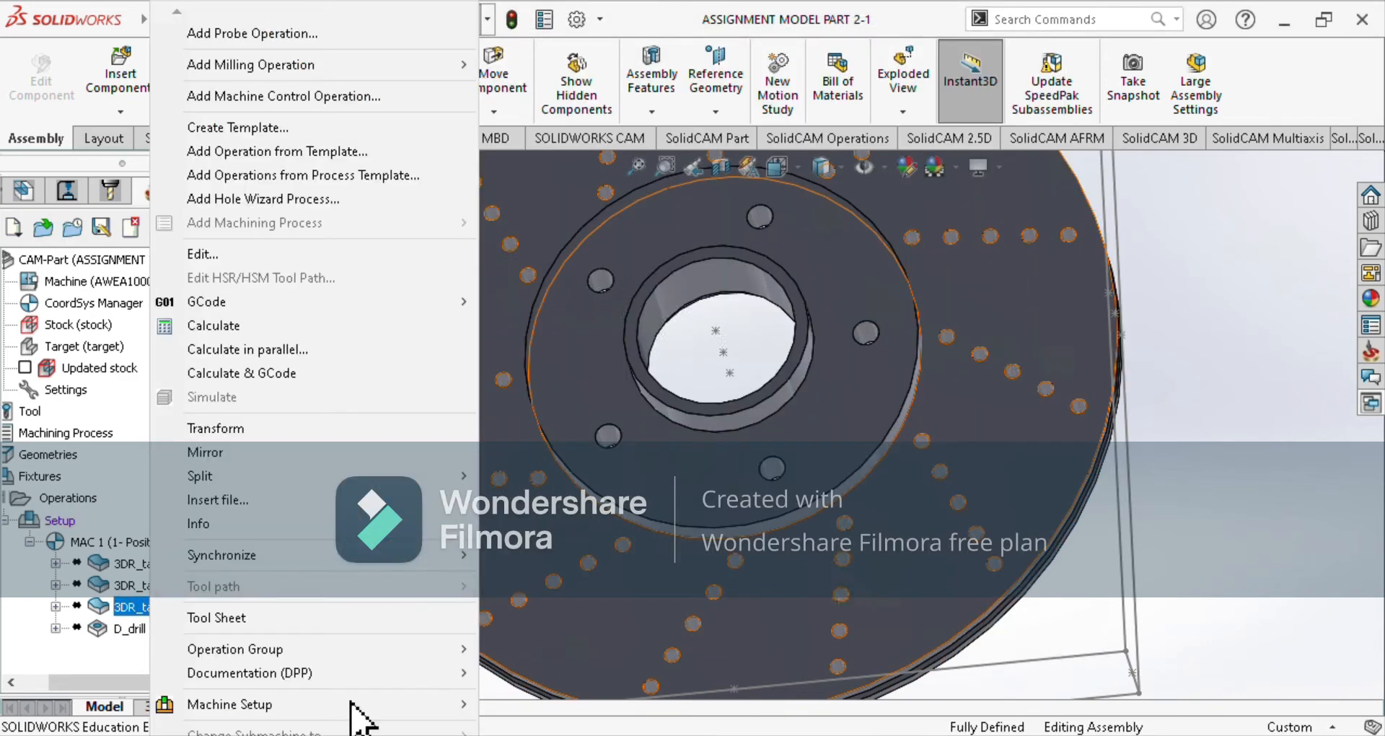
left_click(241, 255)
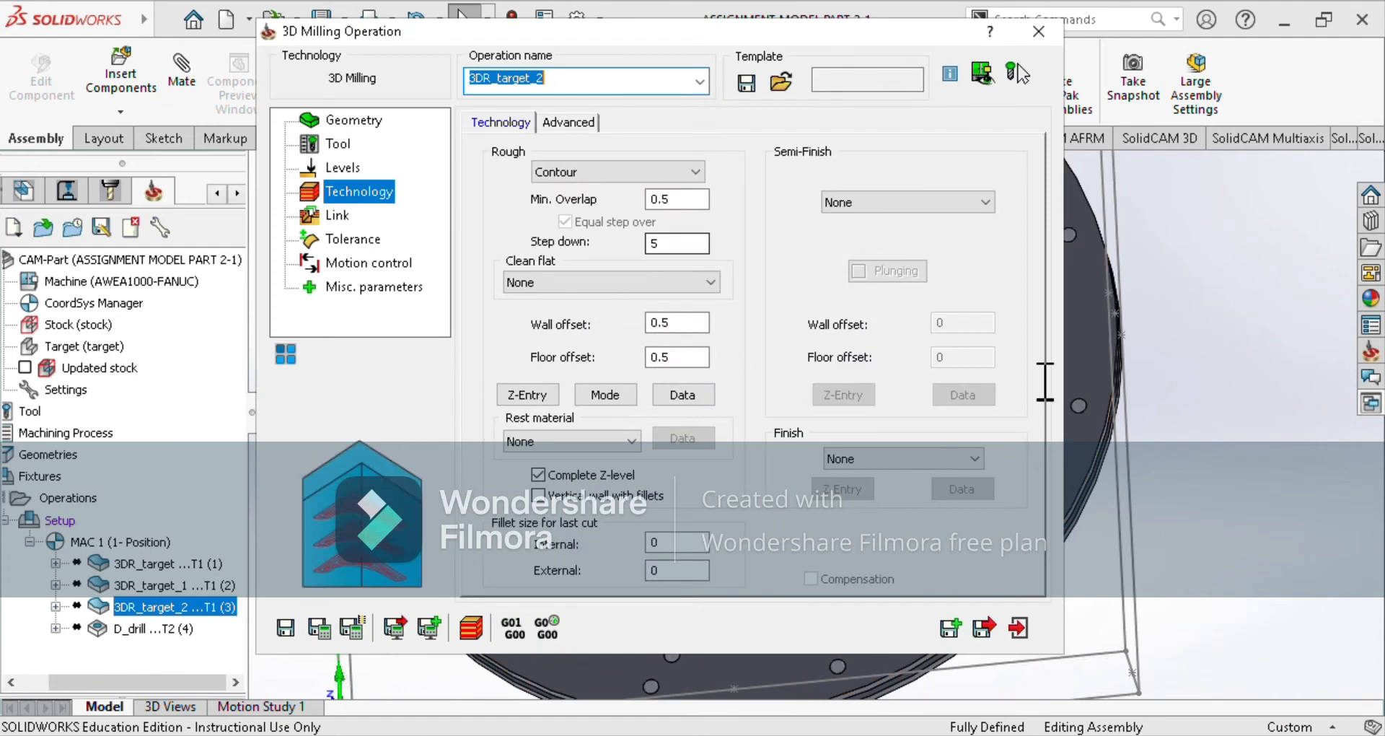
left_click(680, 244)
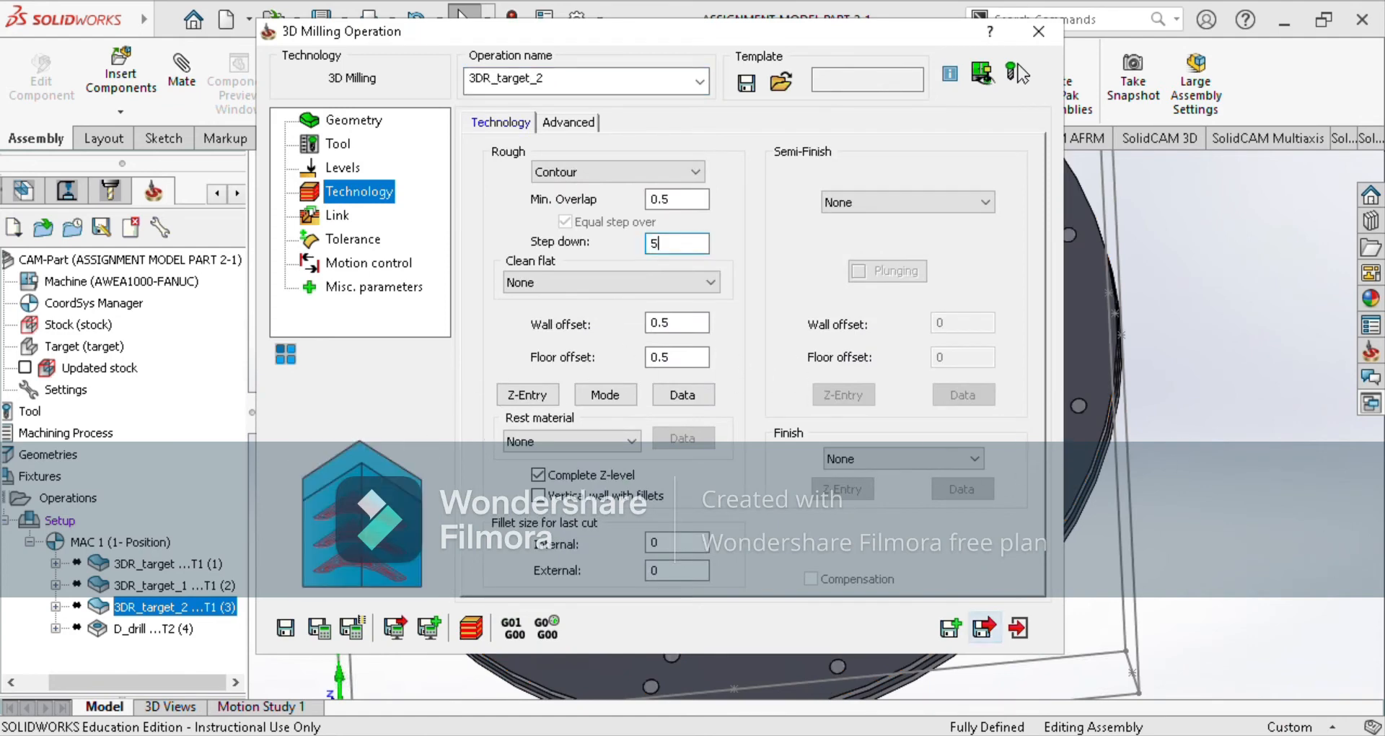
left_click(982, 627)
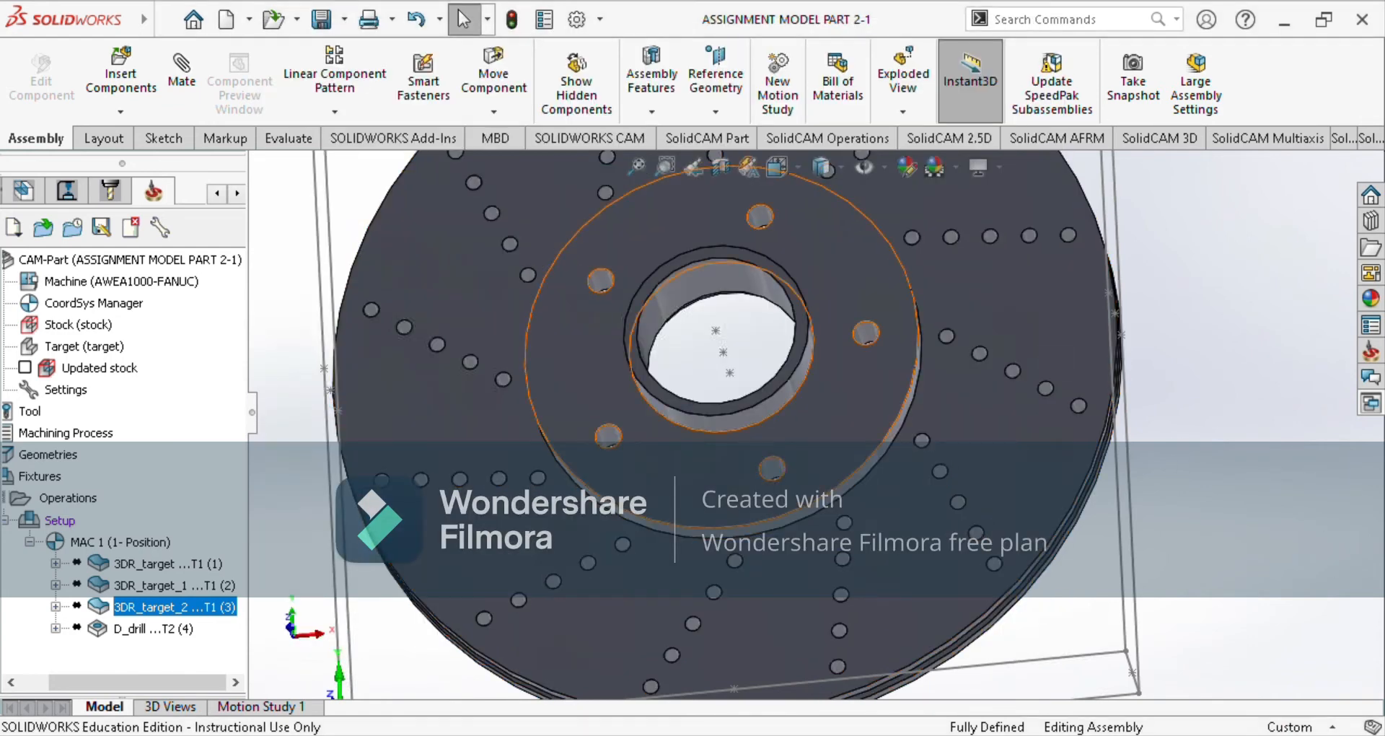
Add another Drilling operation under Setup and define geometry drill1 from the centers of all the 6 mm holes in the disc face.
right_click(62, 519)
mouse_move(214, 346)
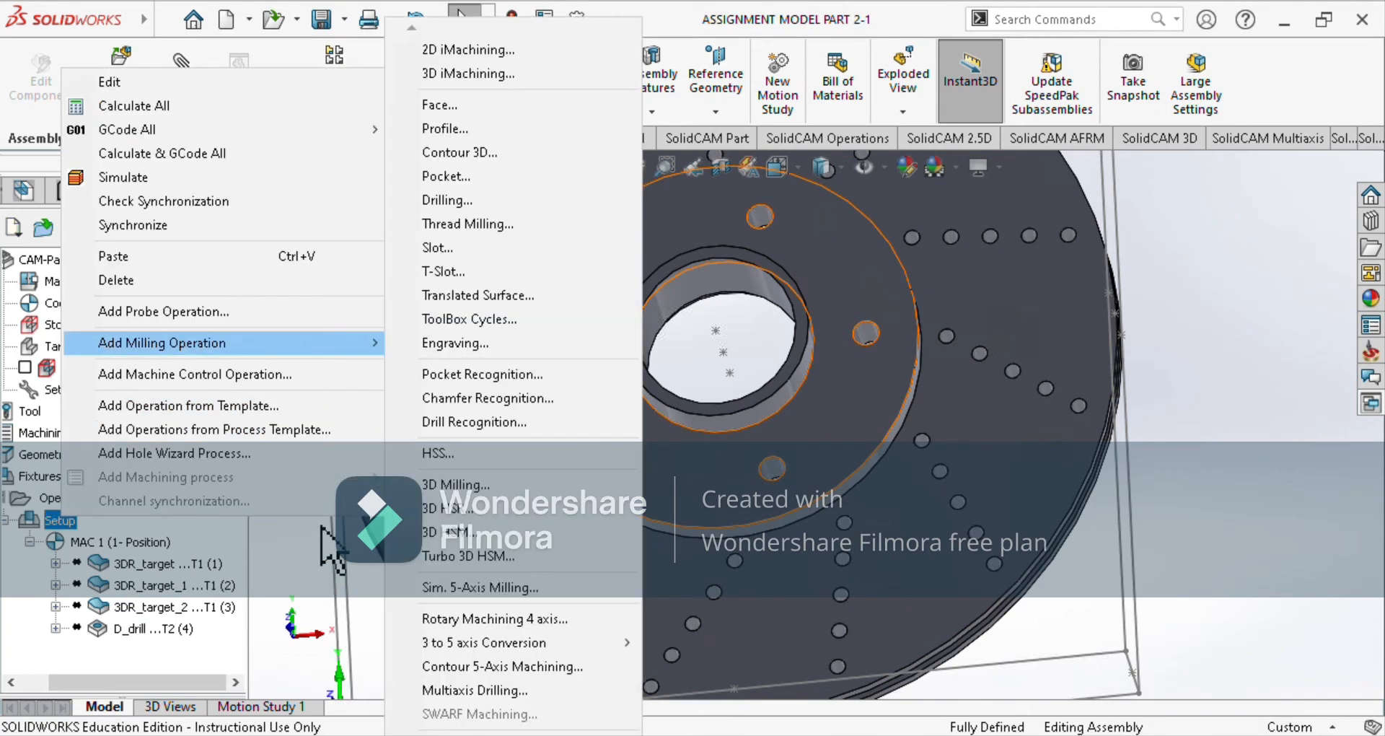
left_click(465, 203)
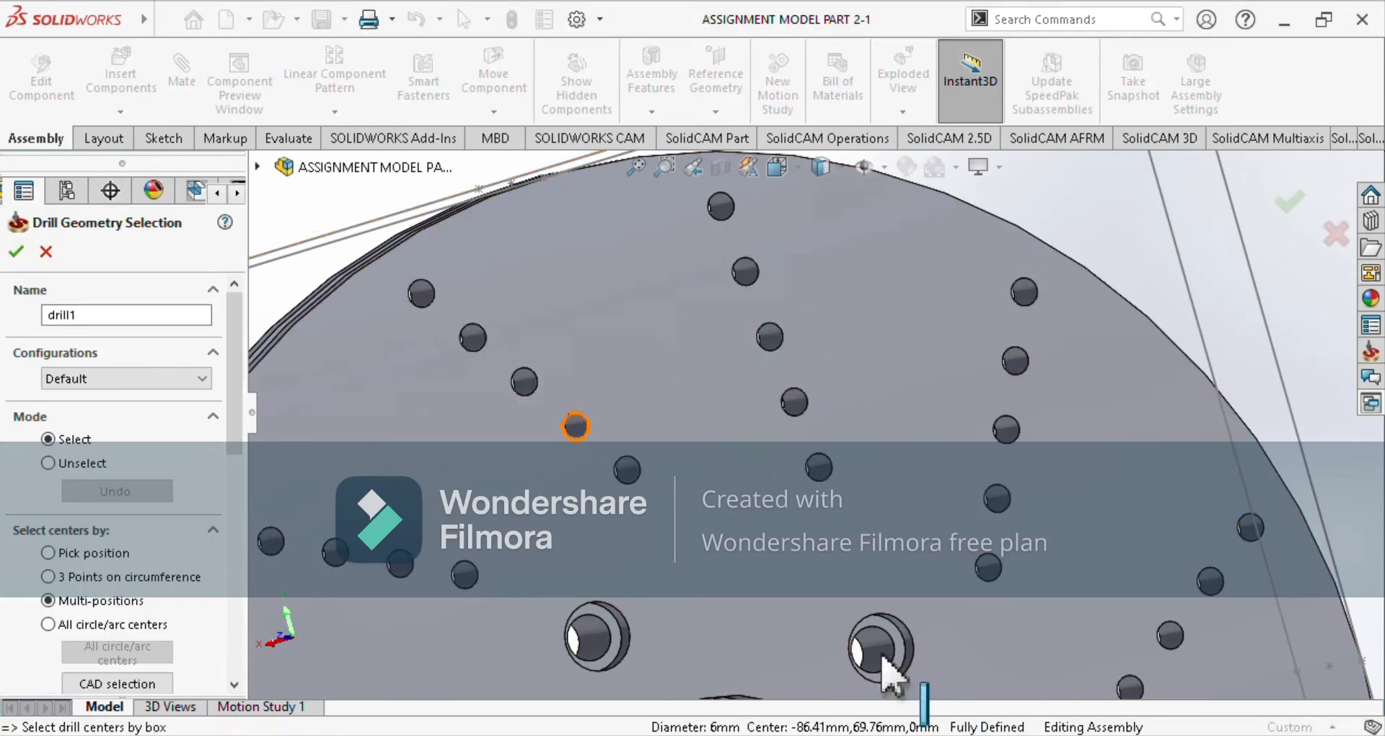
left_click(627, 470)
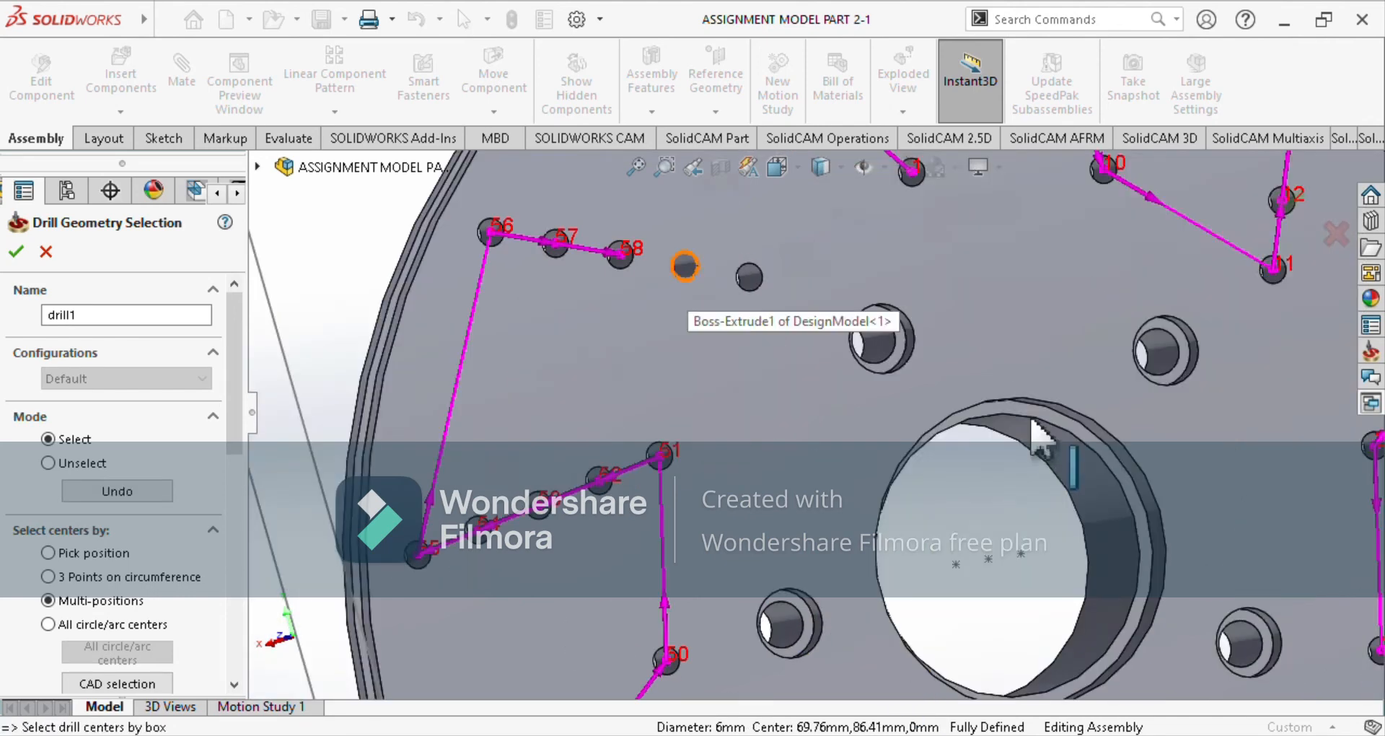
left_click(685, 266)
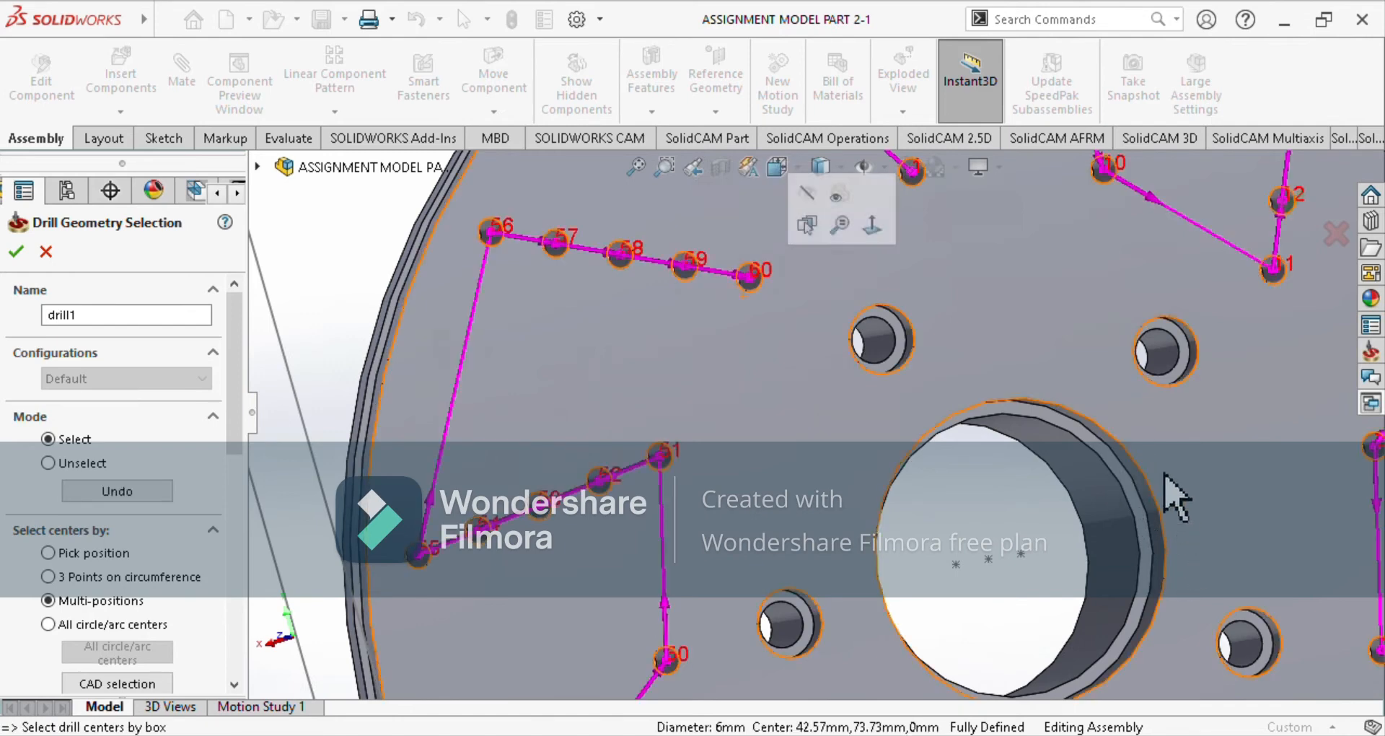
middle_click_drag(1161, 588, 1107, 734, "ctrl")
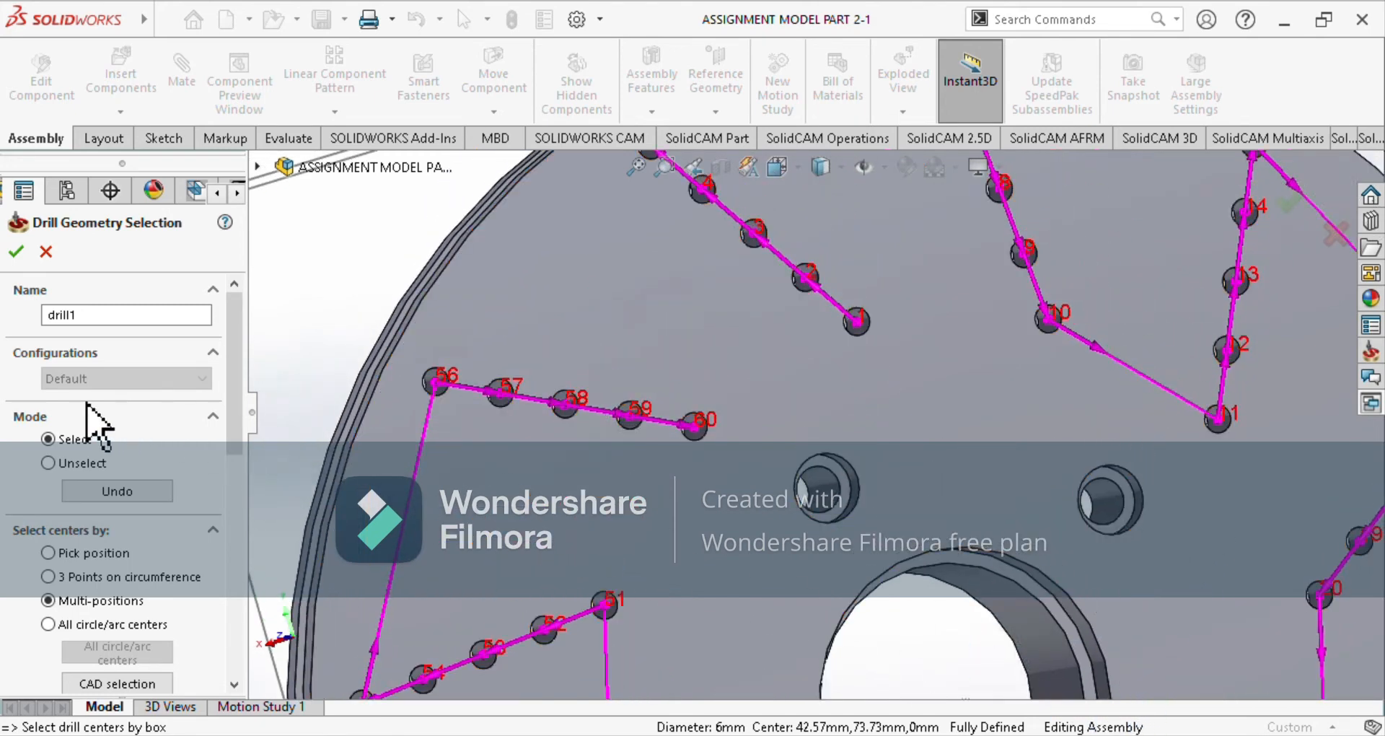
left_click(16, 251)
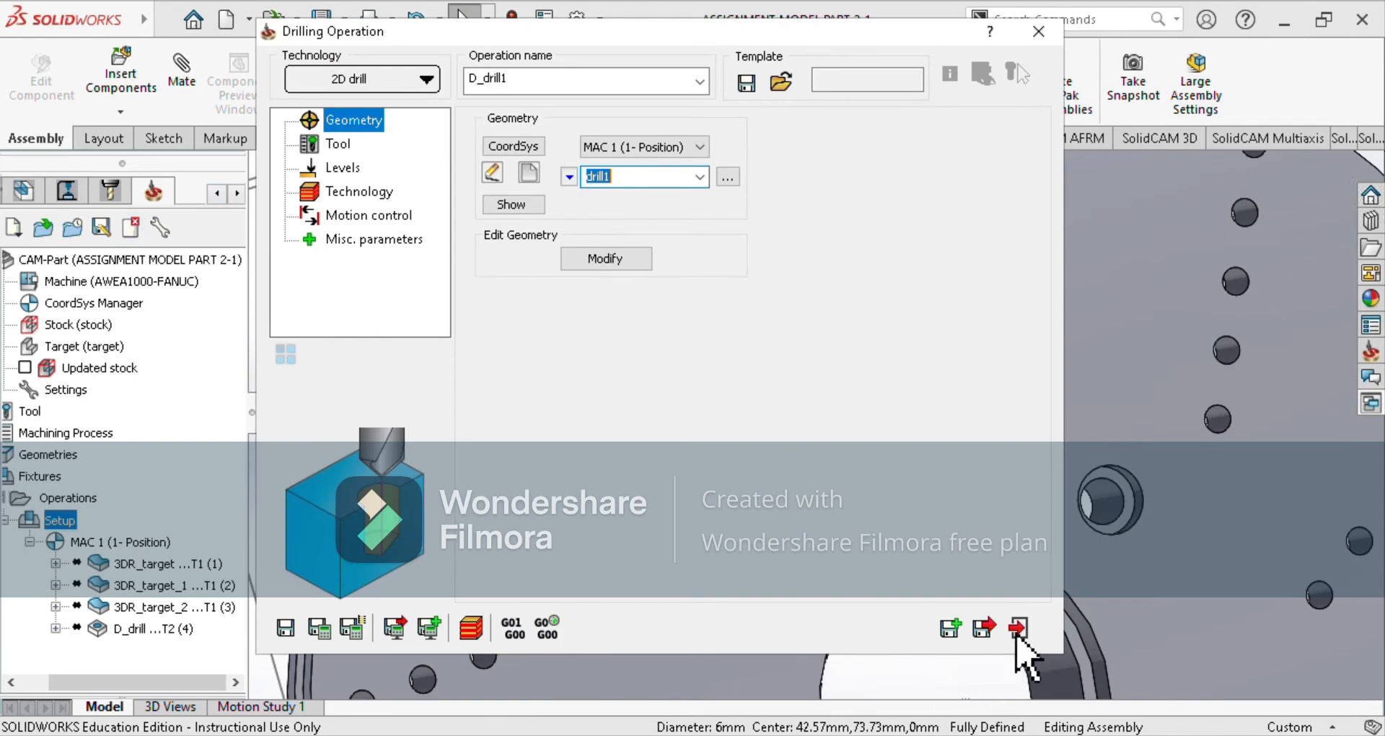
Assign tool 3, the 6 mm end mill, to the D_drill1 operation.
left_click(337, 144)
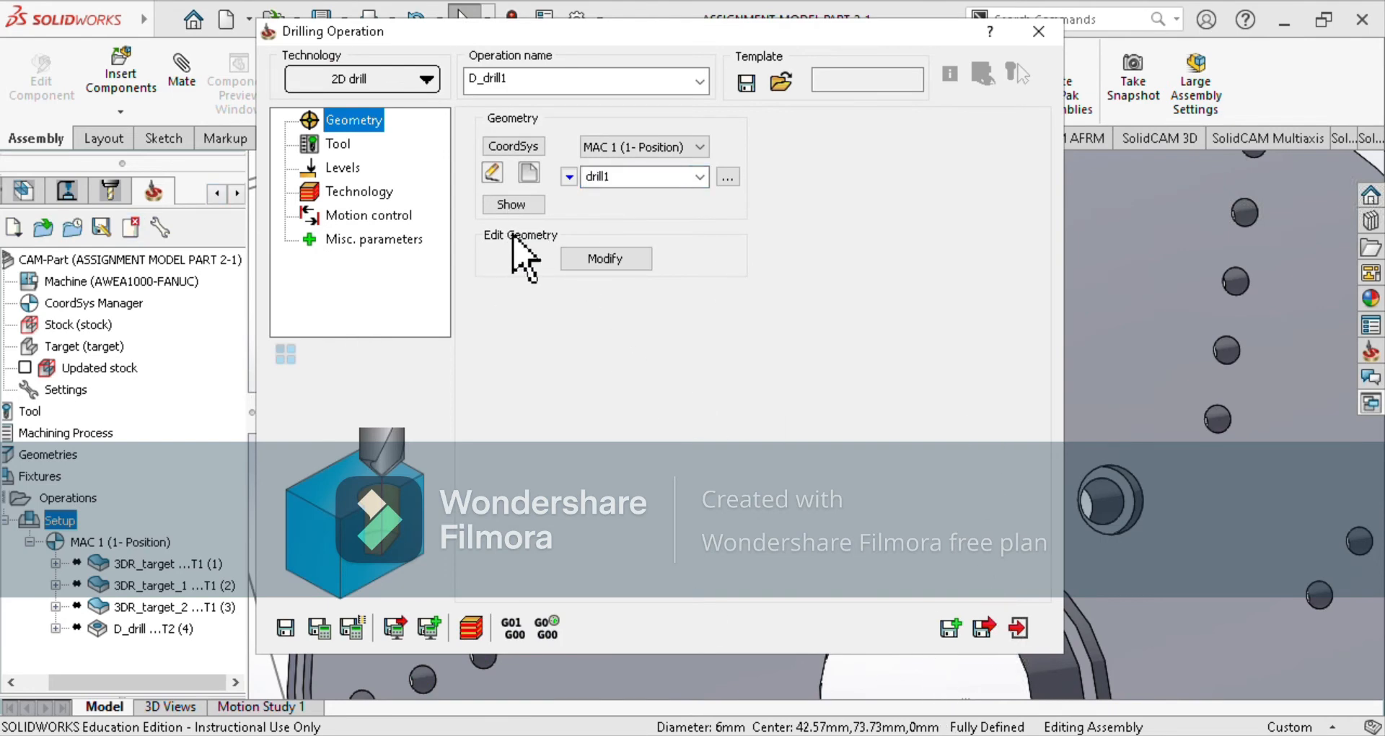
left_click(614, 486)
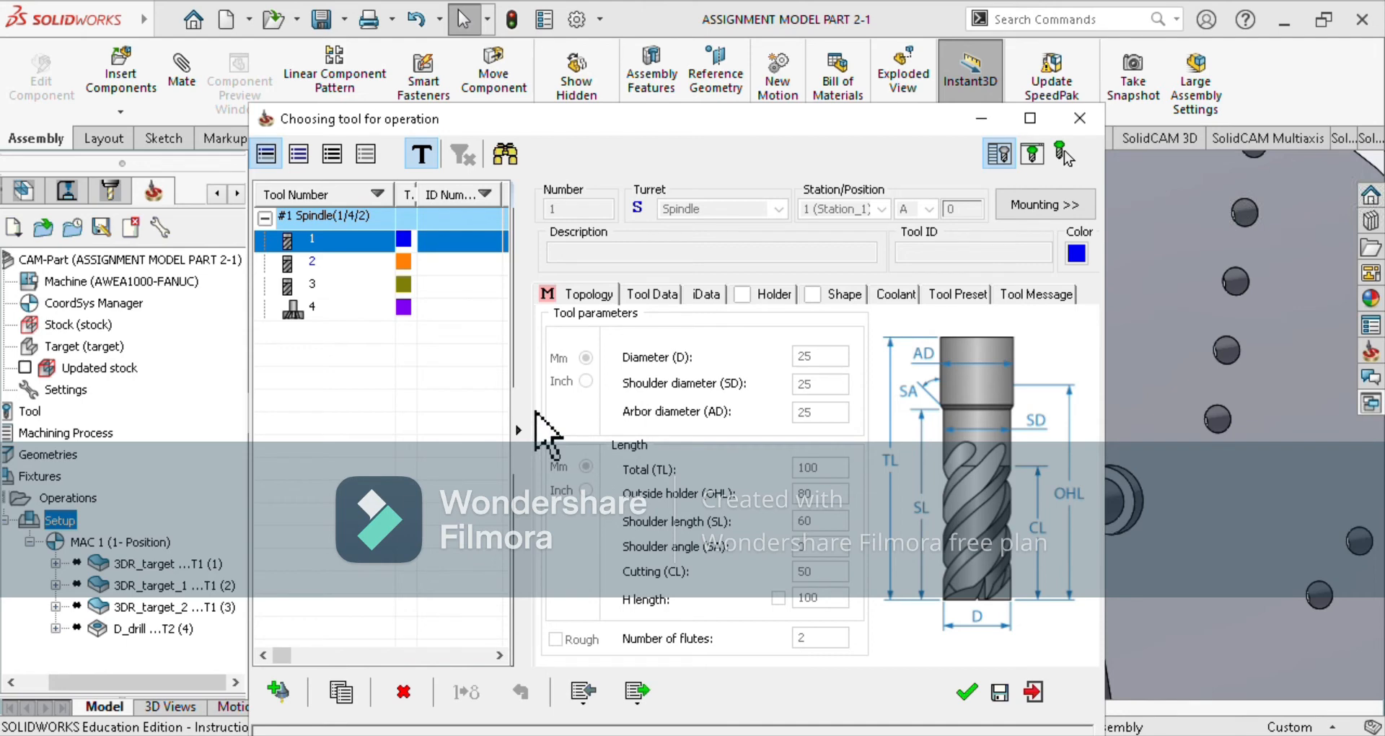
key("Down")
key("Down")
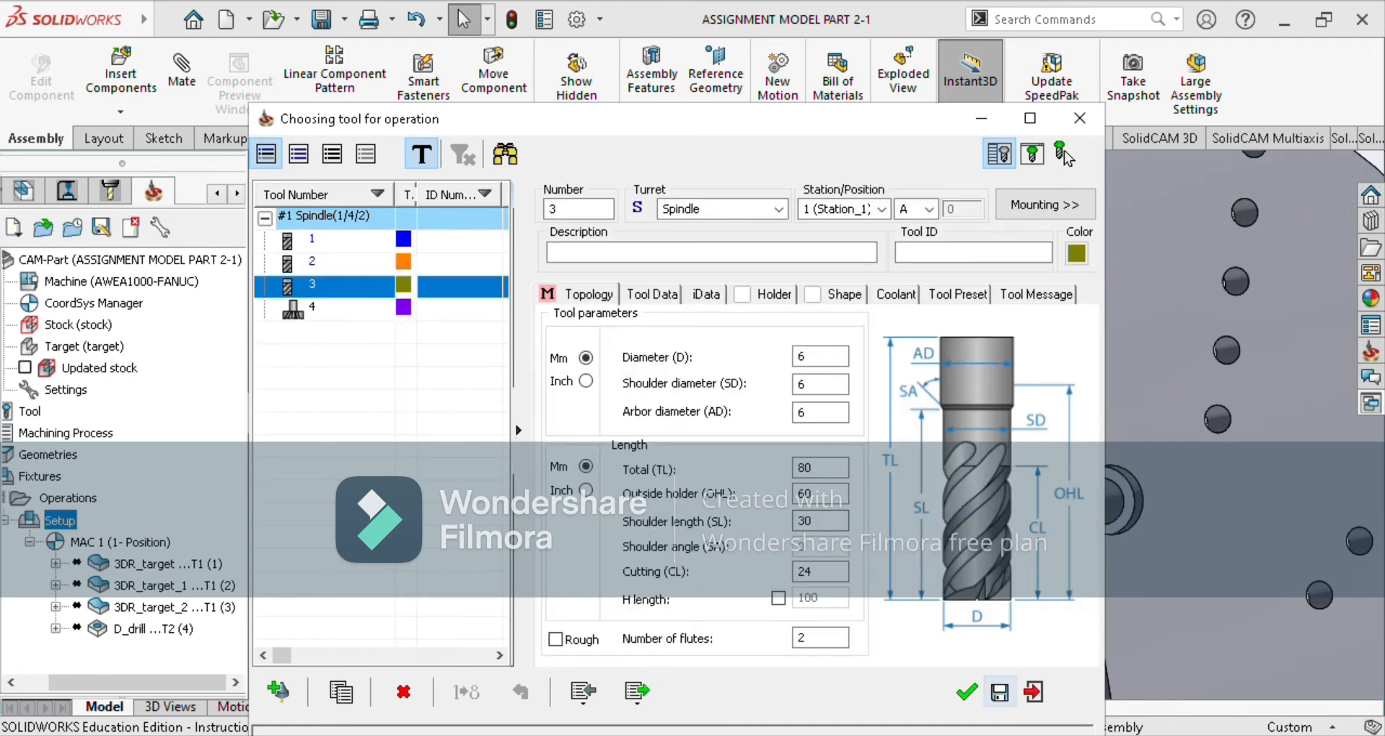
key("Return")
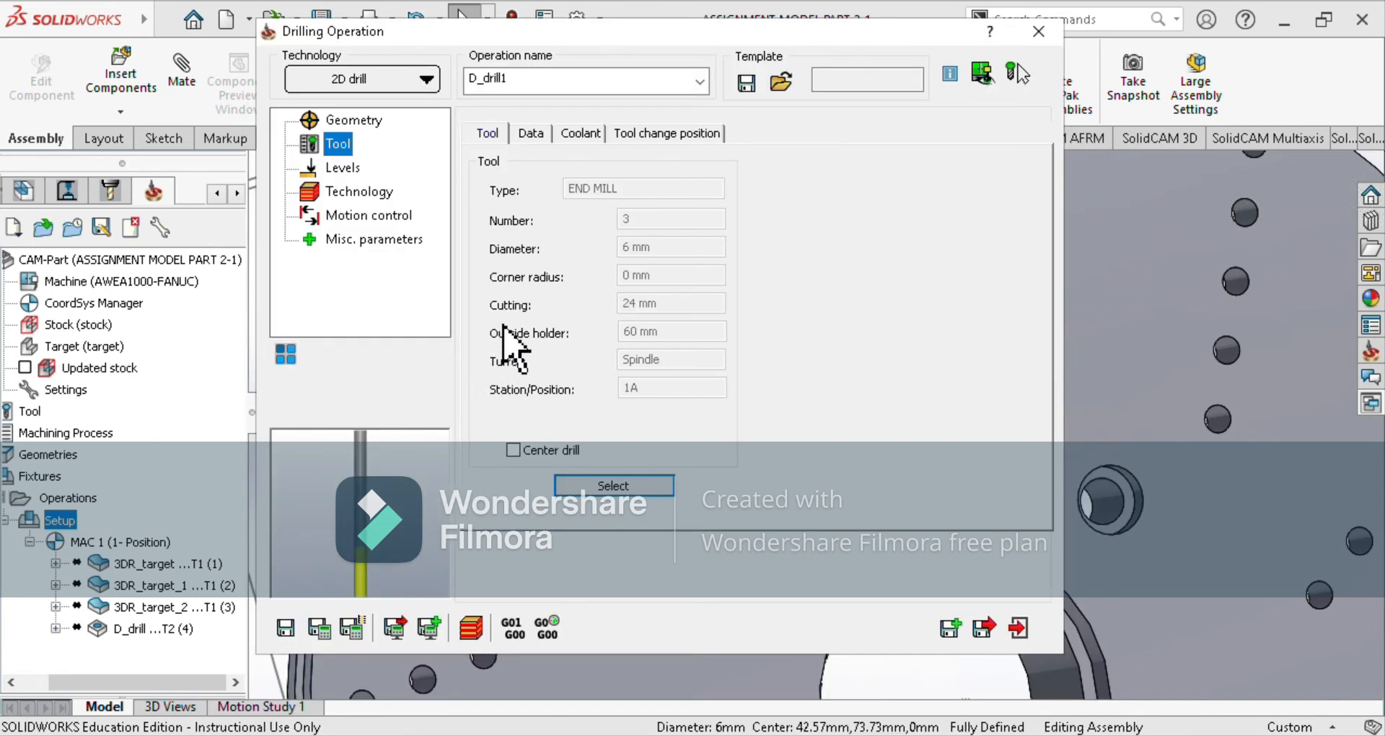
Set D_drill1's upper level to Z -25 from the perforated disc face on the flange side, then save and exit the operation.
key("Down")
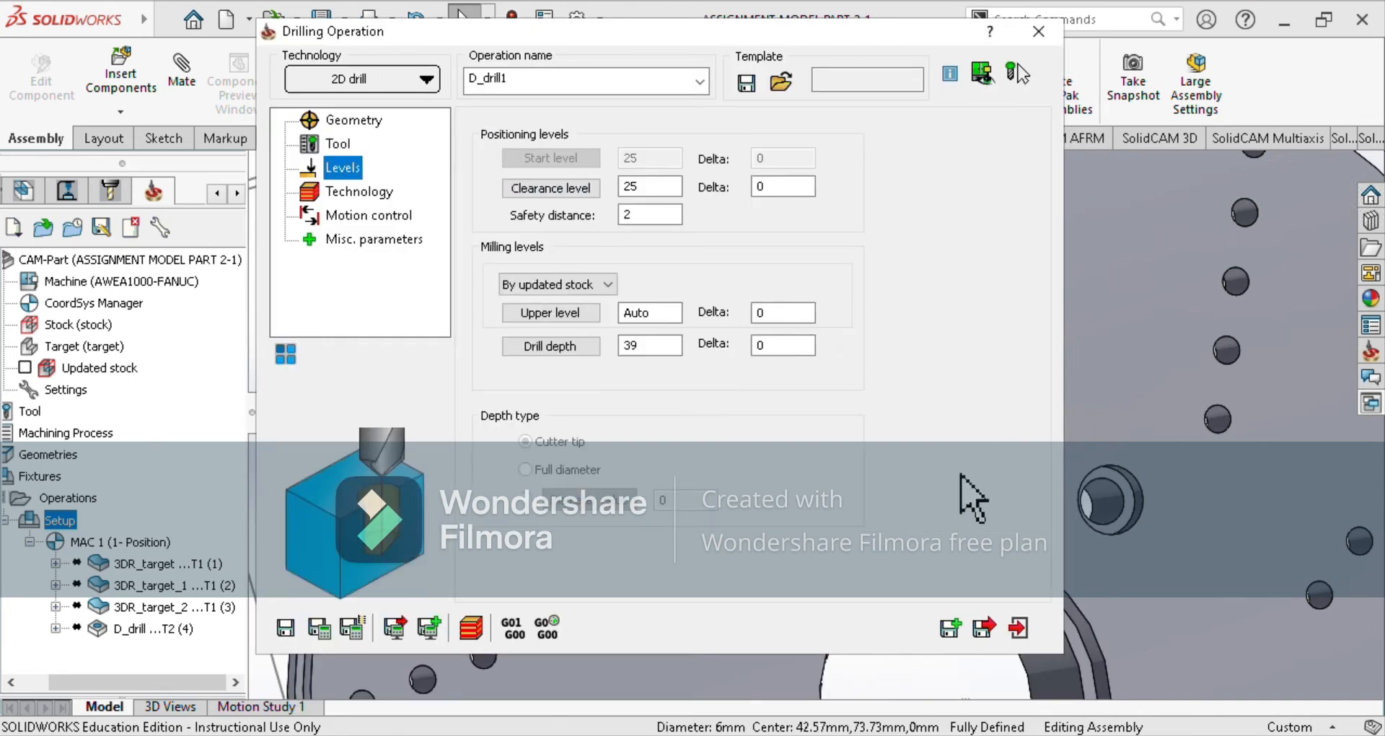
key("Return")
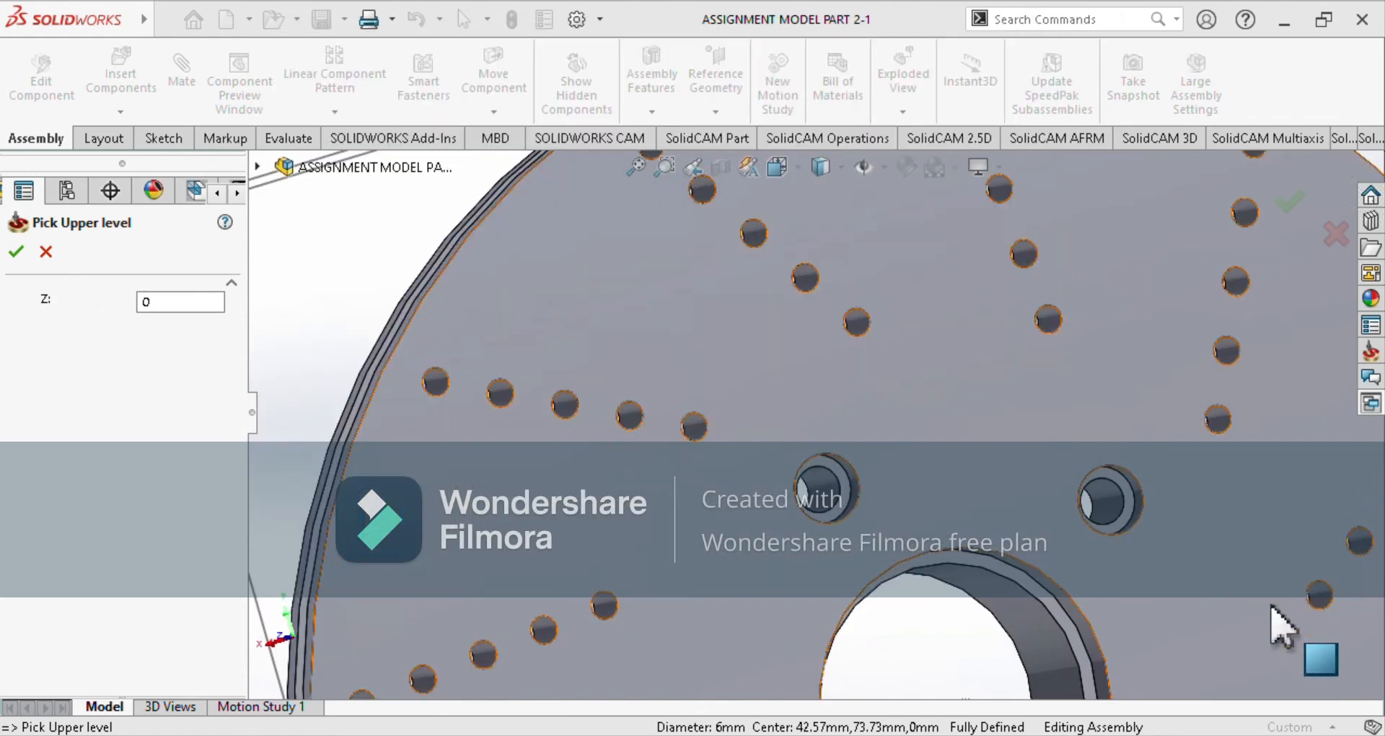
left_click(1271, 605)
middle_click_drag(1375, 570, 1369, 701)
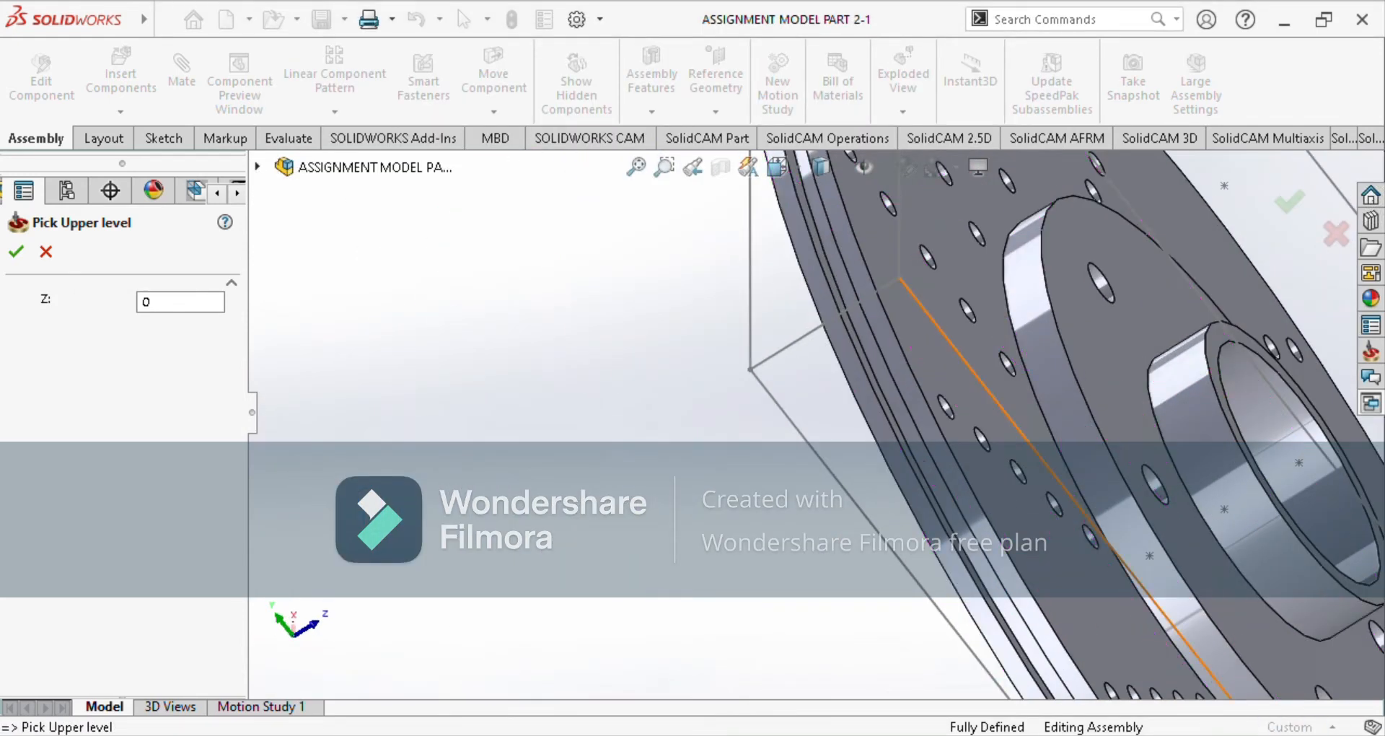
left_click(947, 369)
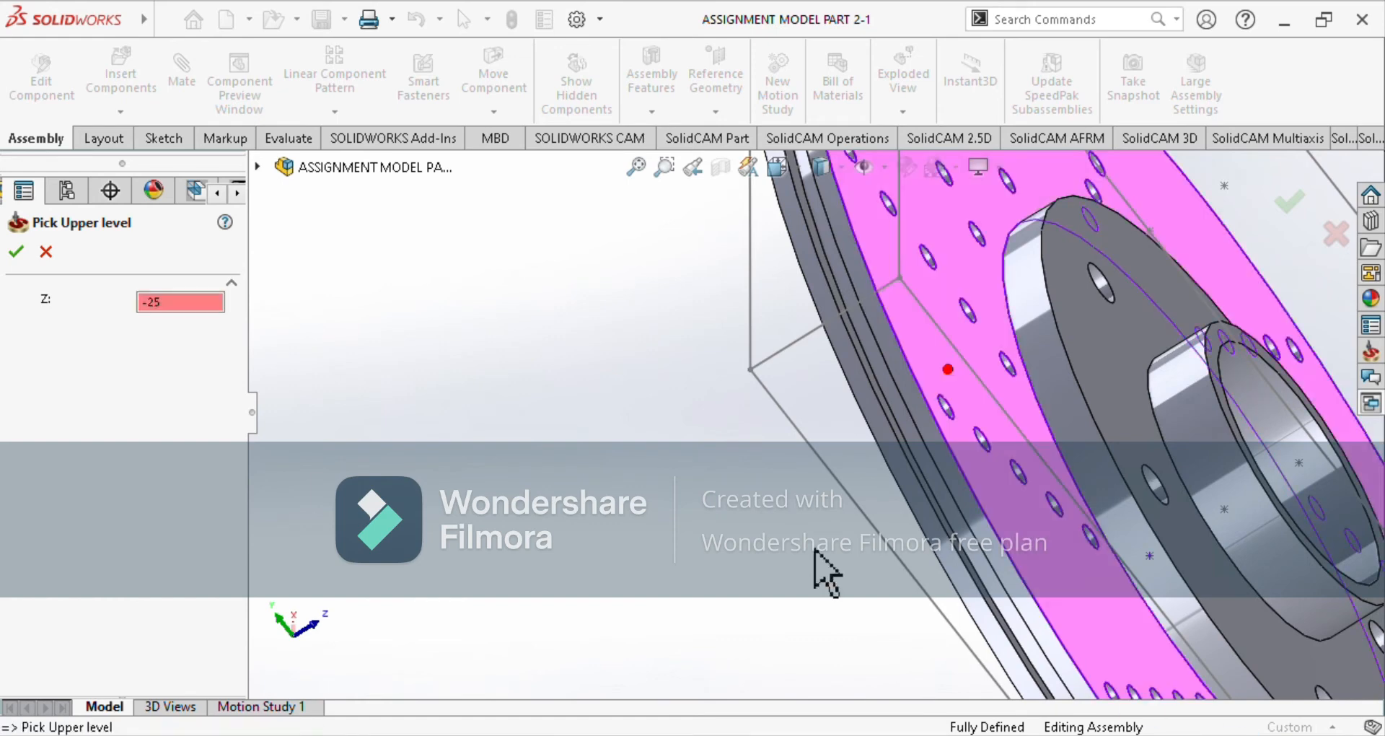
middle_click_drag(822, 549, 1172, 537)
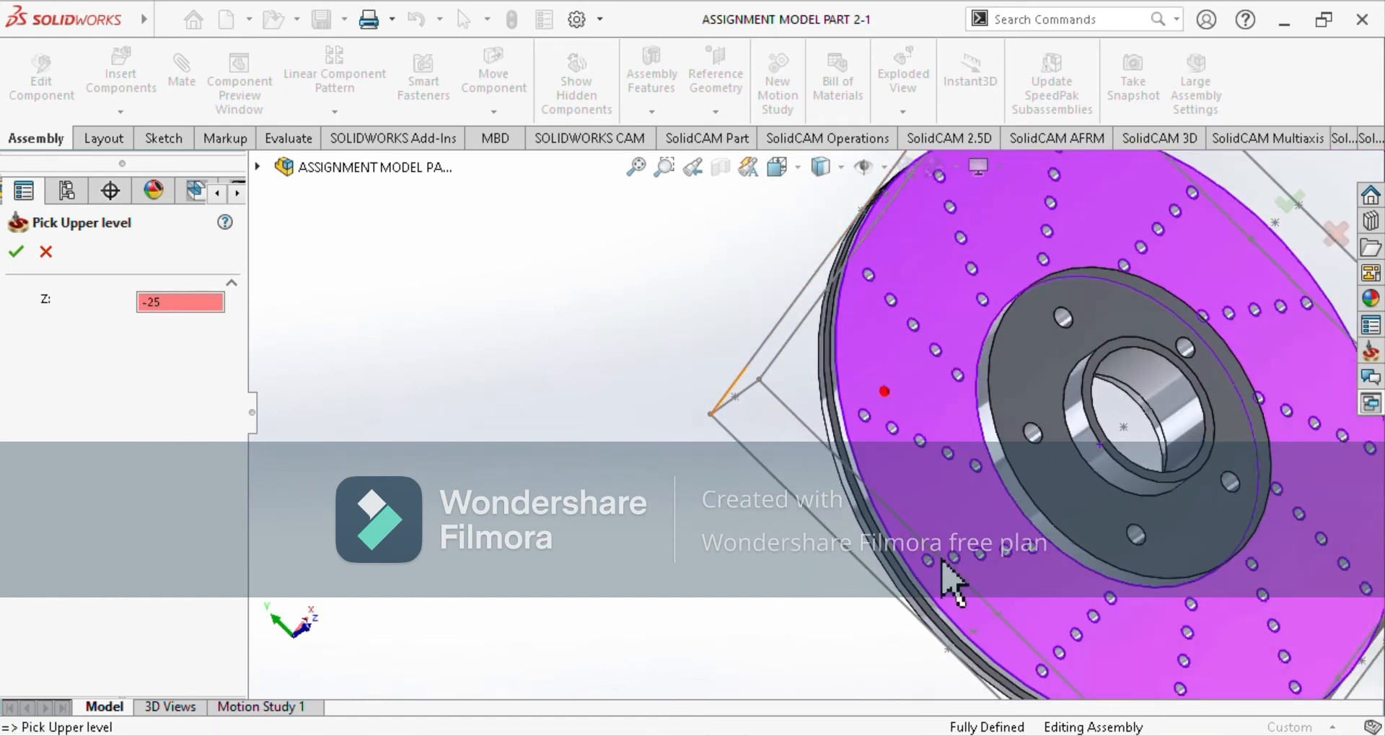
middle_click_drag(942, 659, 815, 692, "ctrl")
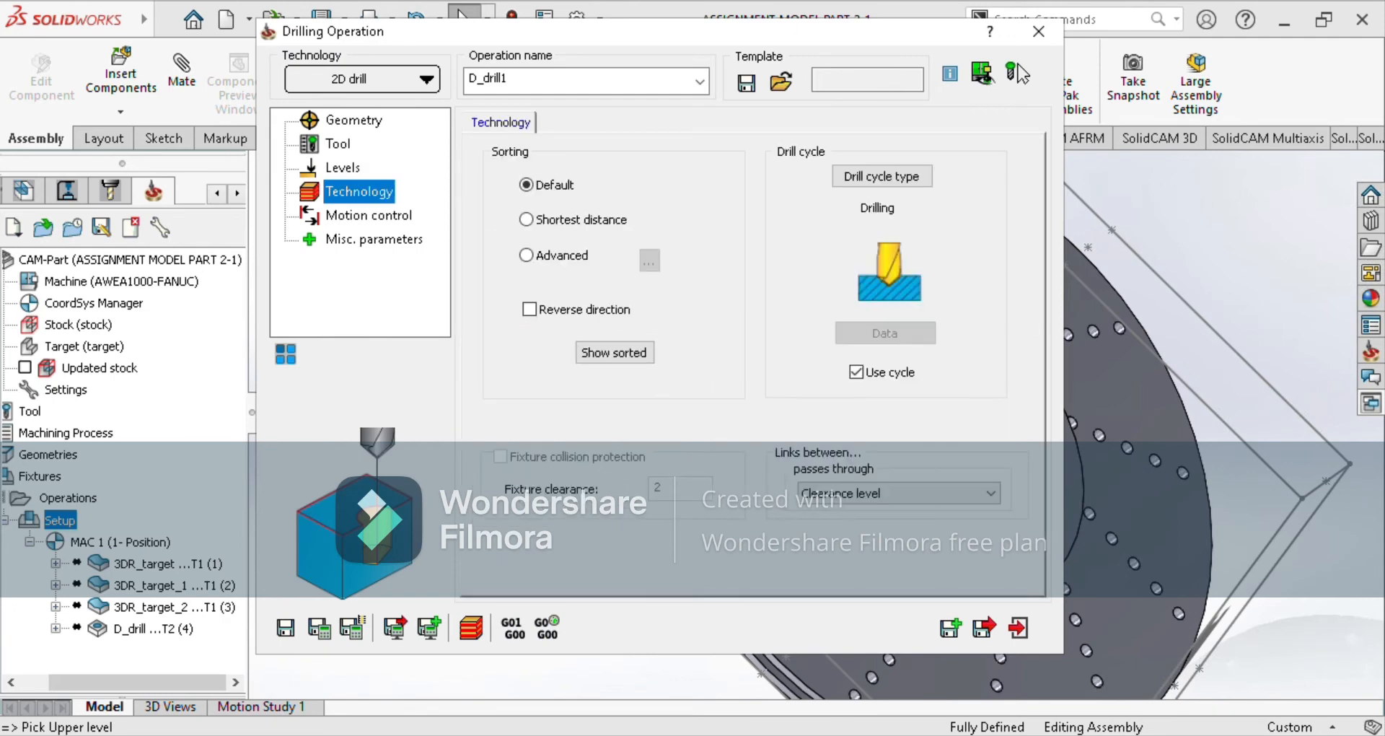
left_click(984, 628)
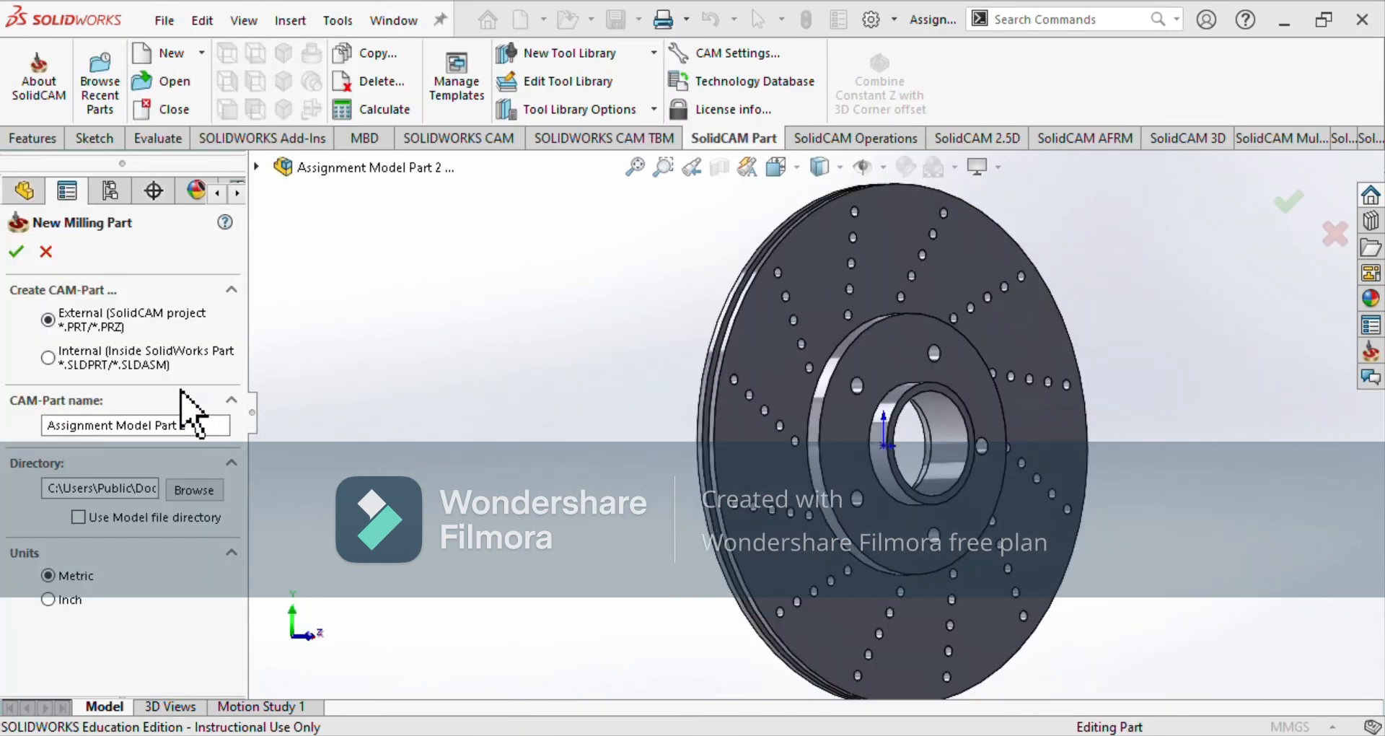
Create an internal milling CAM-Part for Assignment Model Part 2 and choose AWEA1000-FANUC as its CNC machine.
left_click(84, 367)
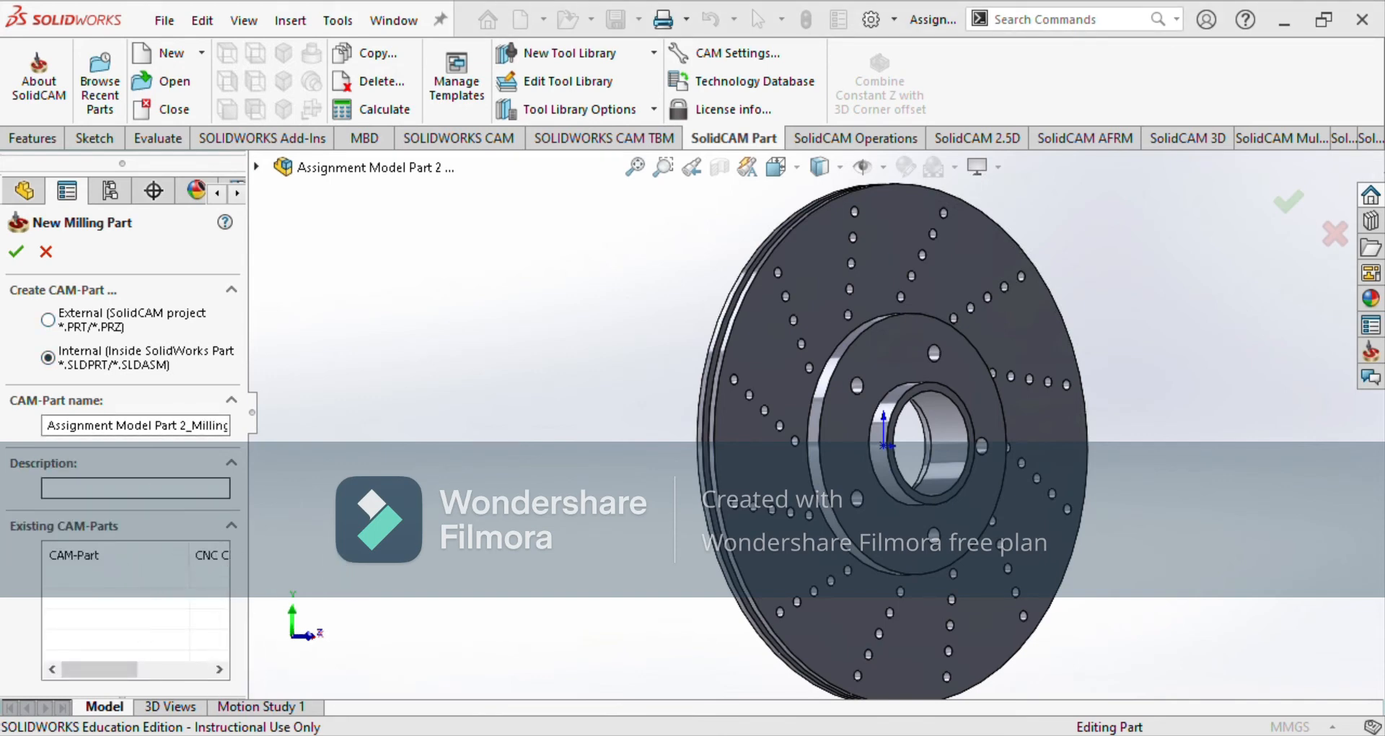
left_click(16, 251)
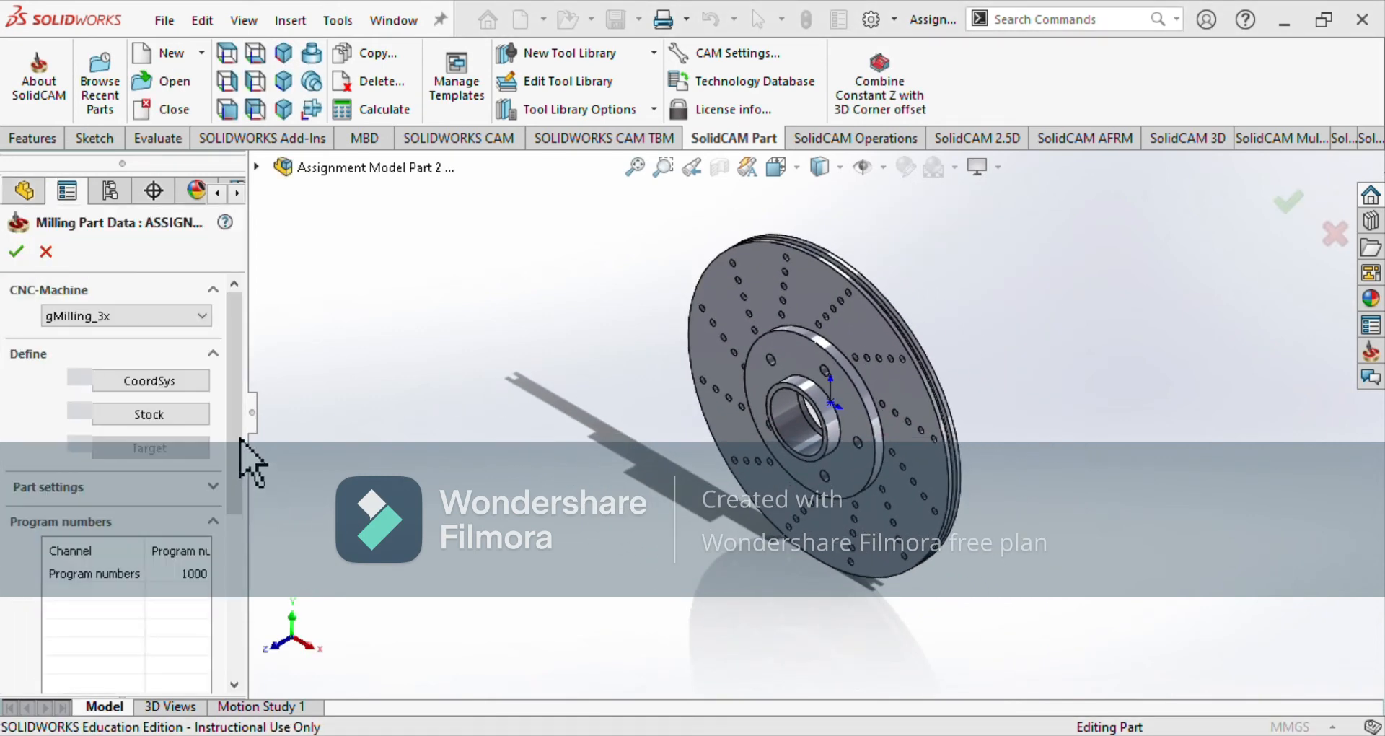
left_click(202, 315)
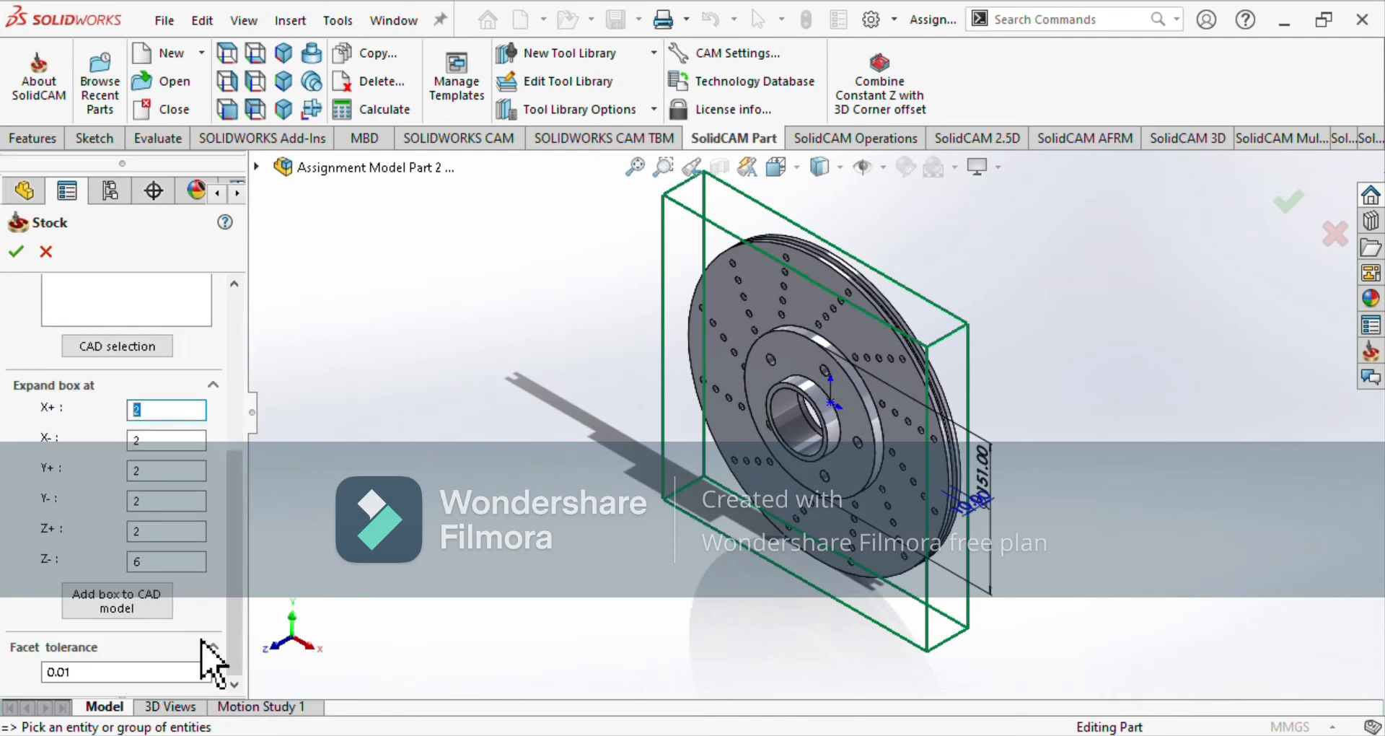
Set the box stock's expansion to 0 in all X, Y and Z directions and accept the stock.
type("0\t0\t0\t0\t0")
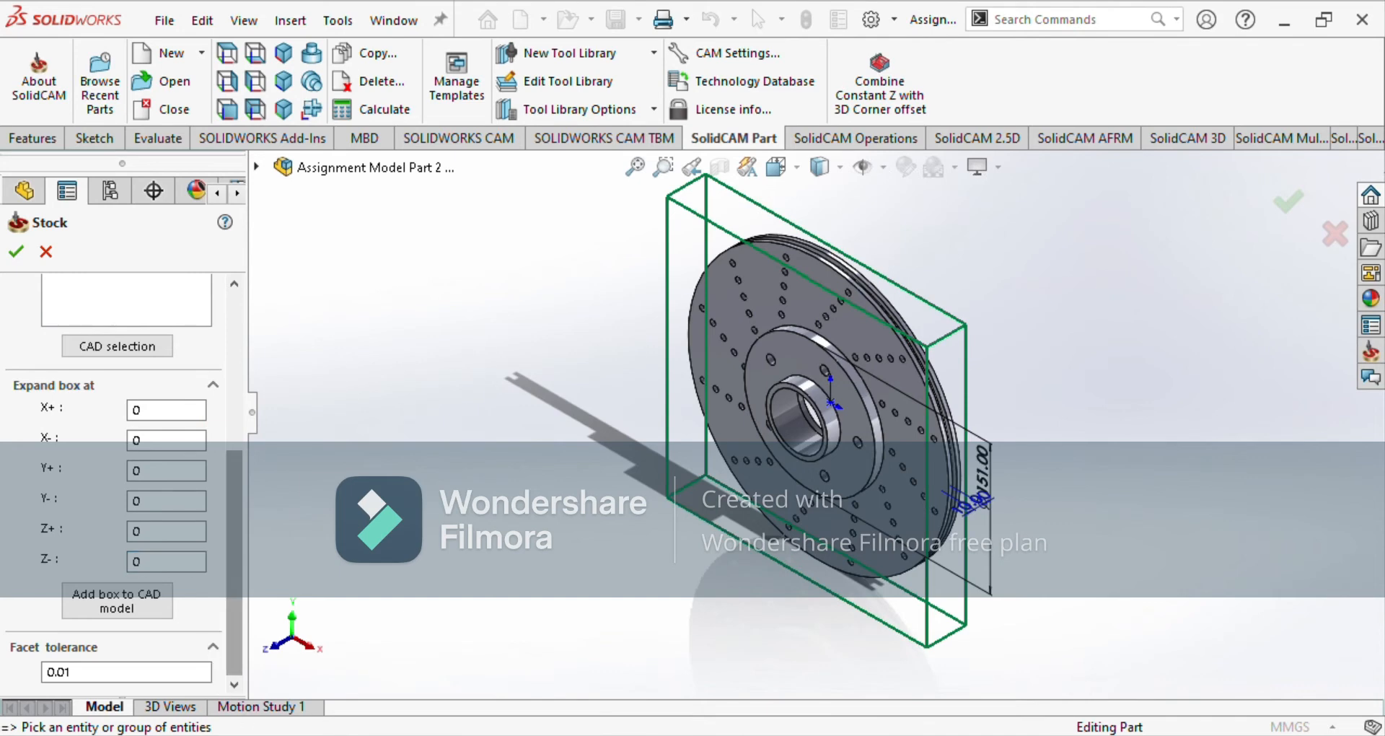
left_click_drag(234, 505, 234, 344)
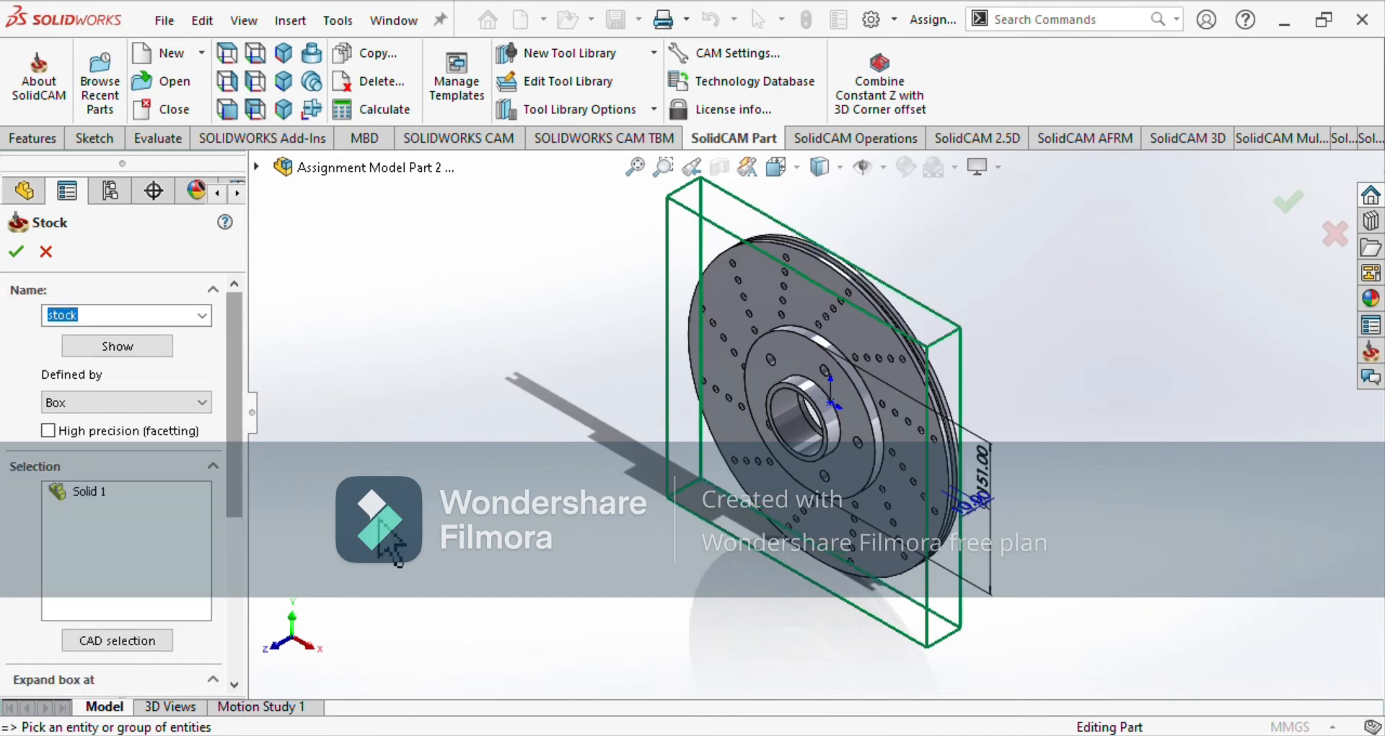
key("Return")
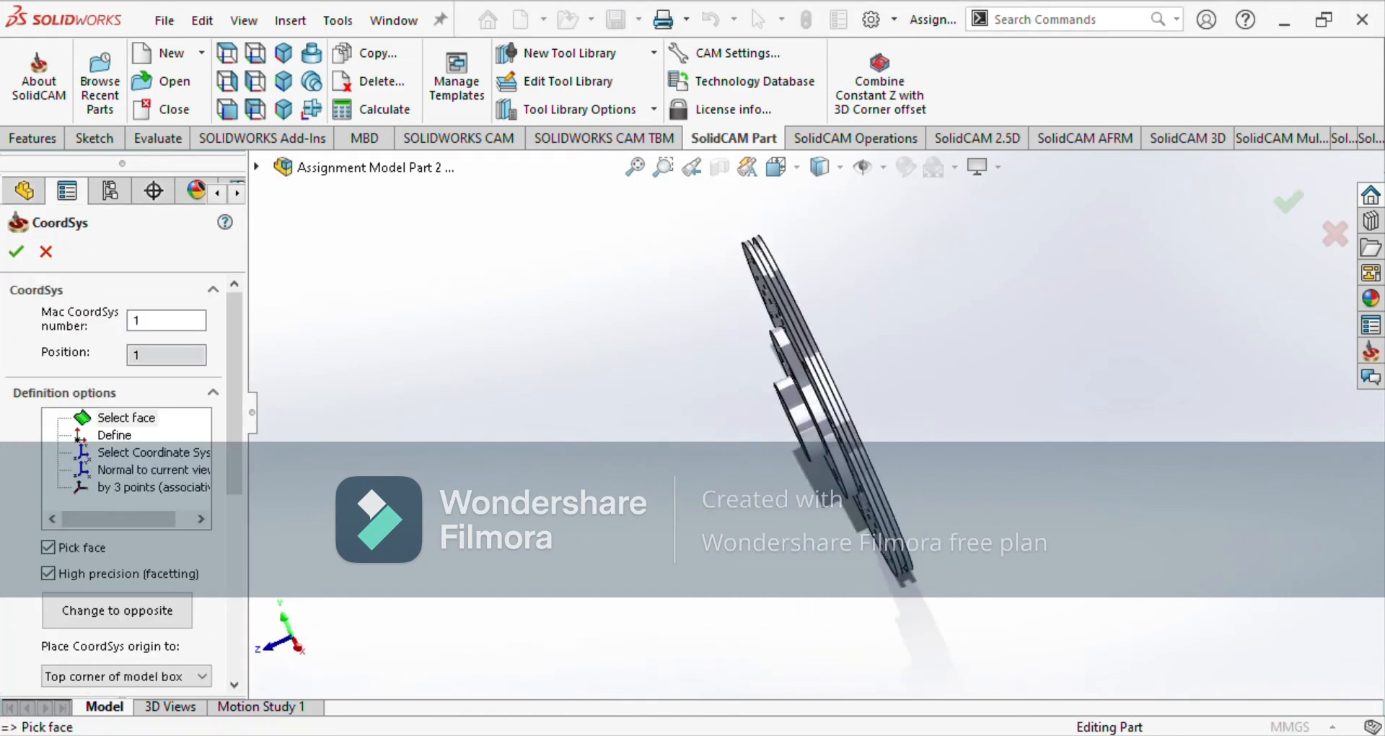
Define Mac CoordSys 1 from the disc's flat back face with its origin at the top corner of the model box.
middle_click_drag(822, 496, 808, 505)
left_click(765, 424)
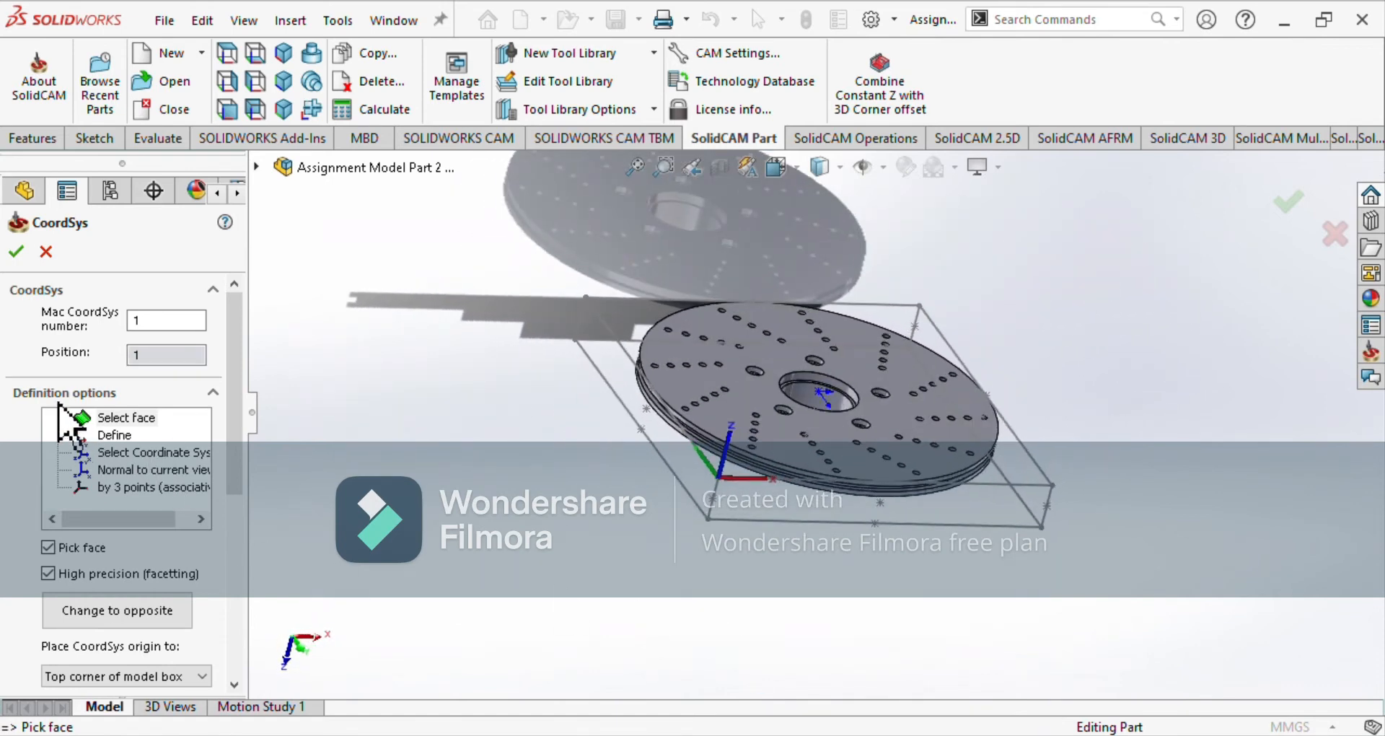
left_click(16, 251)
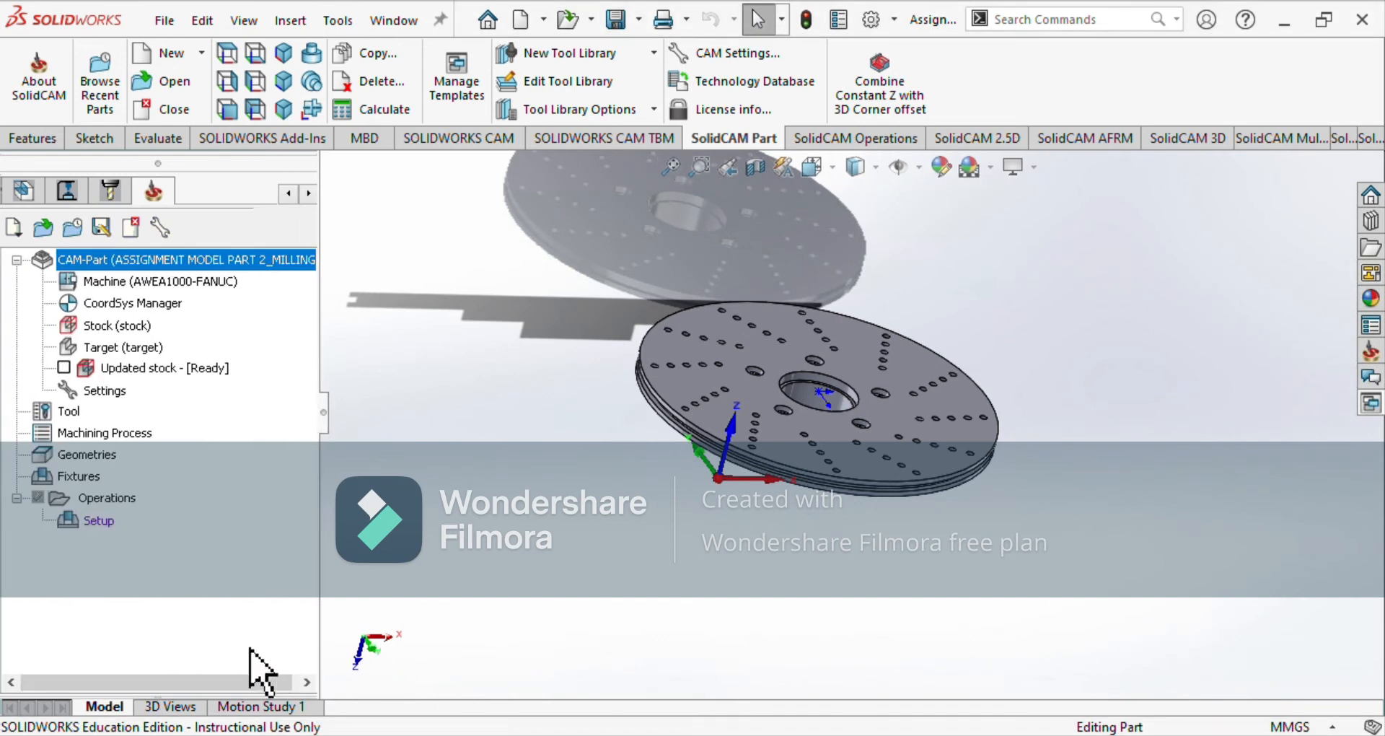
double_click(69, 411)
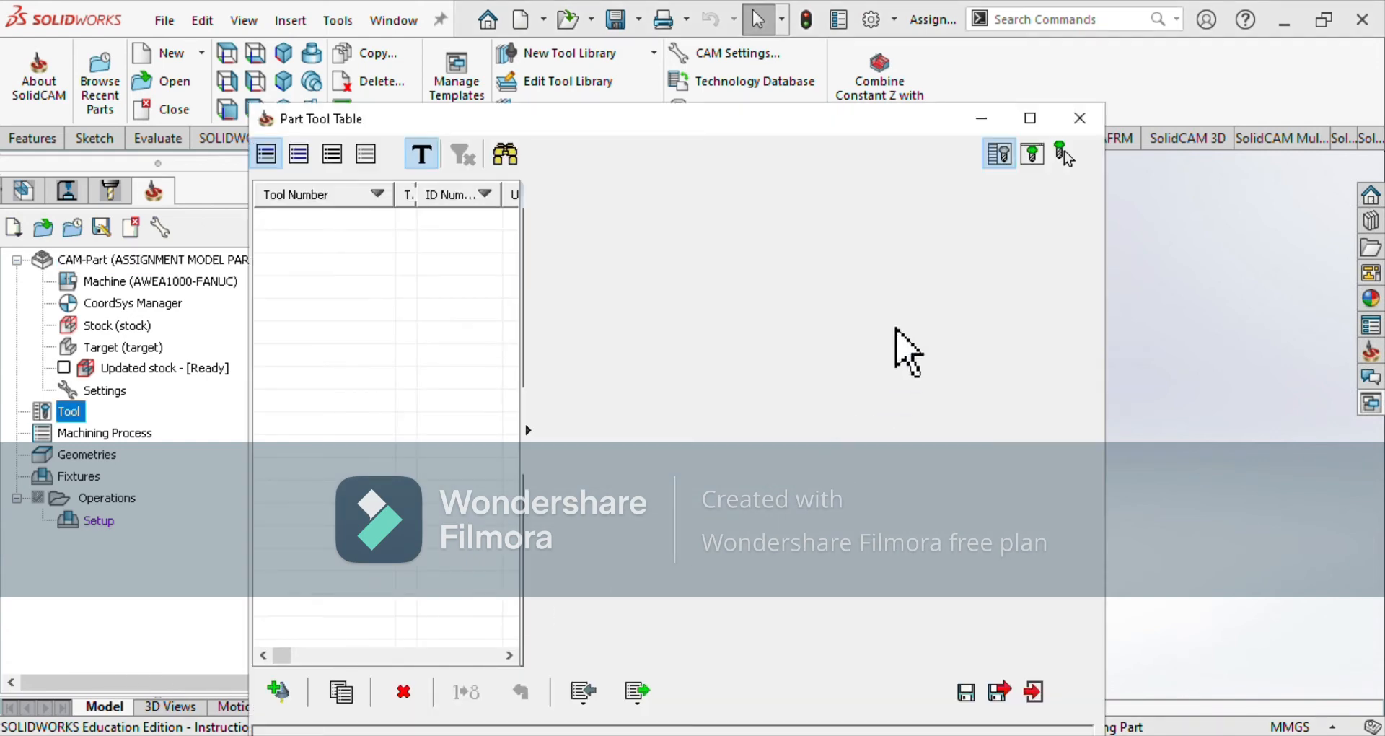
left_click(1080, 119)
Check the diameter of one counterbored bolt hole's edge on the back face, and add a Drilling operation under Setup.
scroll(811, 409, "down", 5)
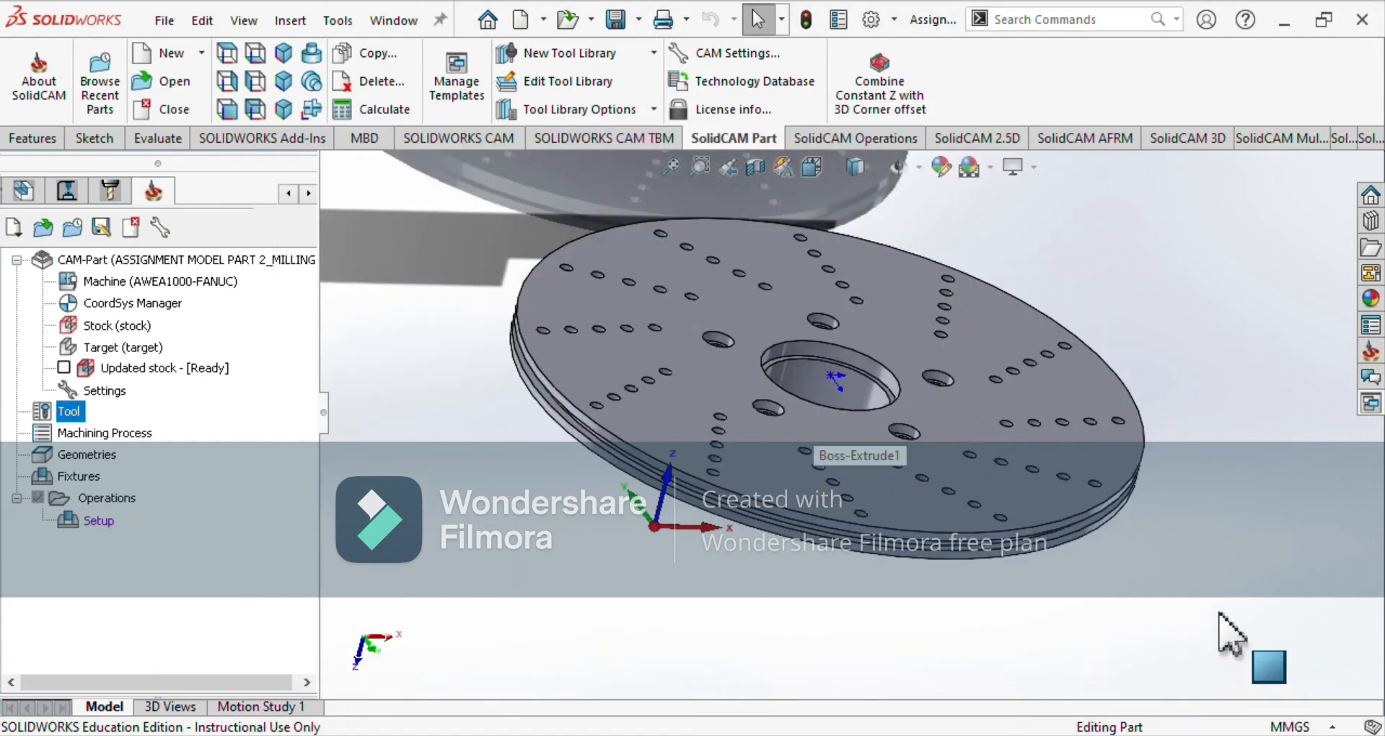
left_click(767, 403)
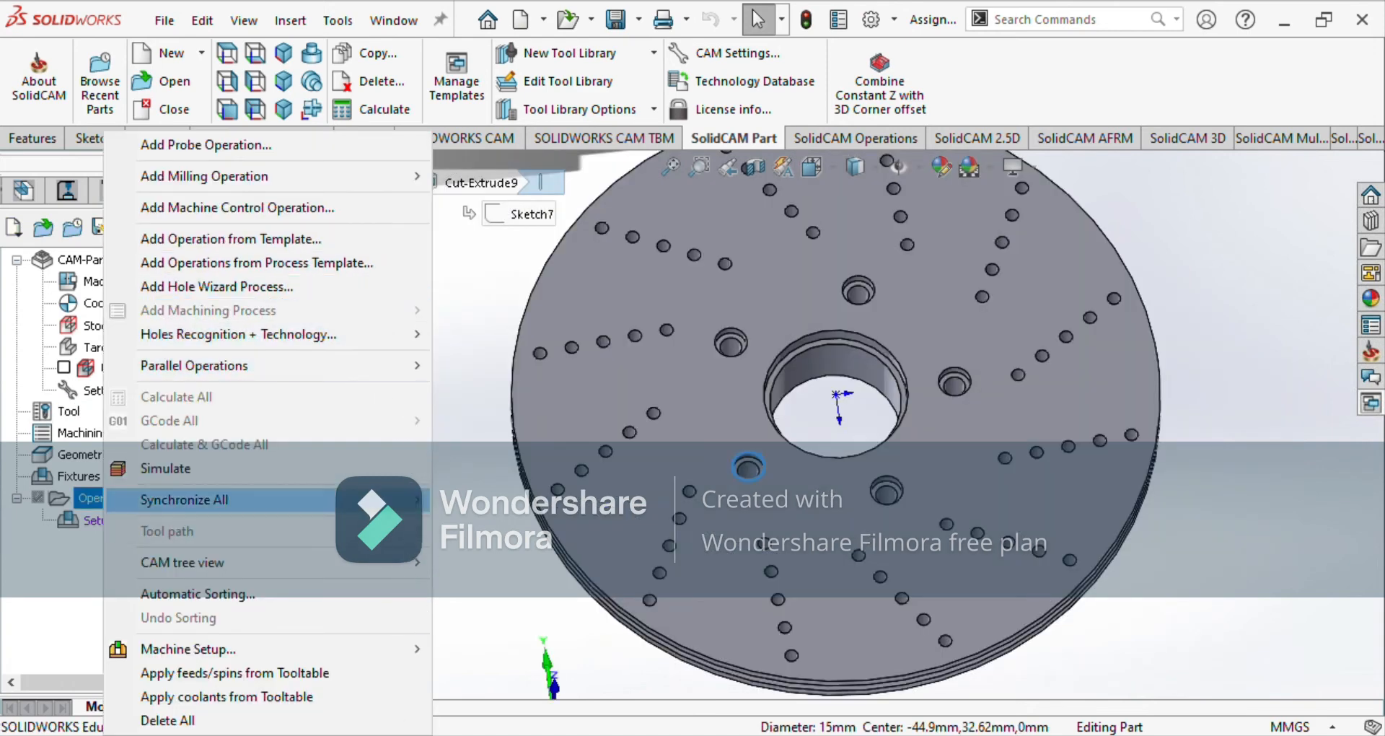
left_click(260, 286)
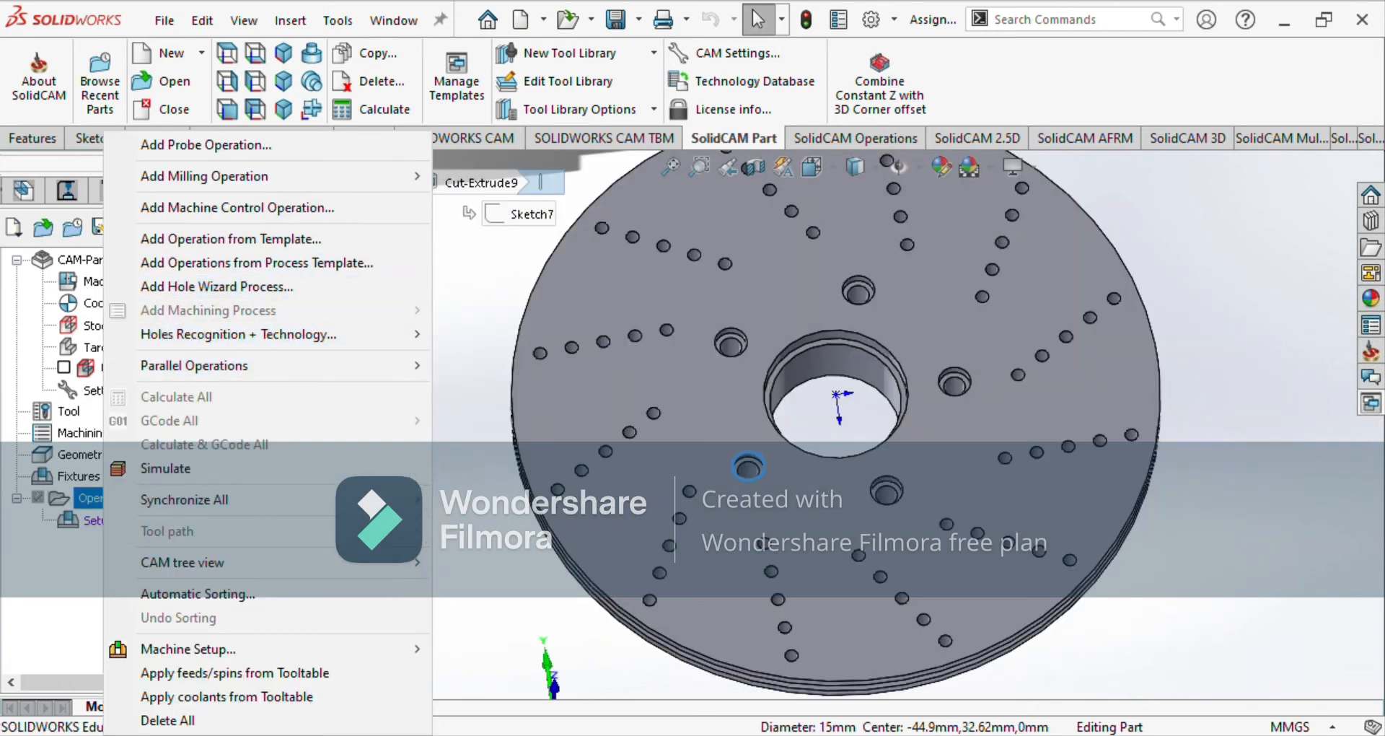
right_click(100, 519)
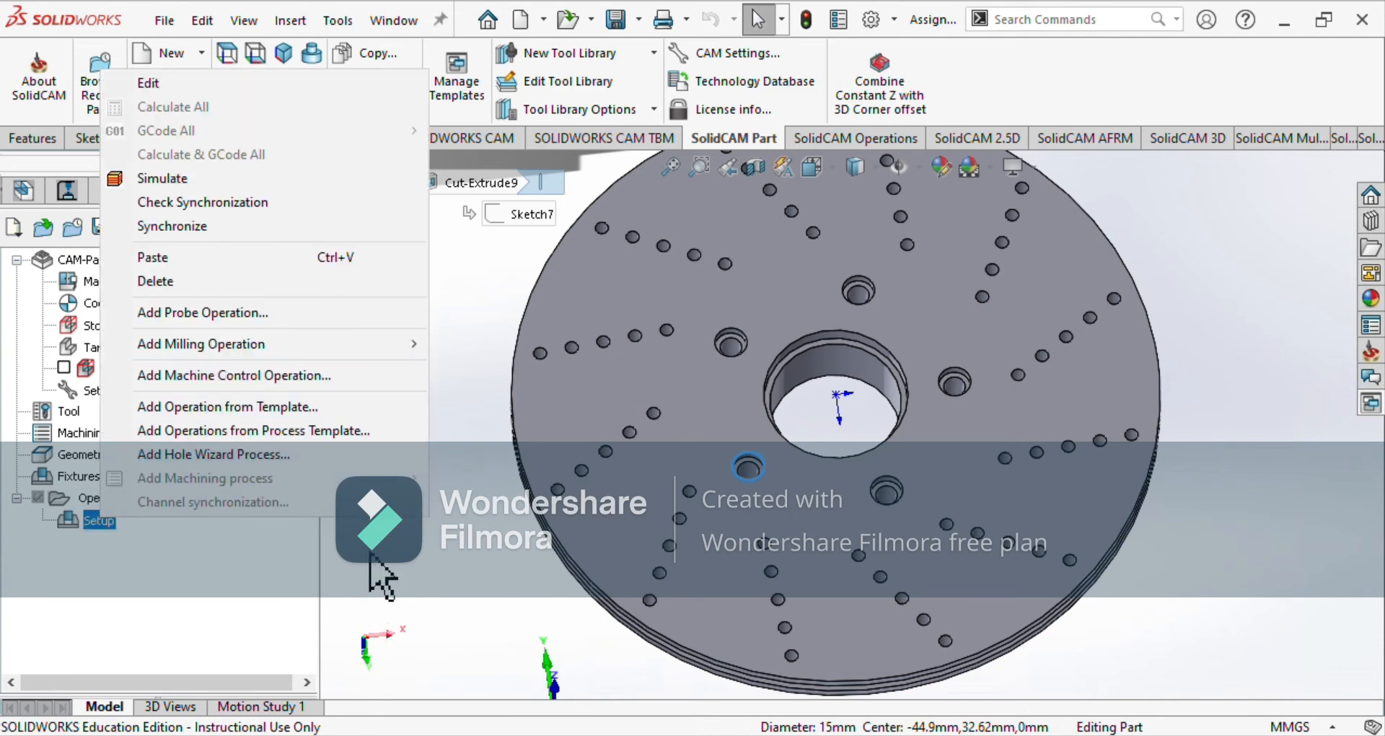
mouse_move(274, 344)
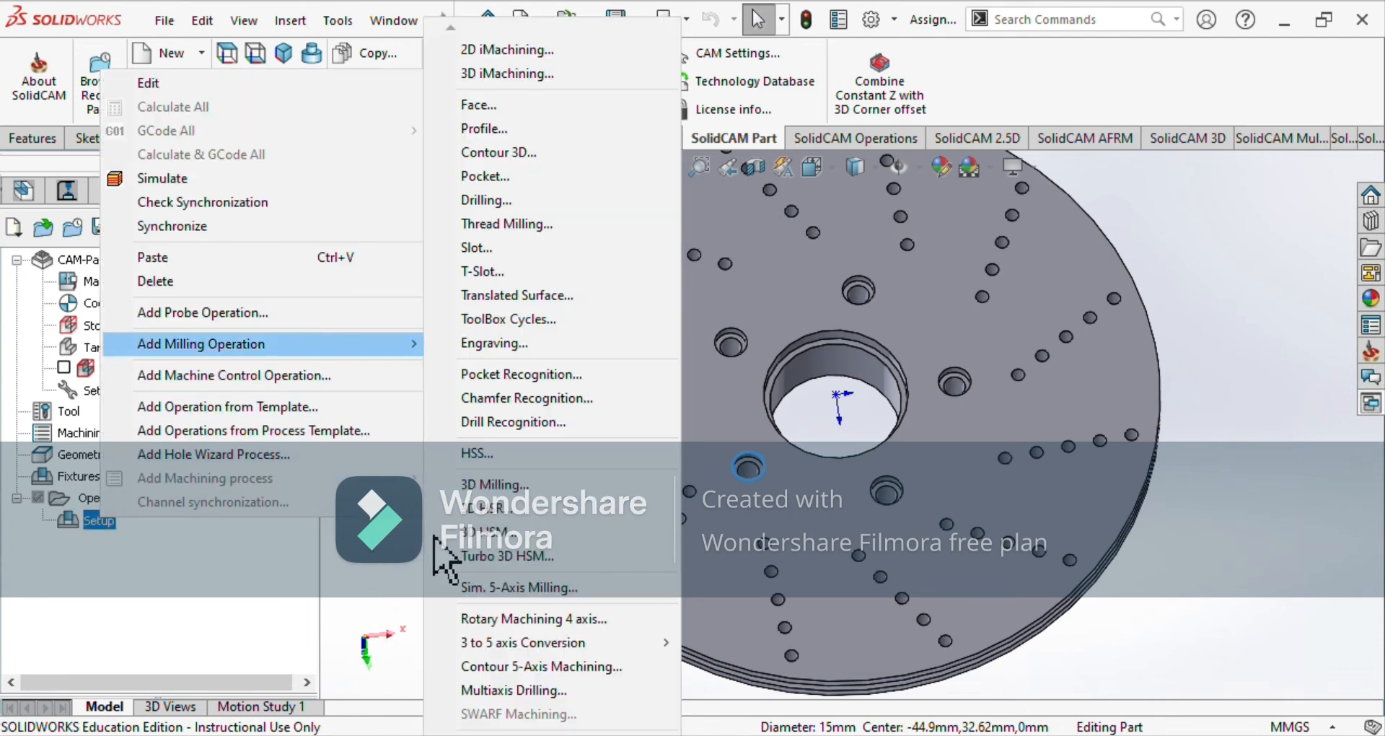
left_click(841, 334)
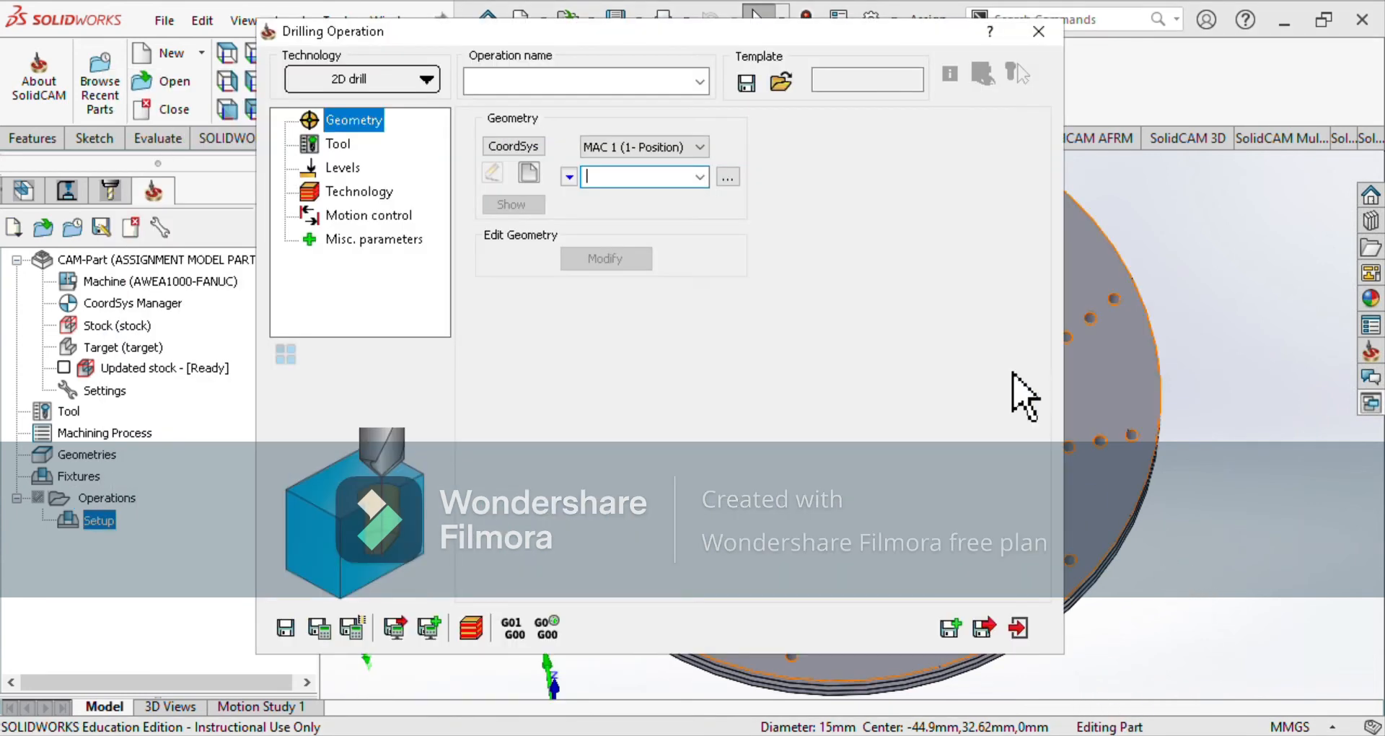
Define the drill geometry from the centres of the five counterbored bolt holes around the central bore.
left_click(528, 173)
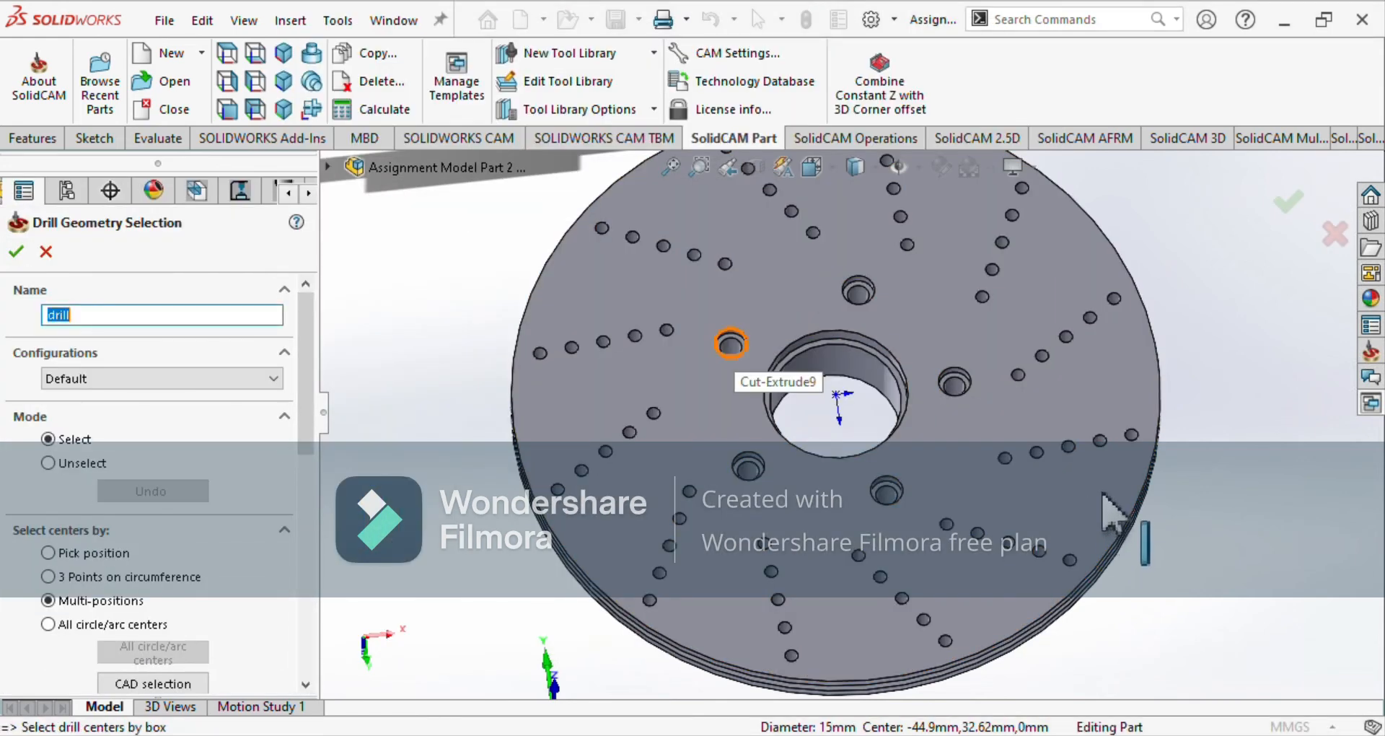
left_click(730, 343)
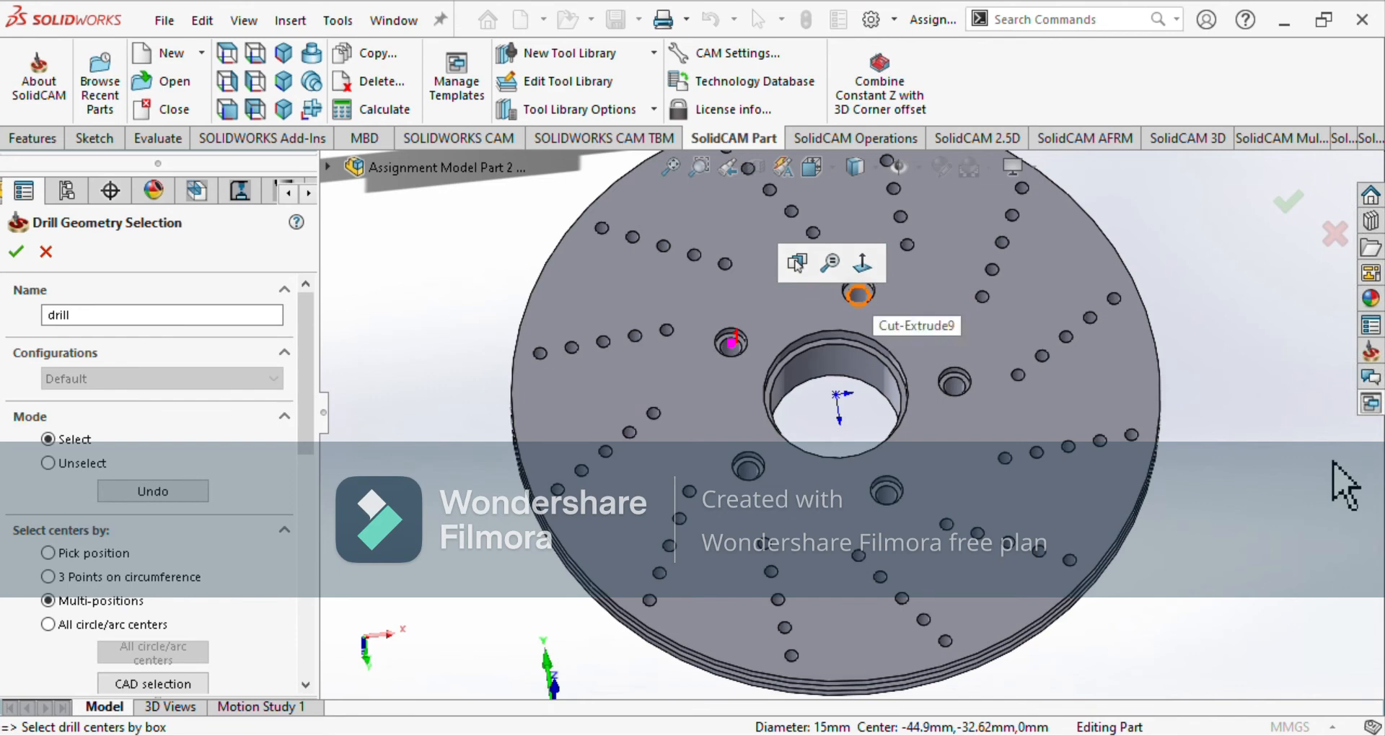
scroll(859, 294, "down", 5)
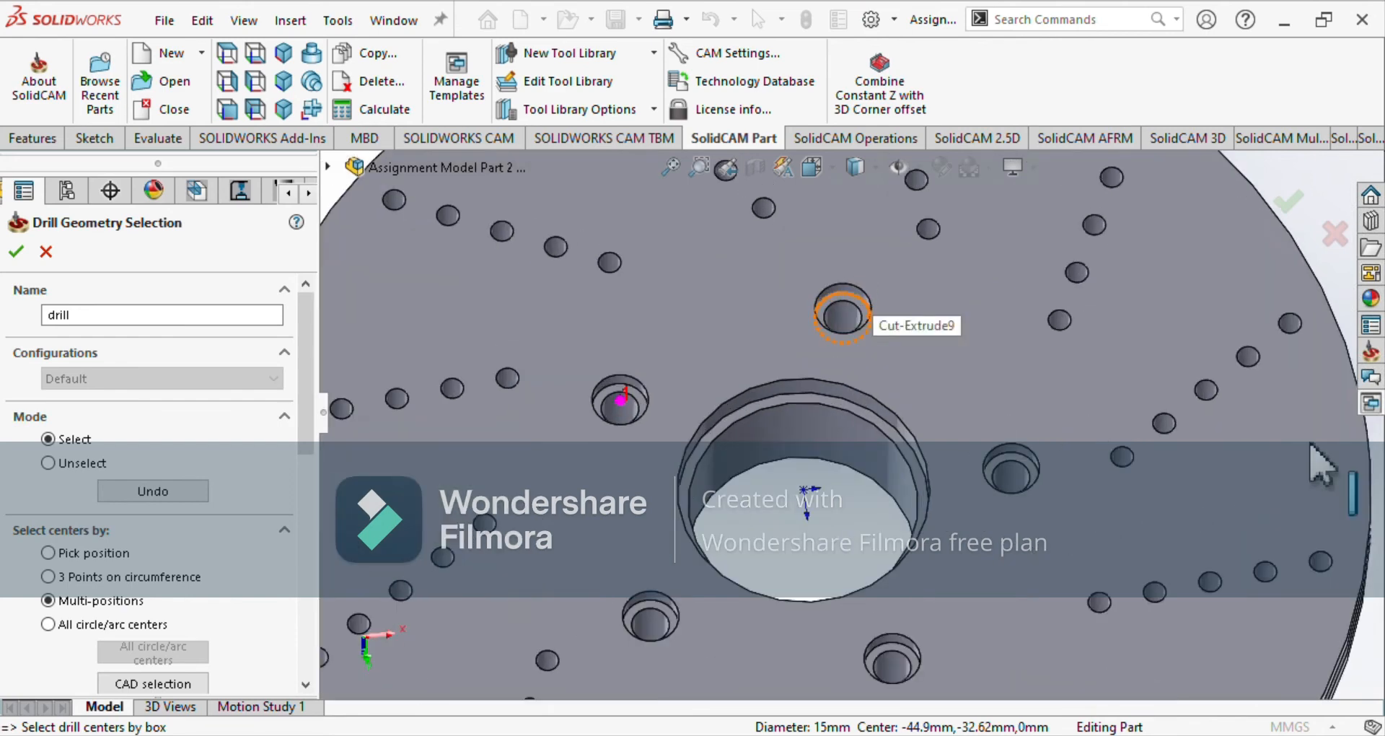
left_click(826, 330)
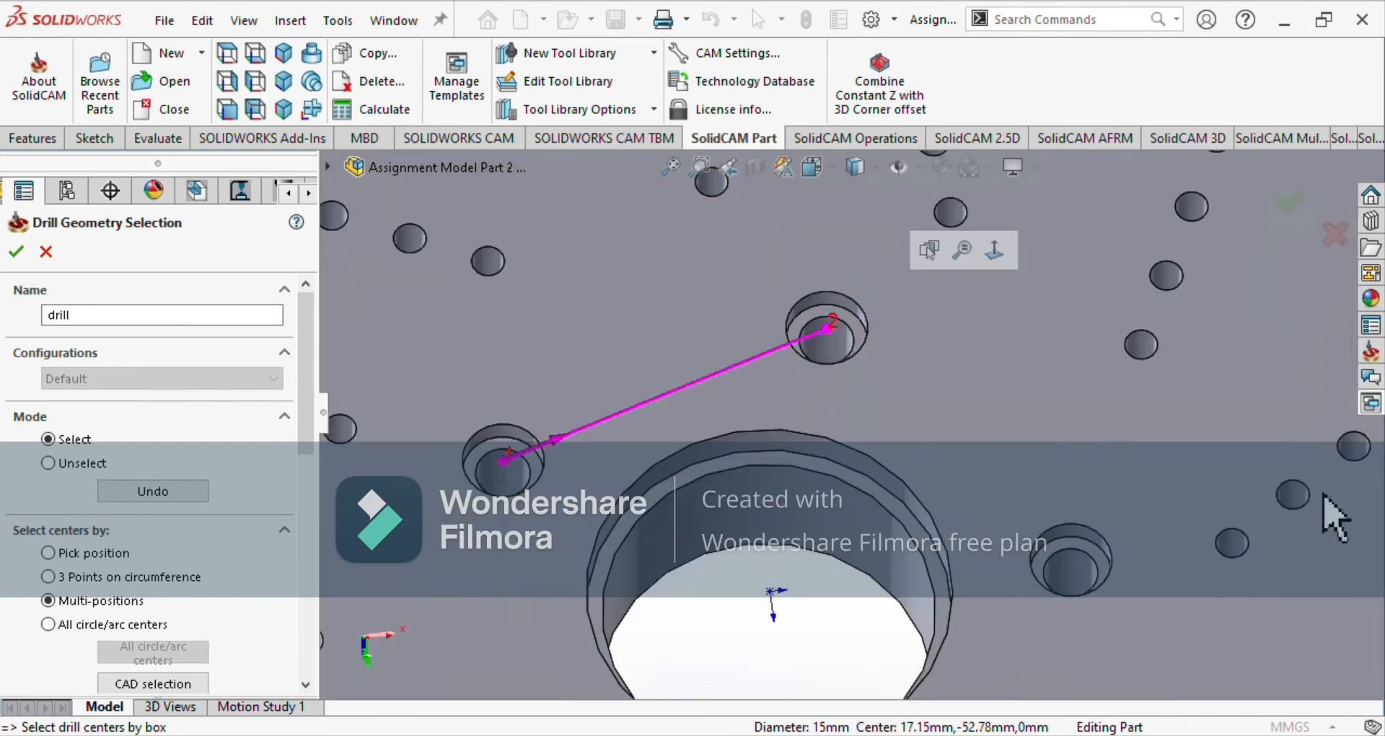
left_click(1070, 559)
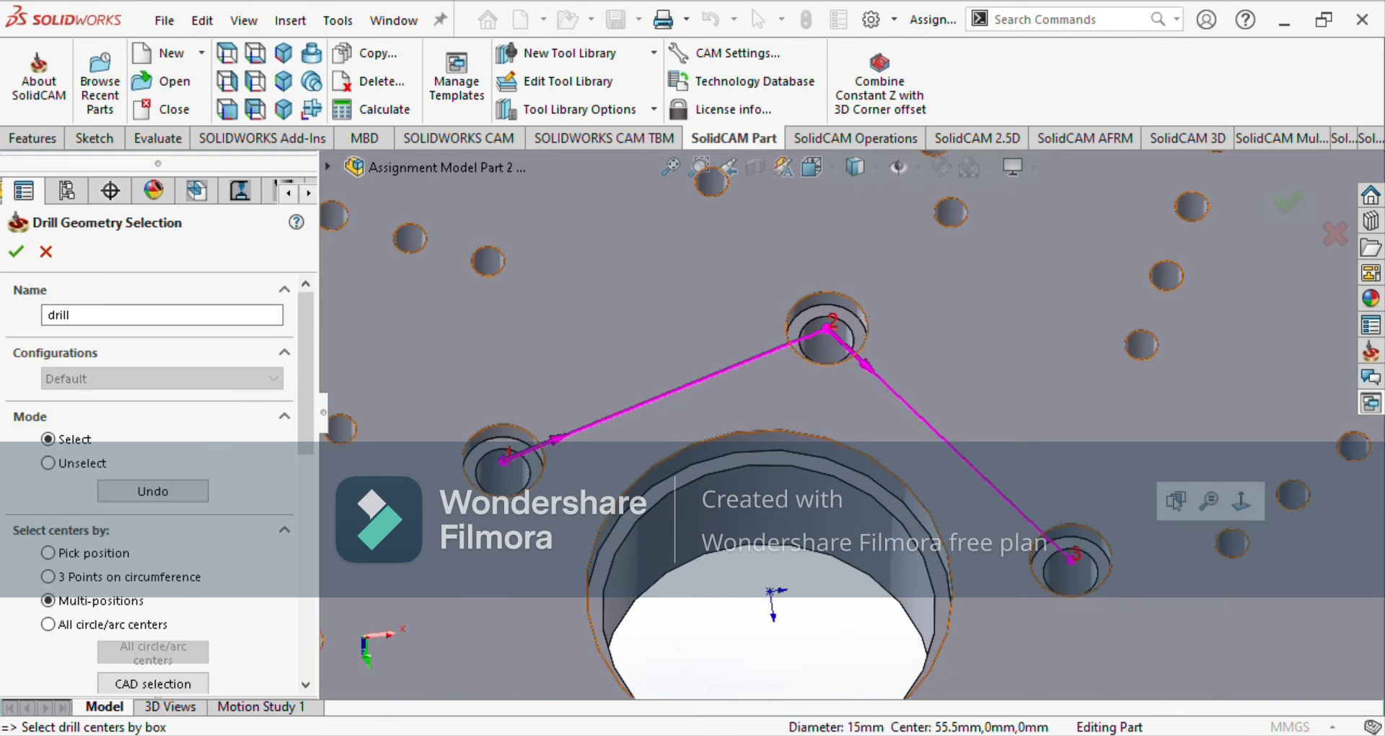
scroll(850, 410, "up", 3)
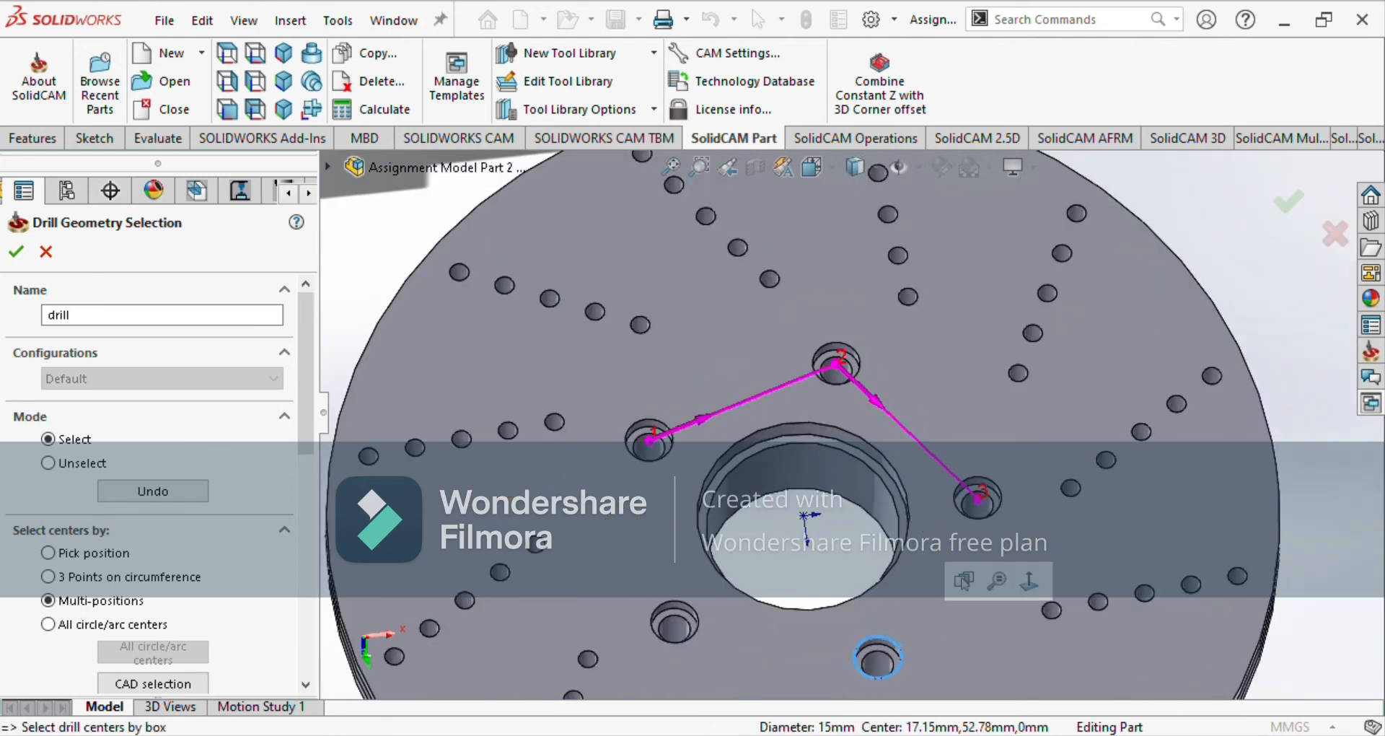
left_click(877, 658)
left_click(673, 622)
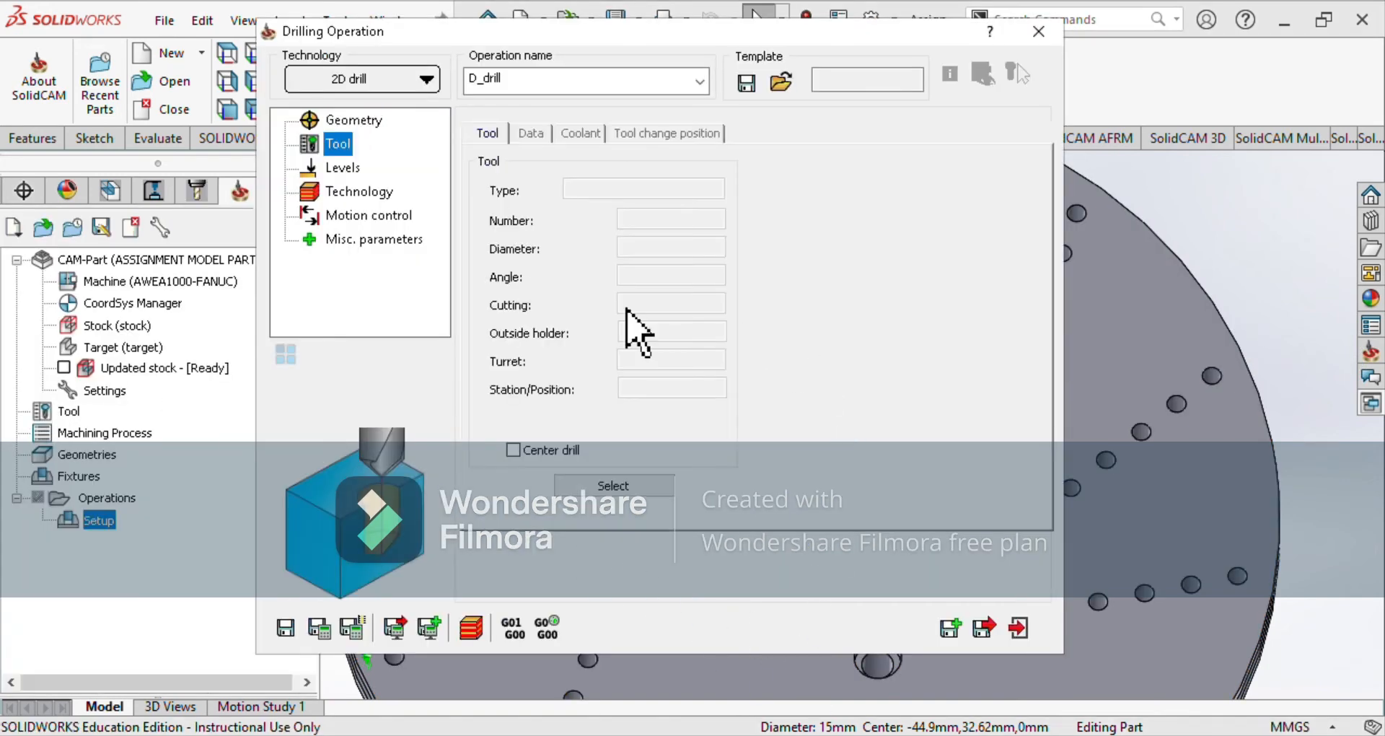
Choose tool 1, the 15 mm diameter end mill, for the drilling operation.
left_click(631, 483)
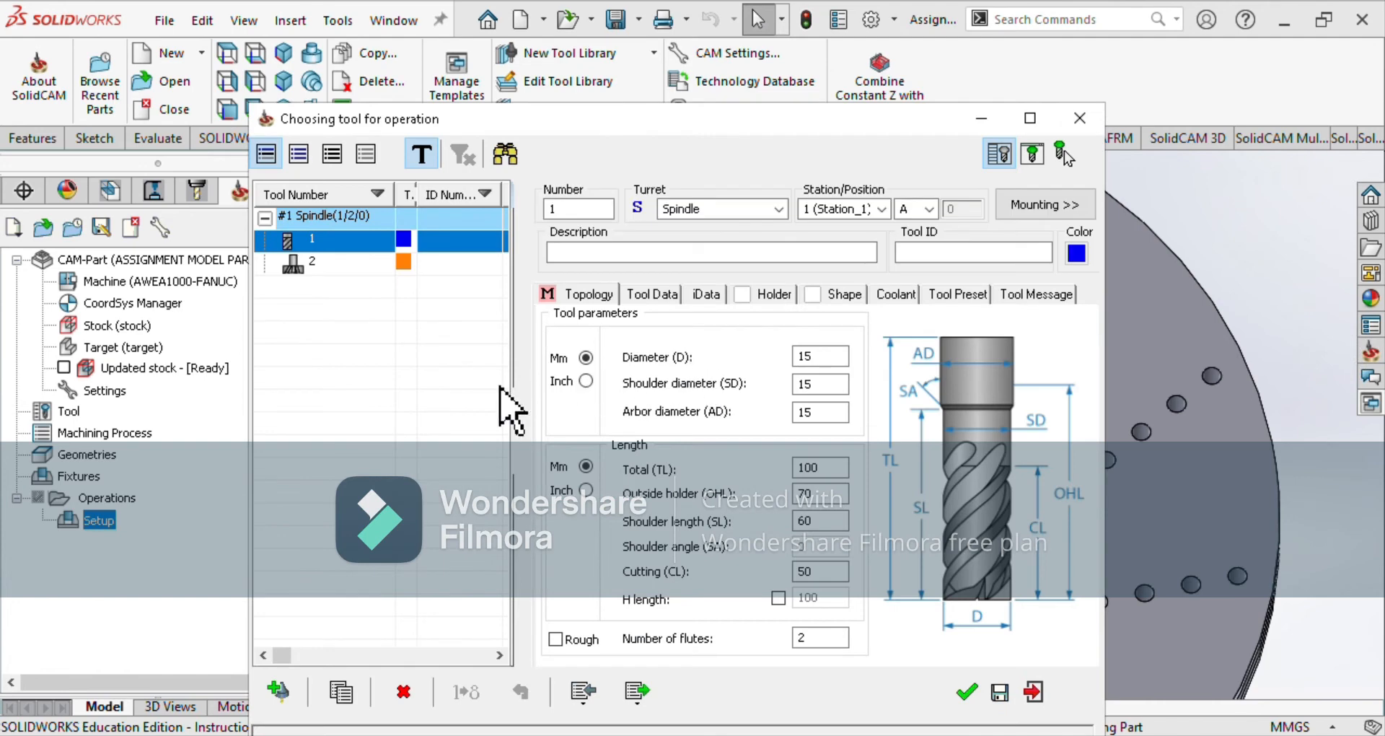
left_click(967, 691)
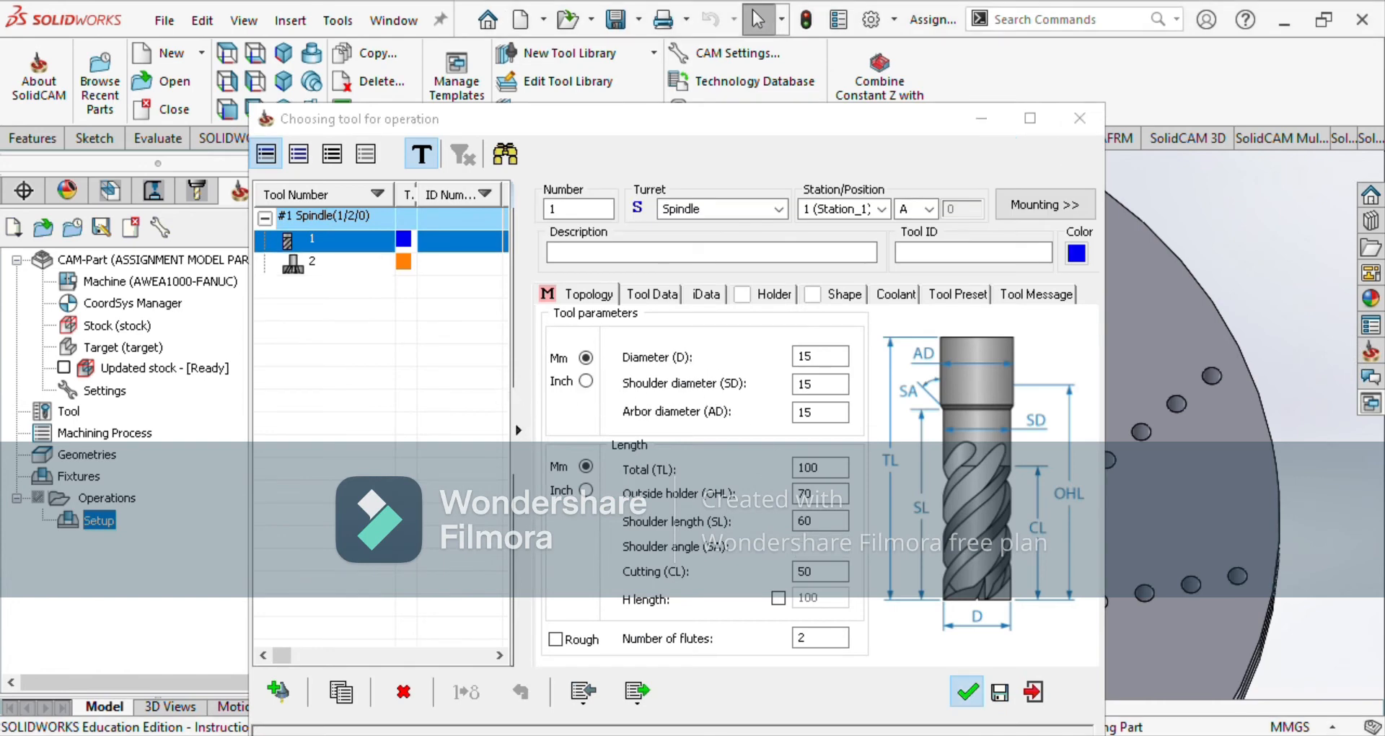
key("Down")
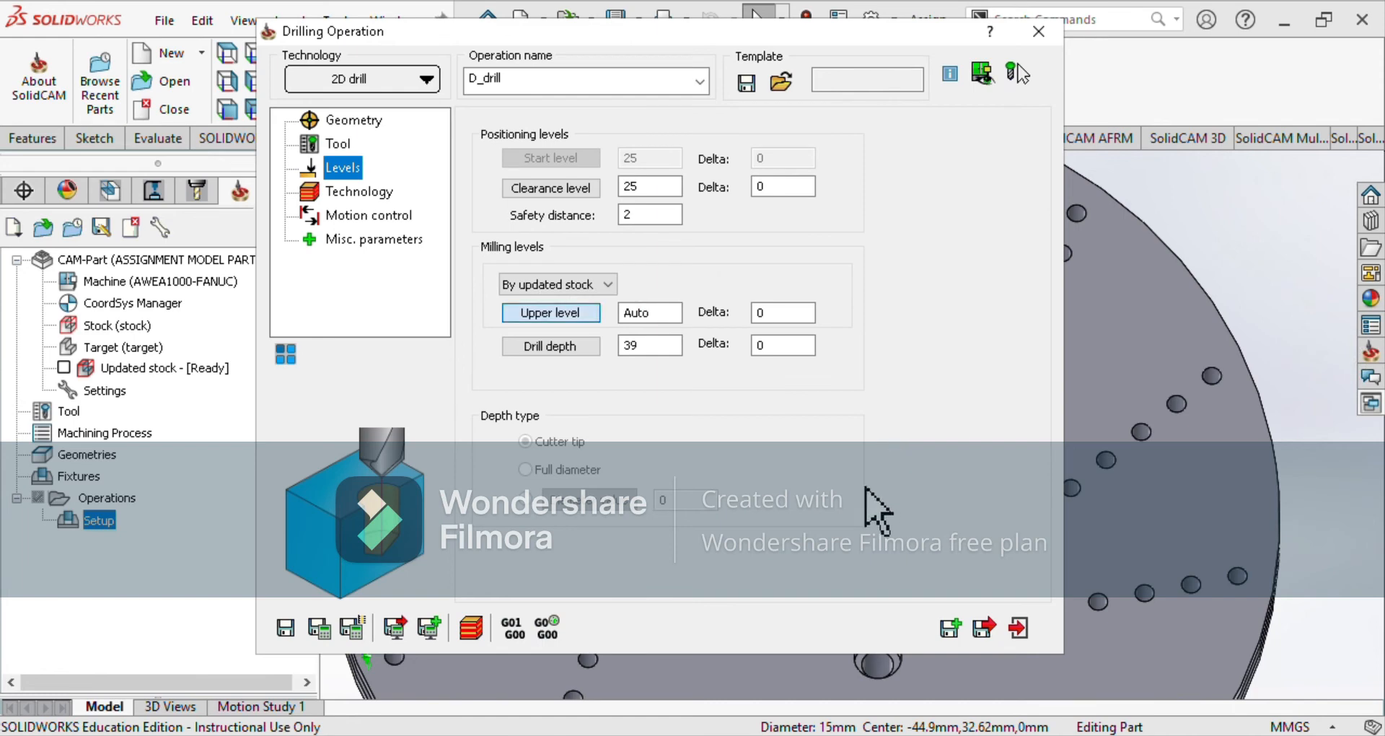
Set the upper level to Z 0 from the flat back face and the drill depth to 5 from a counterbore floor.
left_click(550, 312)
left_click(900, 385)
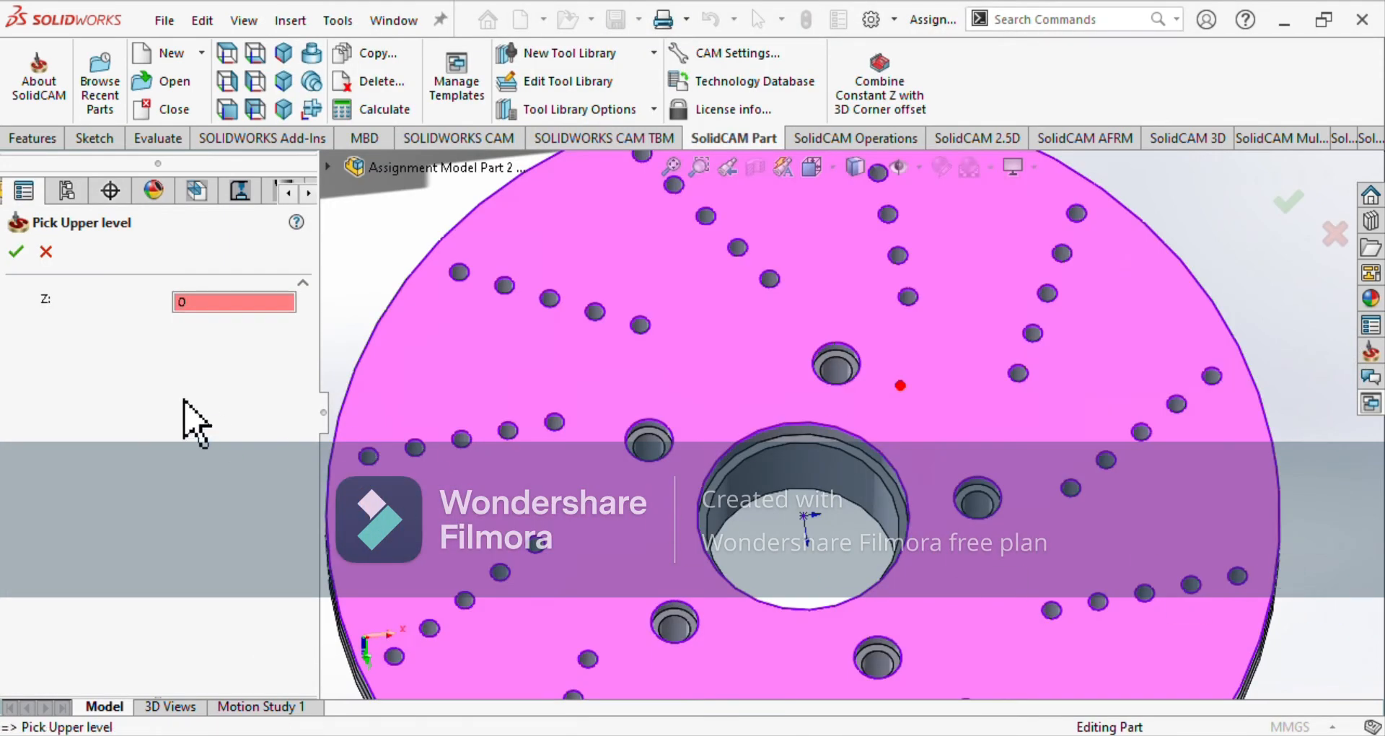
left_click(16, 251)
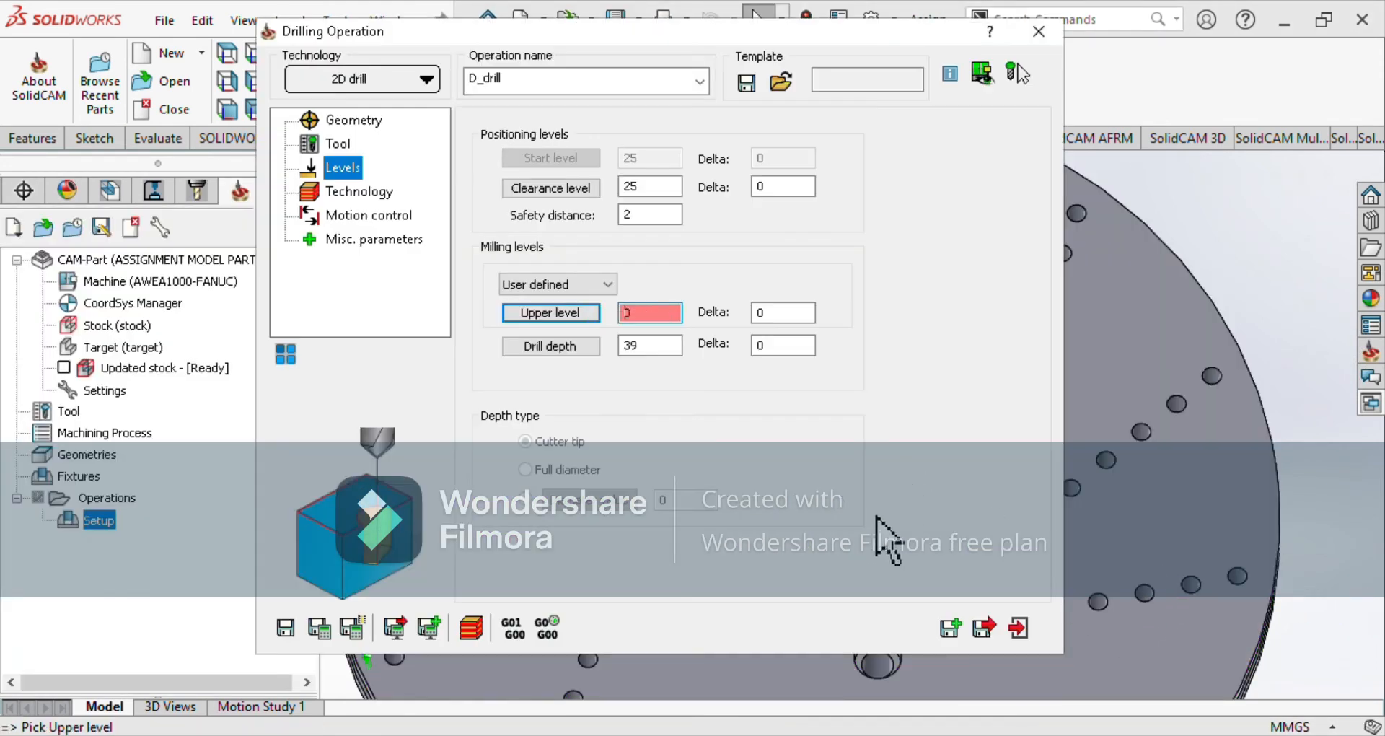
scroll(983, 664, "down", 5)
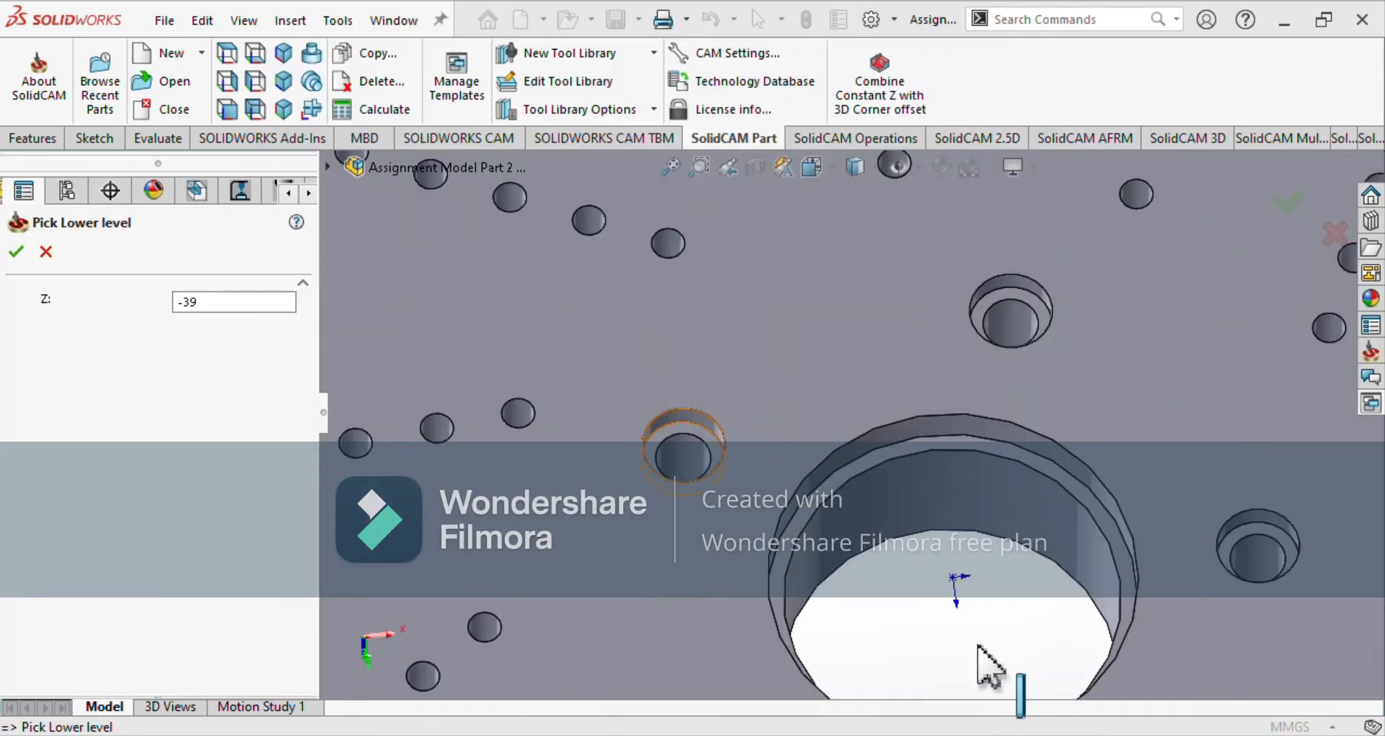
left_click(678, 440)
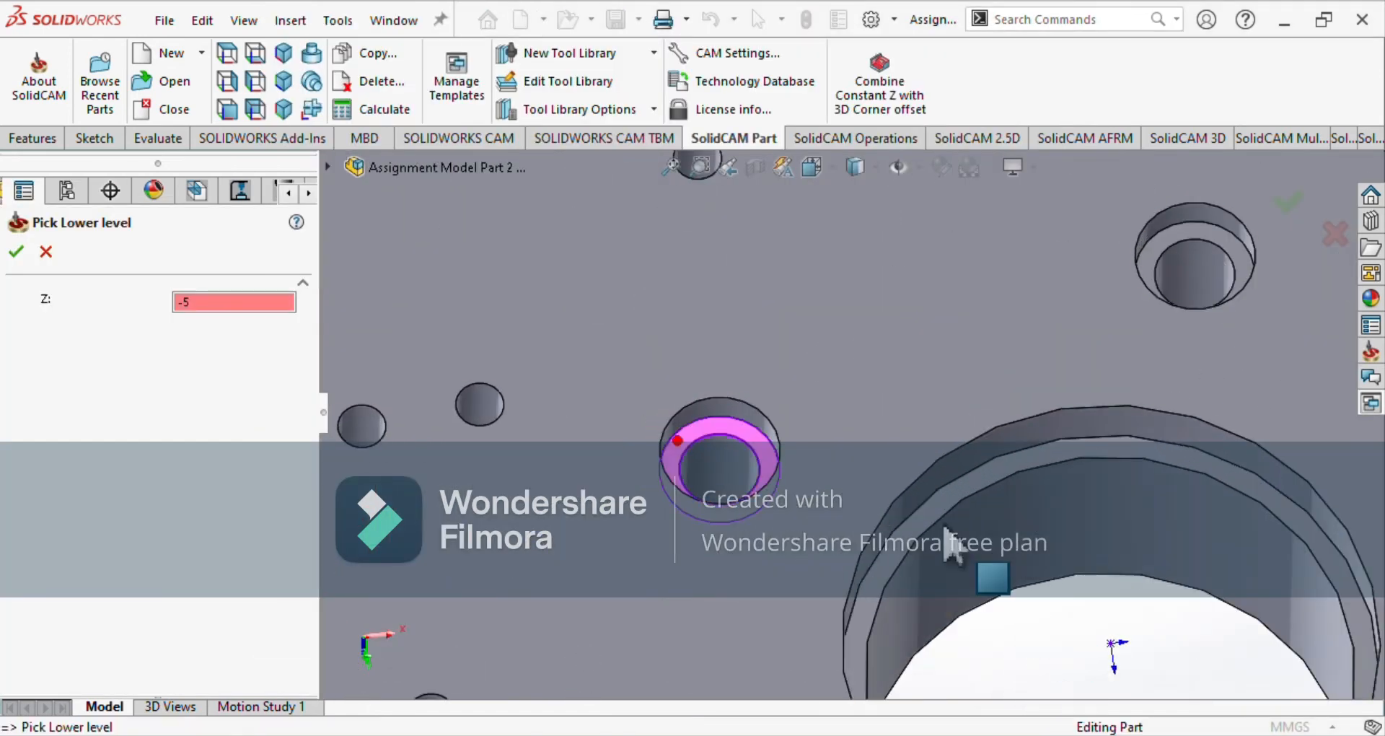
left_click(16, 251)
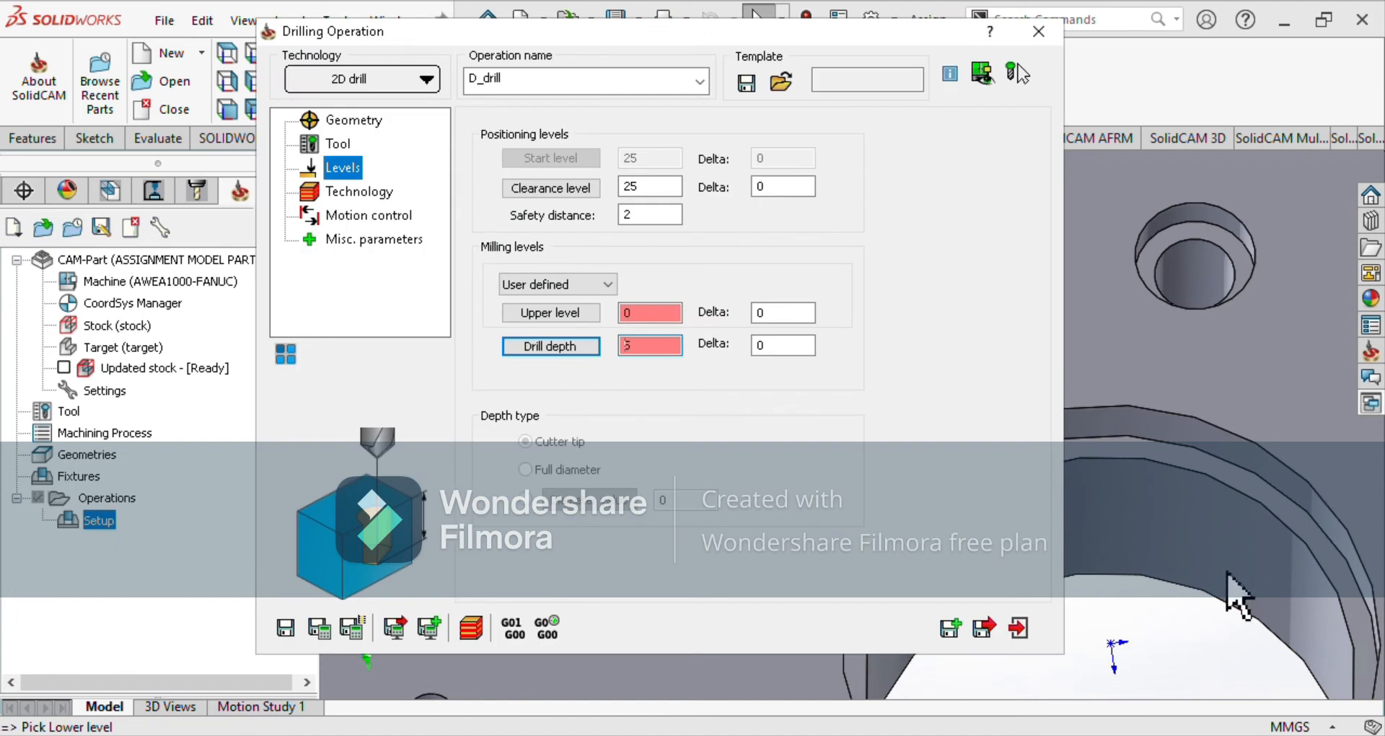
Save and exit the drilling operation with default sorting, and calculate its tool path.
left_click(359, 192)
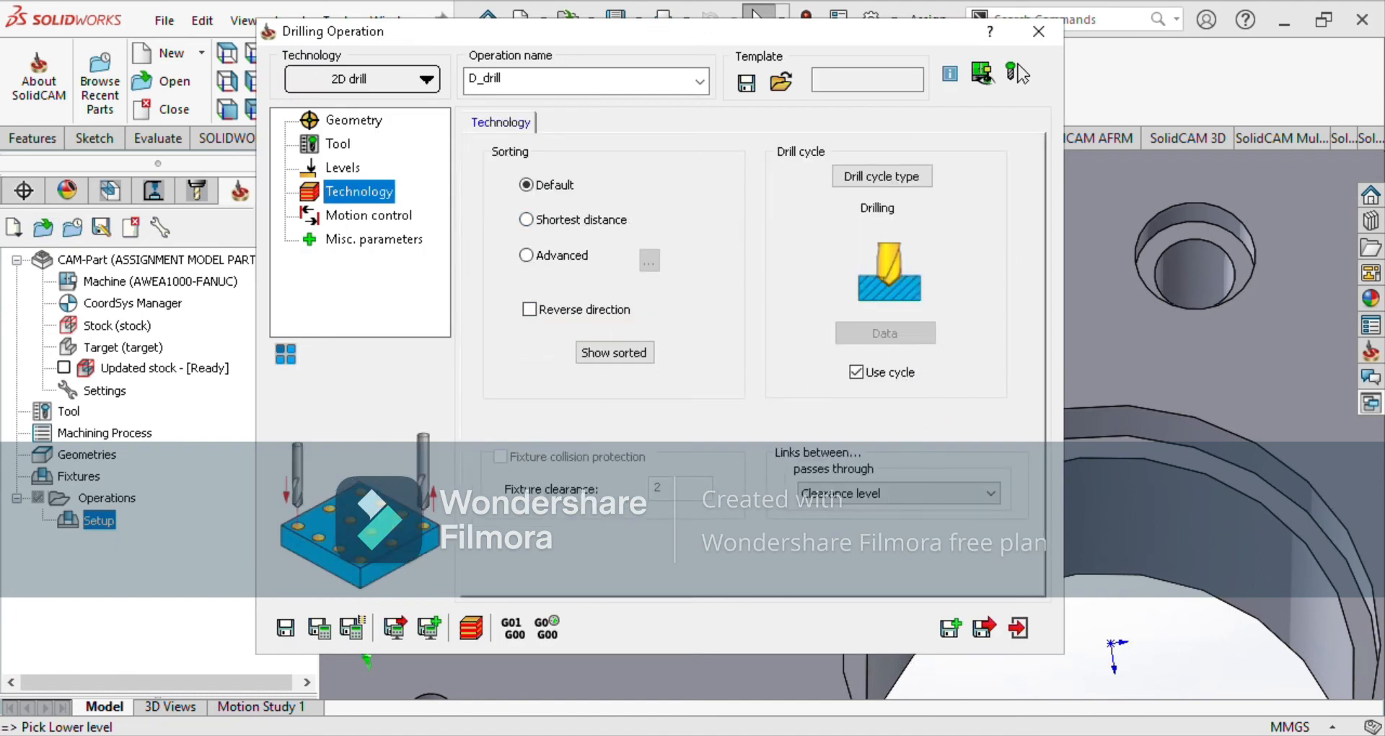
left_click(983, 627)
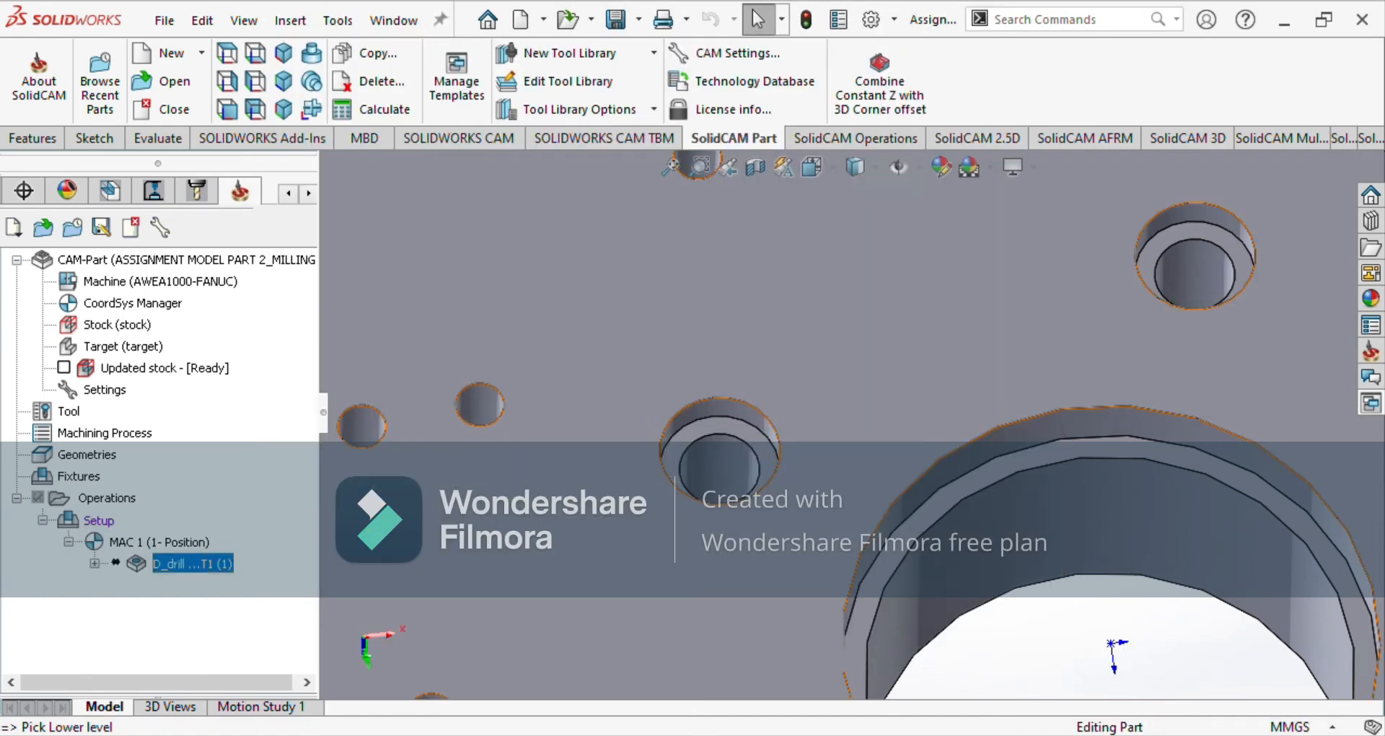
right_click(180, 564)
left_click(415, 325)
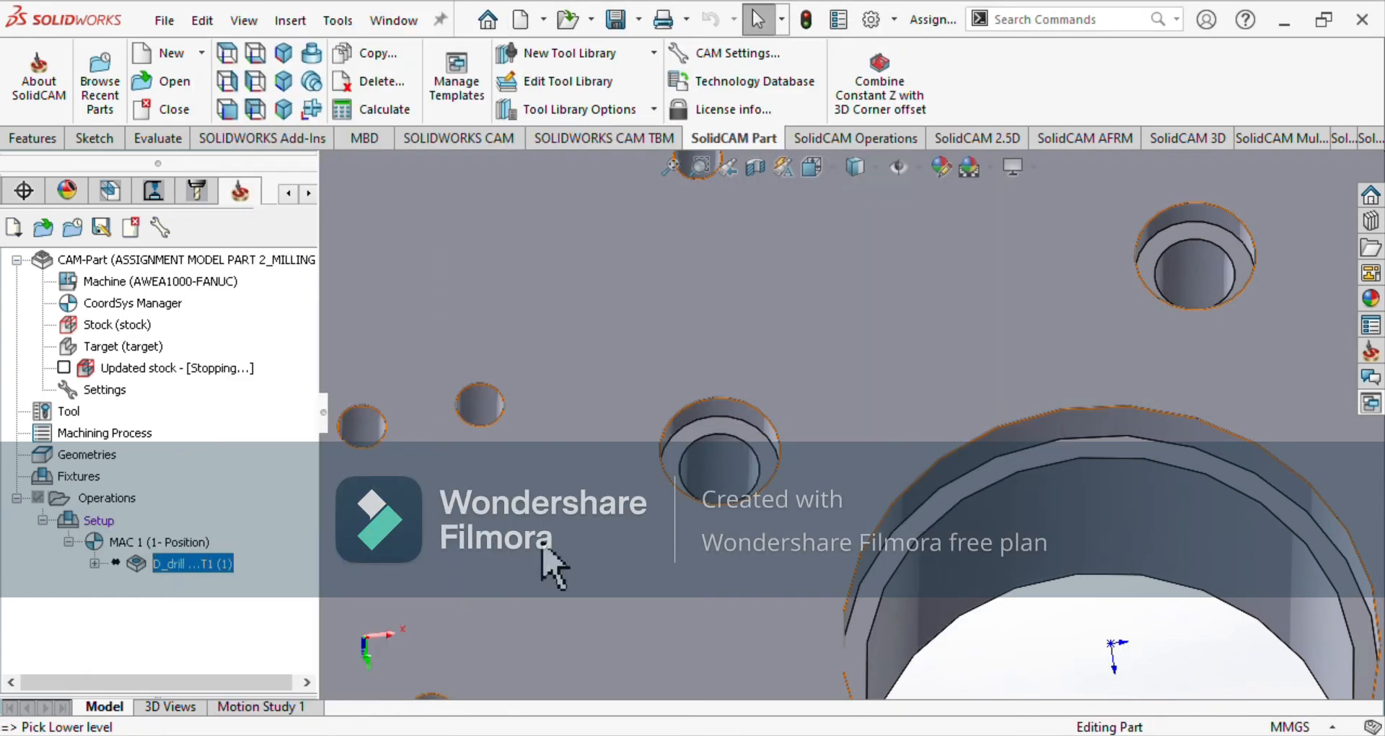
scroll(1058, 586, "up", 1)
scroll(1060, 592, "up", 3)
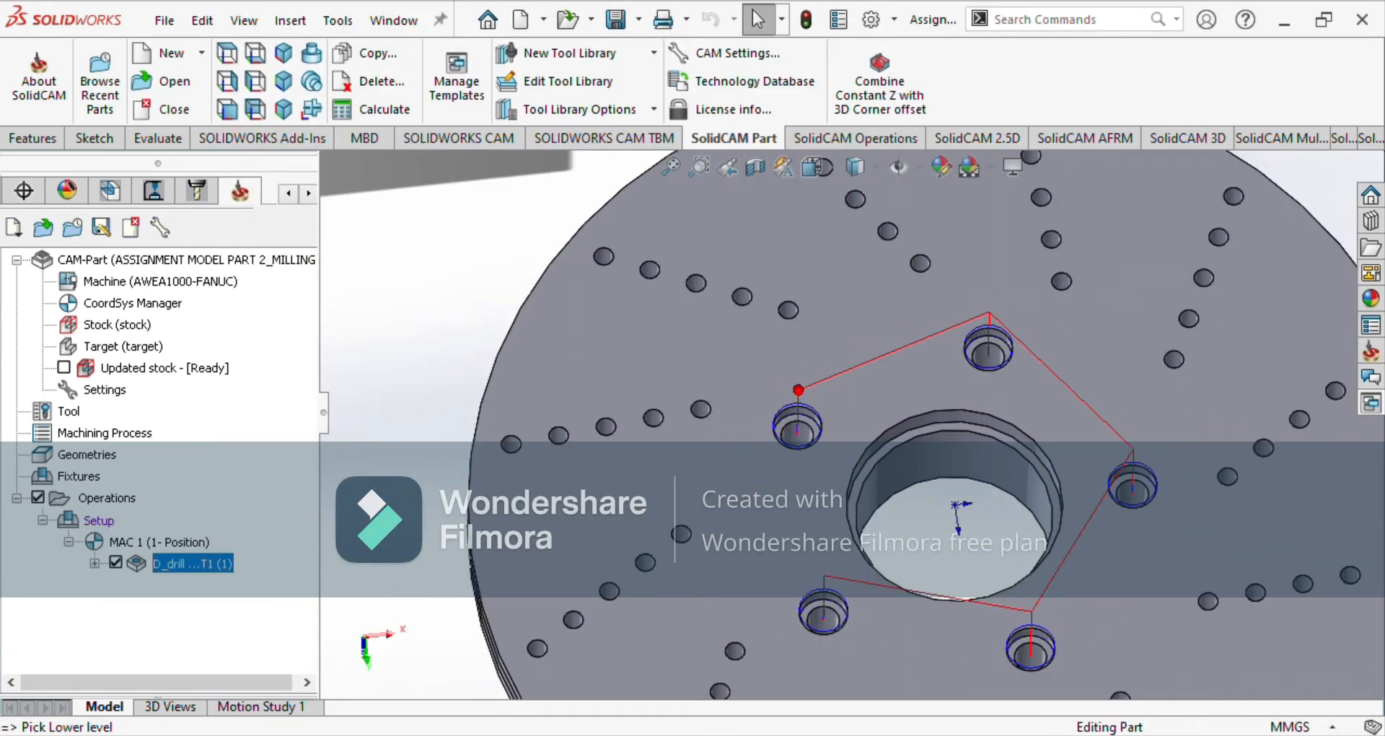
Simulate the D_drill operation and inspect the machined bolt-hole counterbores.
right_click(191, 564)
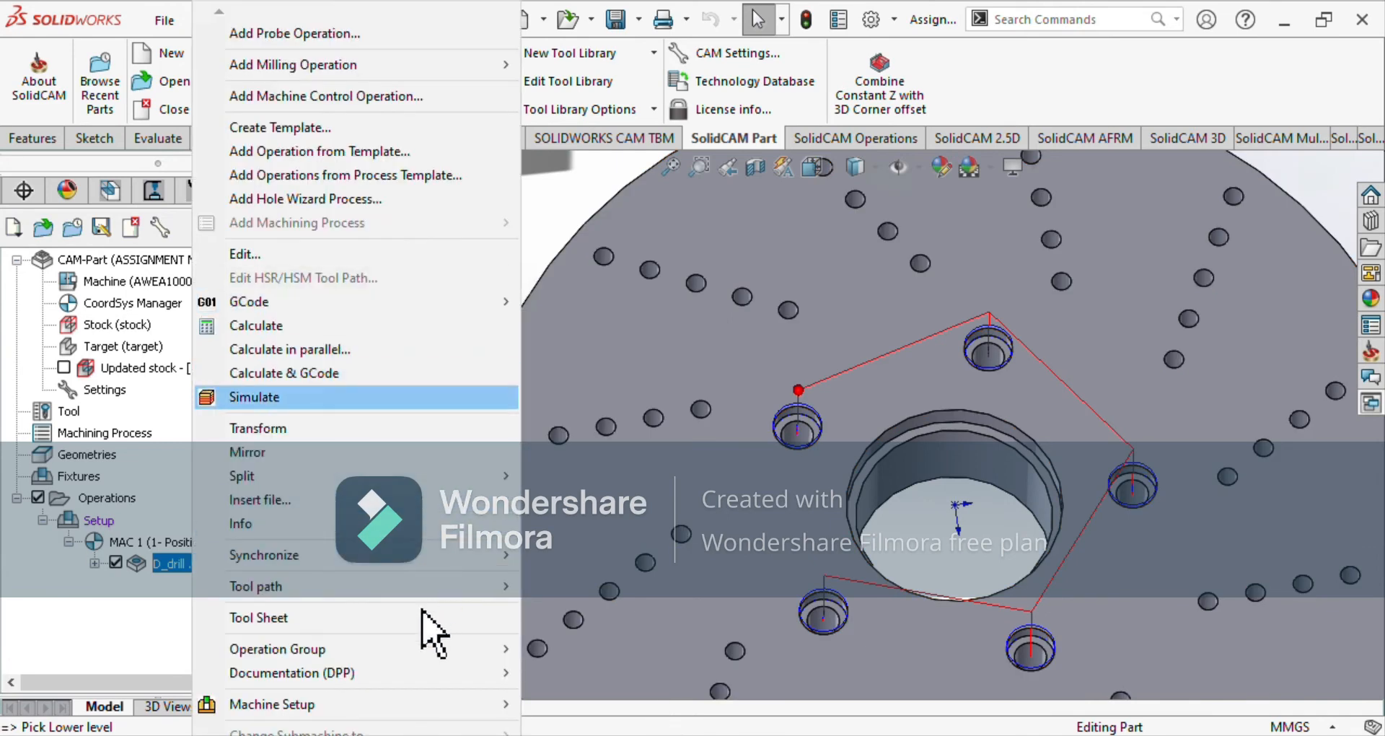
left_click(325, 395)
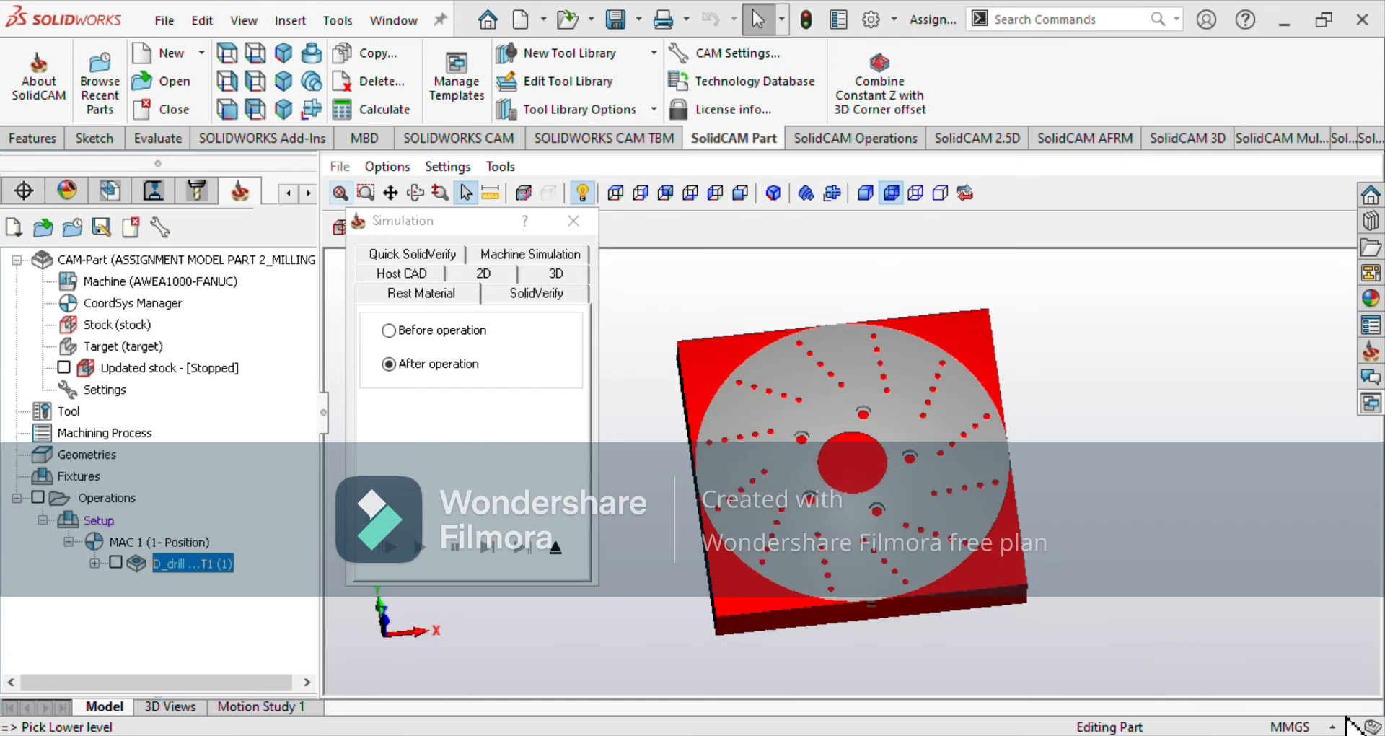
scroll(882, 469, "down", 5)
scroll(871, 467, "up", 12)
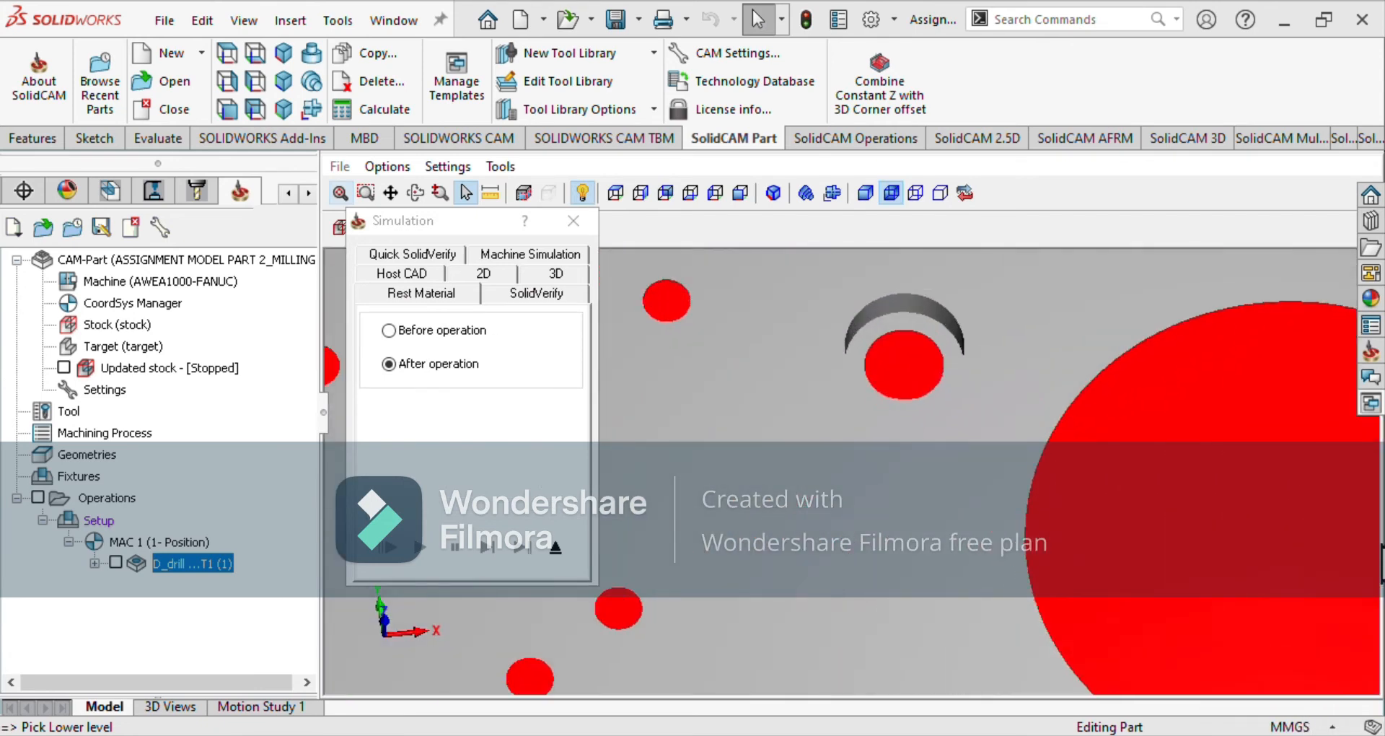
scroll(873, 468, "down", 5)
Add a 3D Milling operation under Setup that uses the target geometry and MAC 1.
right_click(99, 520)
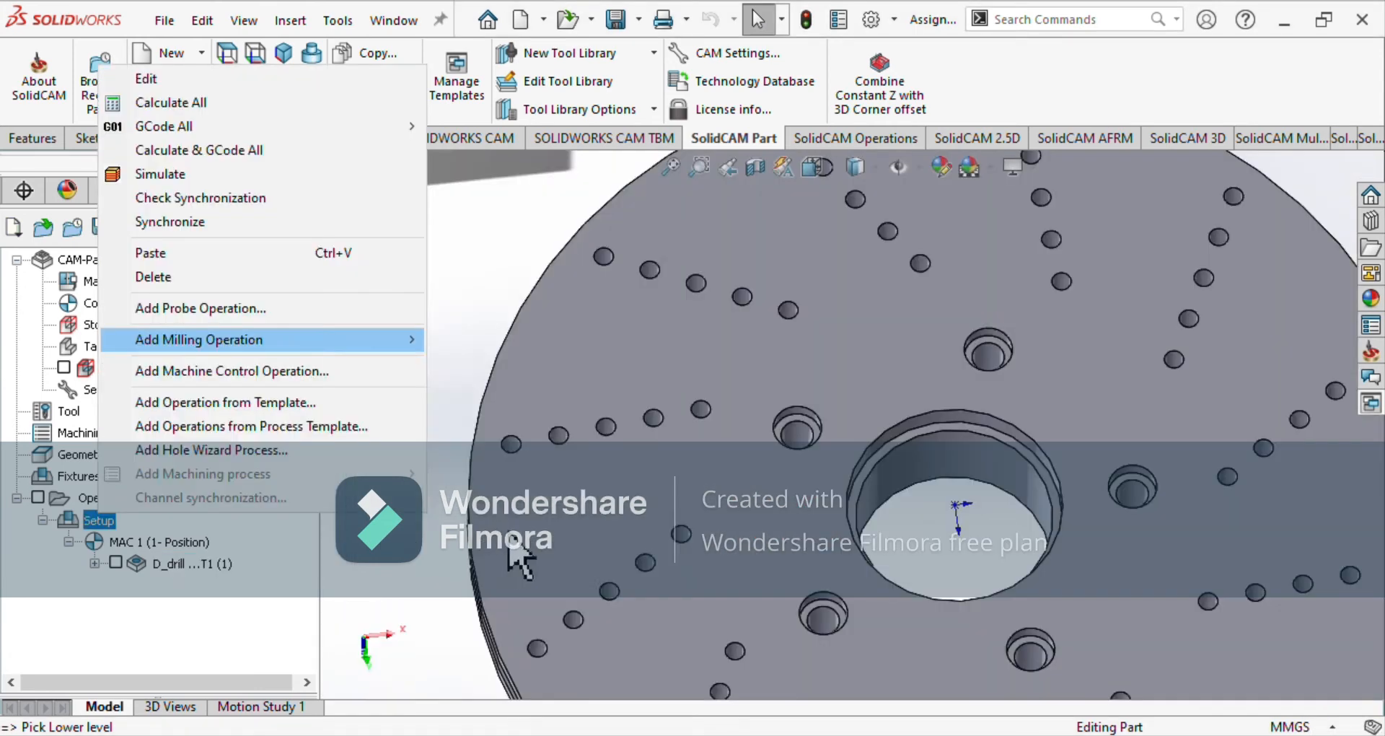
mouse_move(260, 339)
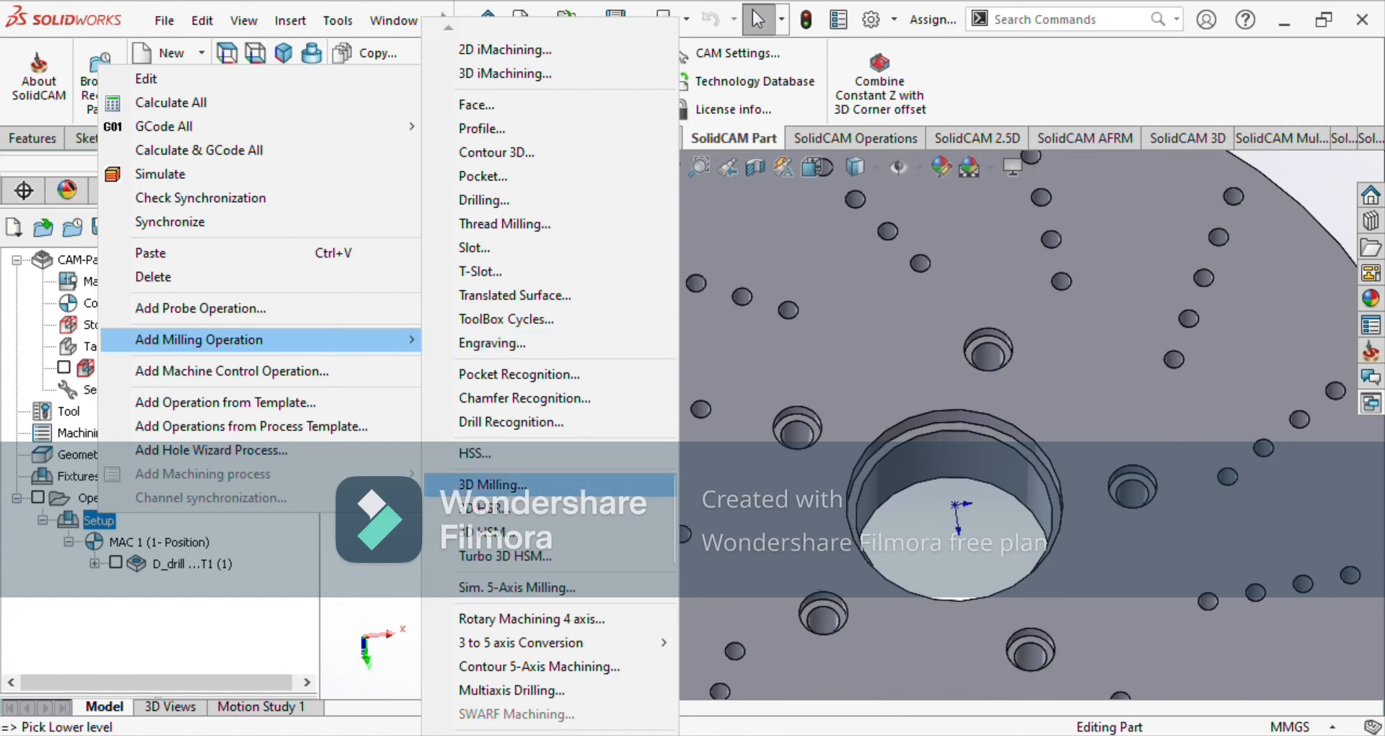
left_click(492, 484)
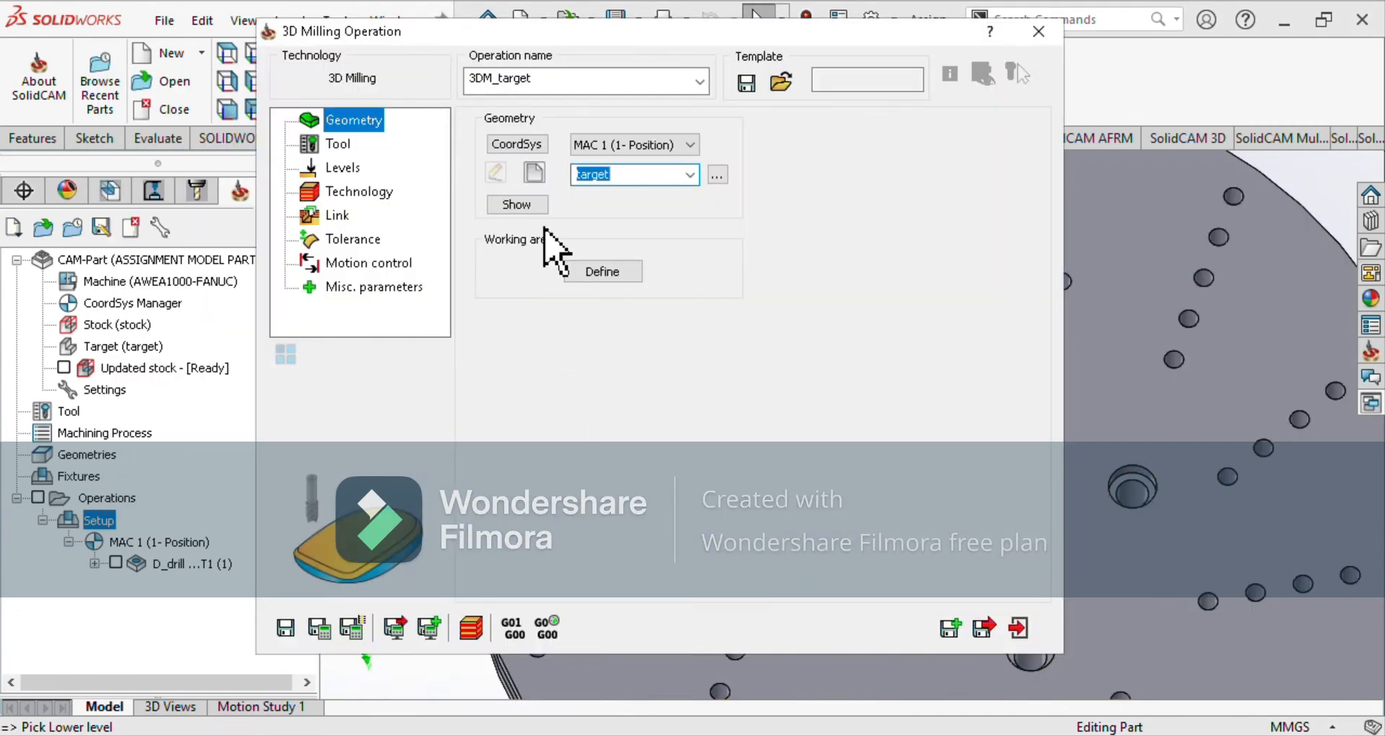
Define the 3D milling working area w_a from the two concentric circular edges of the central bore's ledge.
left_click(602, 271)
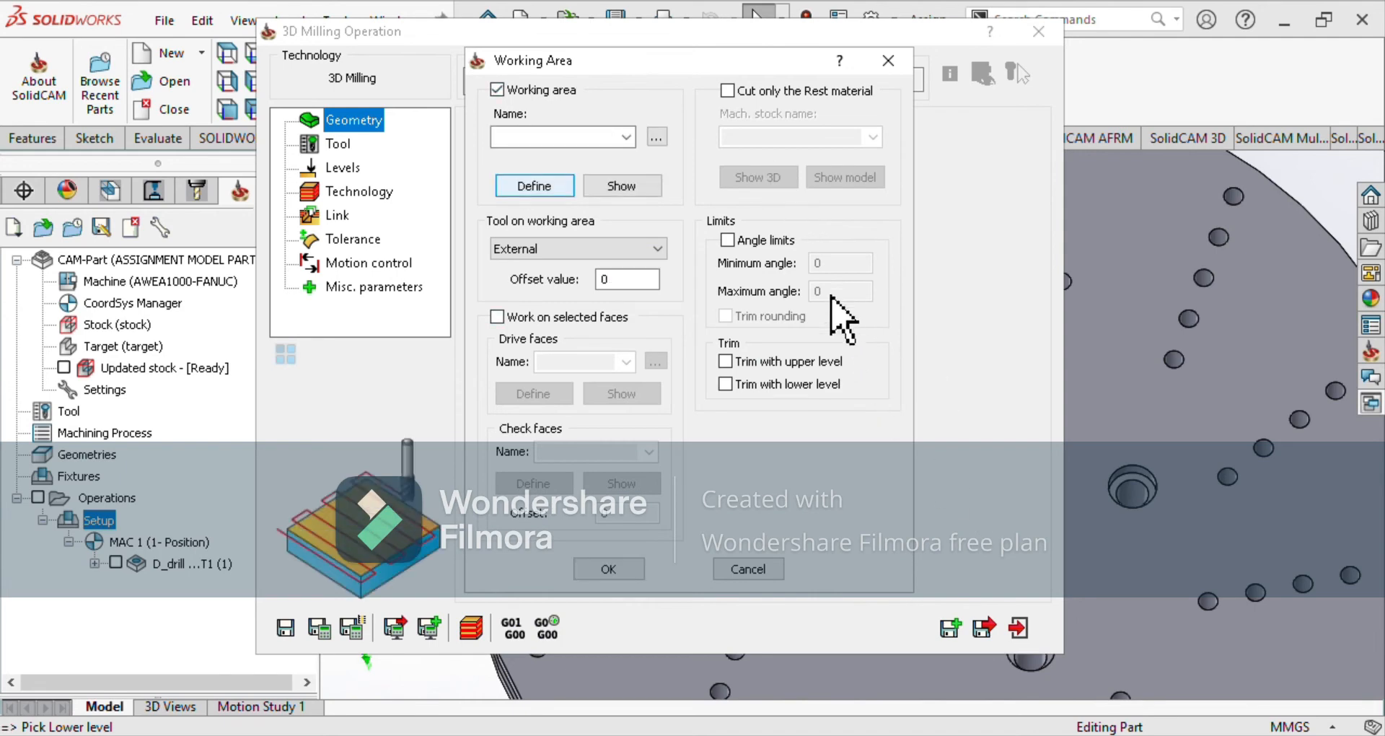
left_click(537, 187)
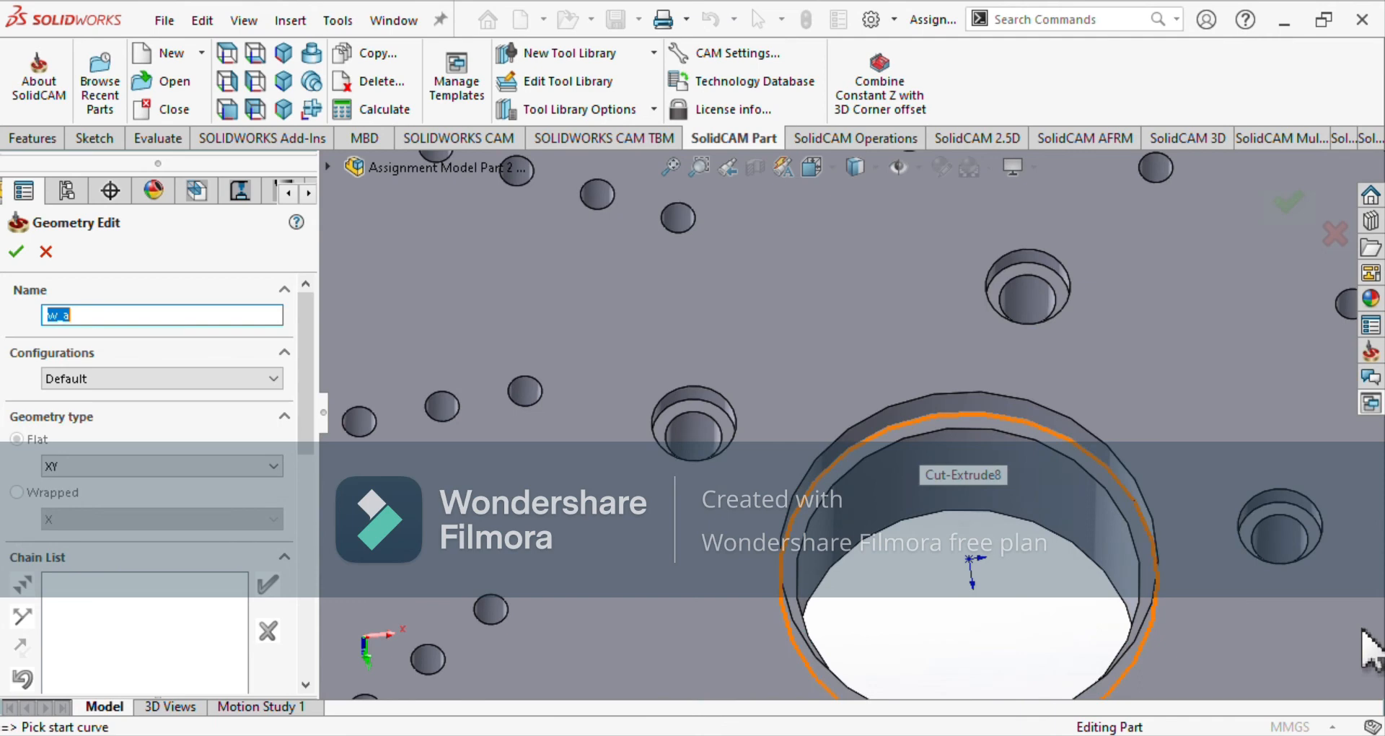
left_click(908, 420)
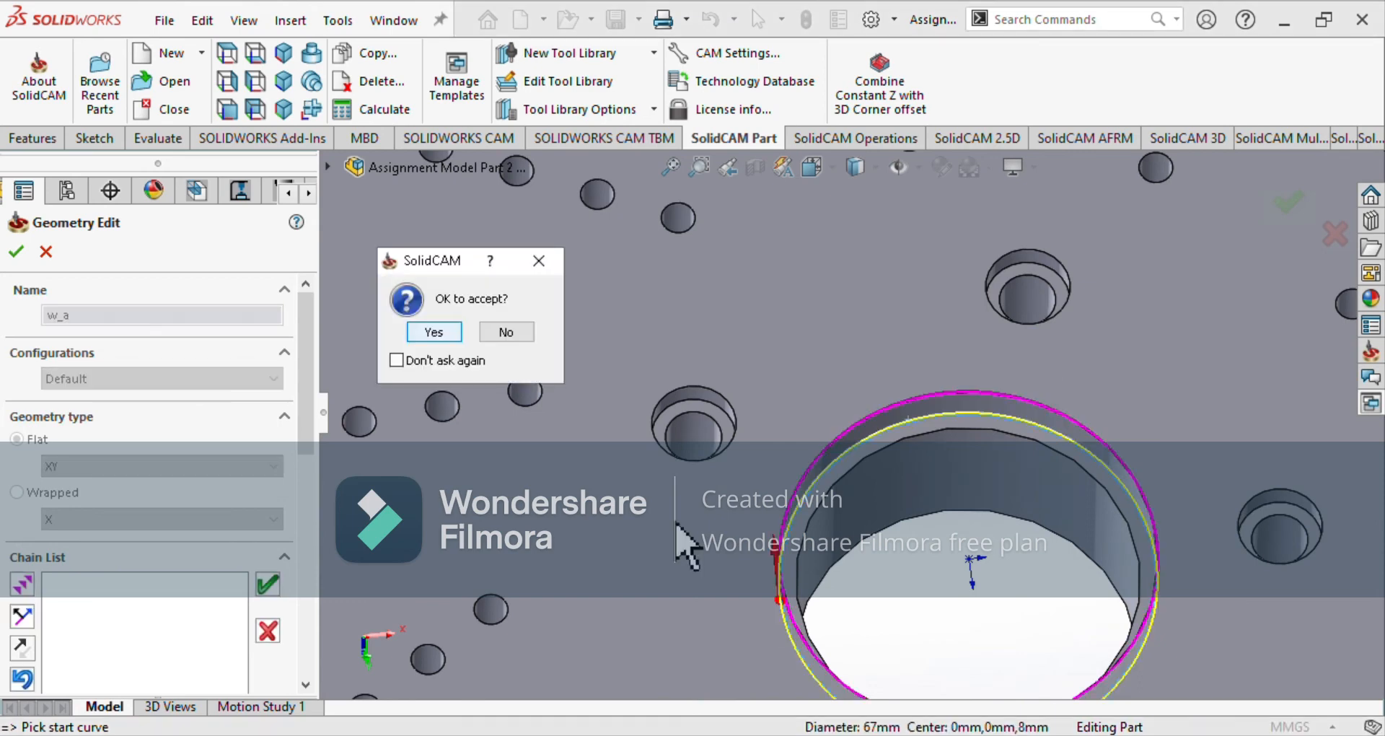
key("Return")
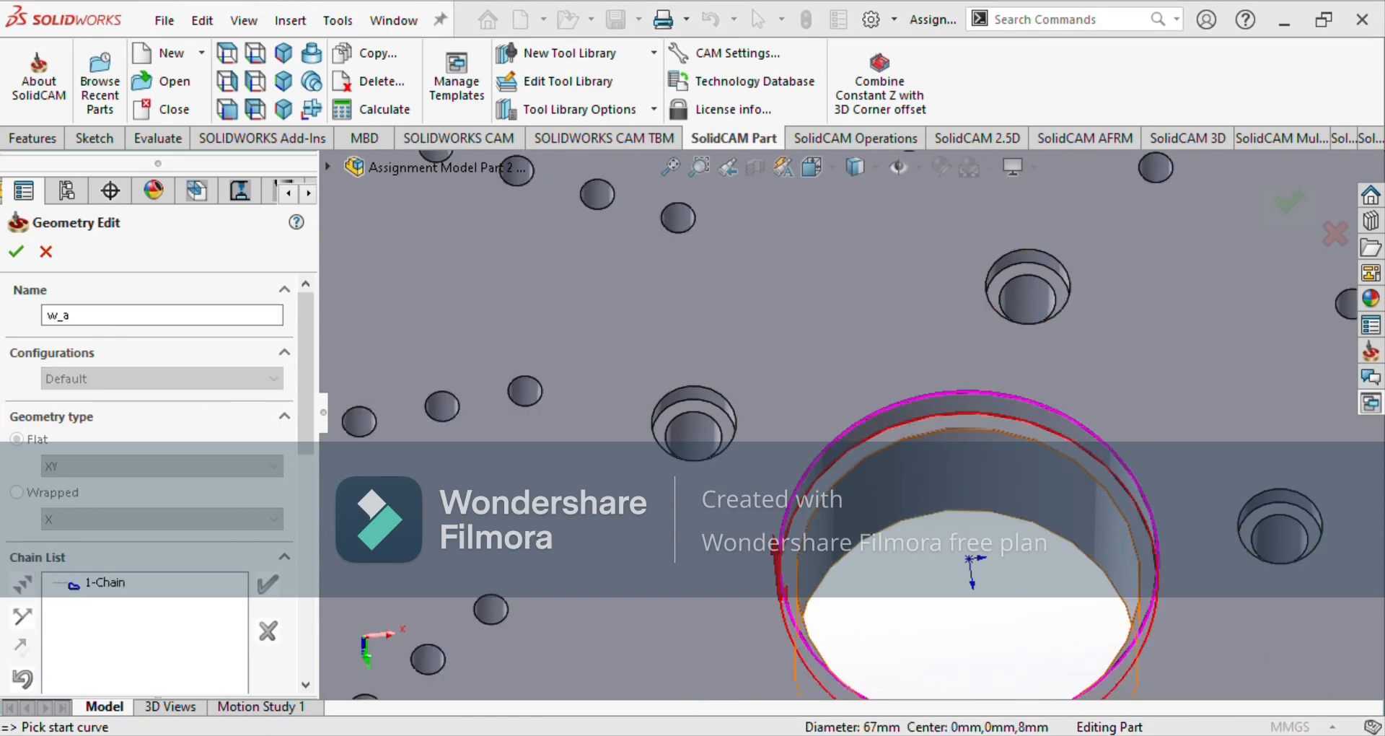
left_click(970, 429)
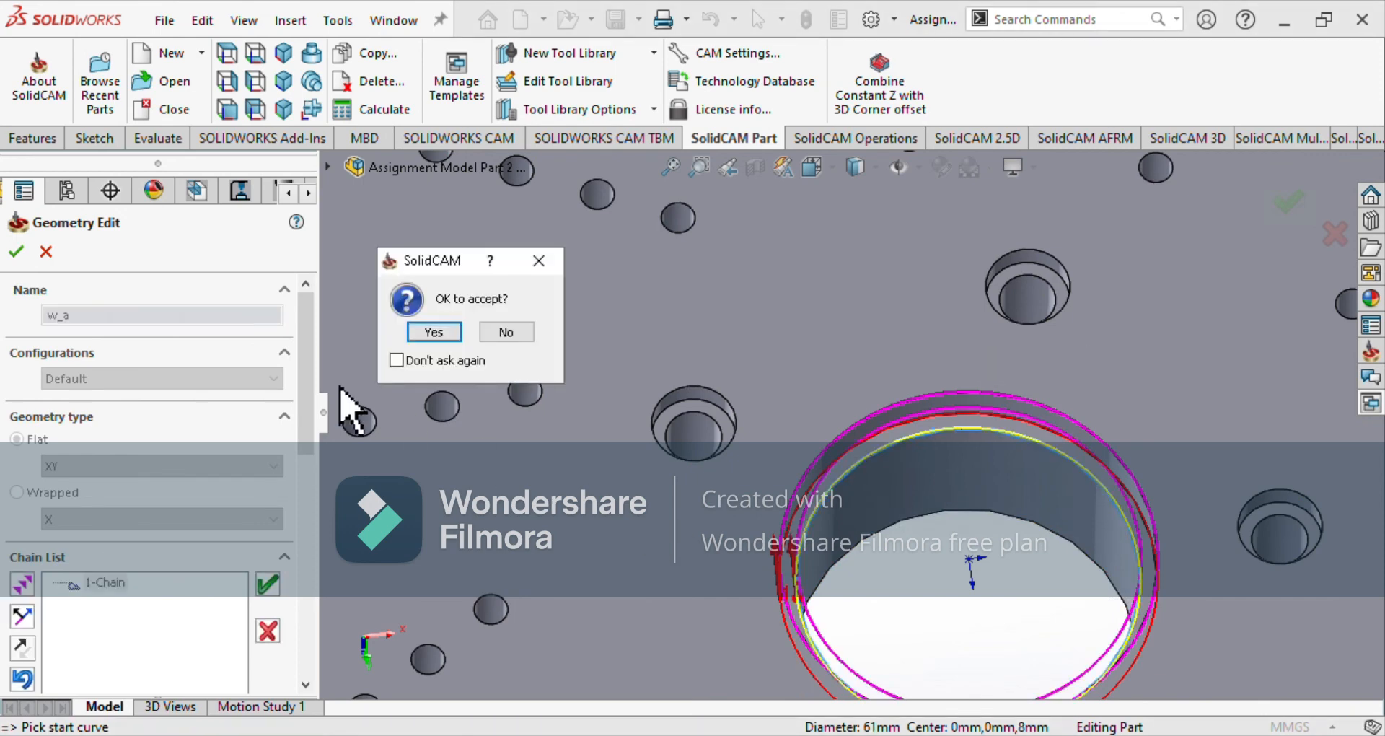
key("Return")
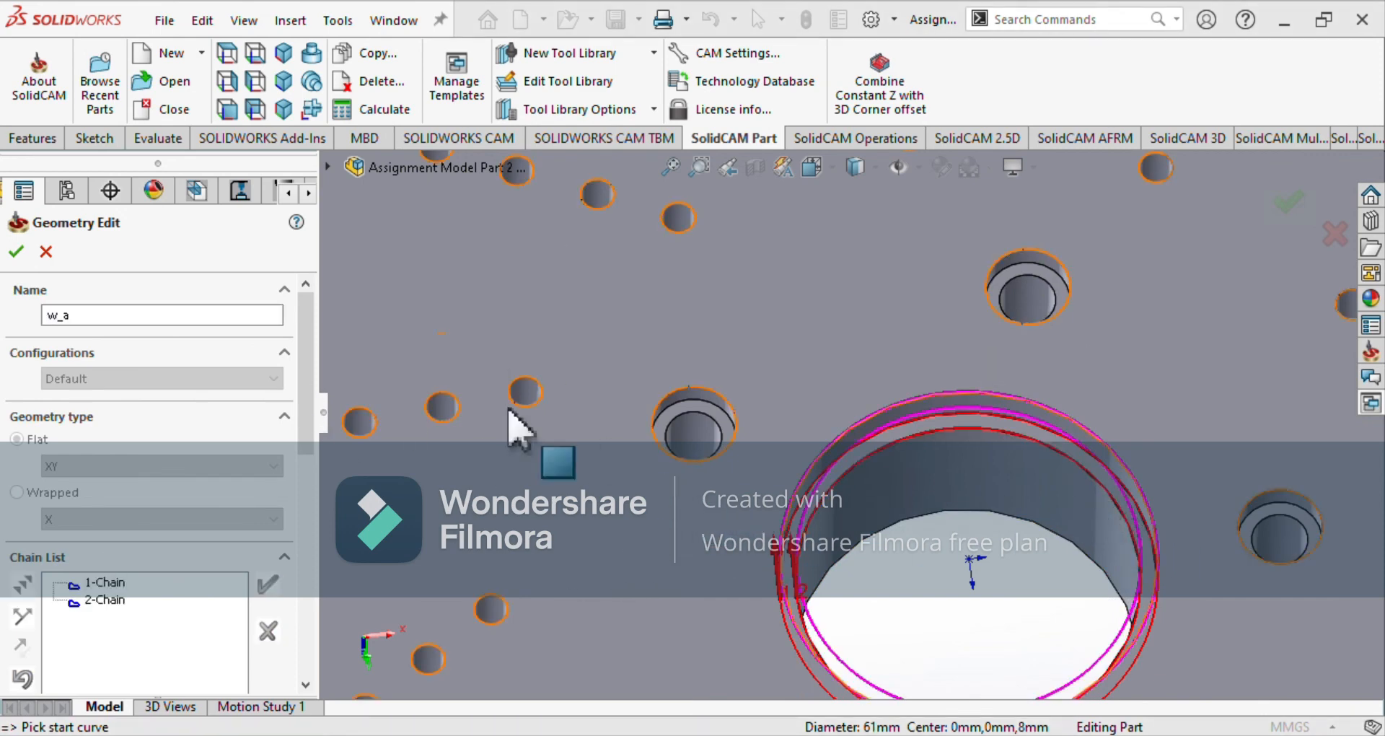
left_click(16, 251)
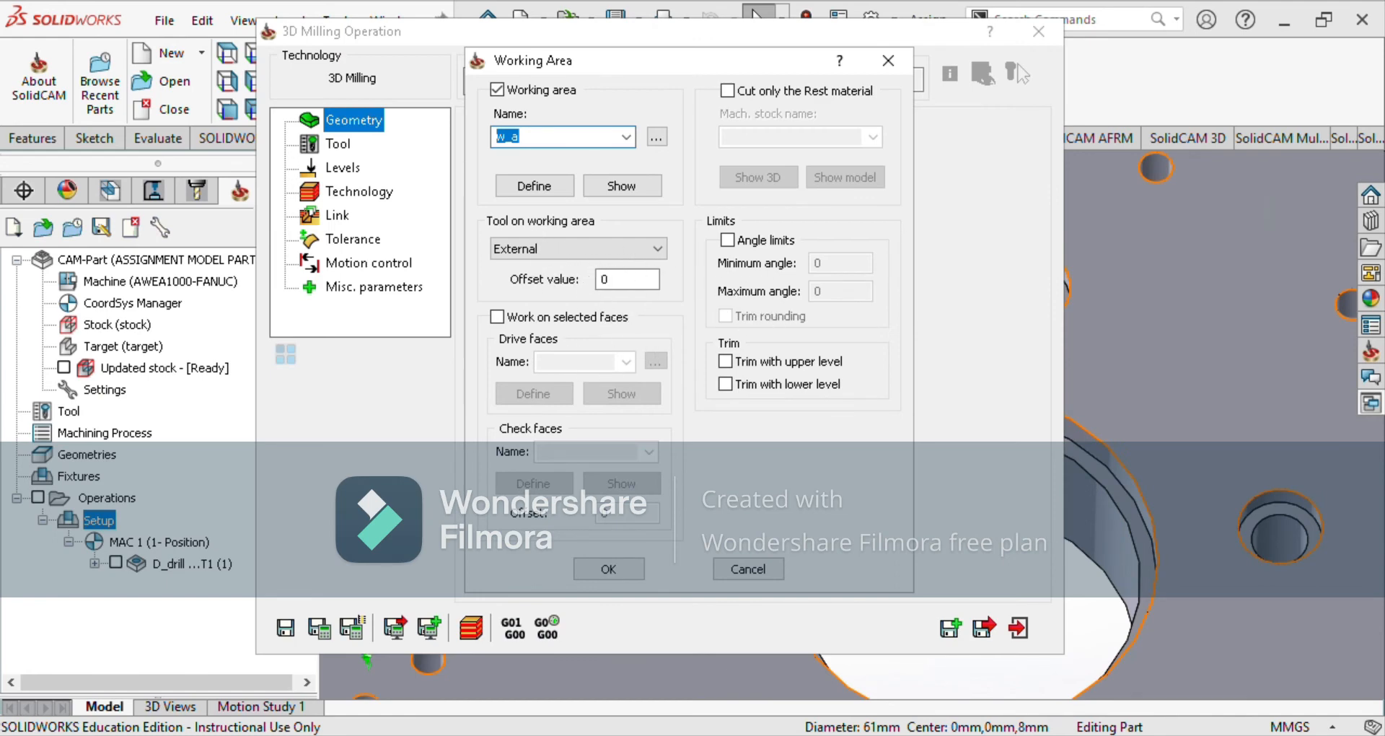
left_click(608, 569)
Assign tool 1, the 15 mm end mill, to the 3D milling operation.
left_click(338, 144)
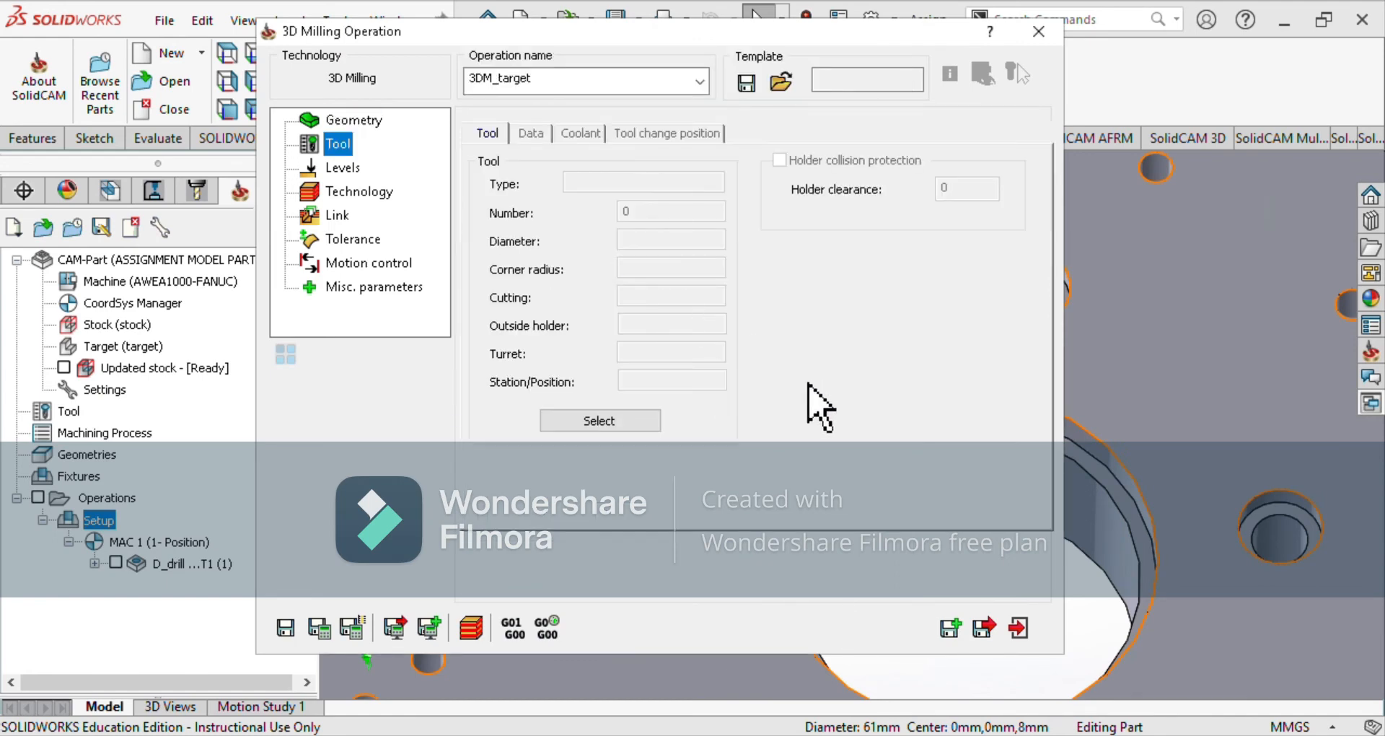
left_click(599, 420)
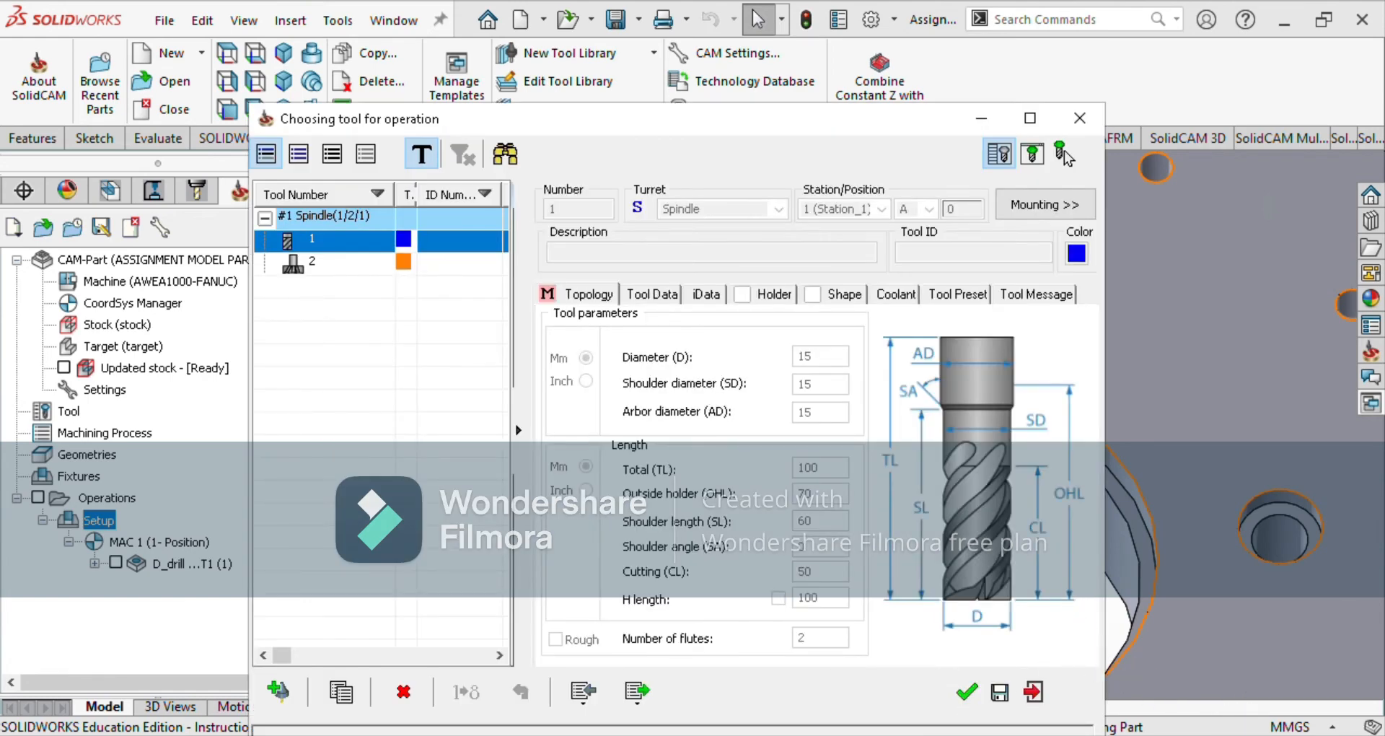
left_click(966, 691)
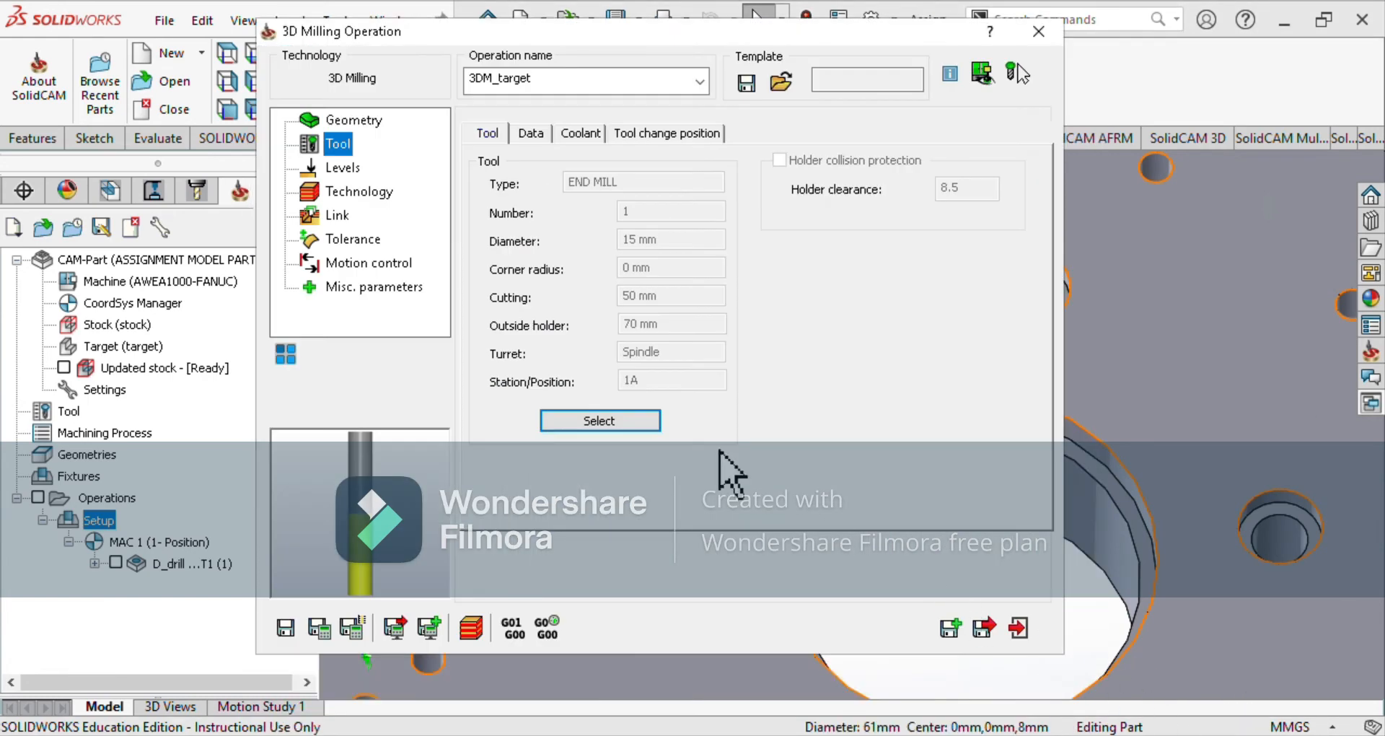
Set the upper level to Z 0 from the flat back face and the lower level to -8 from the central bore's ledge.
key("Down")
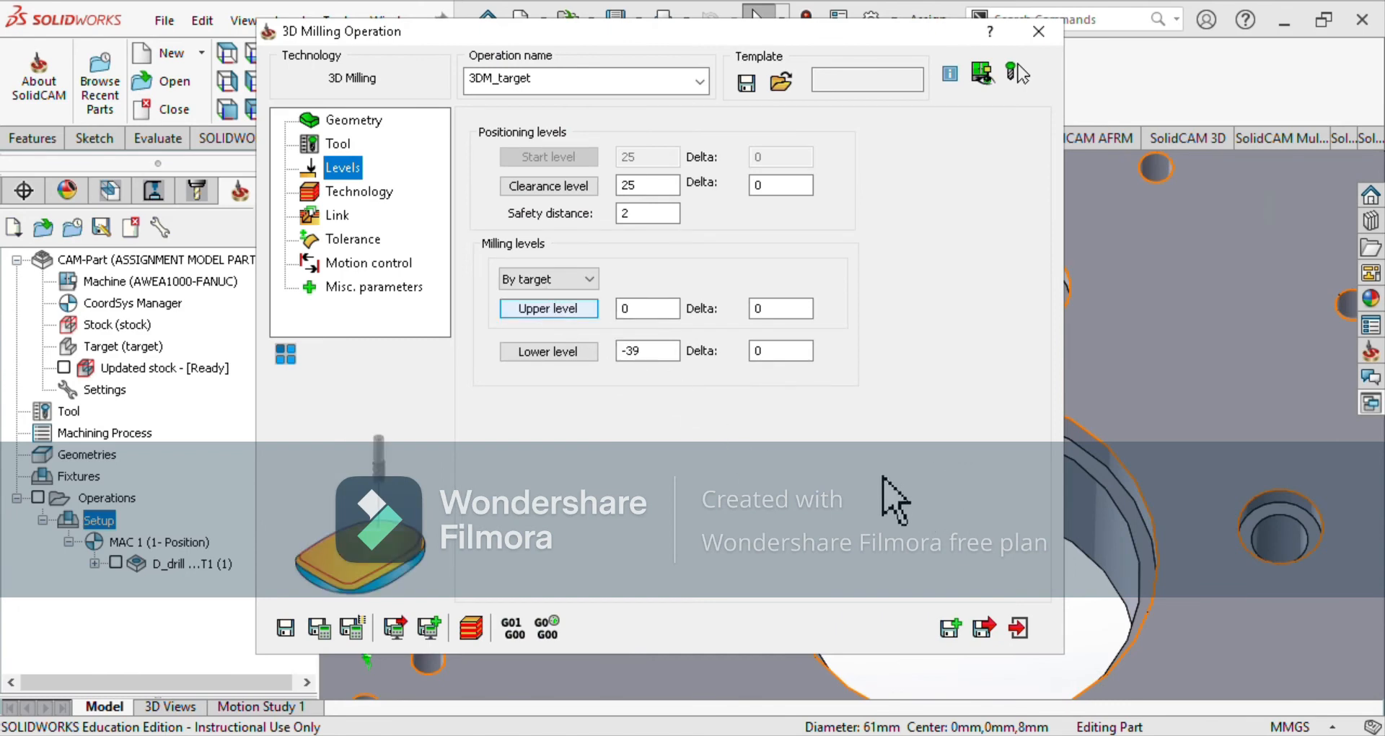
left_click(583, 313)
left_click(852, 358)
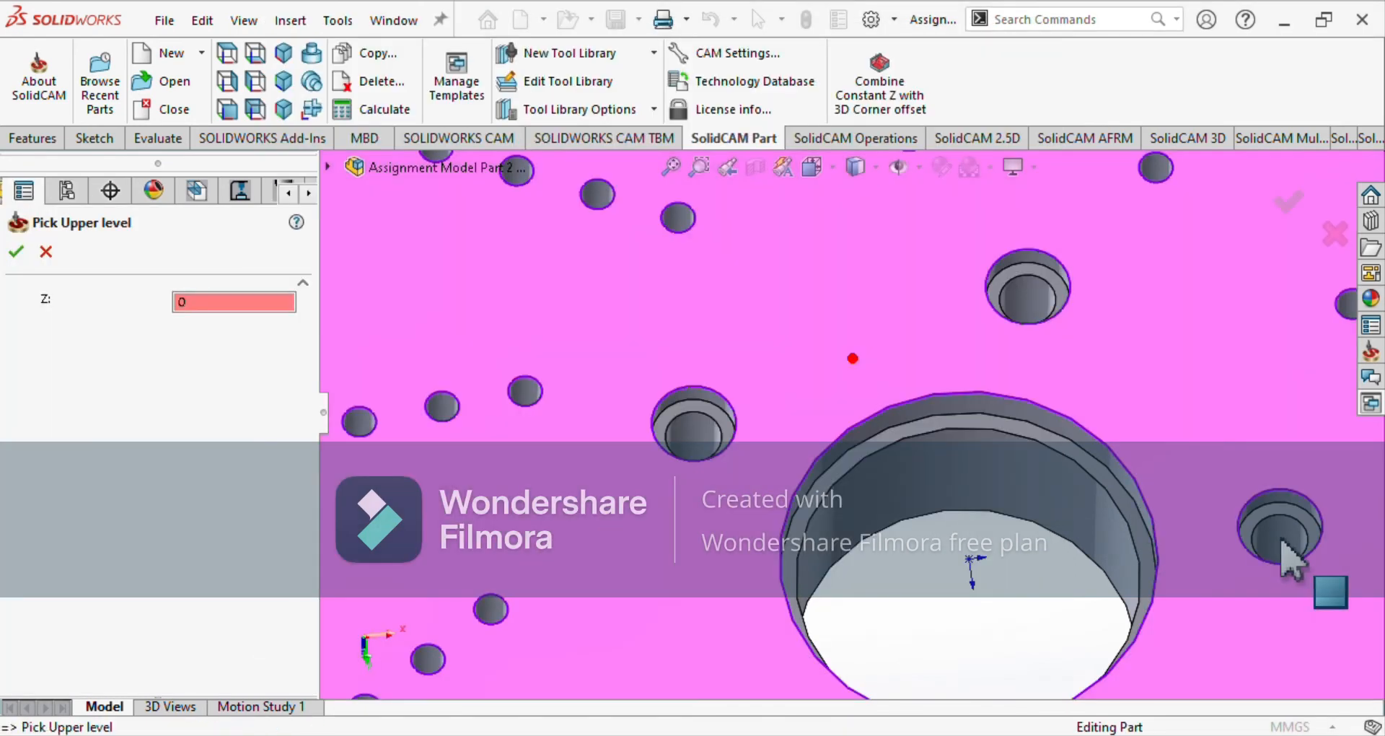
left_click(16, 251)
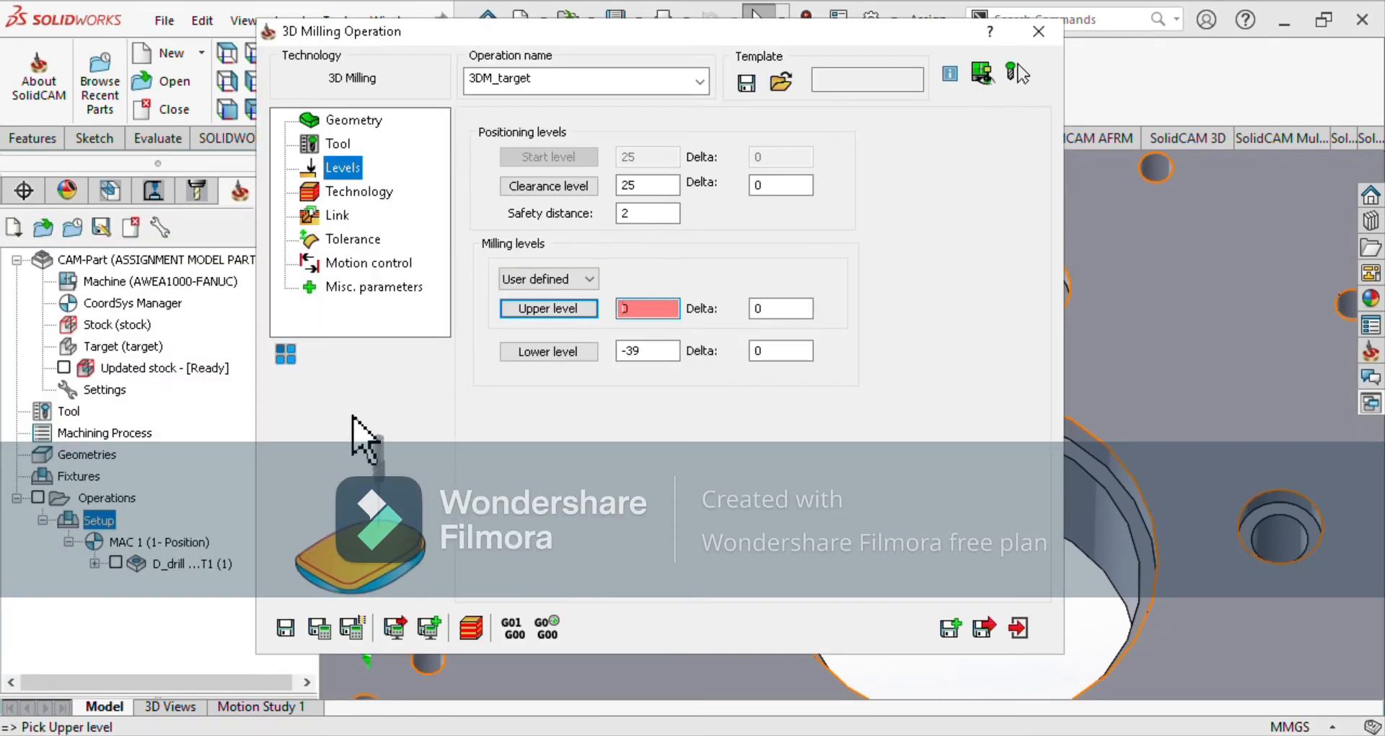
left_click(559, 351)
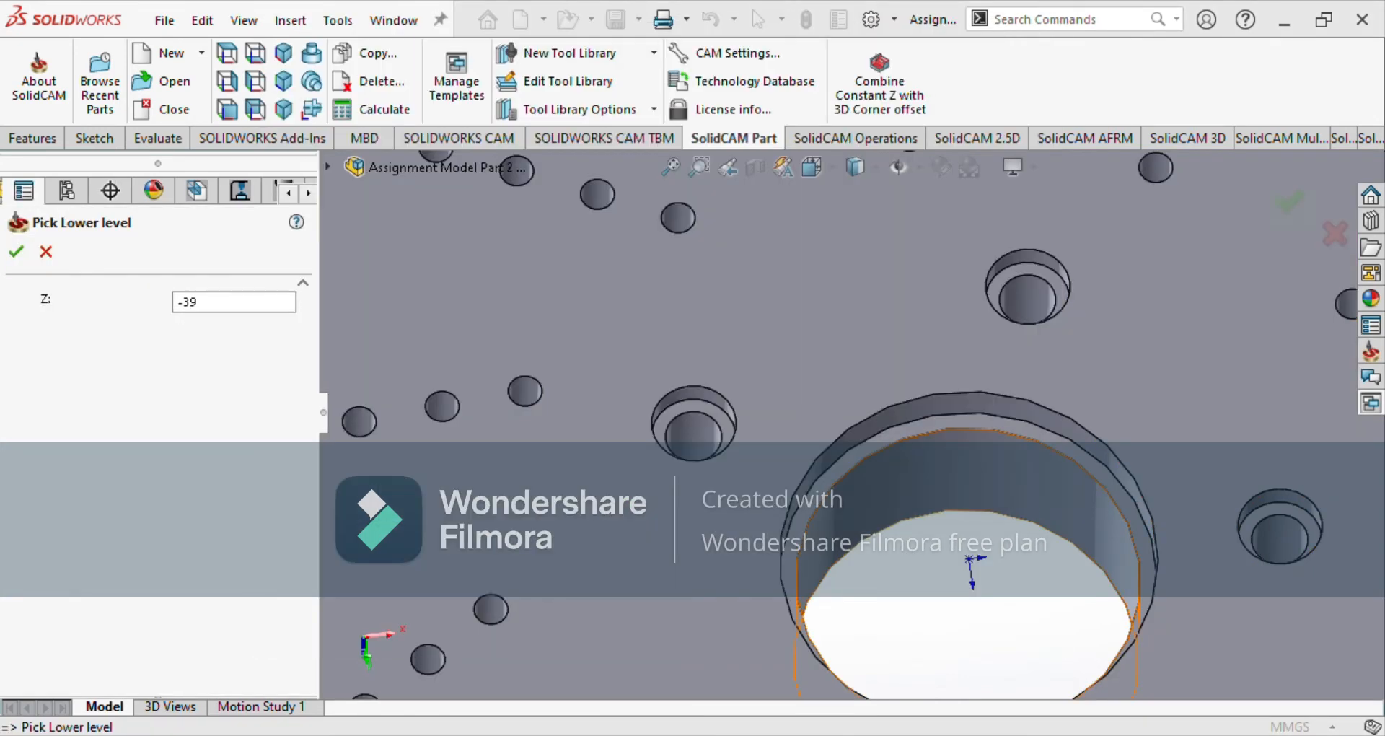
left_click(1132, 680)
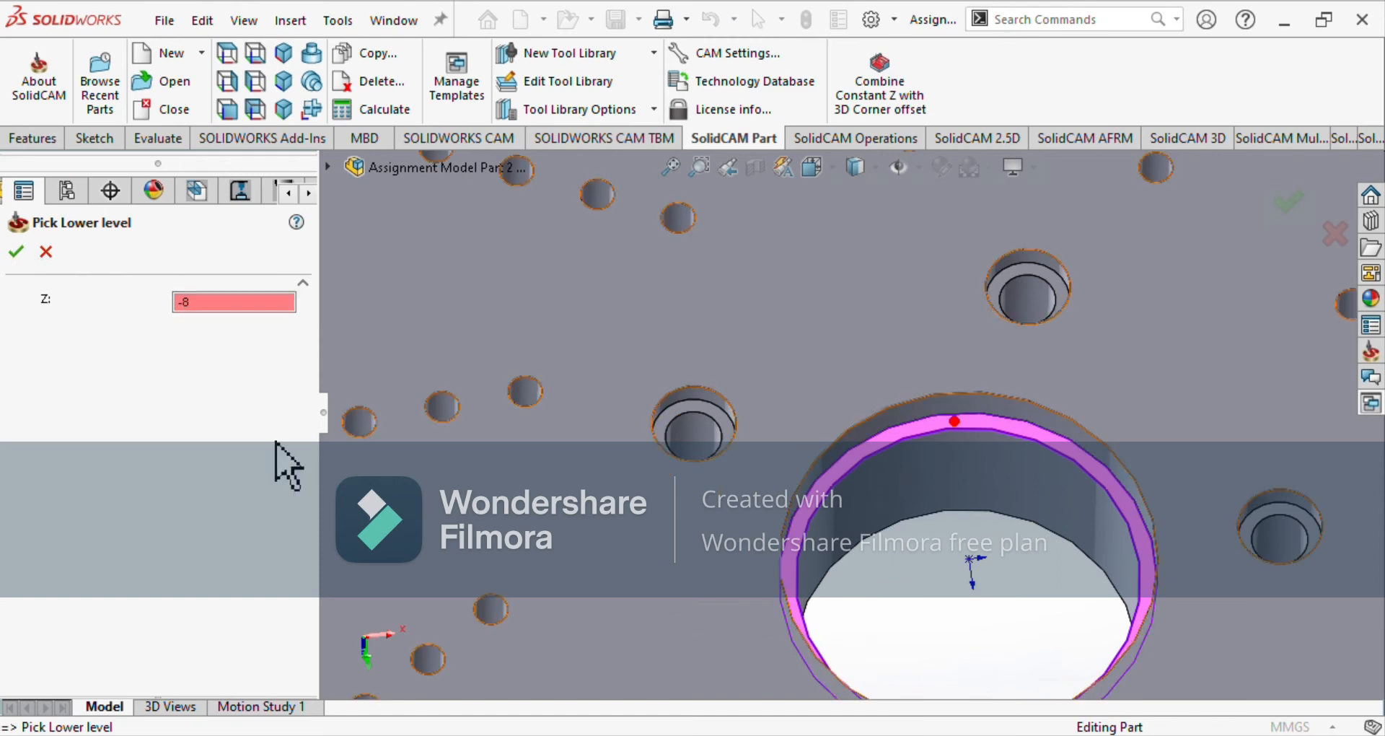
left_click(16, 251)
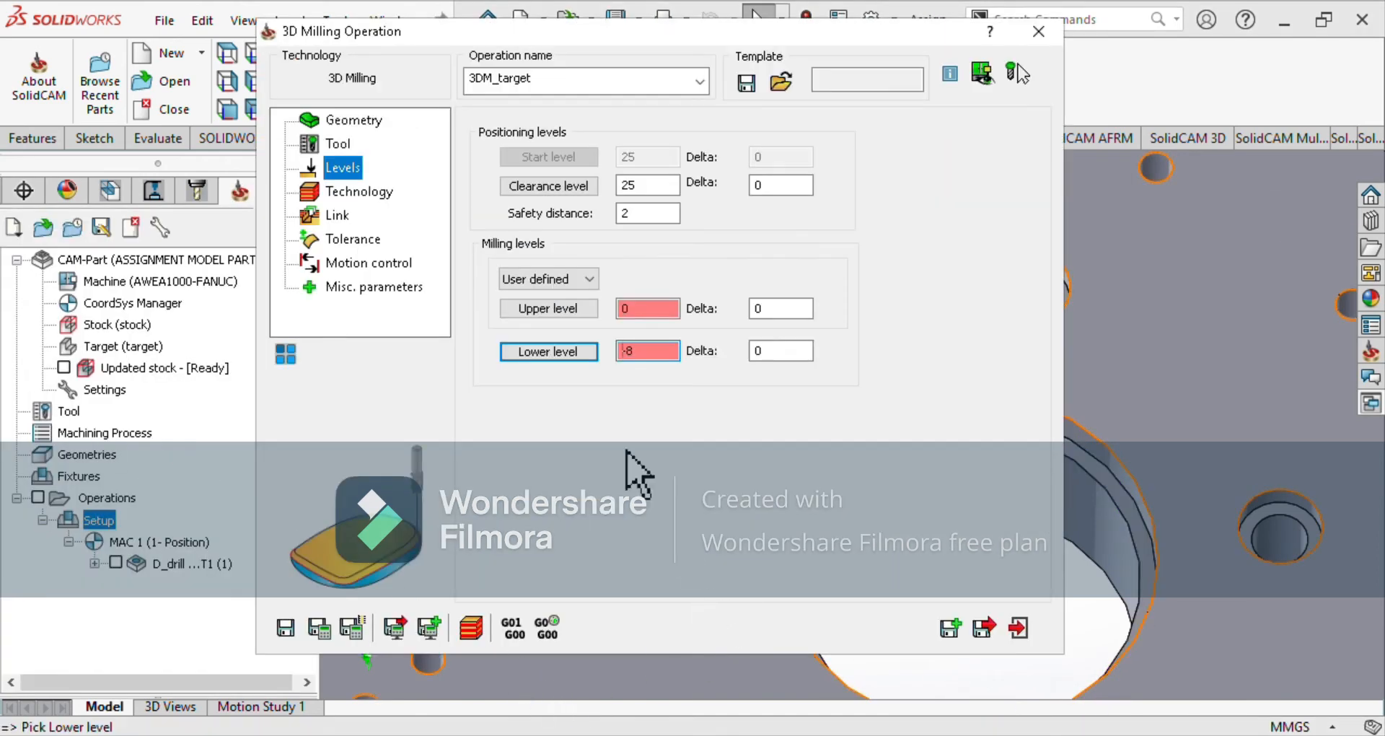
Set the 3D milling roughing strategy to Contour, save and exit the operation, and calculate its tool path.
left_click(358, 192)
left_click(584, 172)
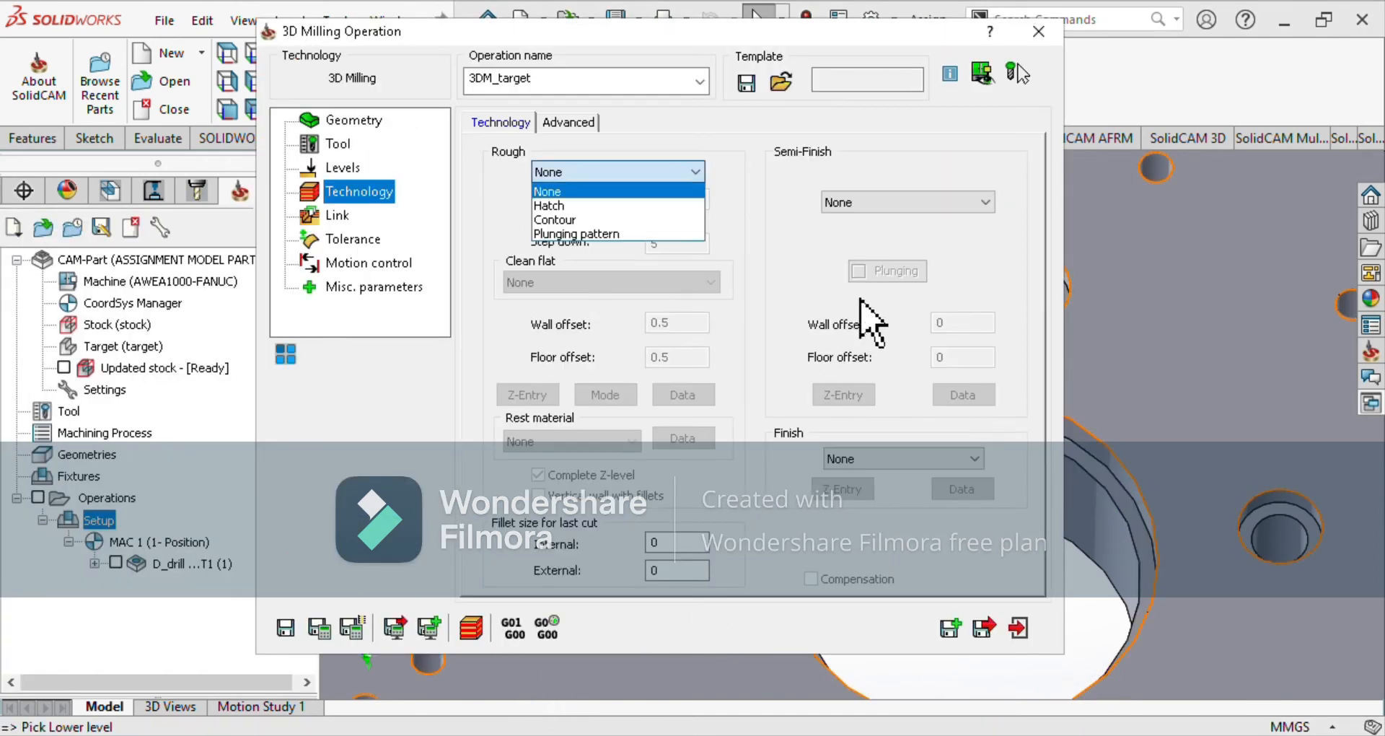
left_click(577, 220)
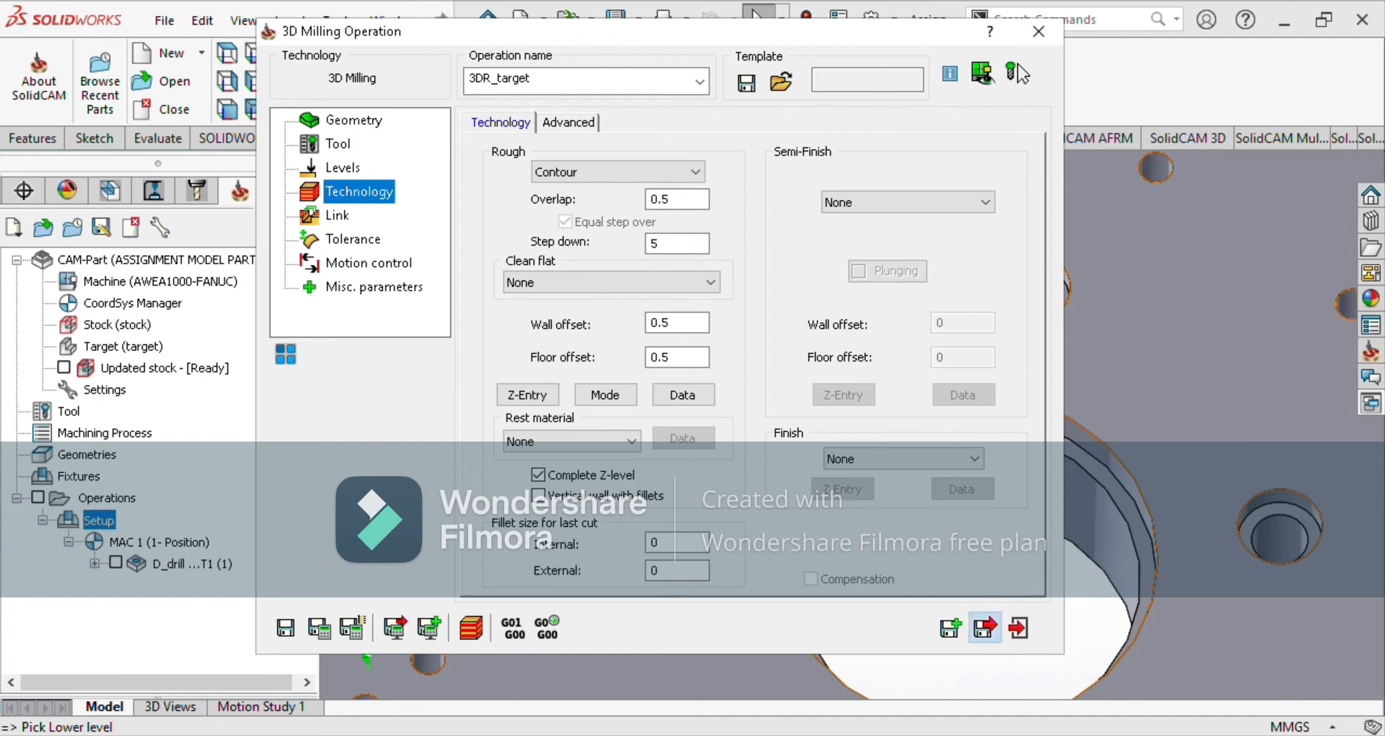
left_click(1017, 71)
right_click(184, 585)
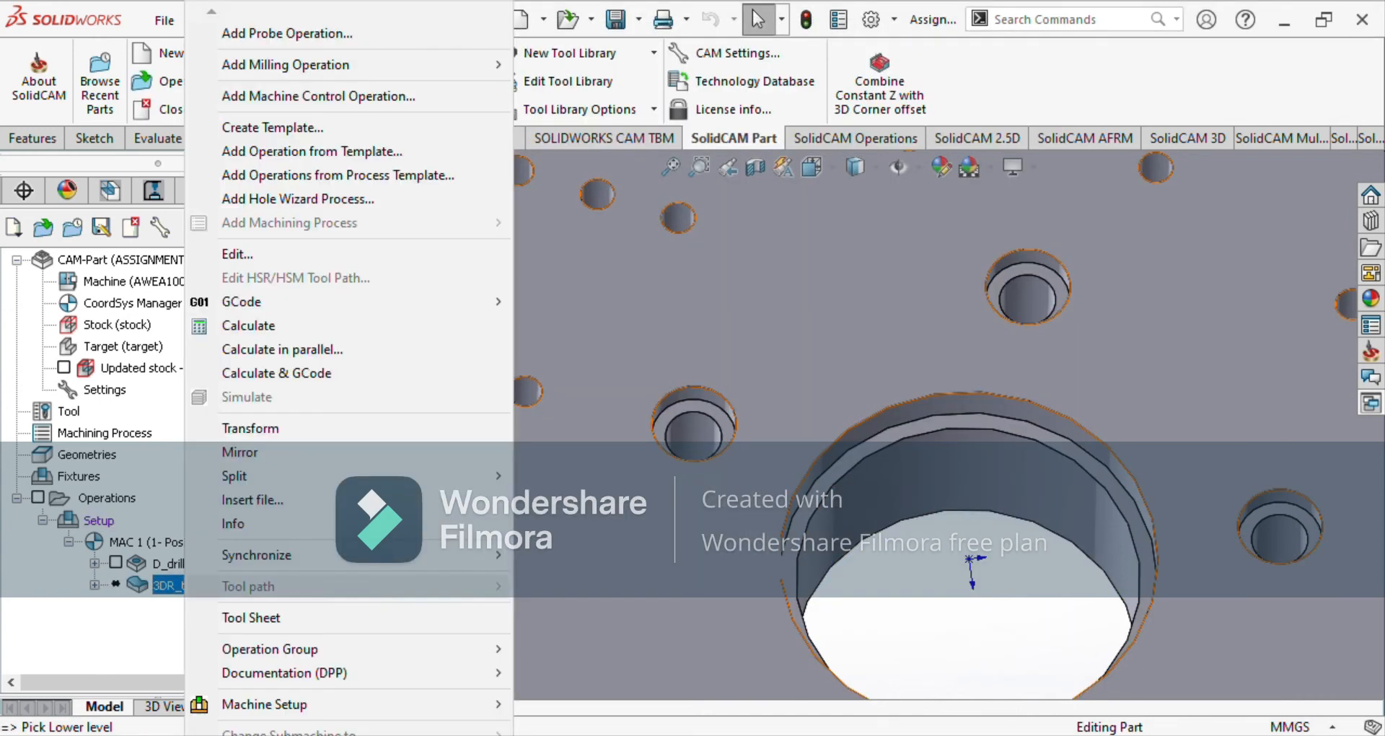
left_click(256, 326)
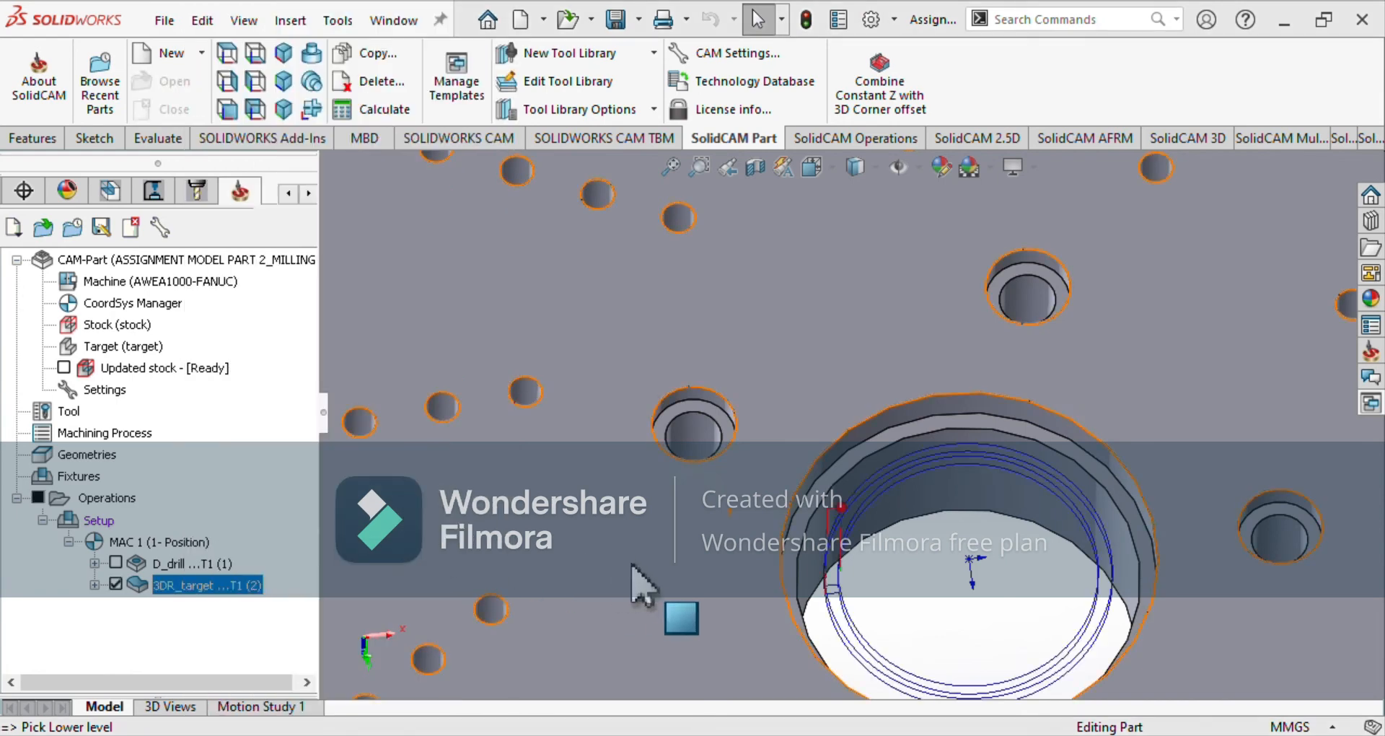
Simulate the 3DR_target operation in 3D and inspect the tool's motion around the central bore.
middle_click_drag(772, 618, 727, 556, "ctrl")
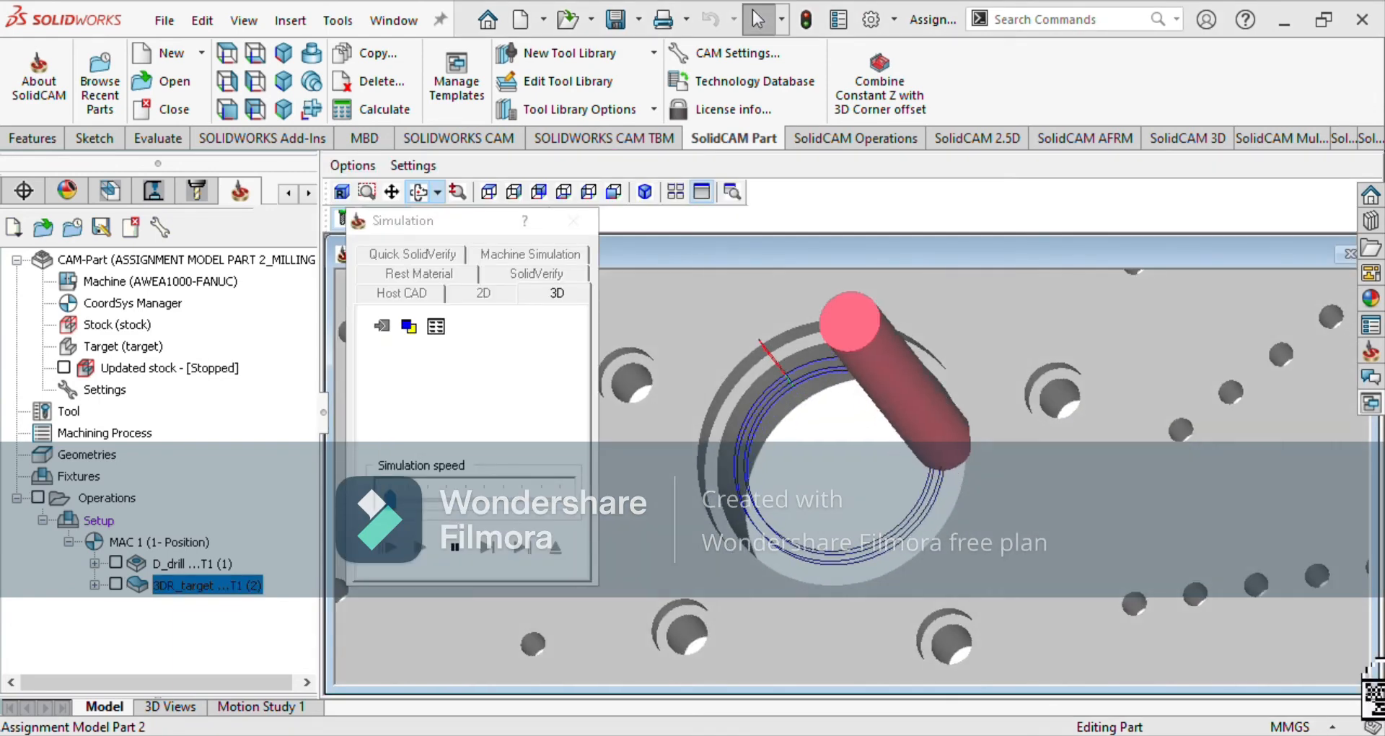
left_click_drag(1373, 693, 1376, 674)
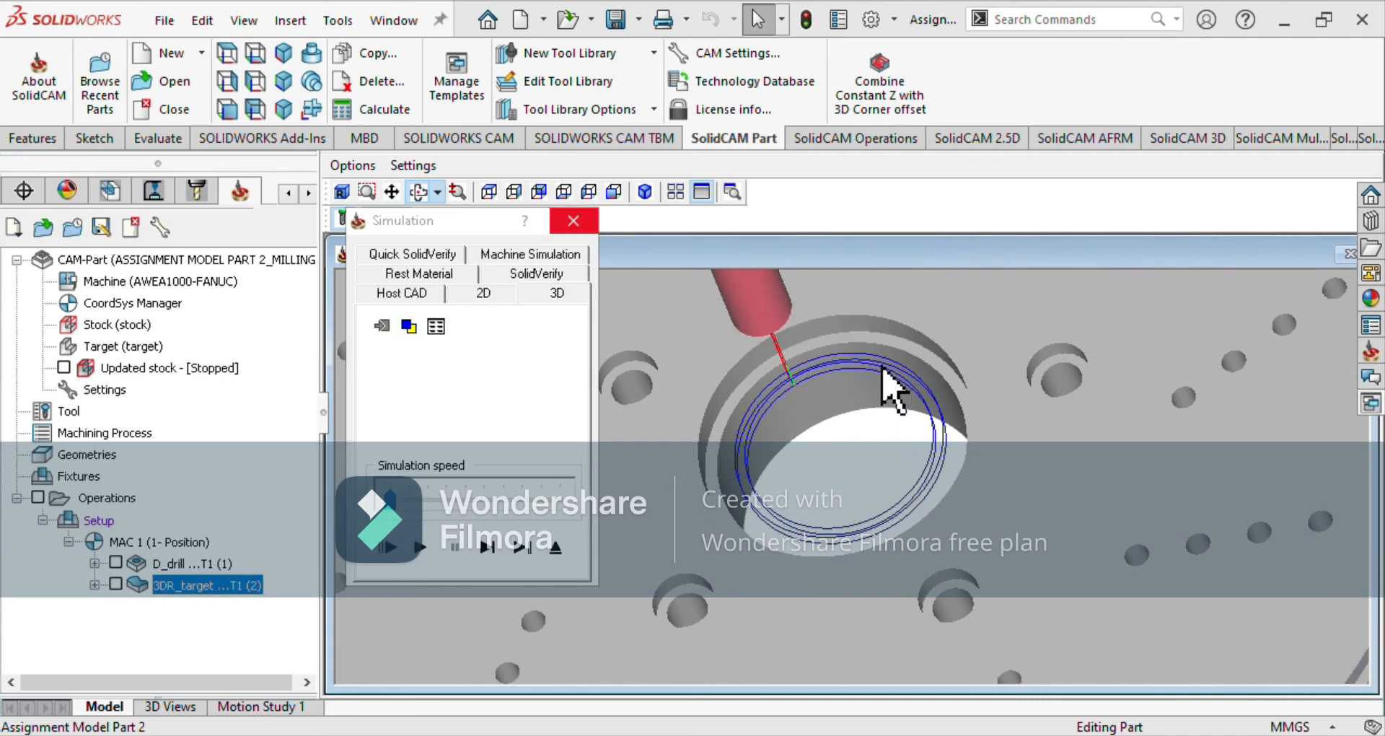
left_click(573, 220)
scroll(1149, 572, "up", 5)
middle_click_drag(1219, 728, 1356, 577)
right_click(173, 585)
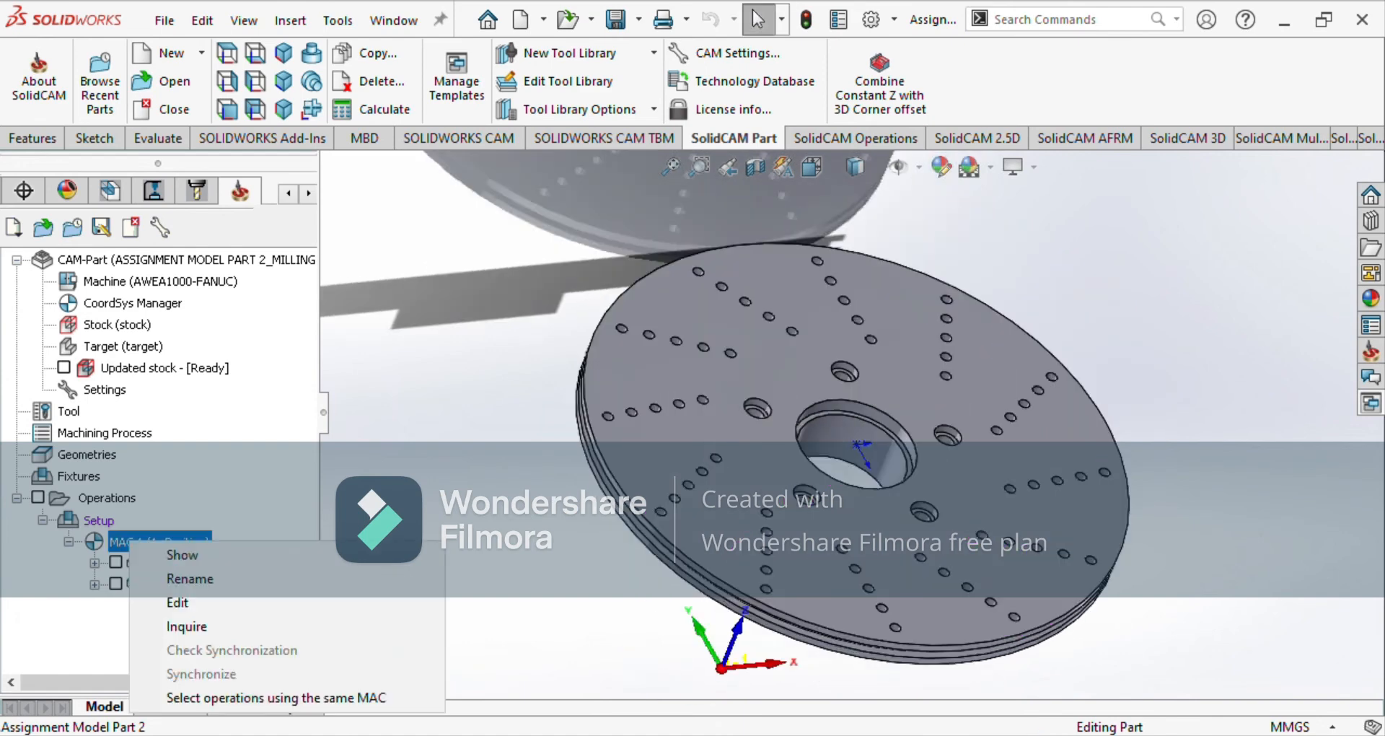
right_click(94, 519)
mouse_move(253, 336)
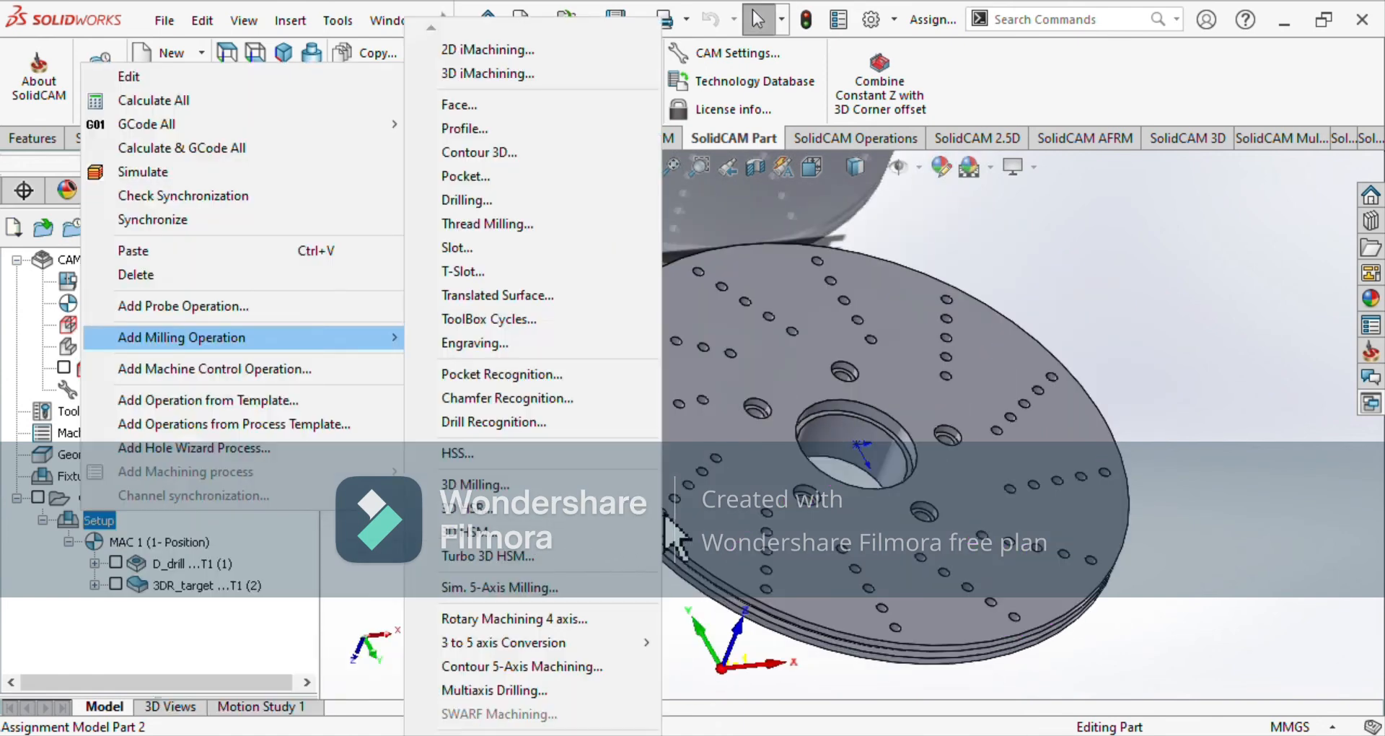
left_click(755, 211)
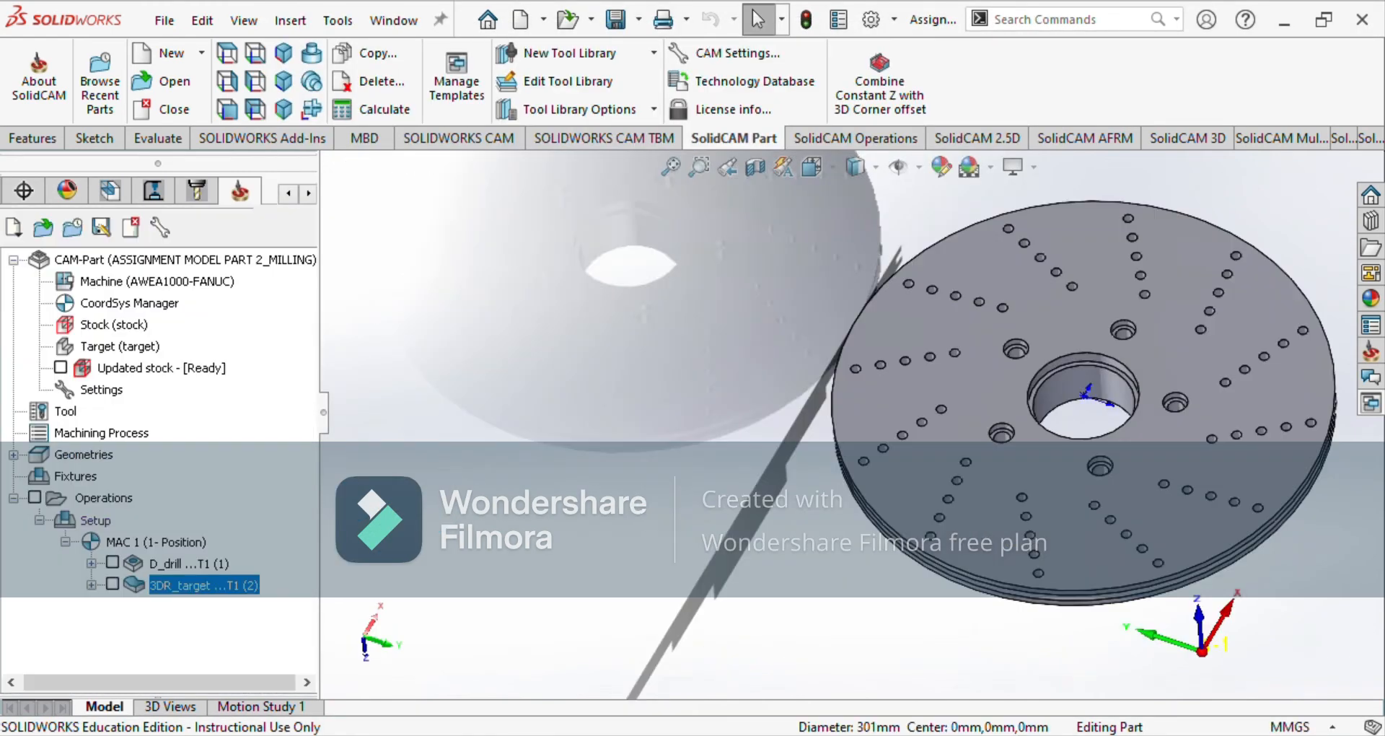
Add a Profile milling operation under Setup.
right_click(91, 514)
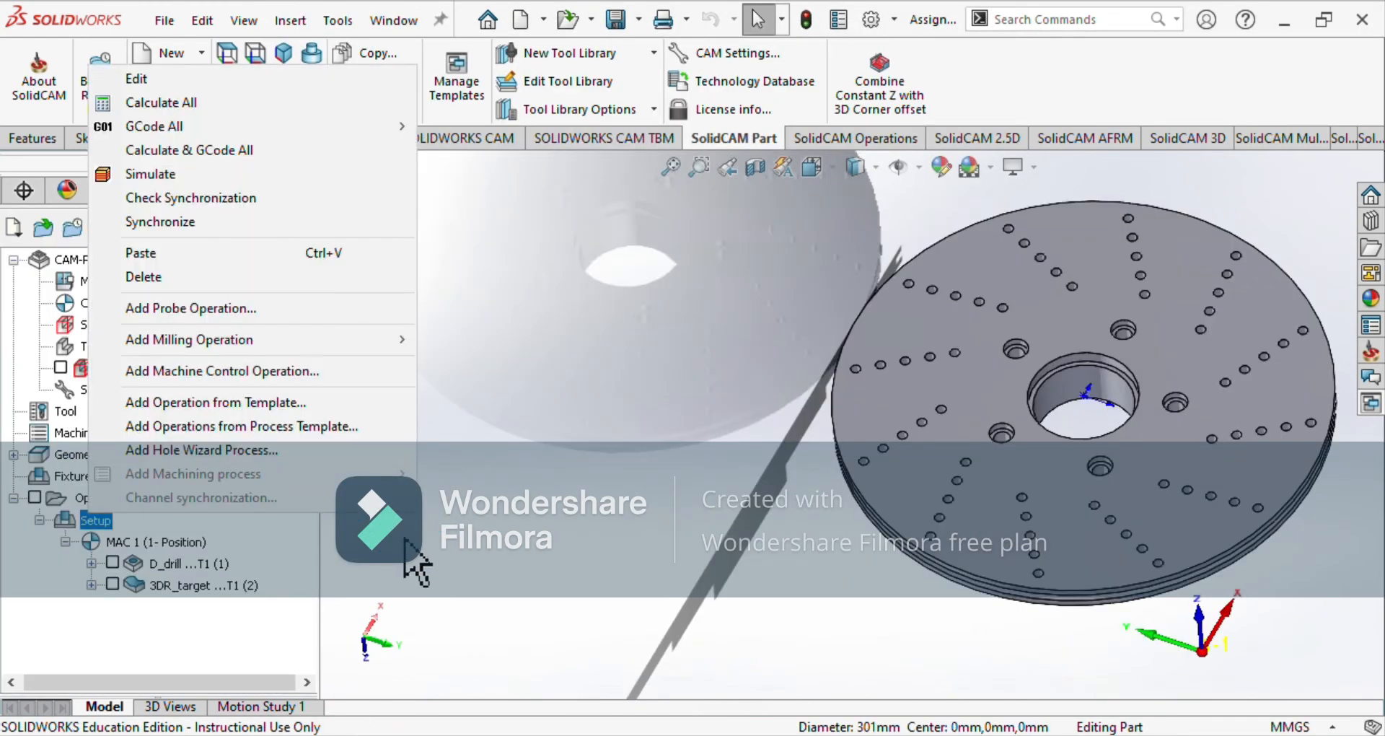
mouse_move(273, 343)
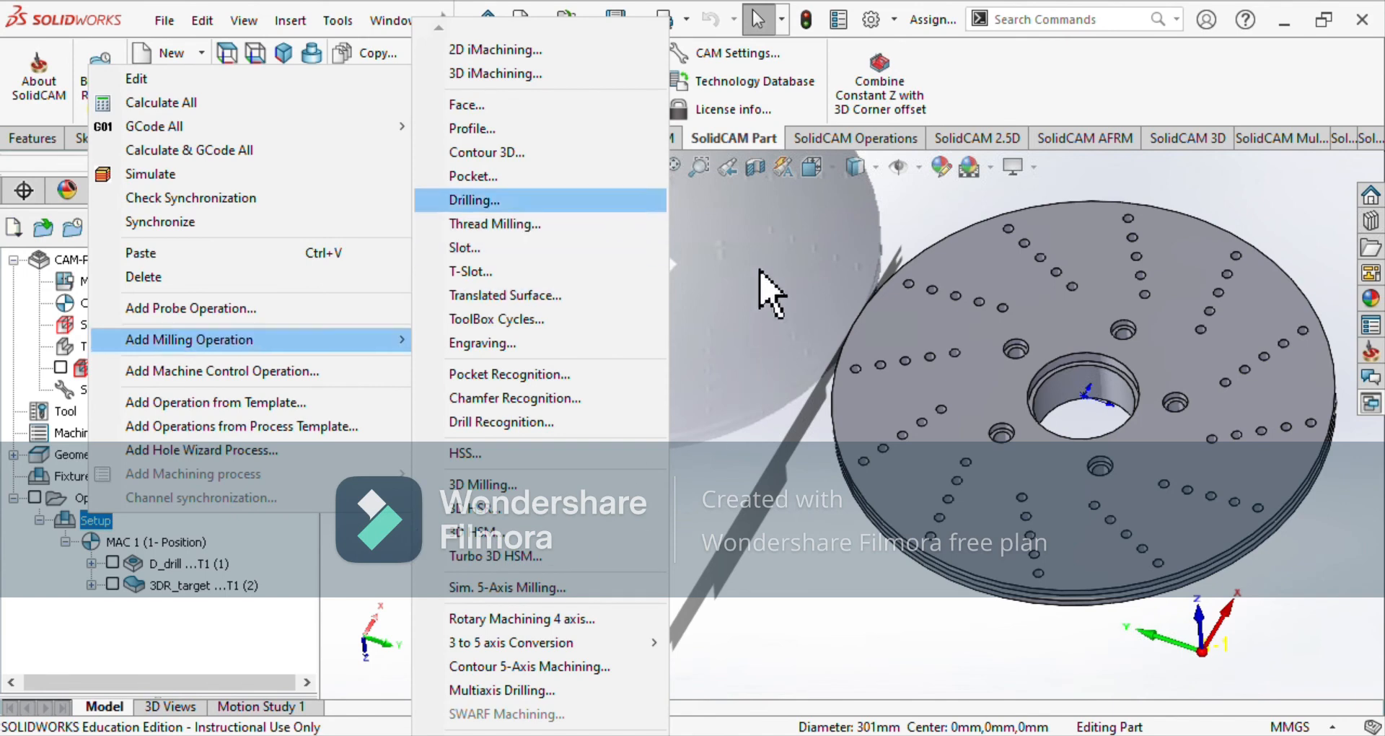
left_click(472, 128)
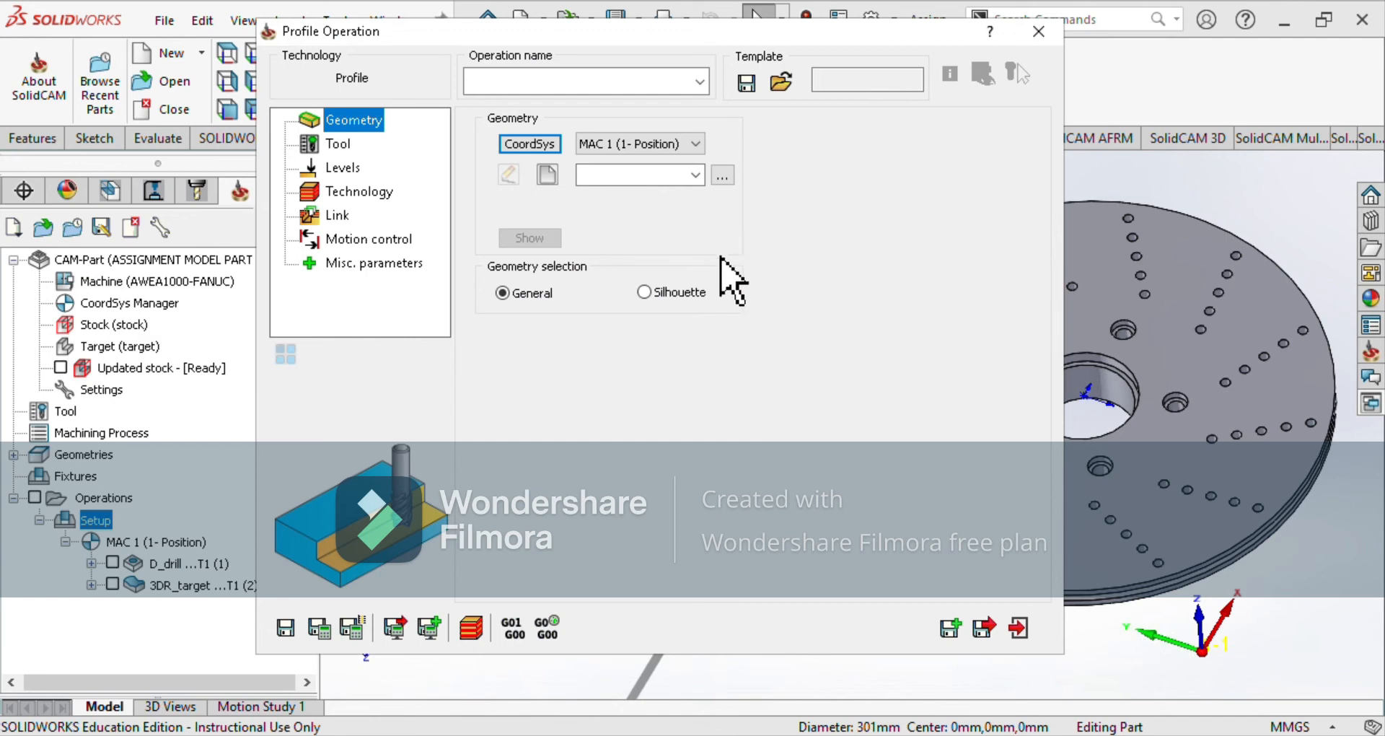
Define the profile geometry as the contour chain along the disc's outer circular edge on the back face.
left_click(546, 175)
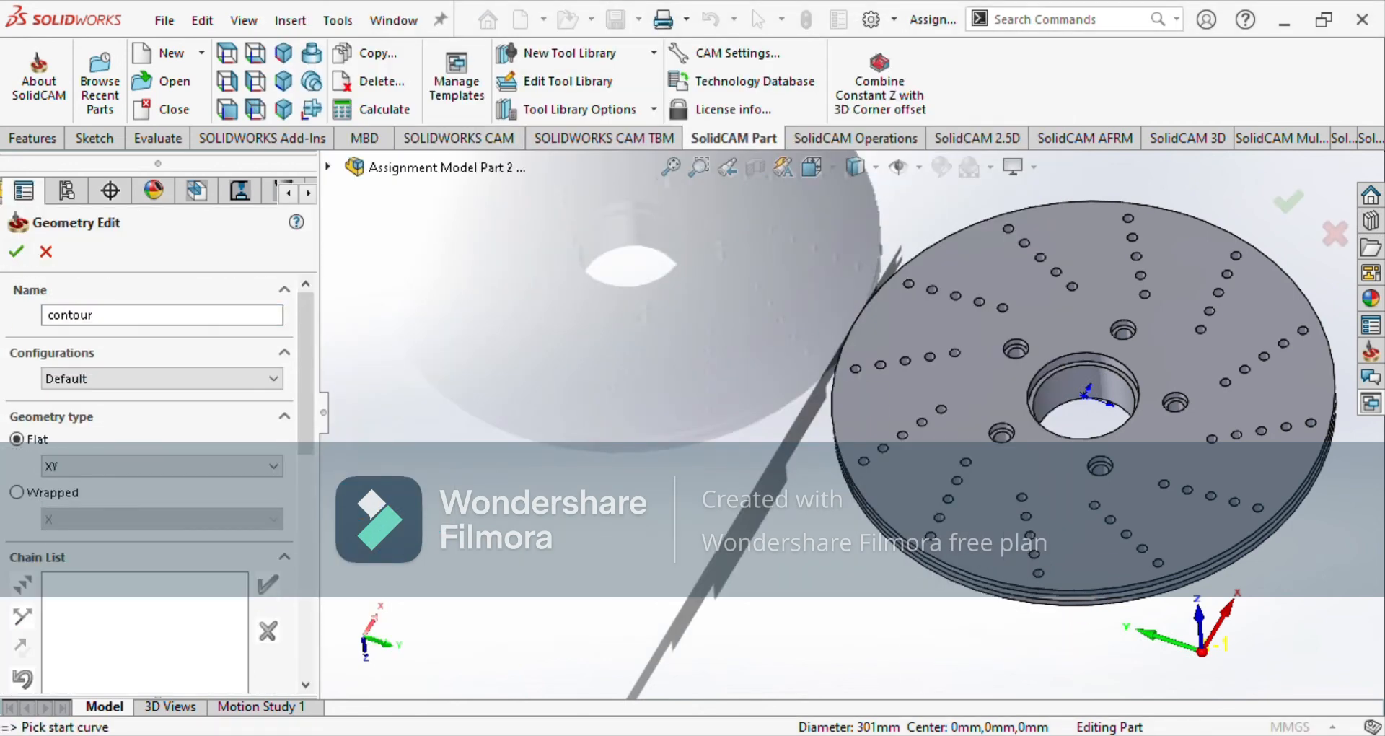
scroll(876, 537, "down", 6)
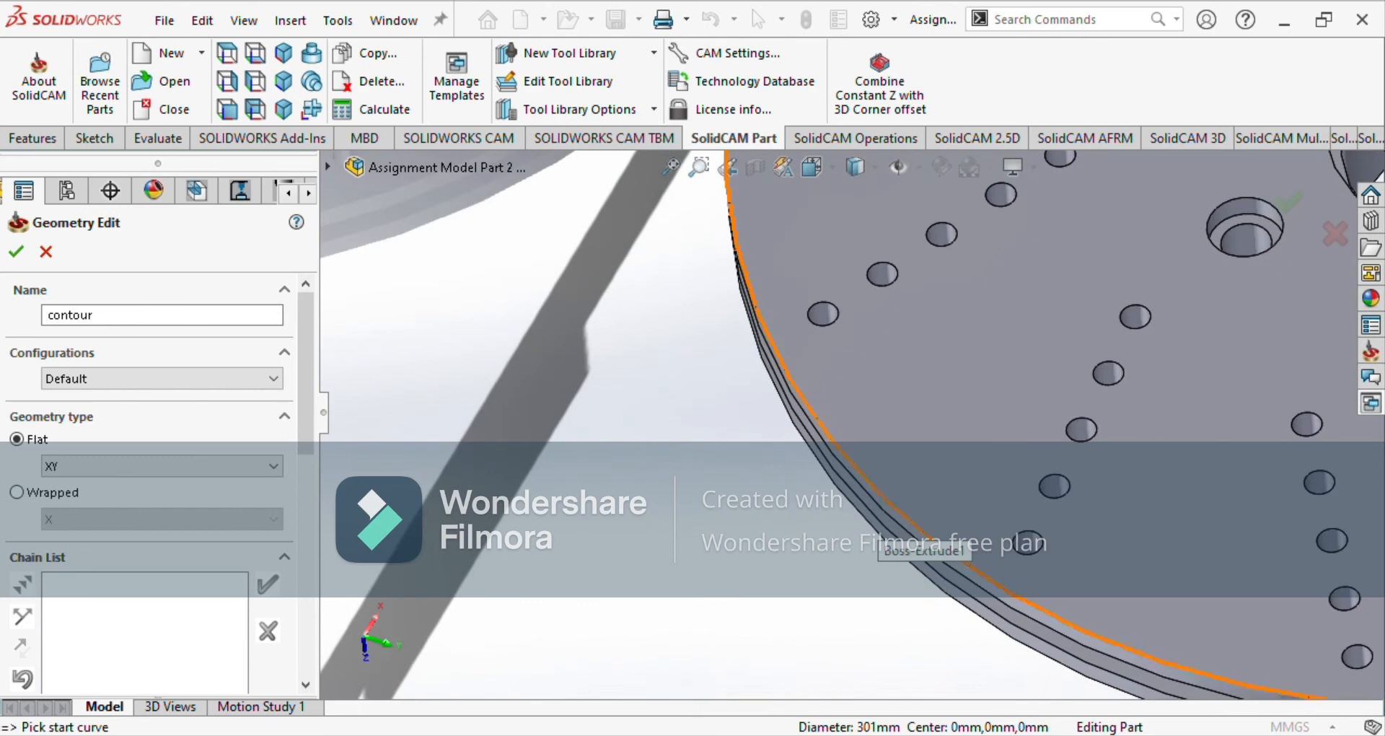
left_click(869, 534)
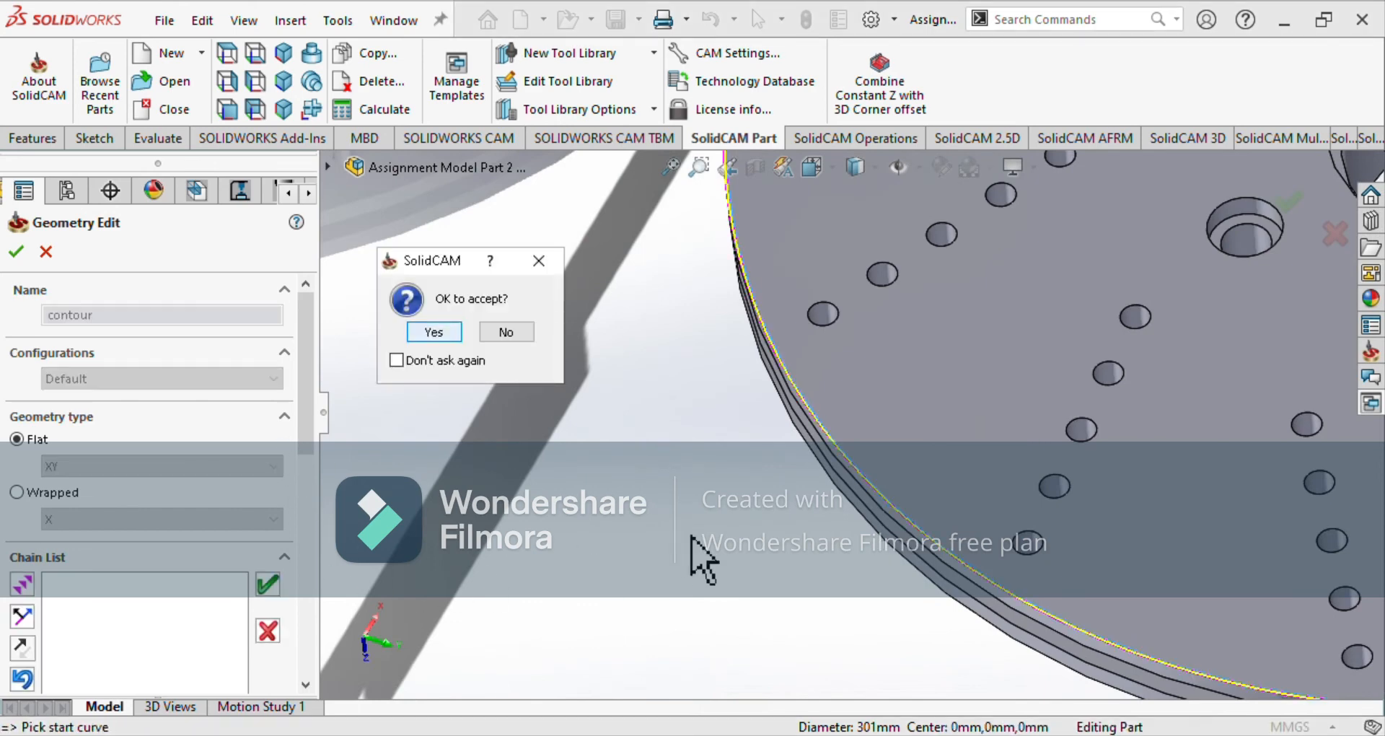
key("Return")
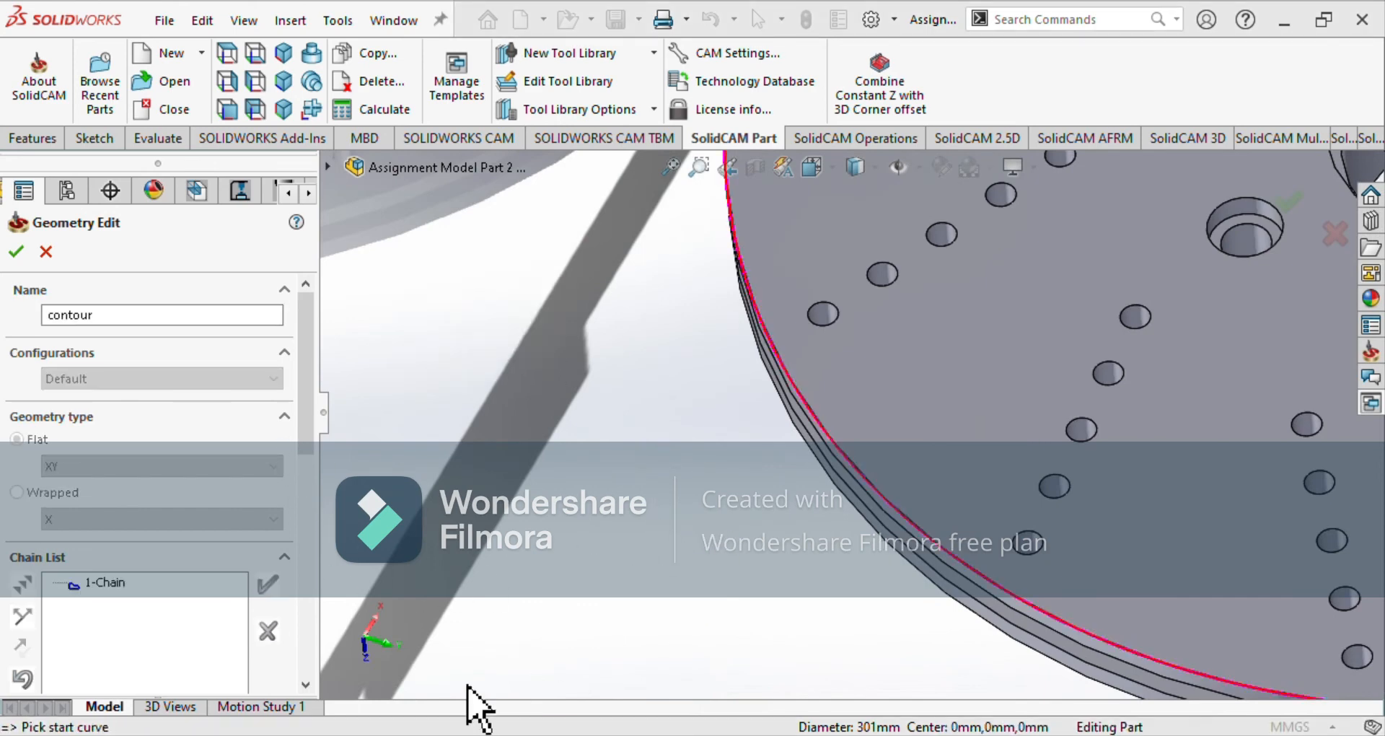
scroll(862, 580, "up", 8)
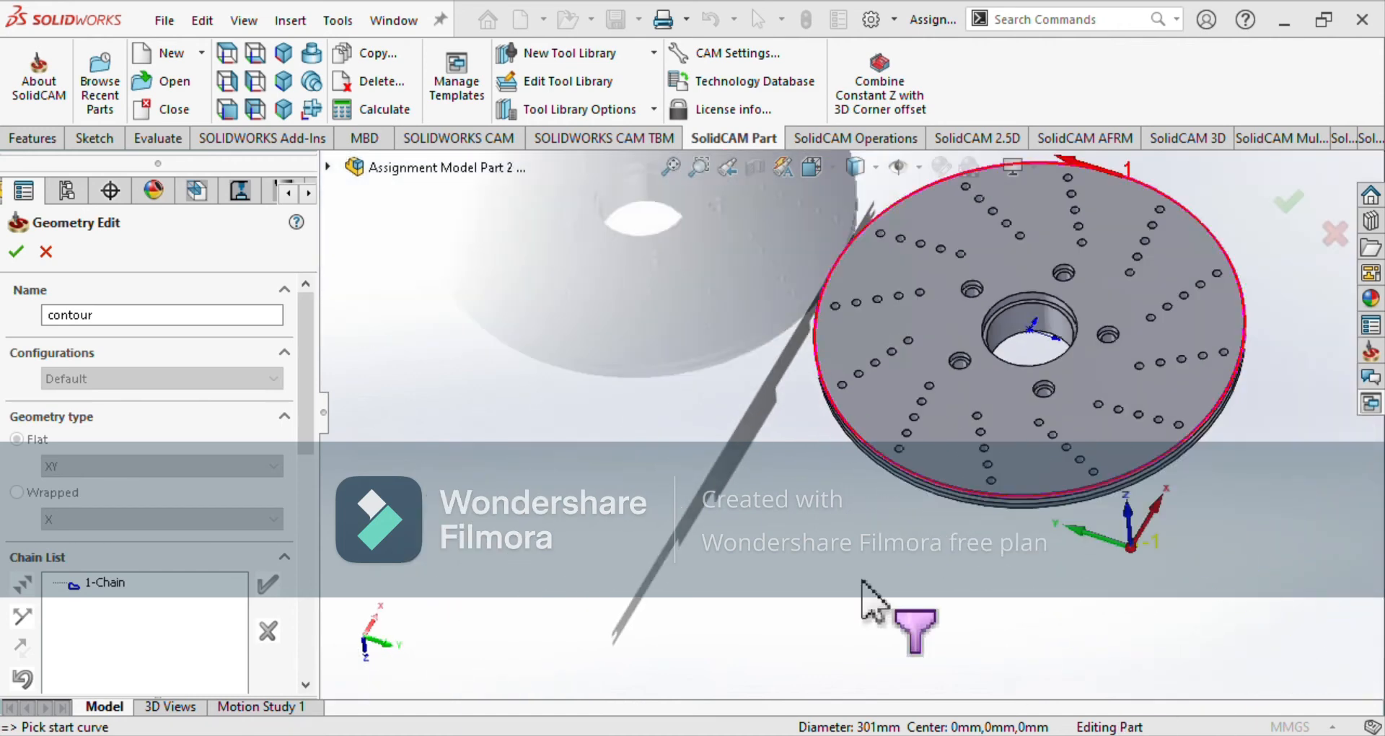
key("Return")
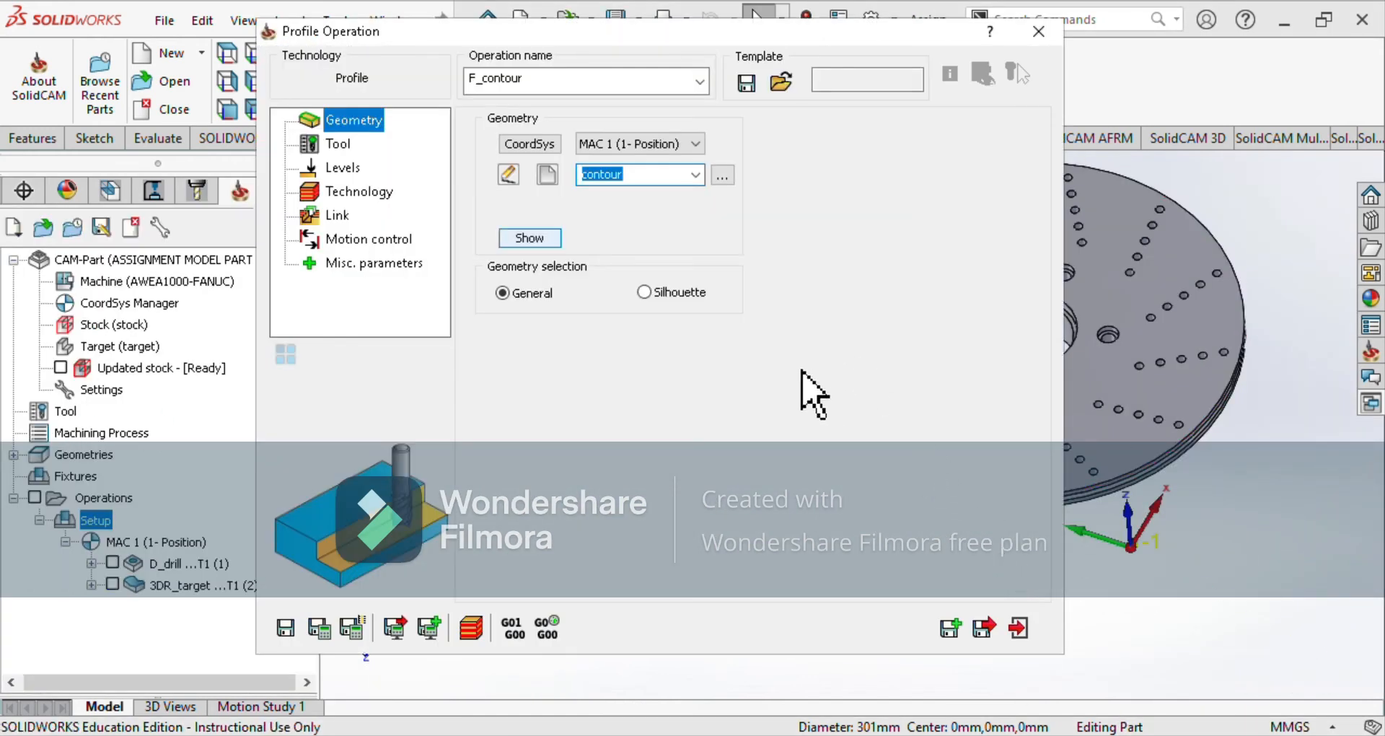
Assign tool 1, the 15 mm end mill, to the Profile operation.
left_click(338, 144)
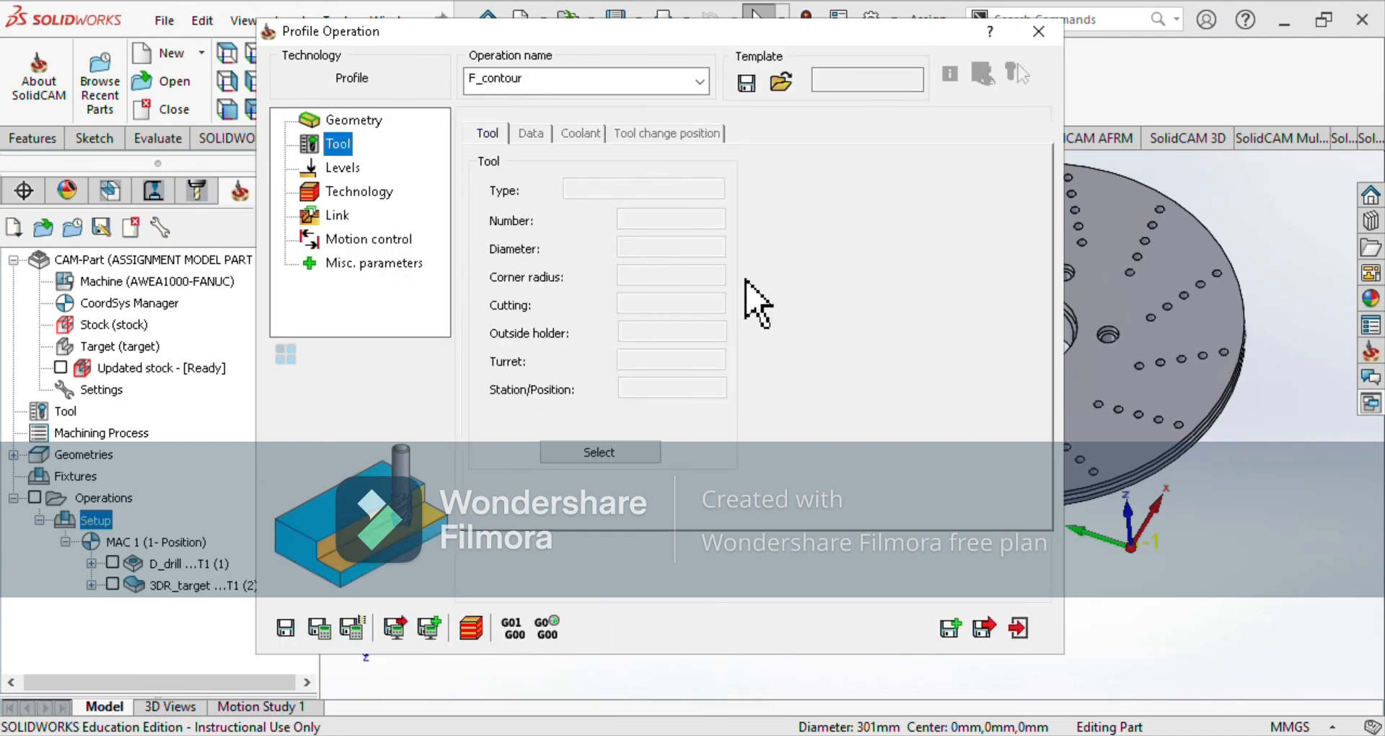
left_click(600, 452)
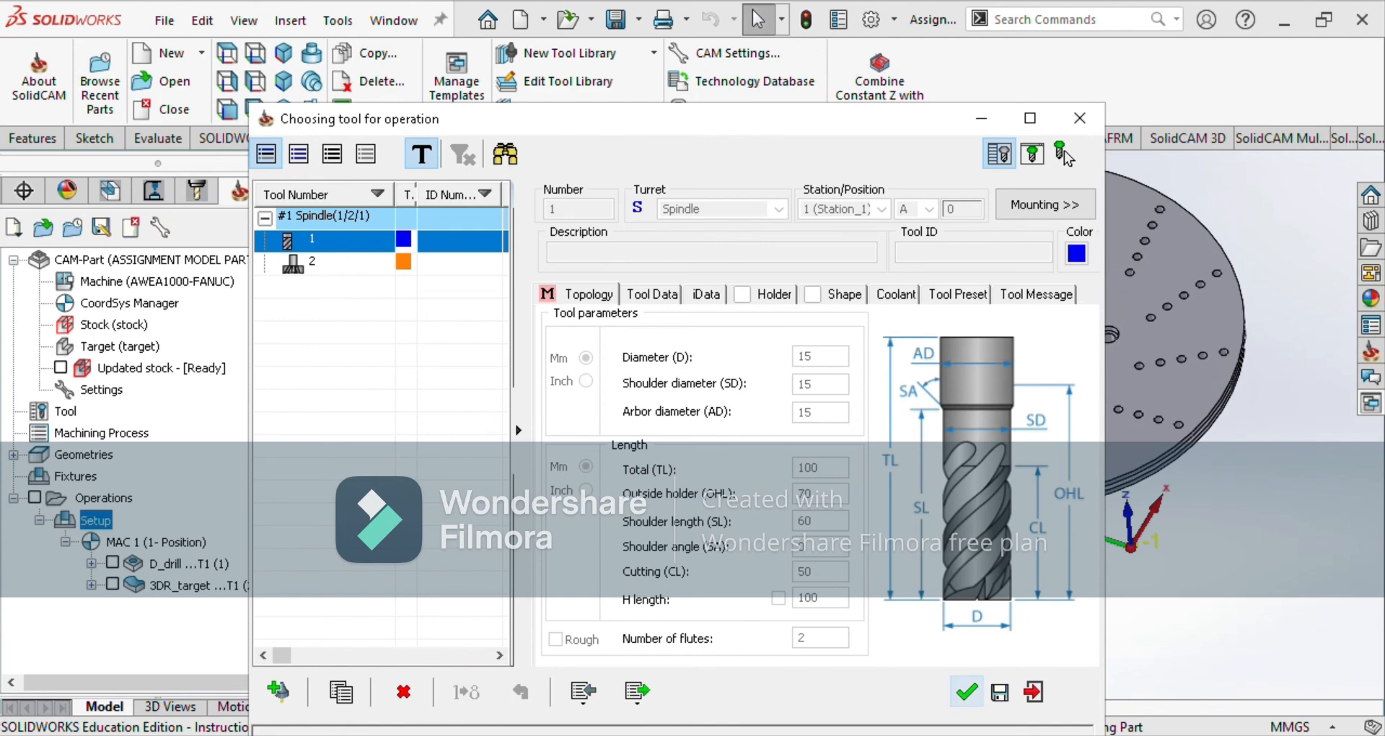
left_click(966, 691)
Define the milling levels by picking the disc's back face as upper level and the hub's end face as profile depth.
left_click(342, 167)
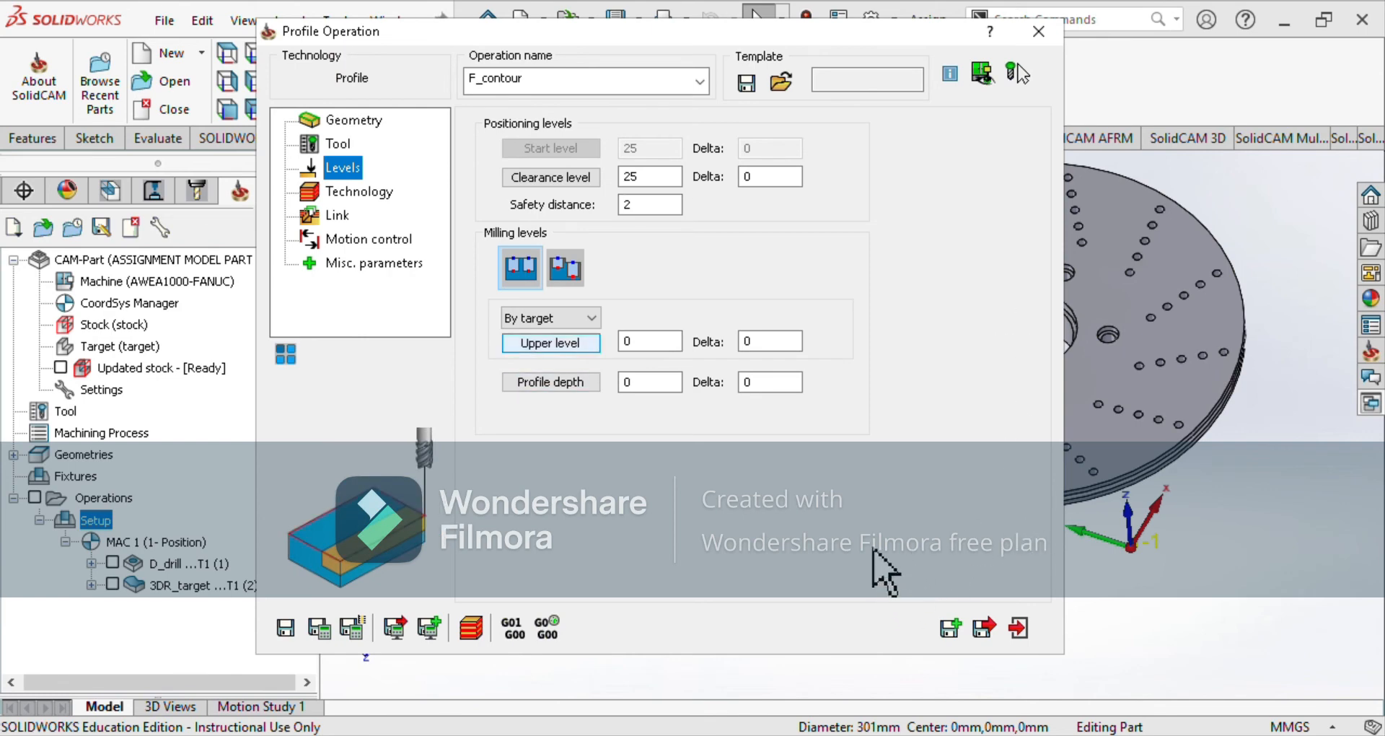
left_click(548, 343)
left_click(995, 407)
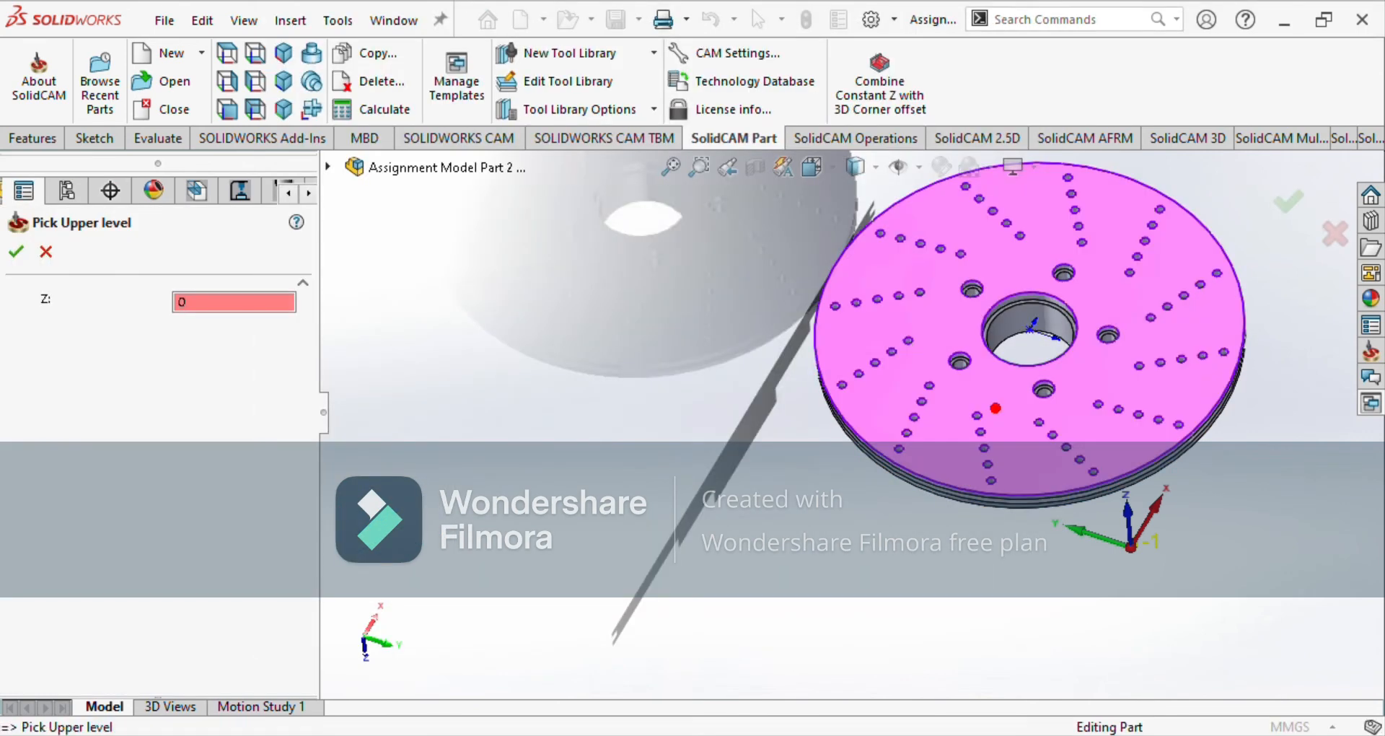
key("Return")
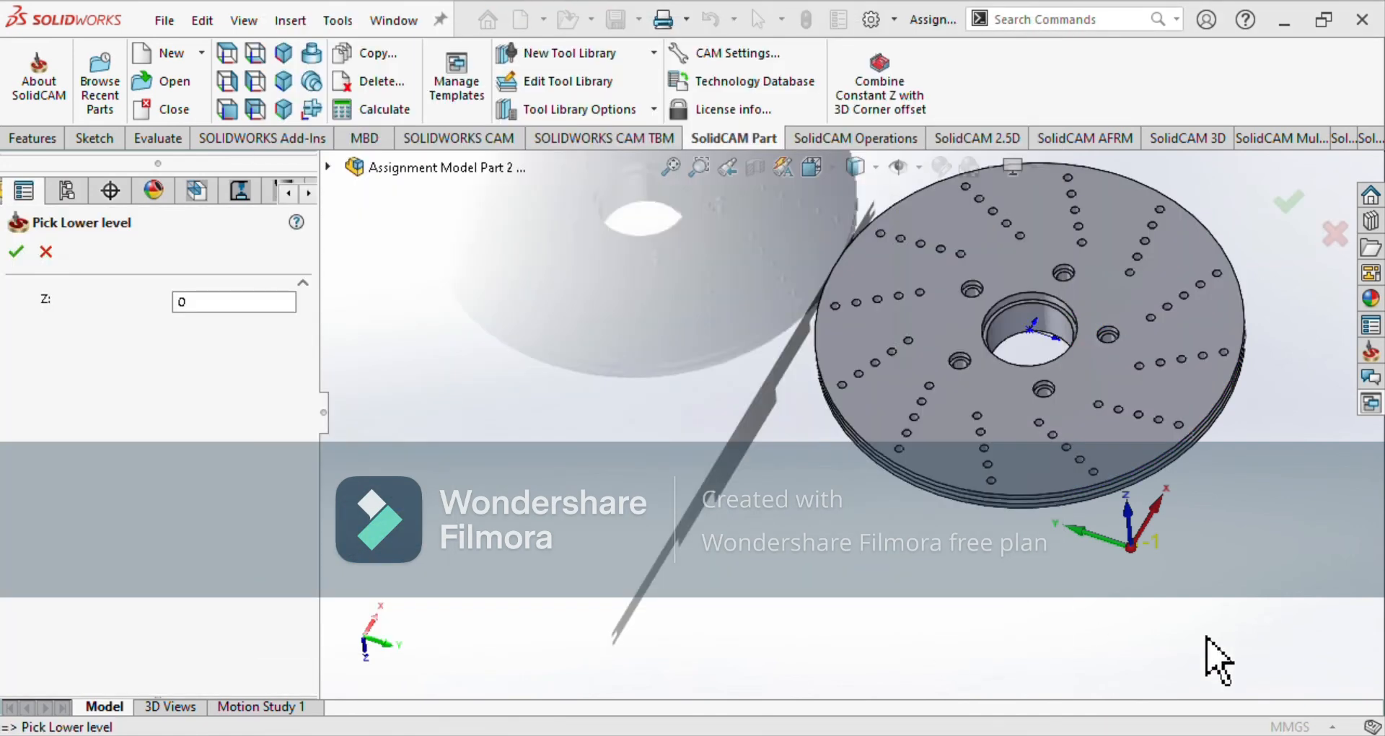
middle_click_drag(1009, 592, 1356, 498)
scroll(1114, 346, "down", 5)
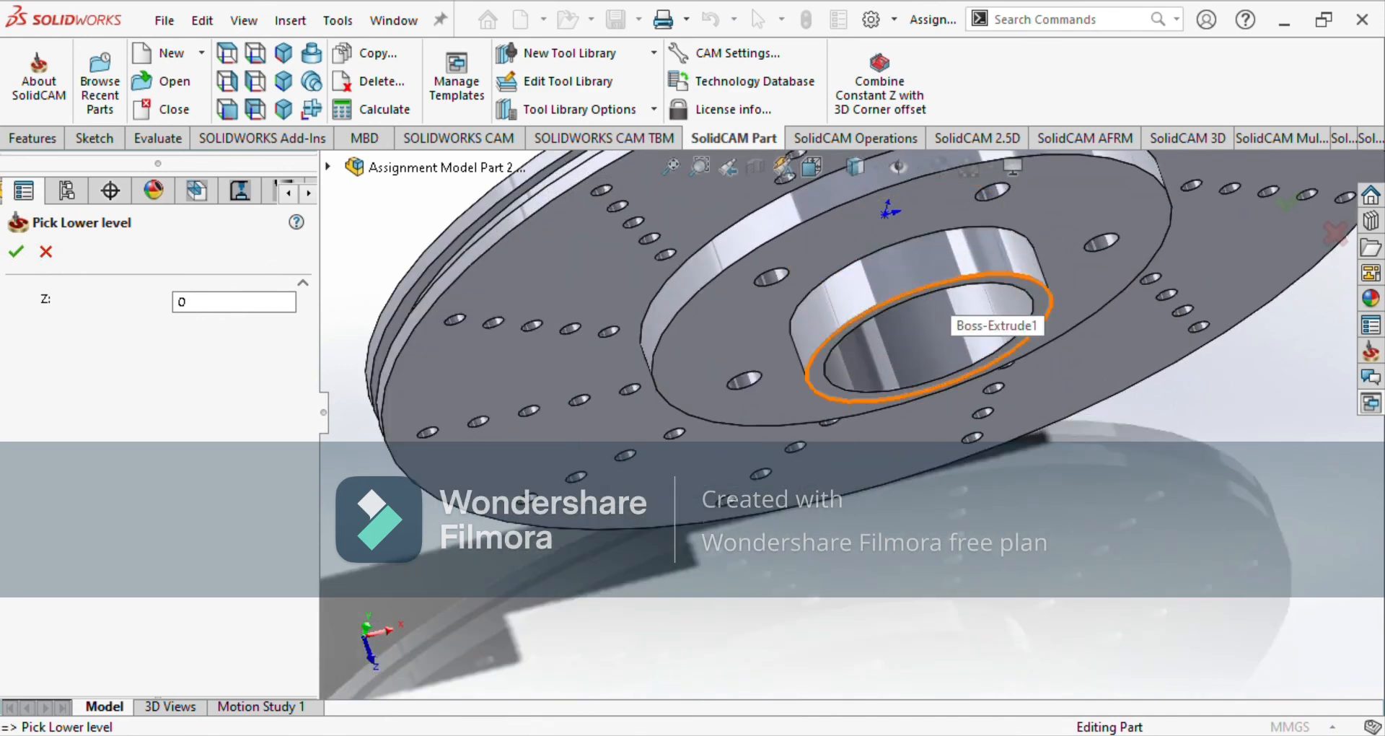
left_click(951, 285)
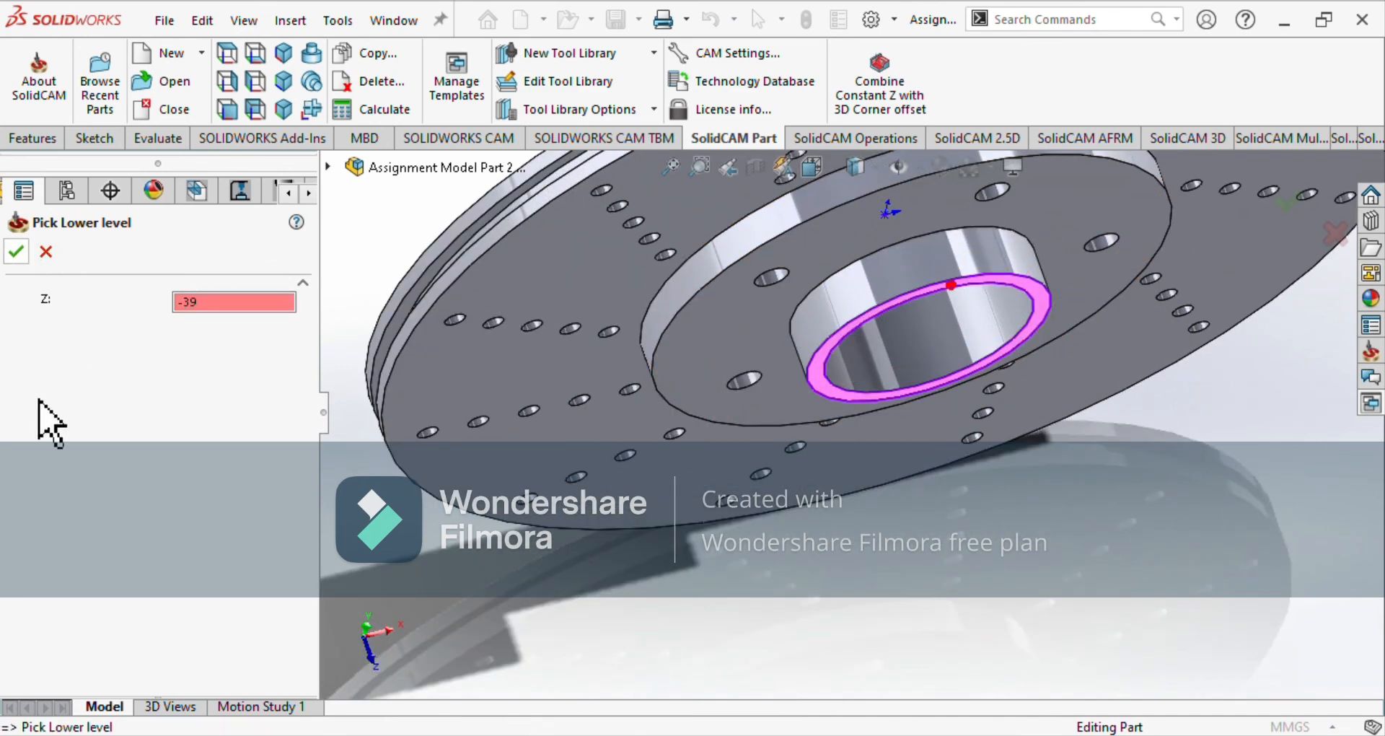
left_click(16, 251)
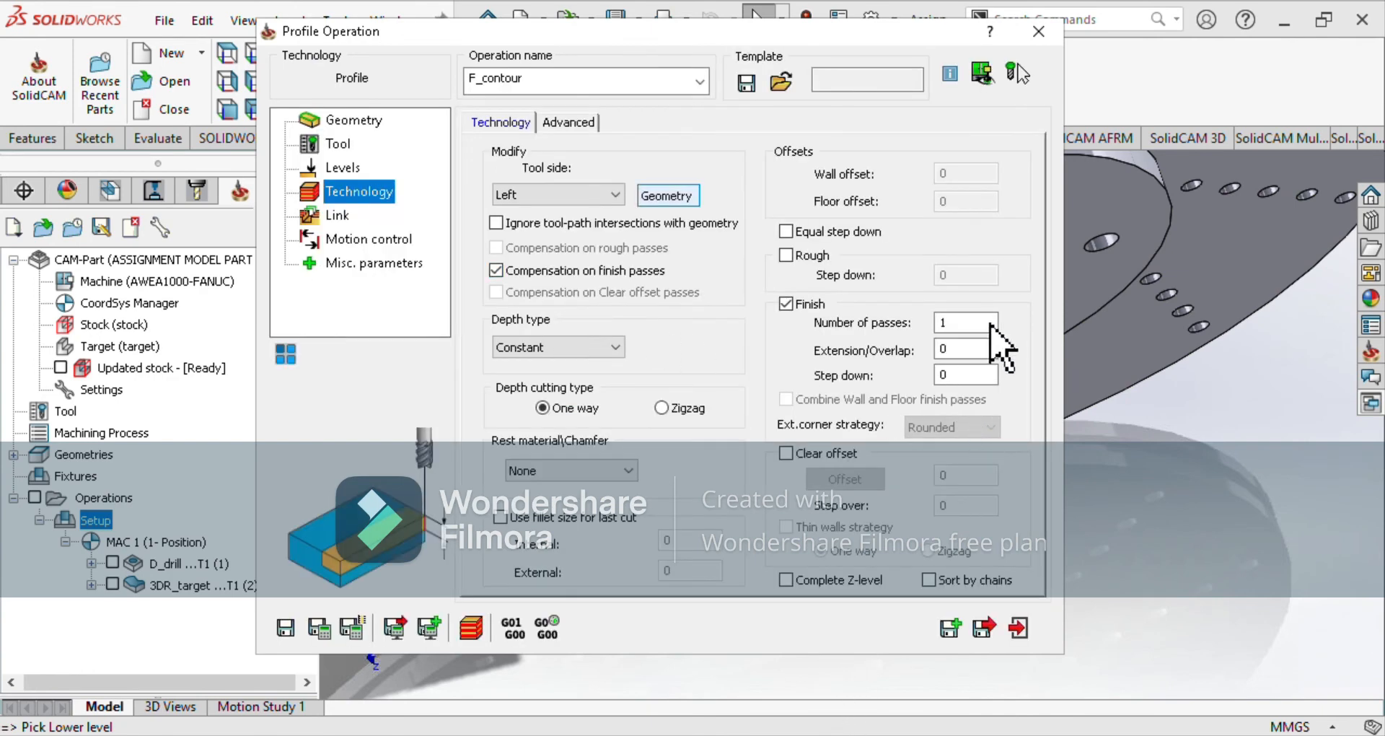
Modify the profile geometry so the tool side is Right, placing the tool outside the disc's outer edge.
left_click(668, 196)
middle_click_drag(765, 382, 855, 587)
scroll(856, 593, "down", 4)
scroll(1280, 513, "up", 7)
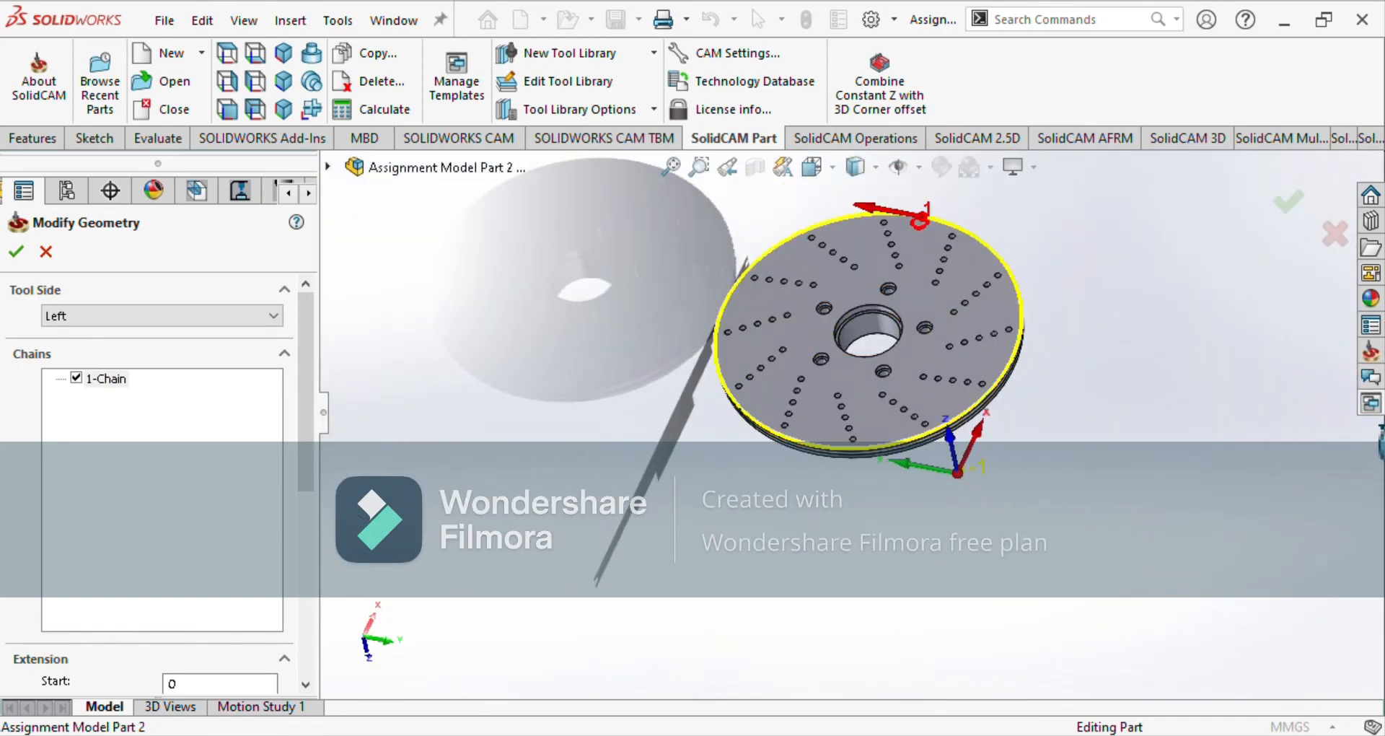
middle_click_drag(1381, 339, 1354, 650)
scroll(1380, 354, "down", 3)
scroll(1381, 351, "down", 4)
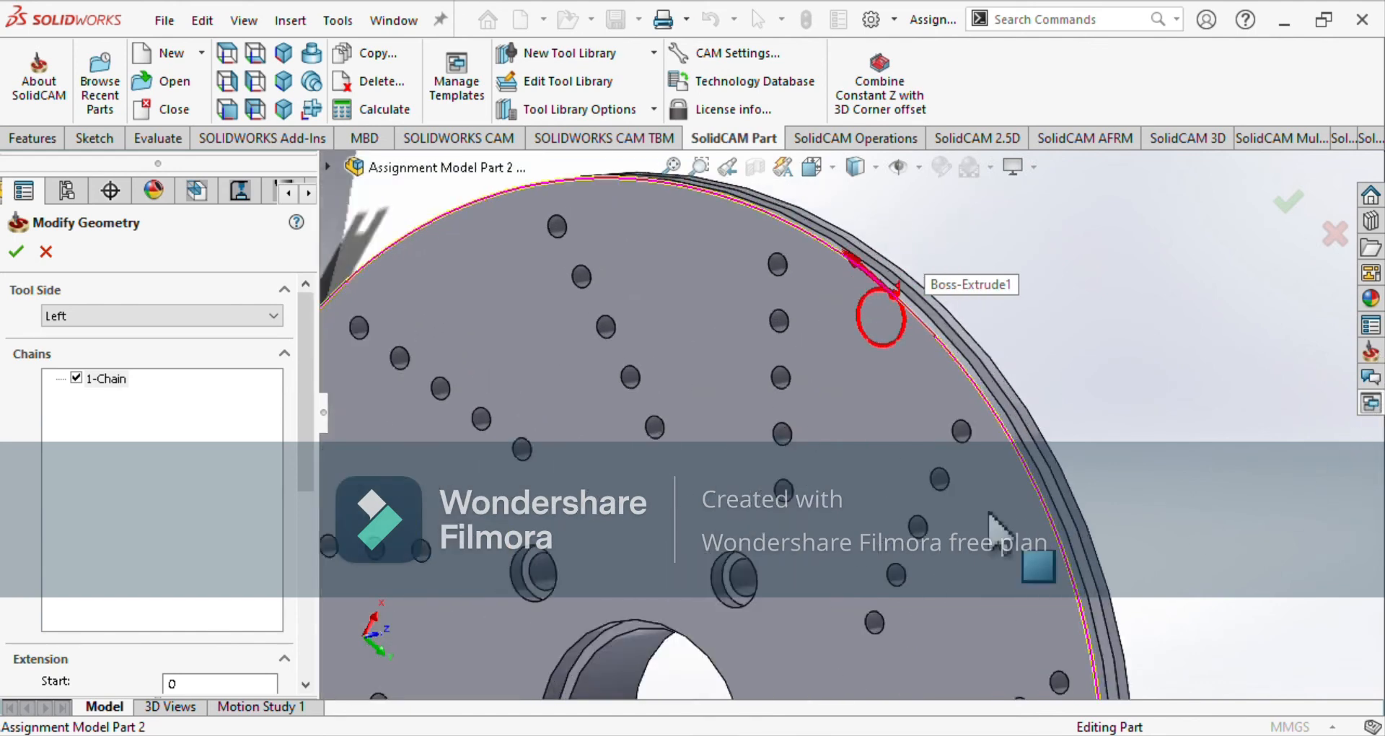
left_click(162, 316)
left_click(162, 350)
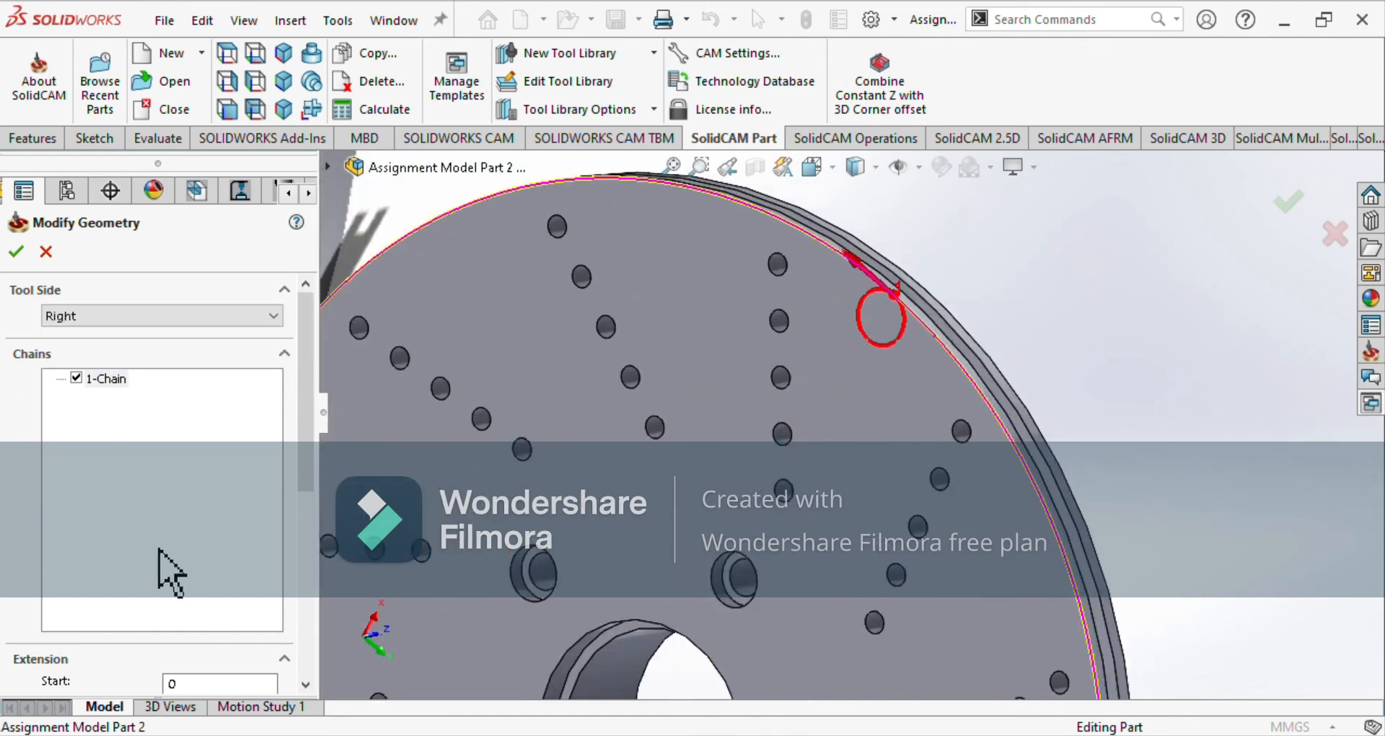
scroll(869, 597, "up", 3)
scroll(898, 597, "up", 2)
middle_click_drag(899, 600, 1074, 474)
middle_click_drag(991, 674, 976, 600)
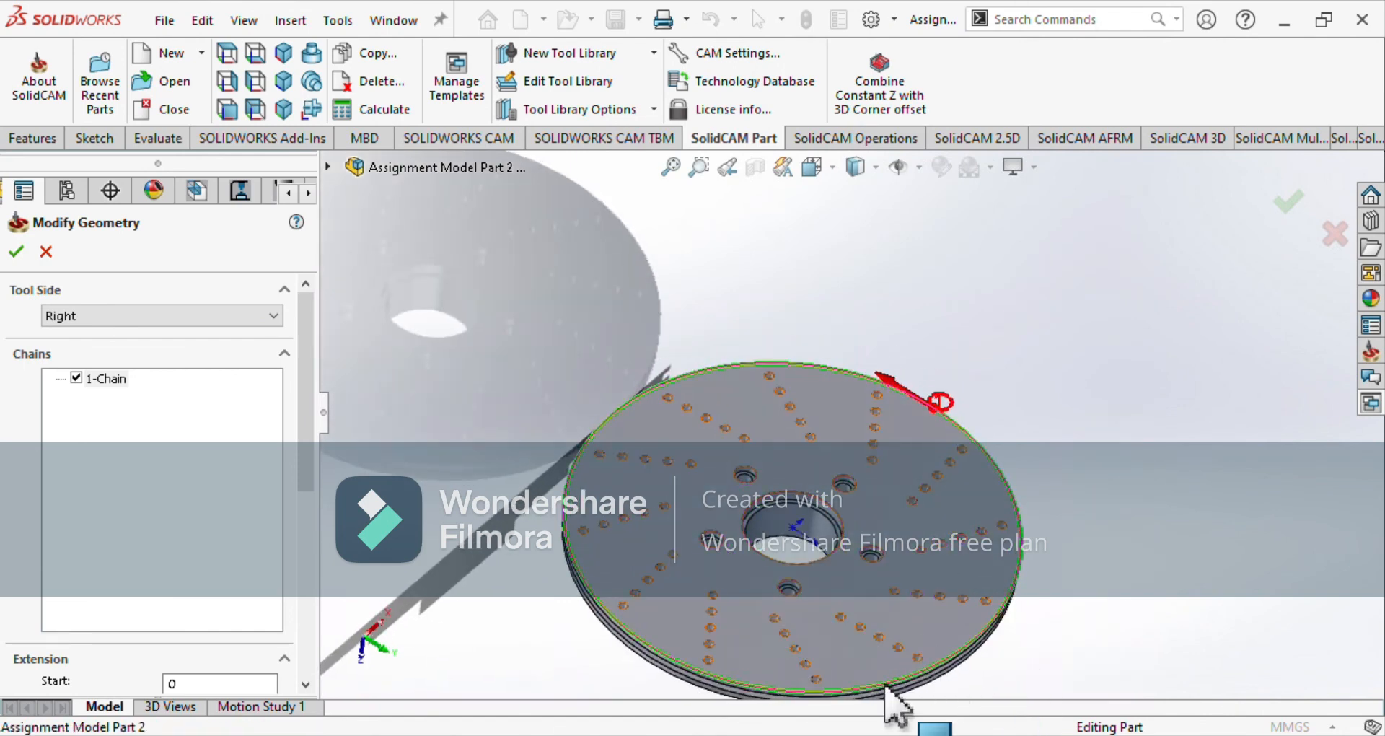
left_click(15, 251)
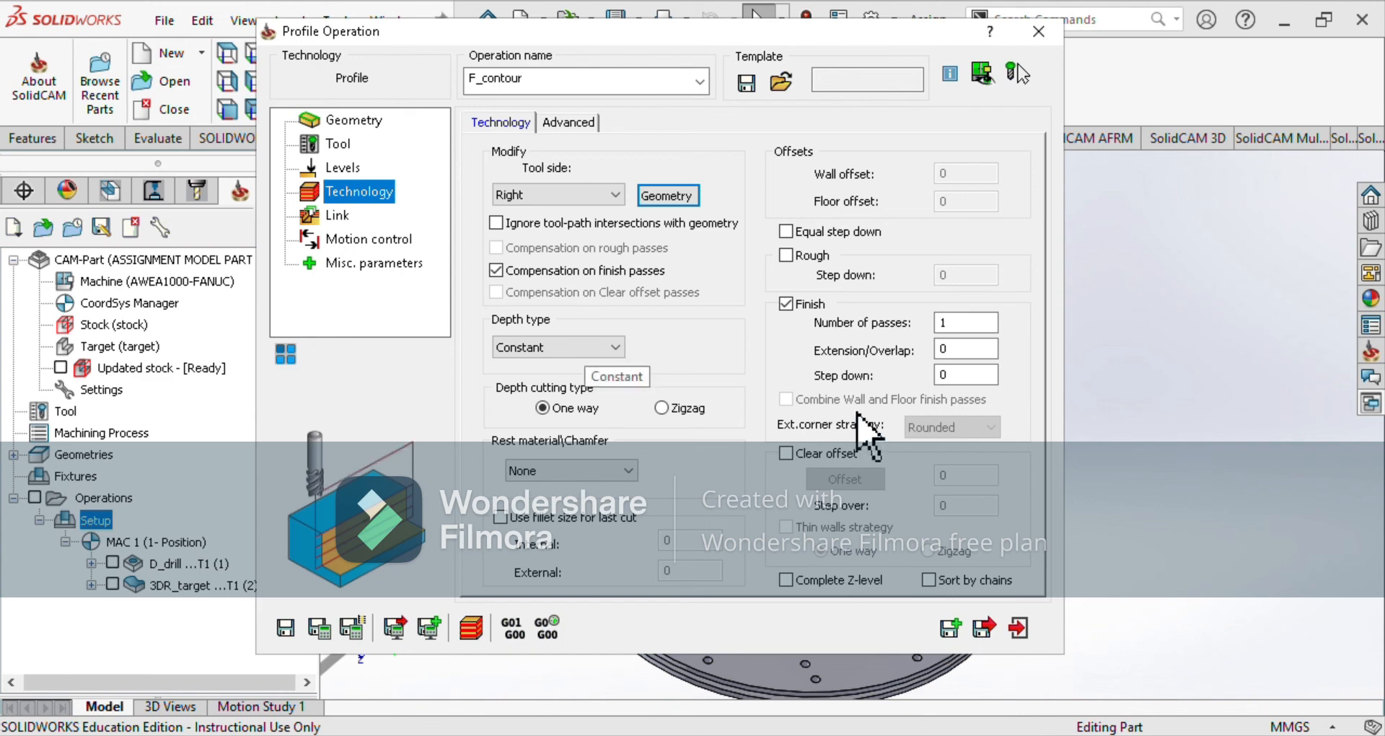
Set the finish step down to 5, then save and exit the Profile operation.
left_click(337, 216)
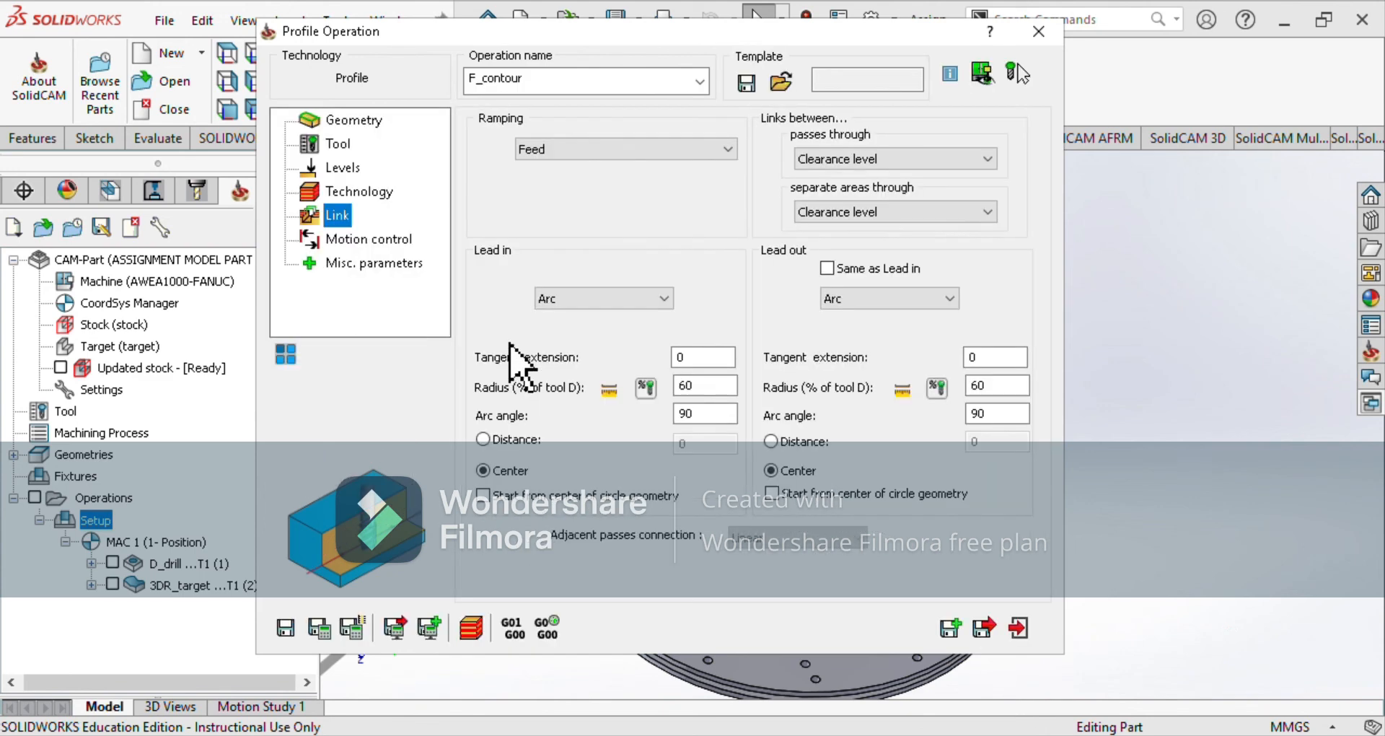
key("Up")
key("Up")
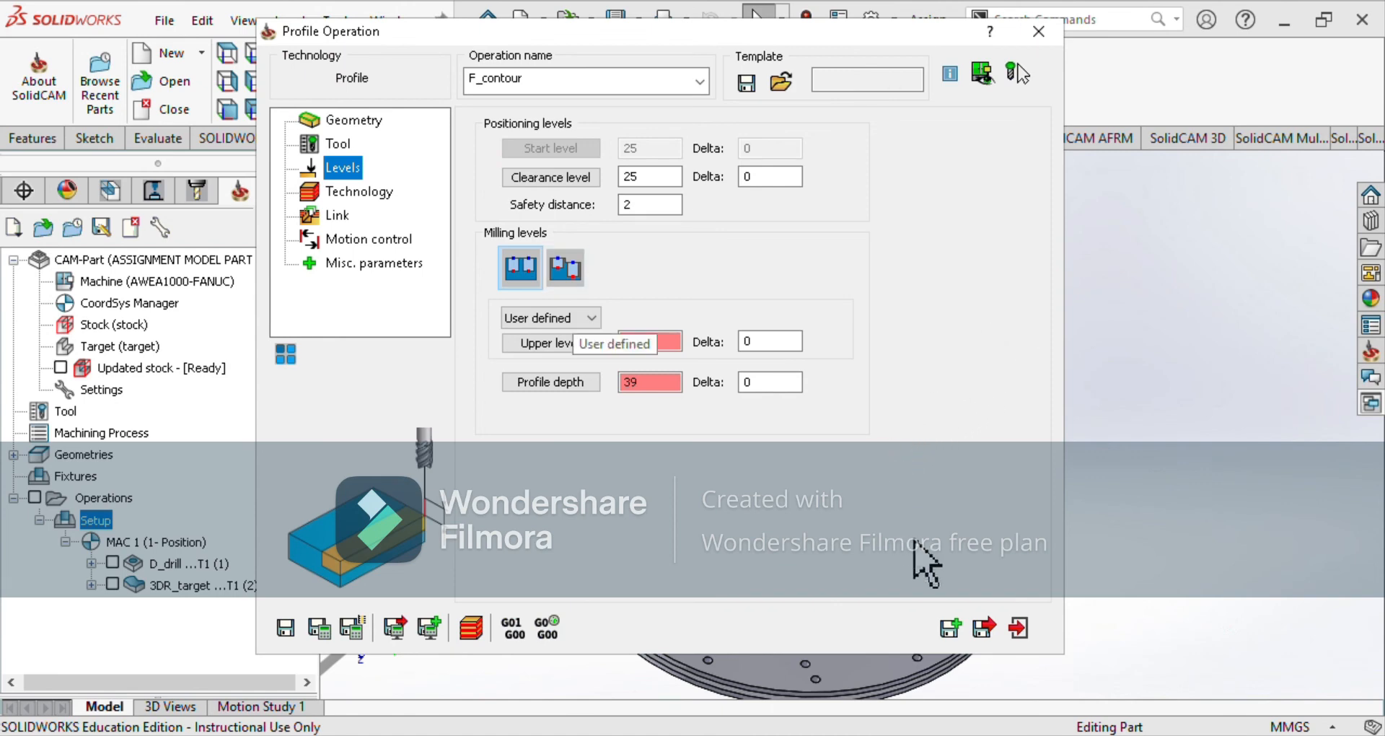
key("Down")
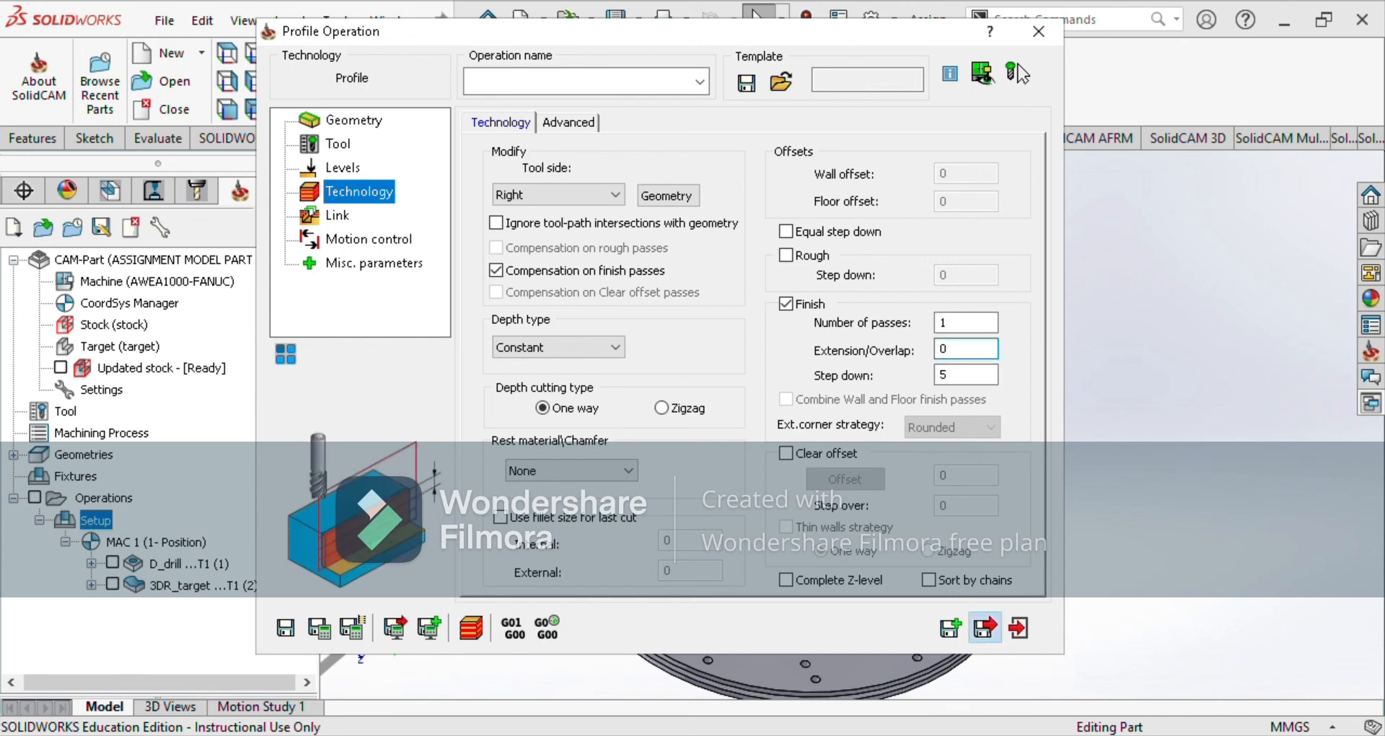
left_click(984, 628)
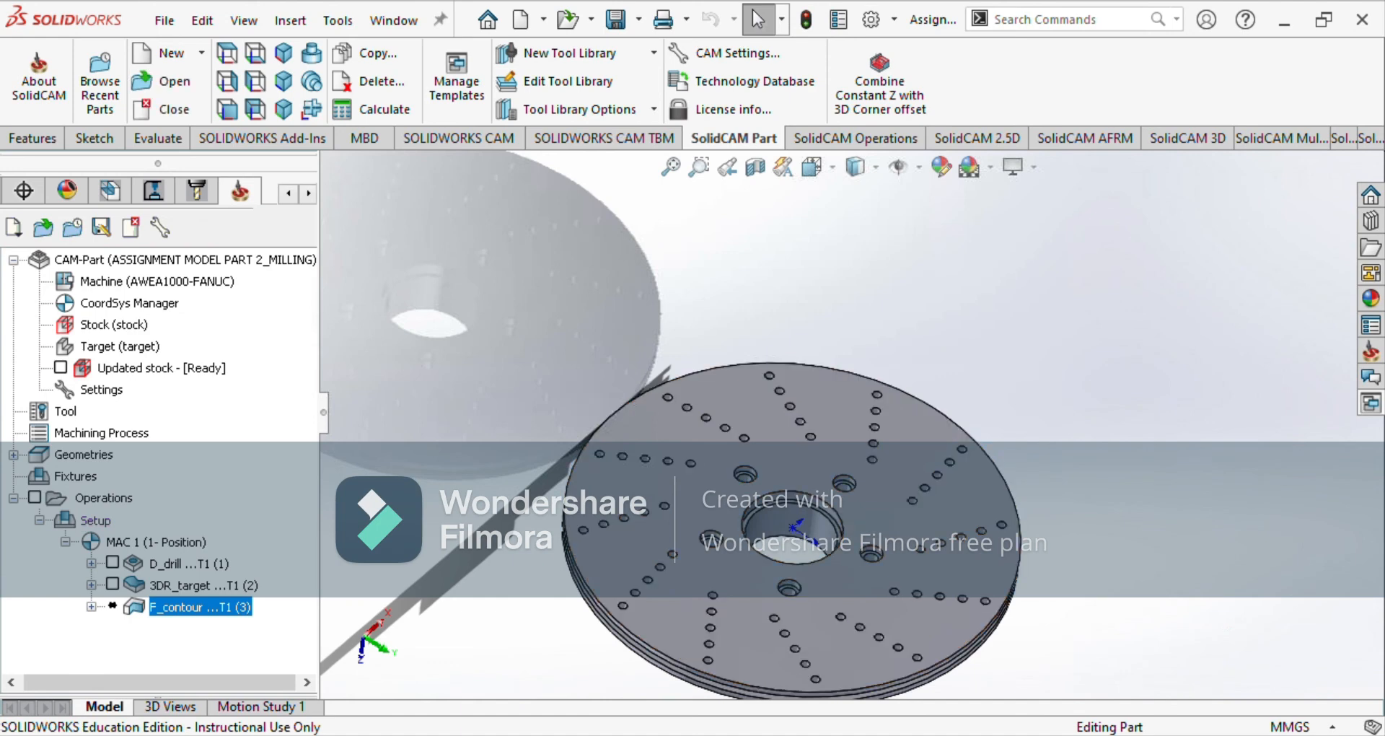
Calculate the F_contour operation's tool path.
right_click(205, 607)
left_click(296, 326)
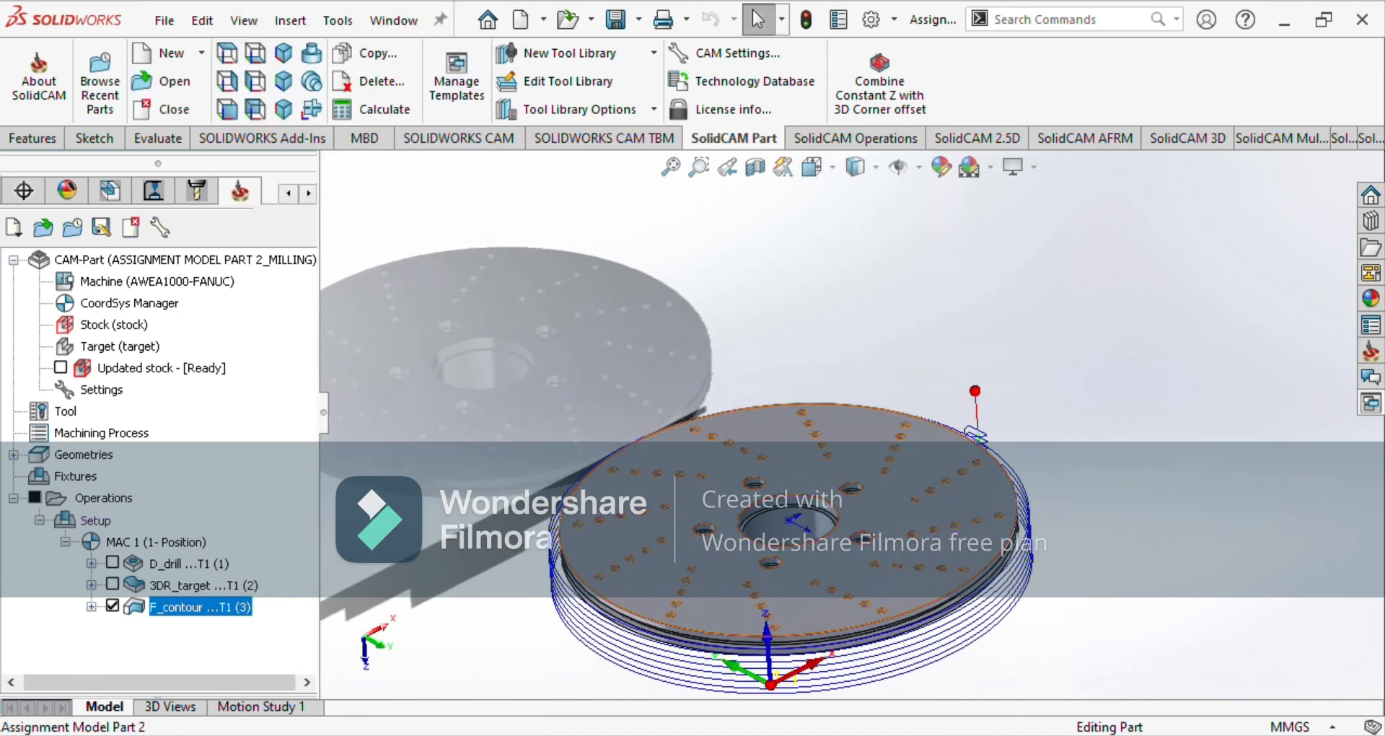
mouse_move(844, 599)
middle_mouse_down()
mouse_move(894, 599)
mouse_move(1082, 719)
mouse_move(981, 620)
mouse_move(988, 652)
middle_mouse_up()
Simulate the F_contour operation and inspect the tool's motion around the disc's outer edge.
right_click(182, 607)
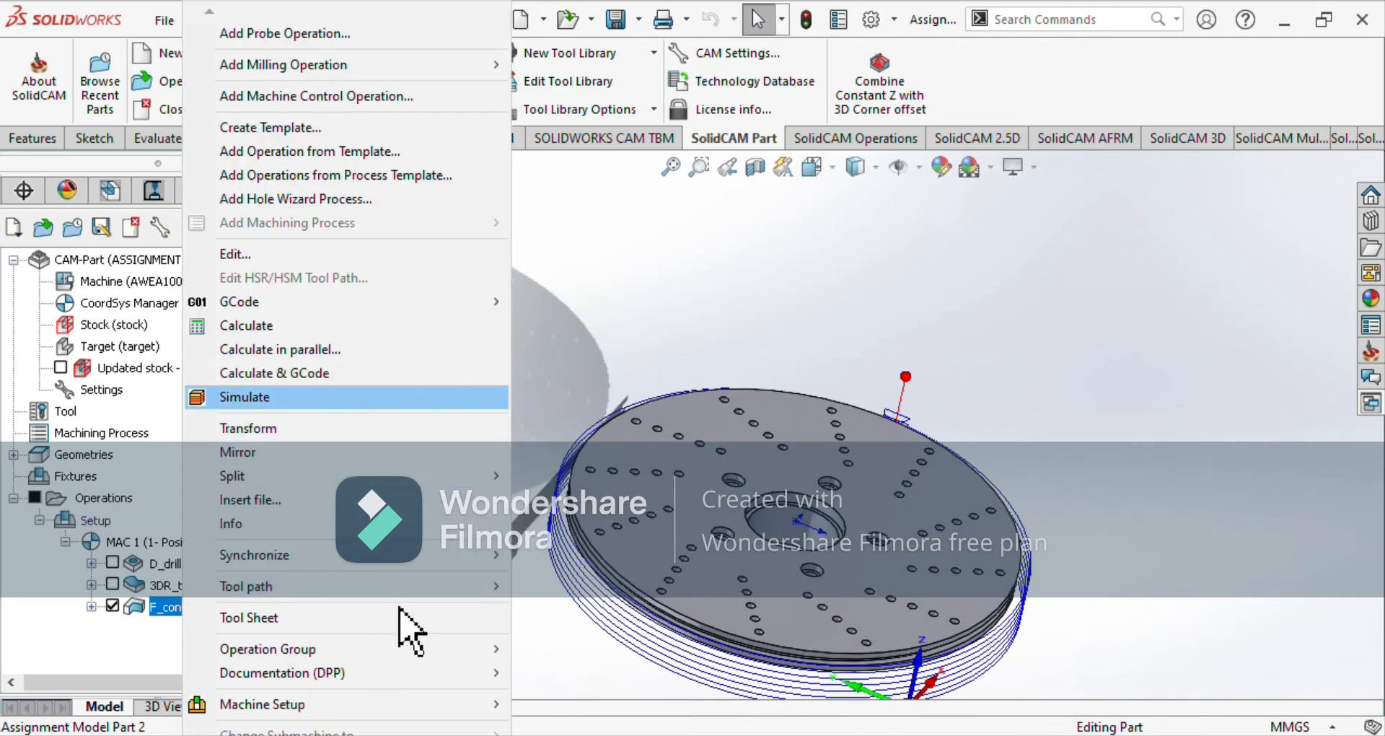
left_click(266, 400)
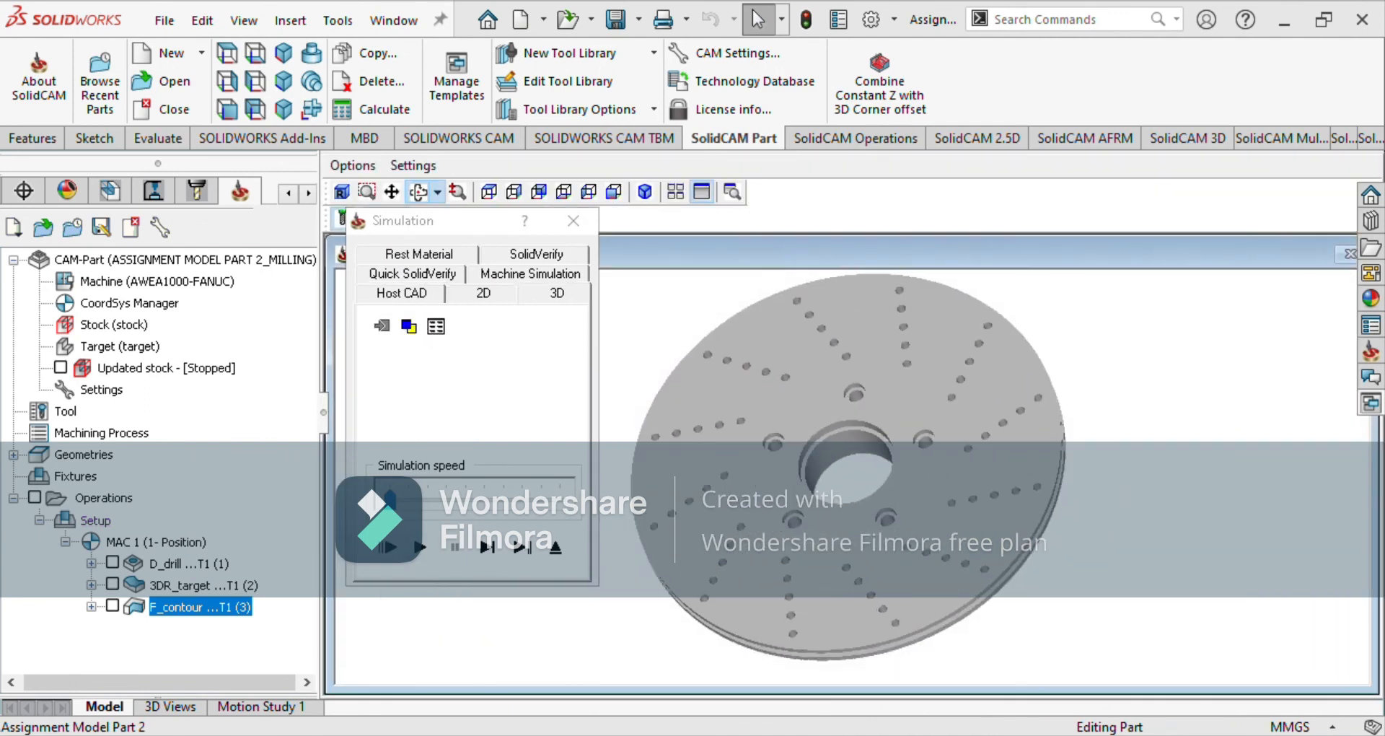
left_click(420, 546)
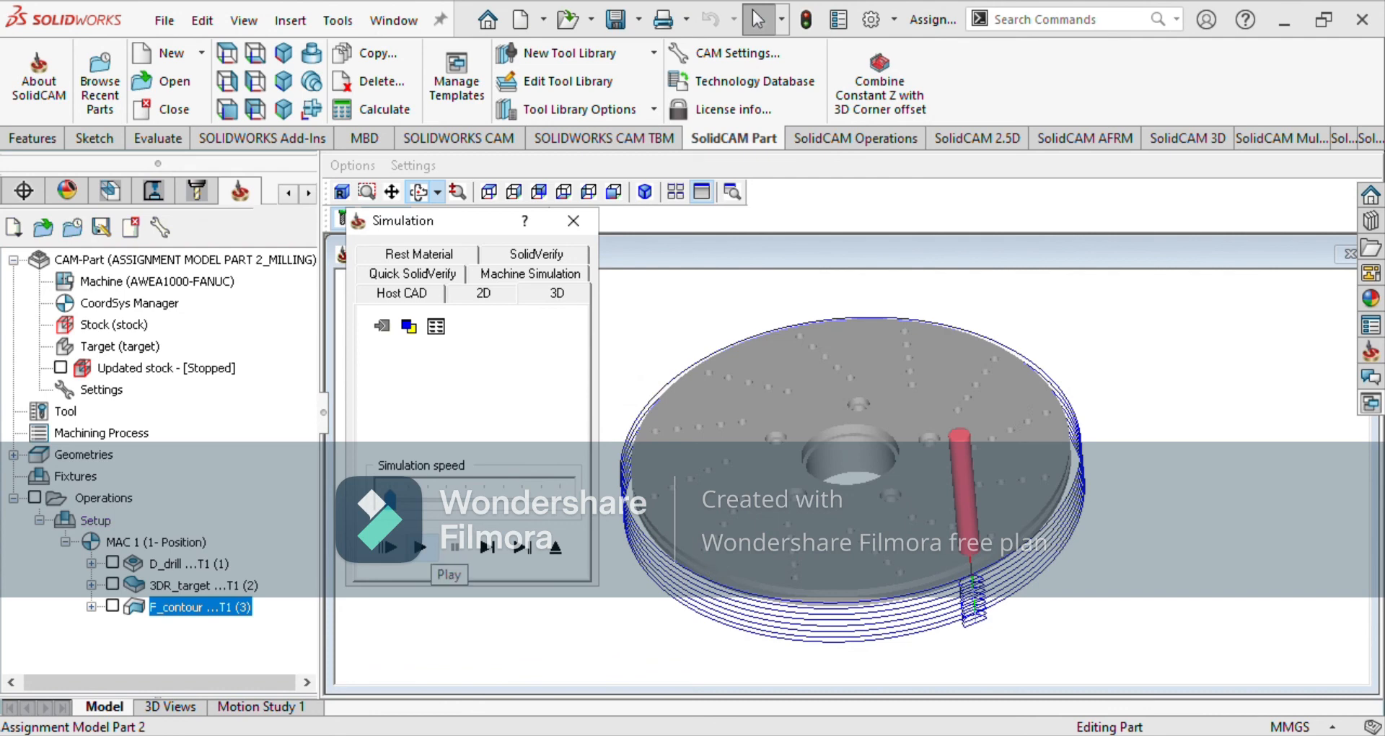
left_click(418, 254)
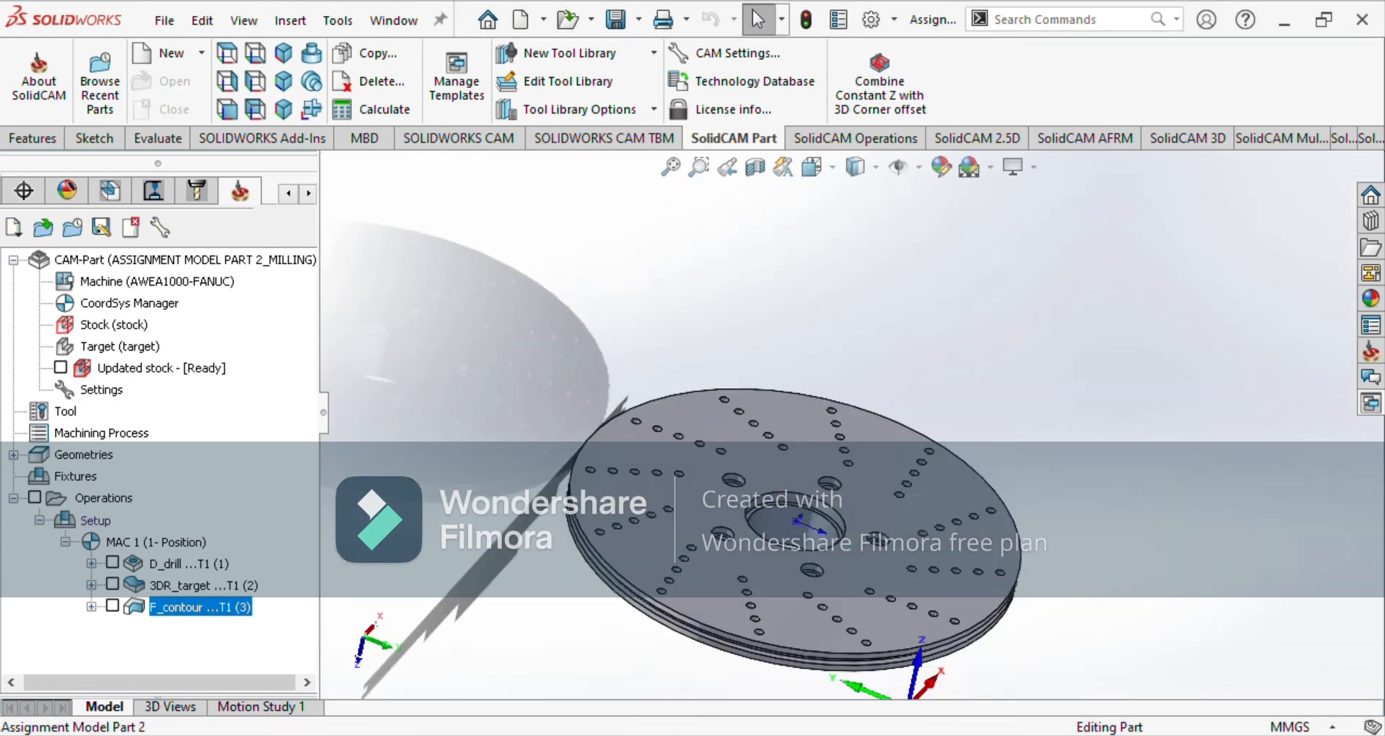
Add a T-Slot milling operation under Setup and start defining its geometry.
right_click(96, 519)
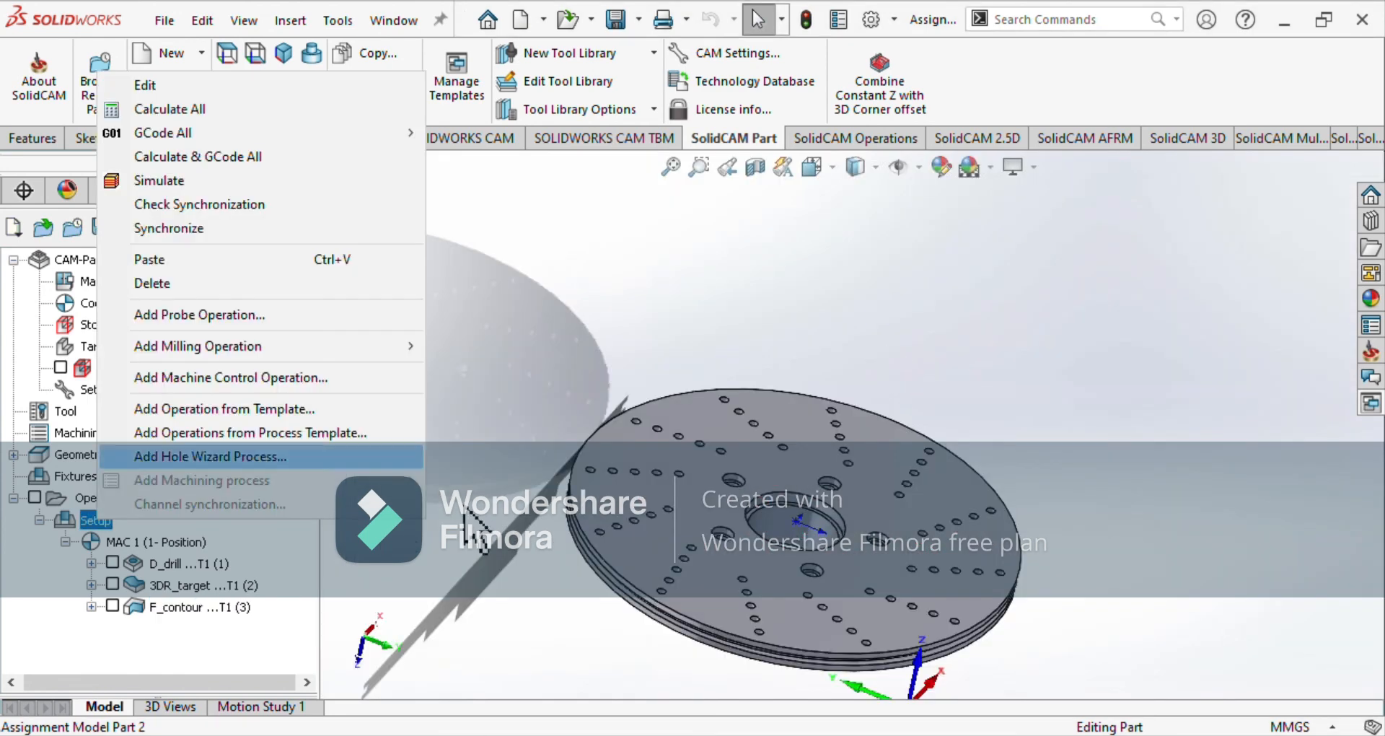
mouse_move(259, 346)
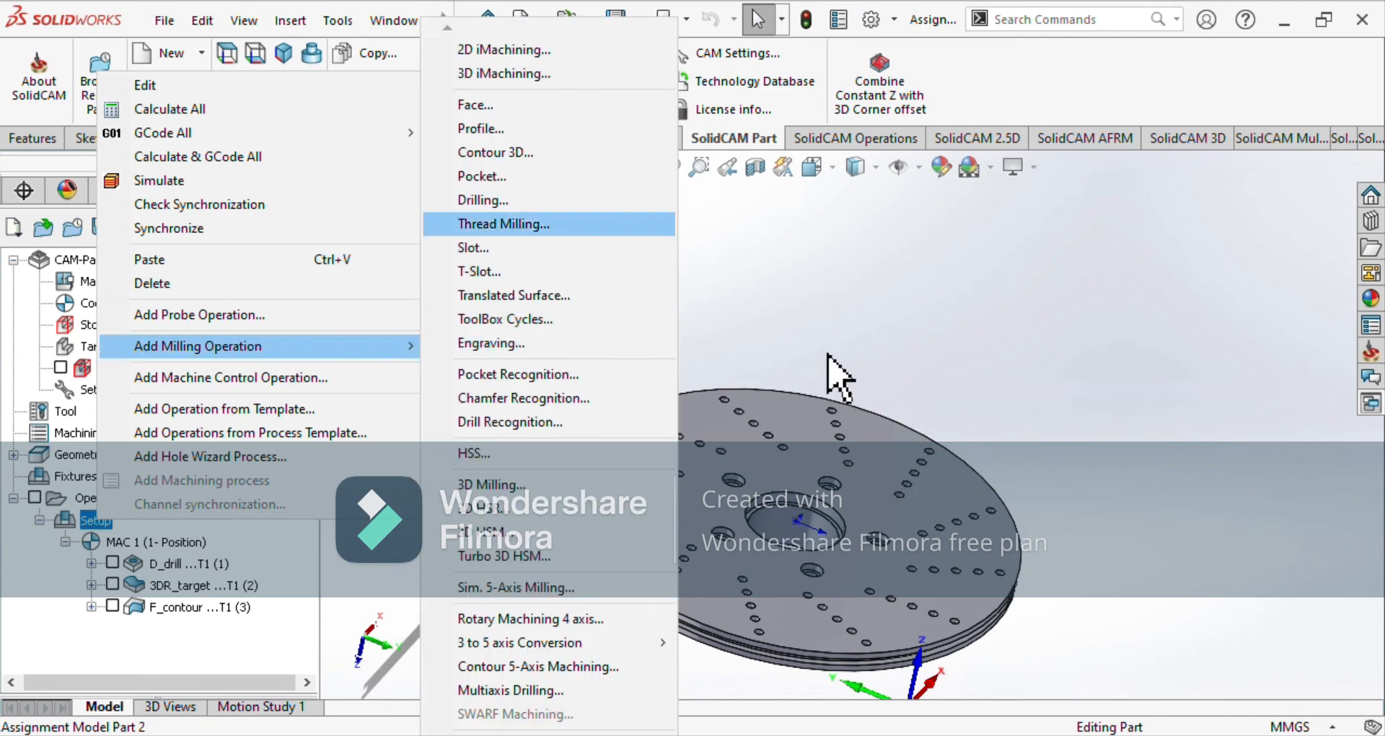
left_click(782, 437)
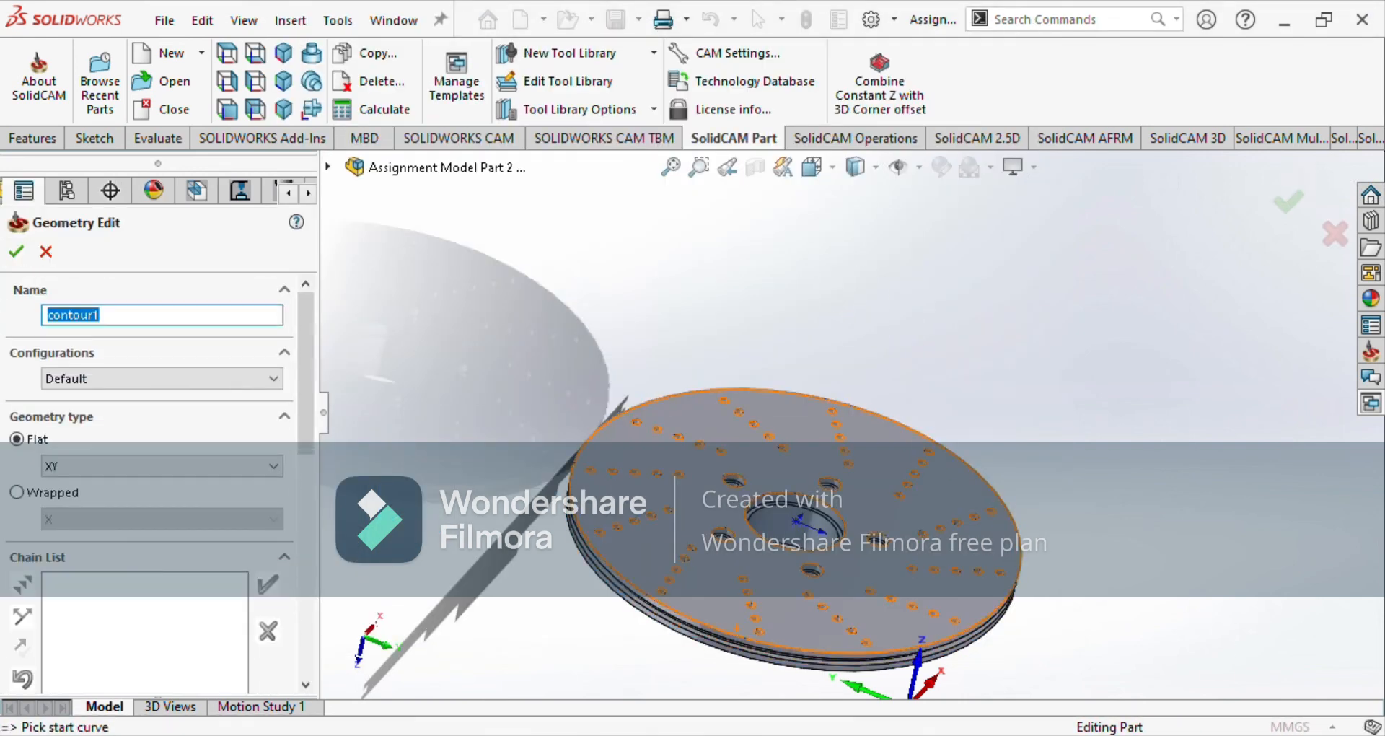
Define the T-Slot geometry as the contour chain along the inner circular edge of the groove in the disc's rim.
middle_click_drag(773, 646, 753, 600)
scroll(753, 600, "down", 8)
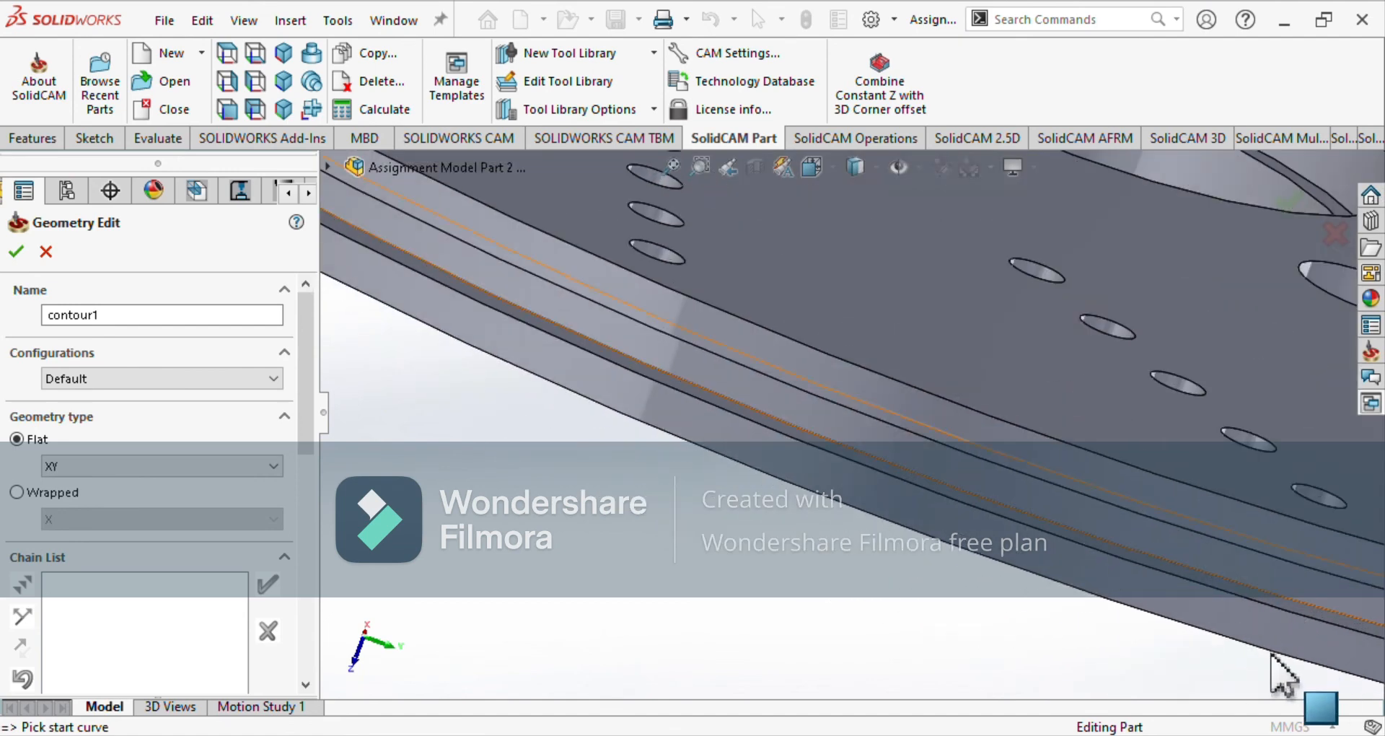
scroll(849, 430, "up", 2)
middle_click_drag(1275, 644, 1280, 638)
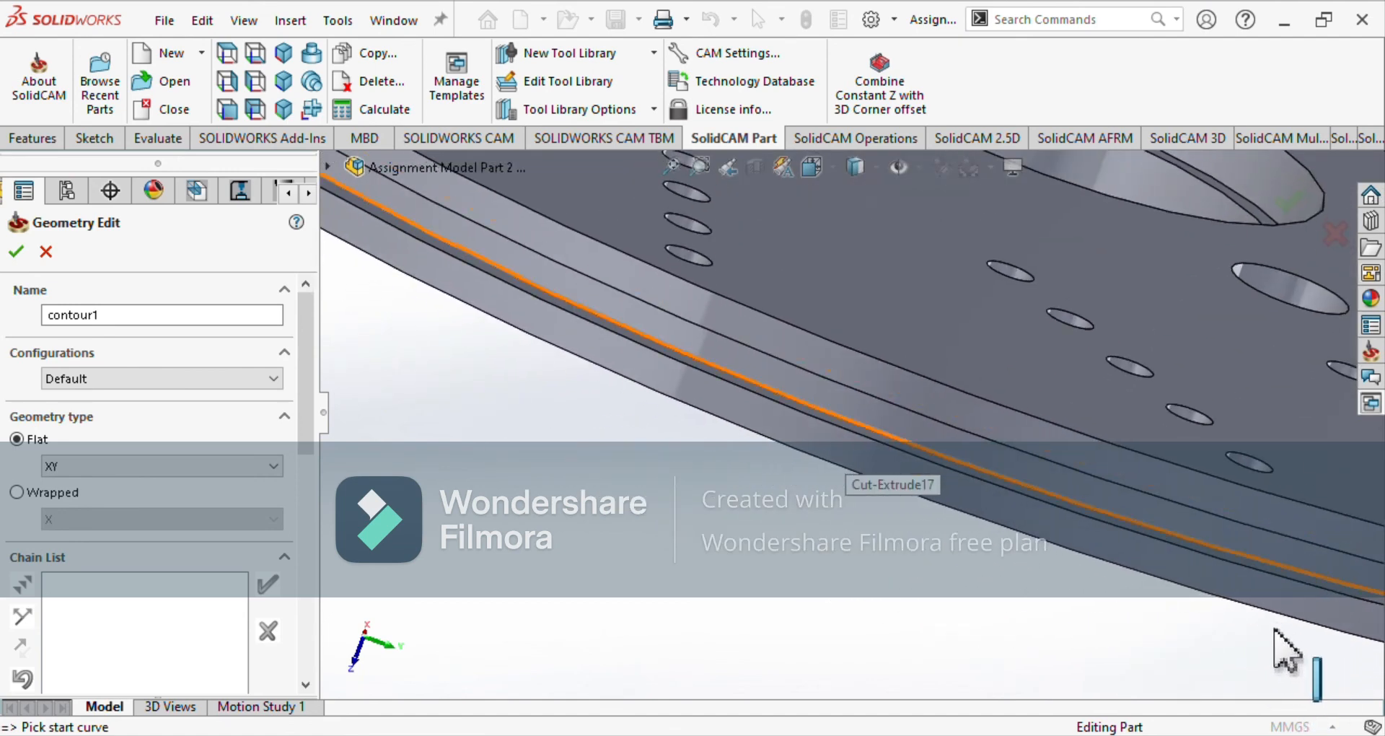
left_click(1277, 625)
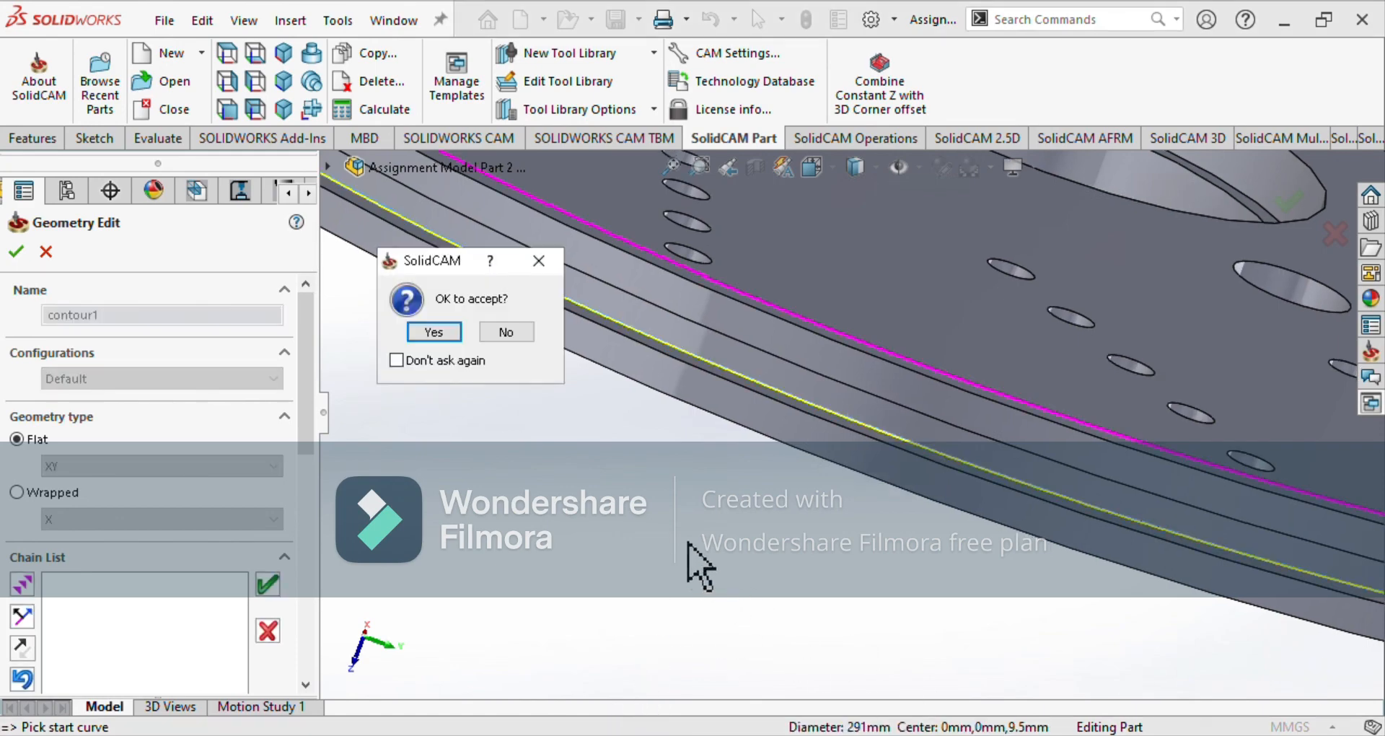
key("Return")
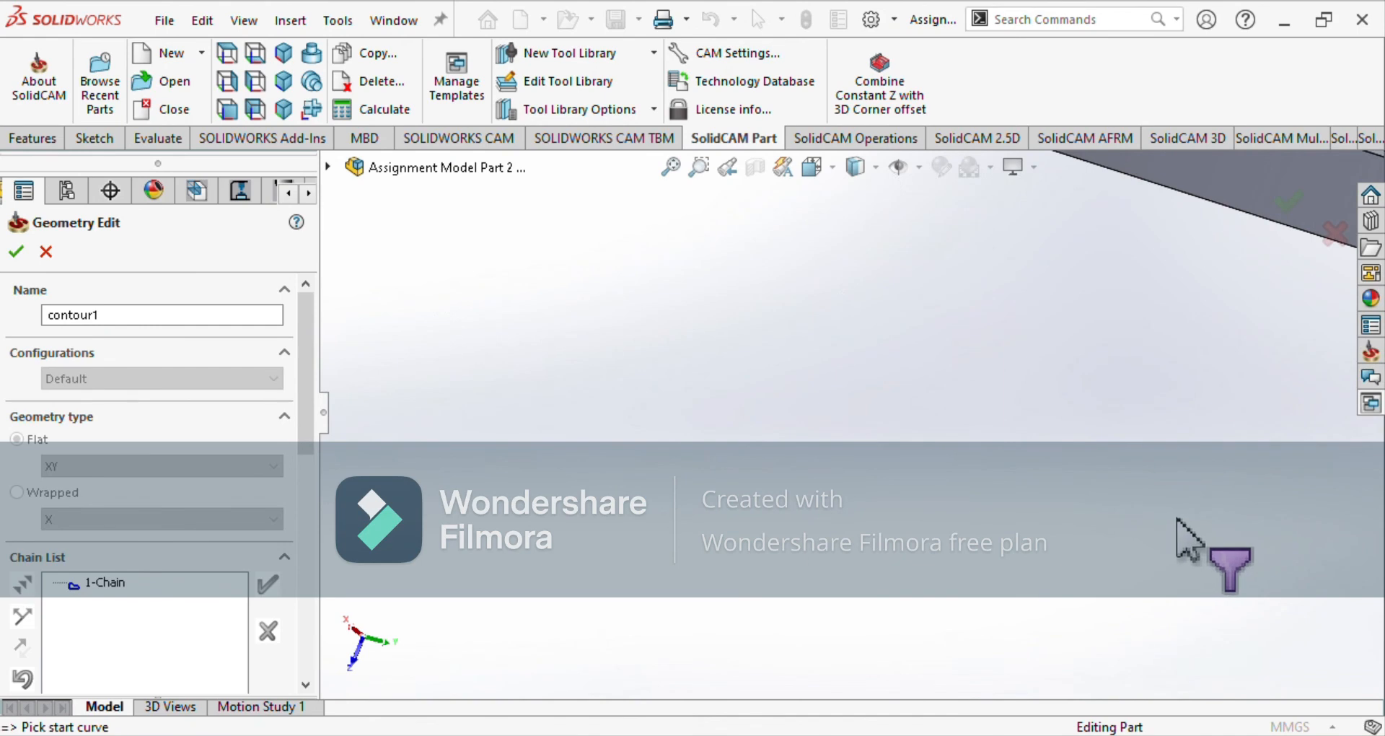
scroll(1178, 519, "up", 10)
middle_click_drag(1262, 549, 1252, 681, "ctrl")
middle_click_drag(1009, 433, 1001, 473)
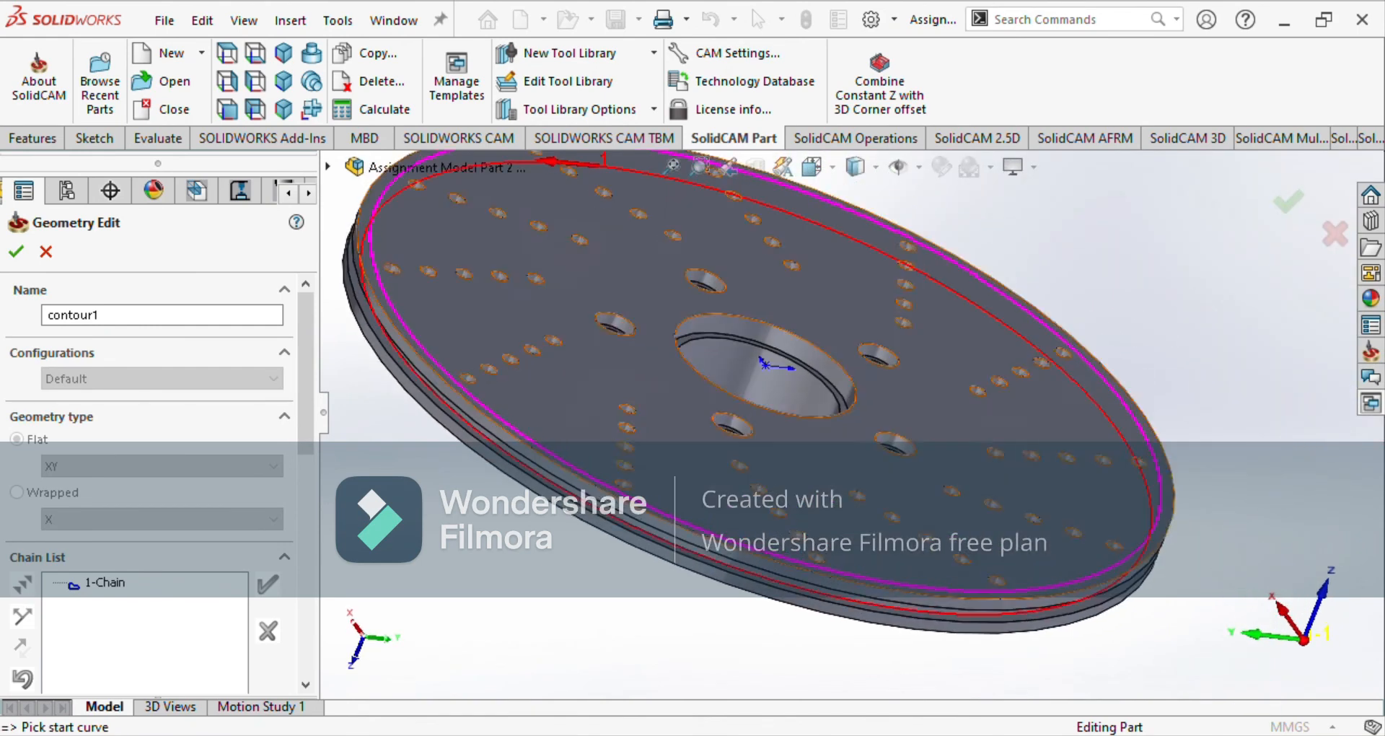
scroll(638, 635, "down", 6)
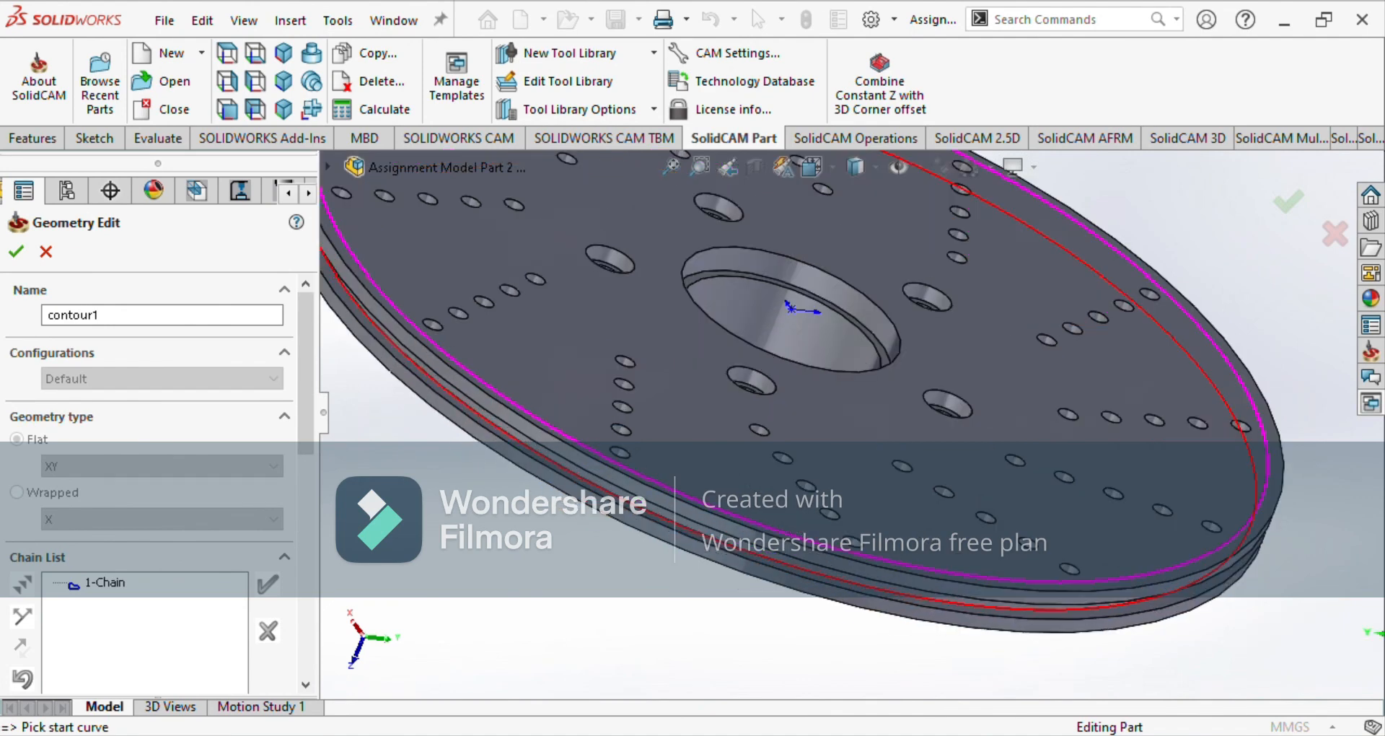
scroll(1239, 588, "up", 6)
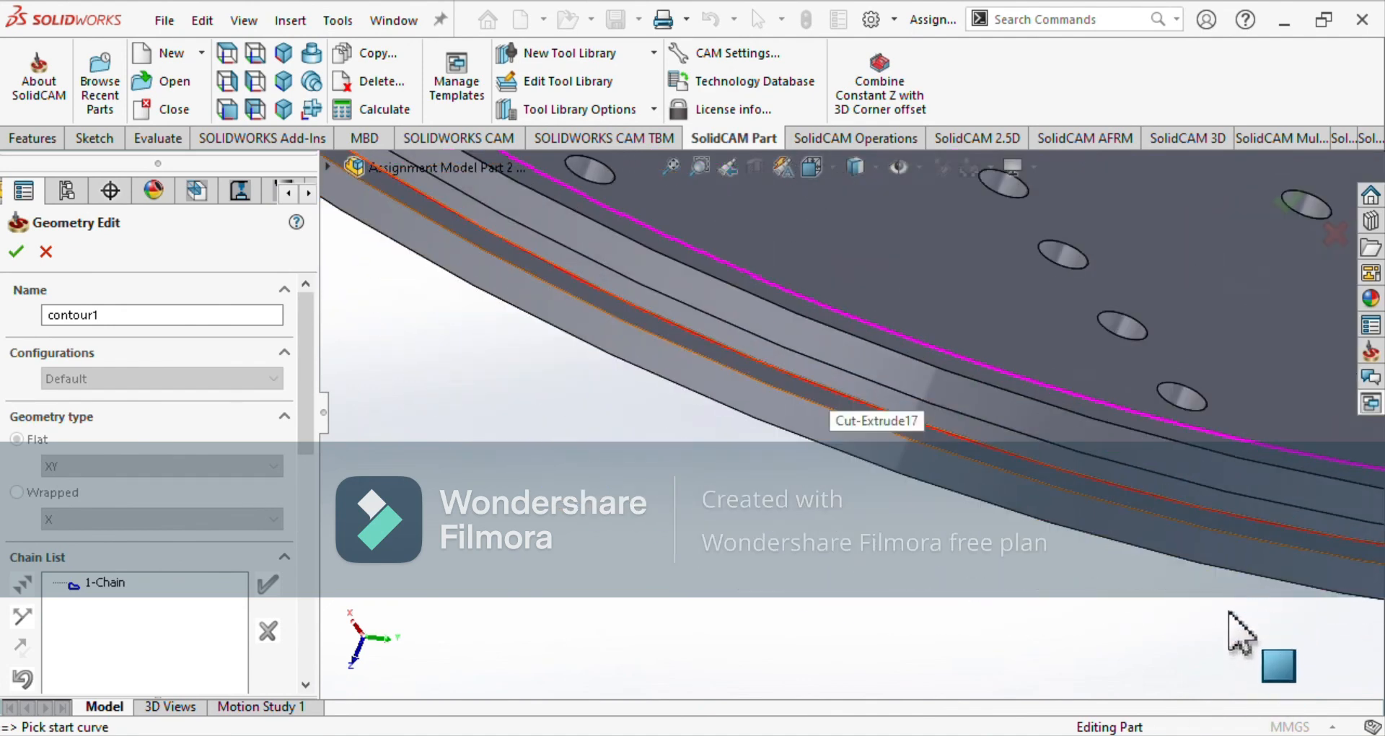
middle_click_drag(1357, 548, 1314, 734, "ctrl")
middle_click_drag(851, 389, 865, 450)
middle_click_drag(1321, 730, 1336, 712)
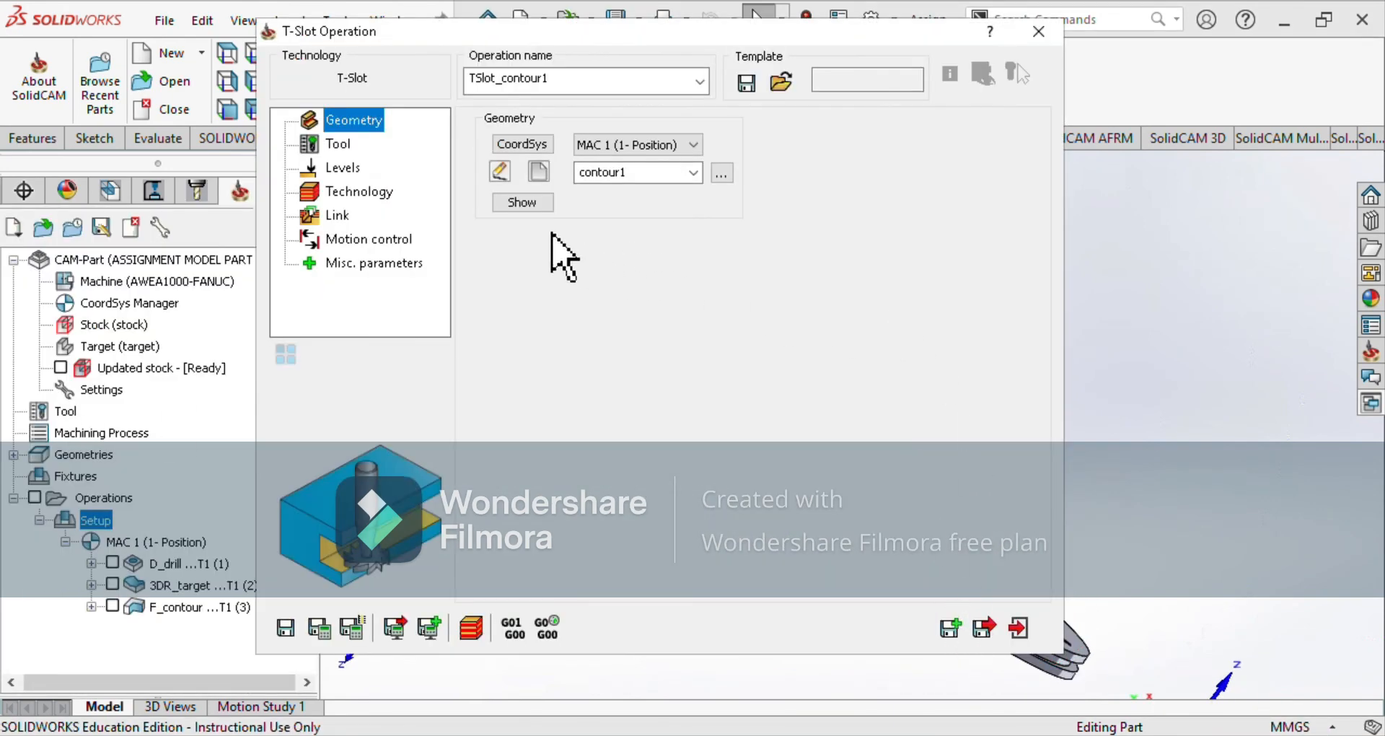
Assign tool 2, the 24 mm slot cutter, to the T-Slot operation.
key("Down")
left_click(600, 451)
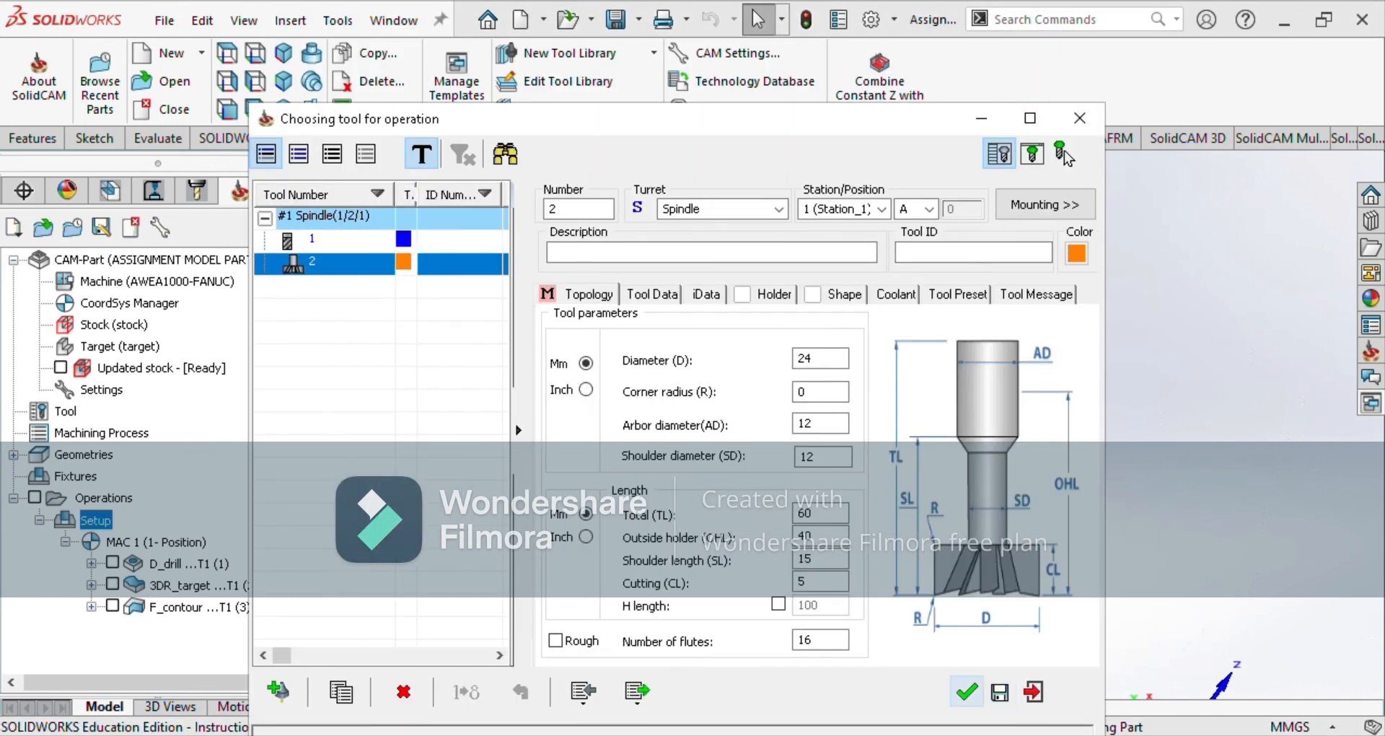
left_click(967, 692)
Set the T-Slot operation's ceiling level to -4.5 by picking the narrow ring face in the disc's rim.
left_click(343, 168)
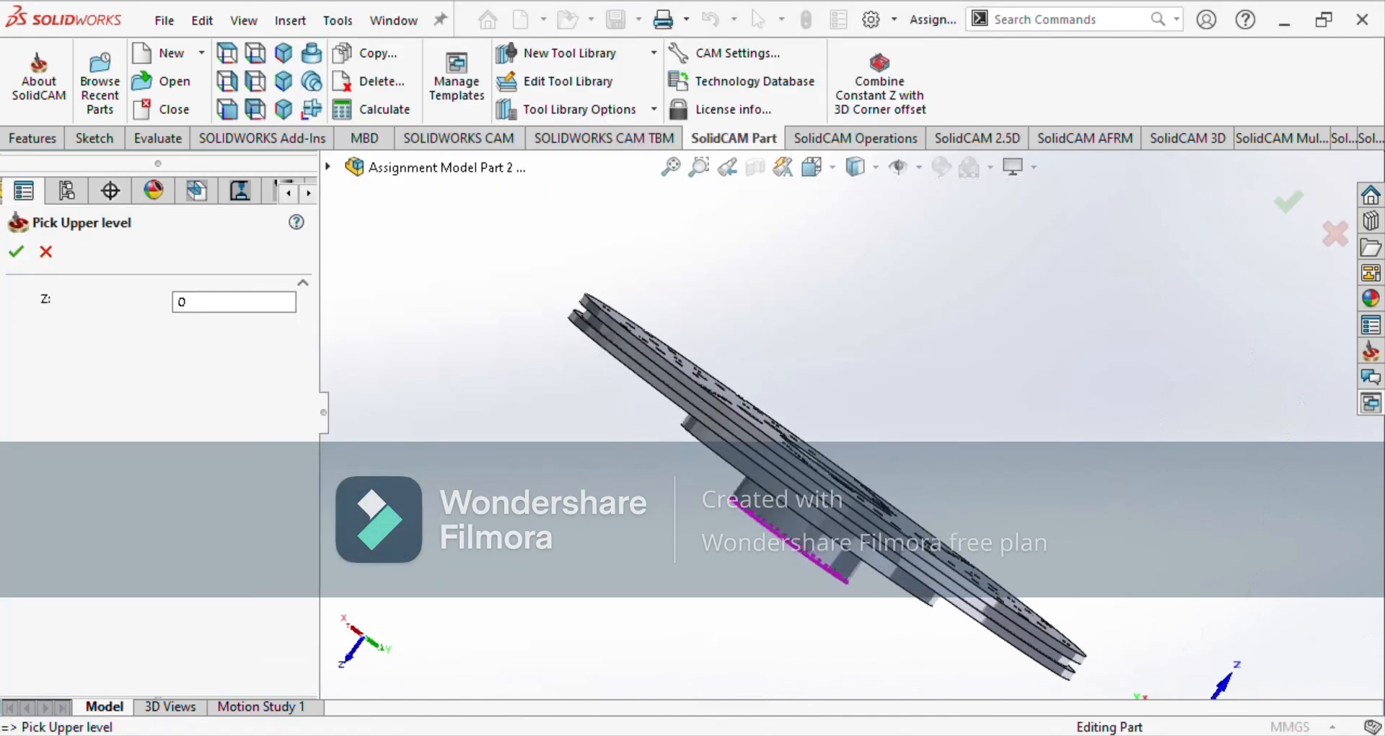
middle_click_drag(912, 505, 956, 429)
scroll(955, 426, "down", 1)
scroll(930, 412, "up", 2)
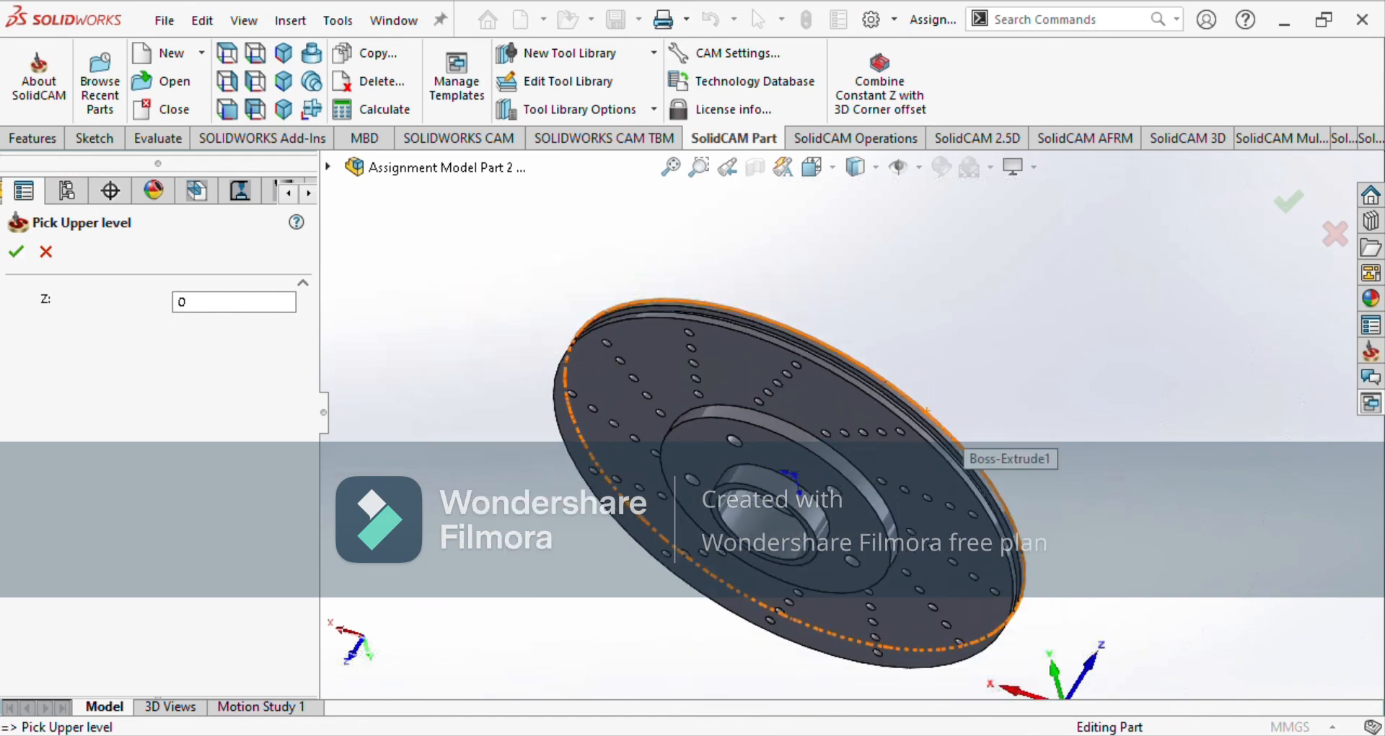
scroll(960, 447, "down", 5)
left_click(915, 464)
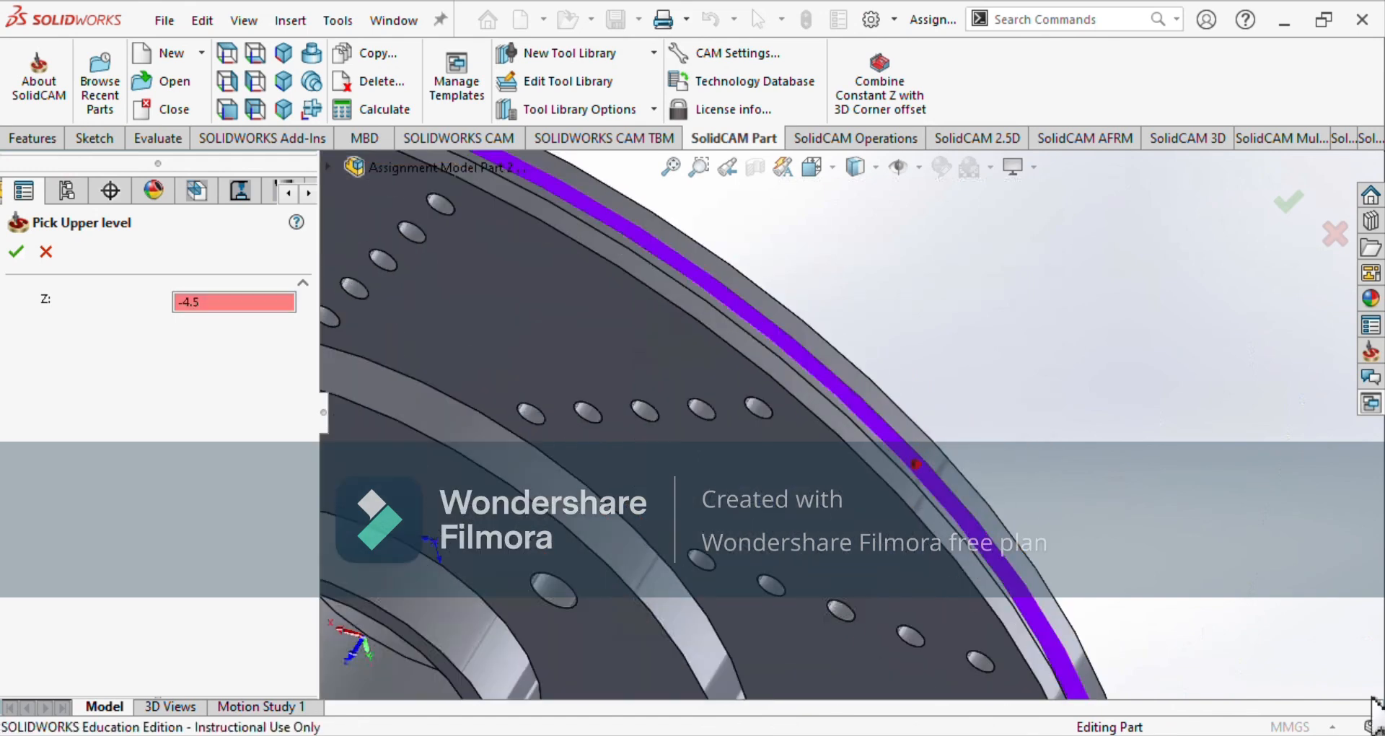
left_click(15, 251)
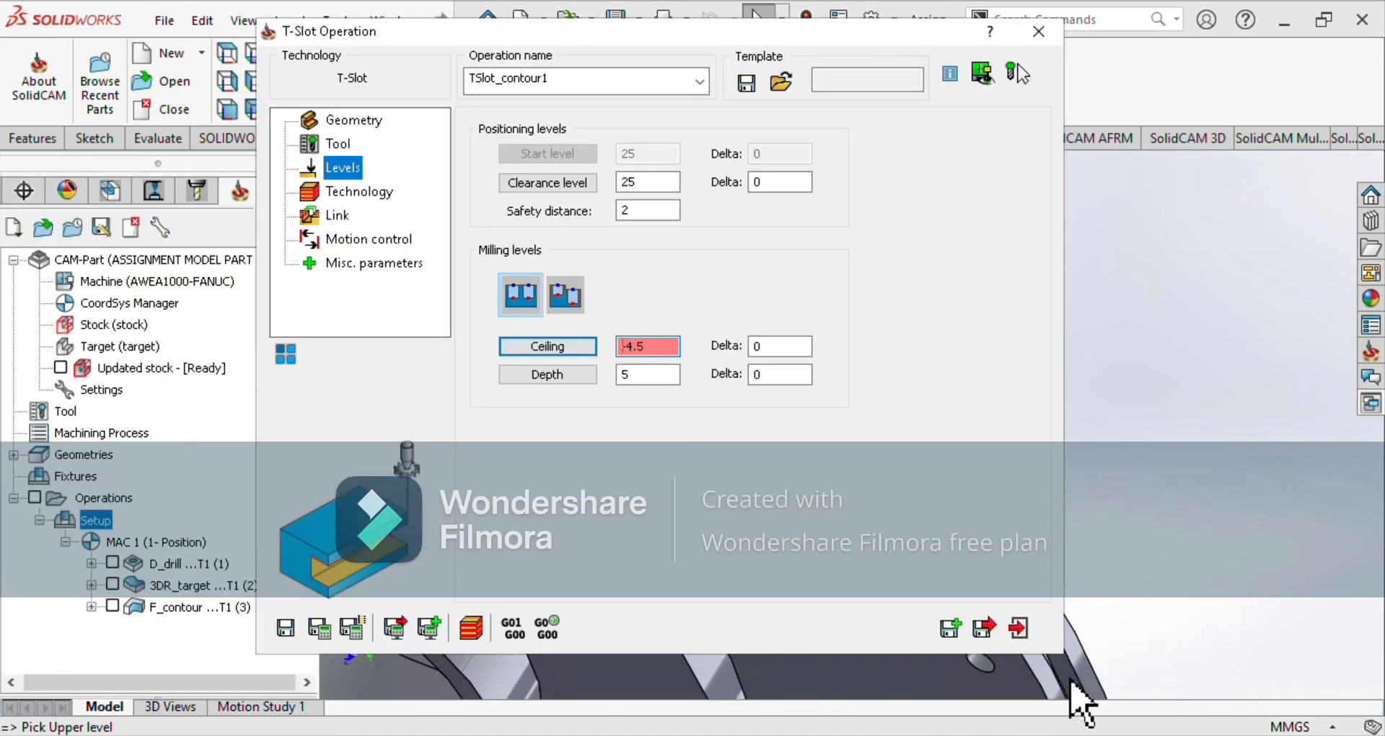
Set the tool side of the T-Slot geometry chain to Right in the operation's technology settings.
left_click(358, 191)
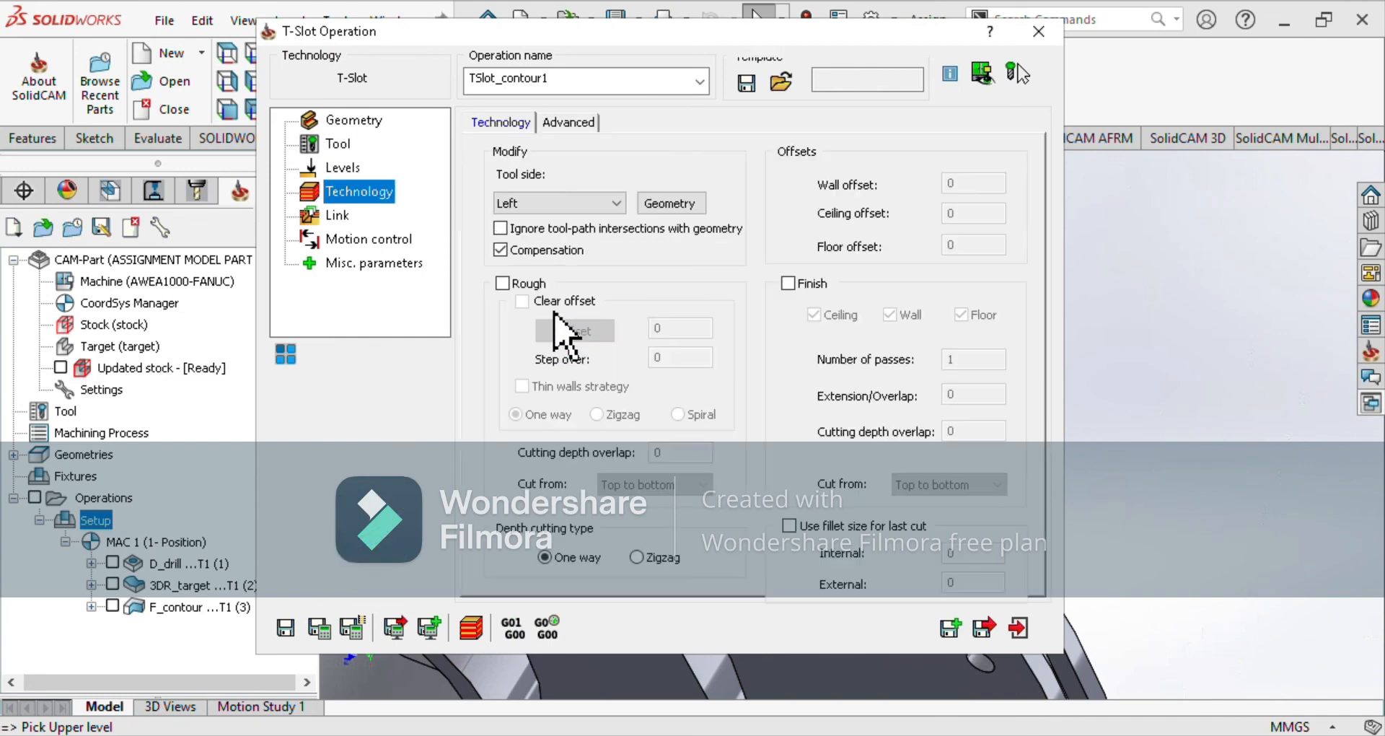
left_click(548, 203)
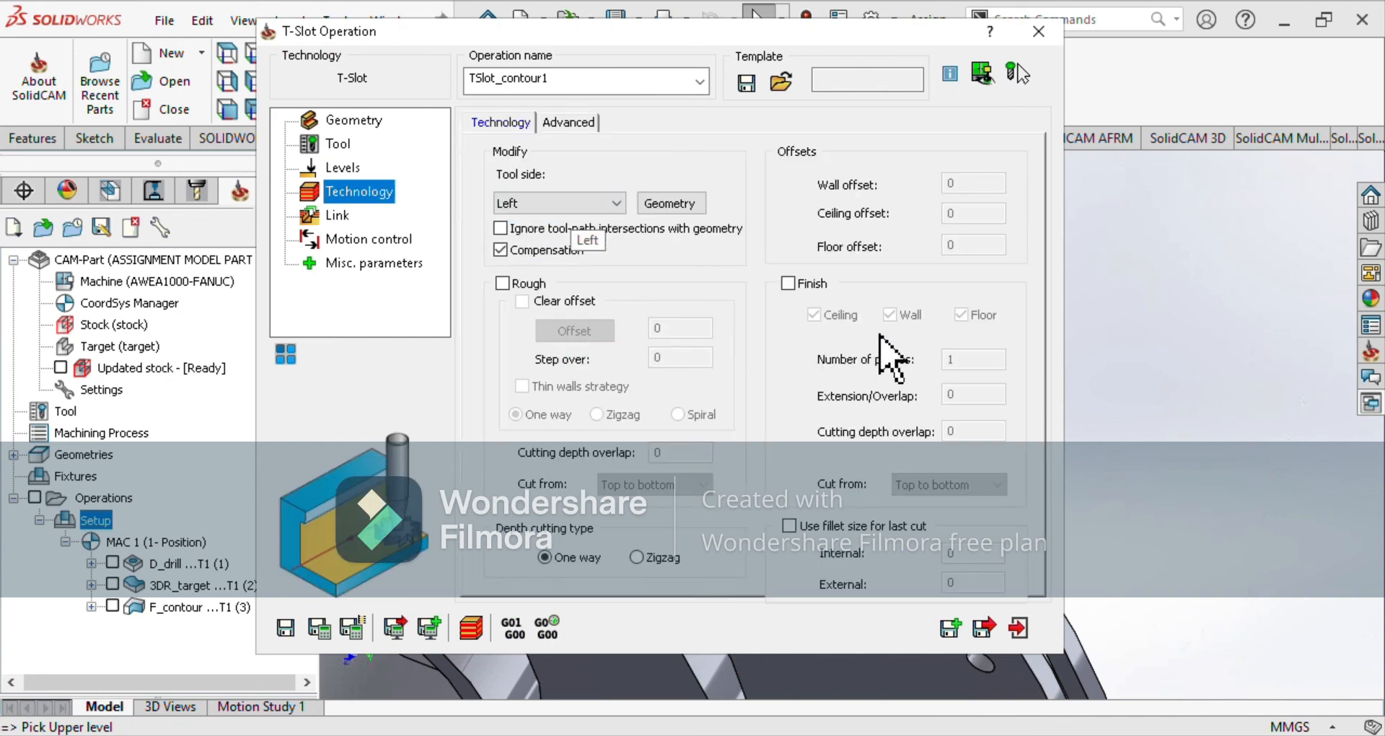
left_click(671, 203)
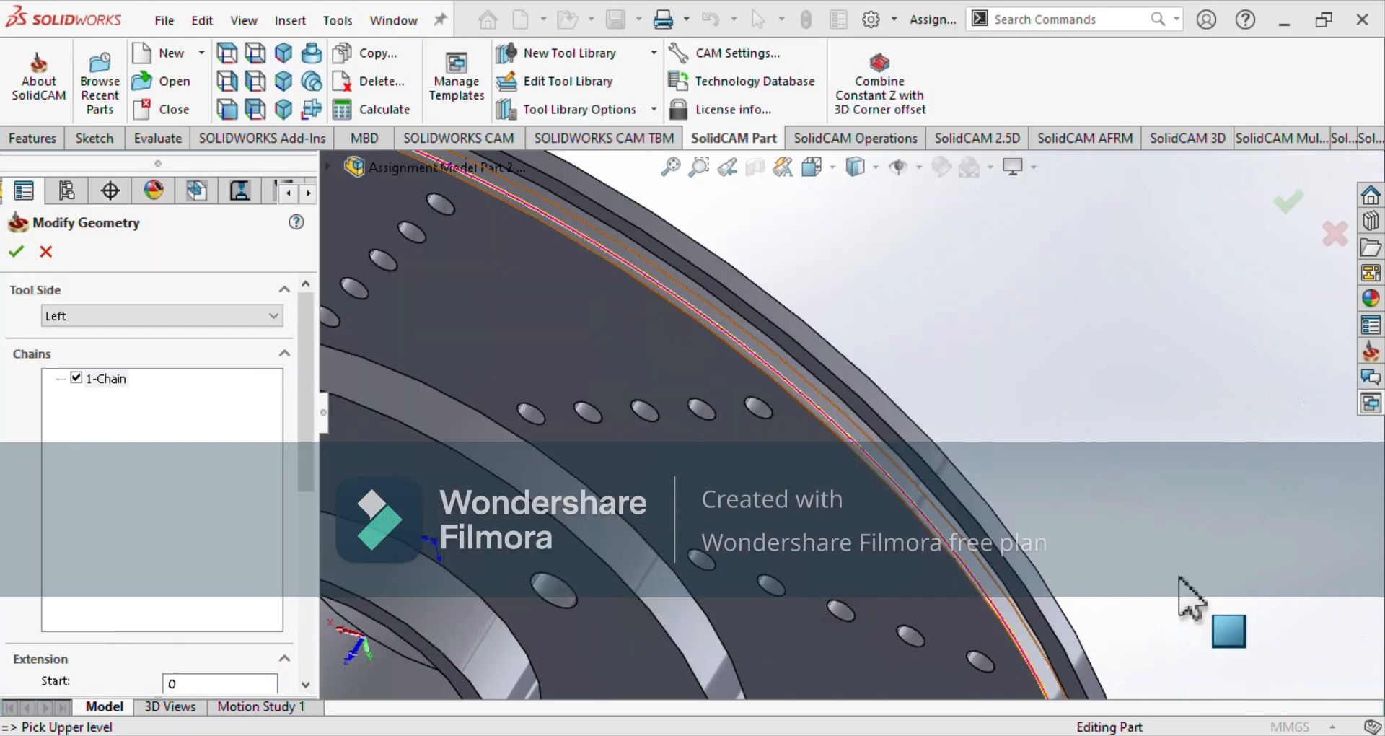
scroll(1179, 577, "up", 5)
middle_click_drag(1258, 626, 1009, 541)
scroll(952, 541, "down", 5)
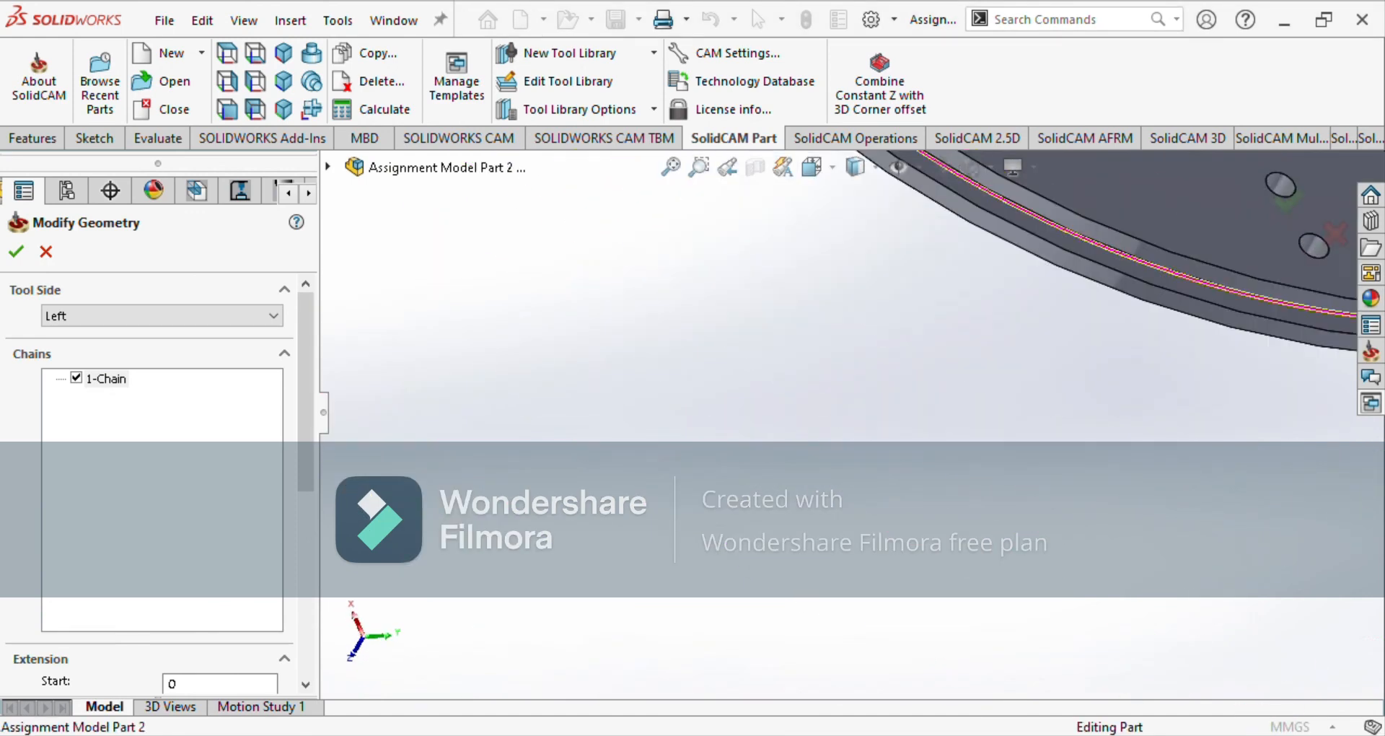
scroll(1214, 686, "up", 6)
middle_click_drag(1325, 454, 1210, 728, "ctrl")
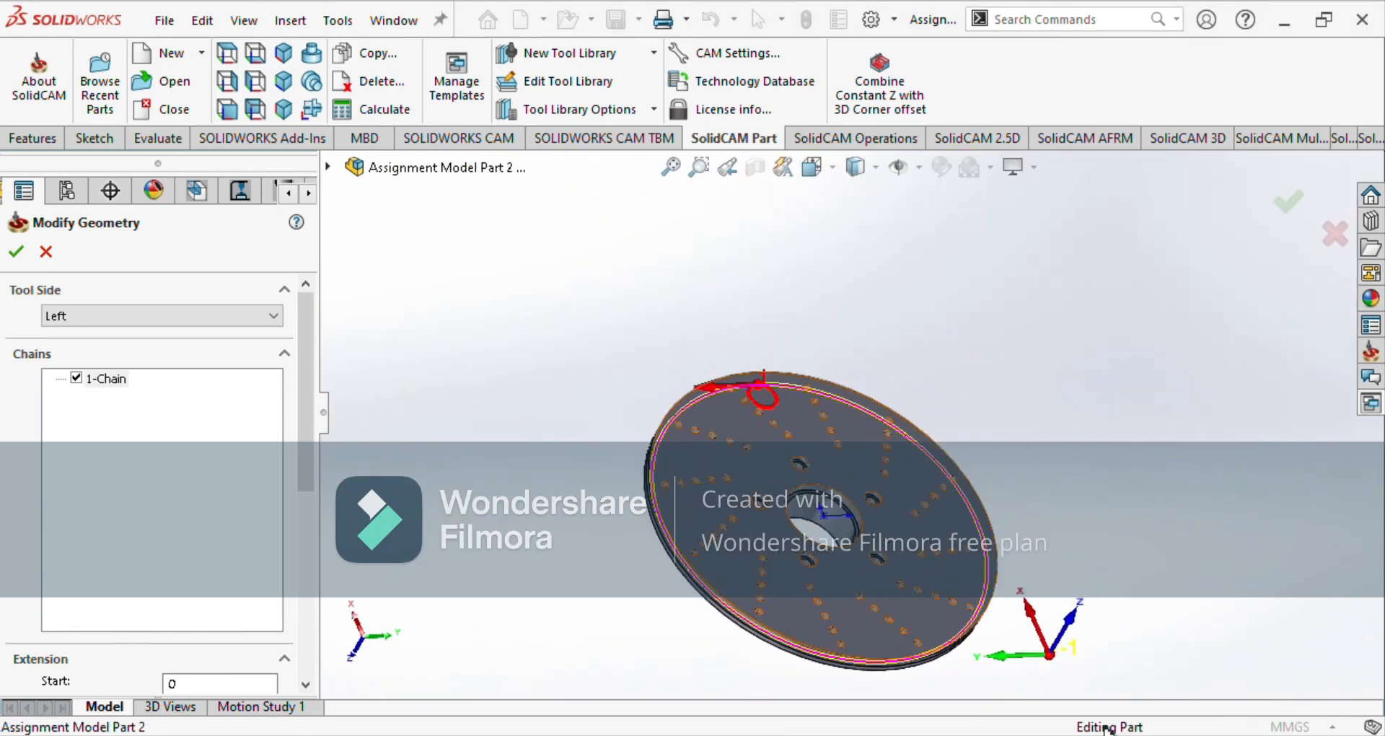
middle_click_drag(1109, 730, 1227, 578)
scroll(1294, 652, "down", 4)
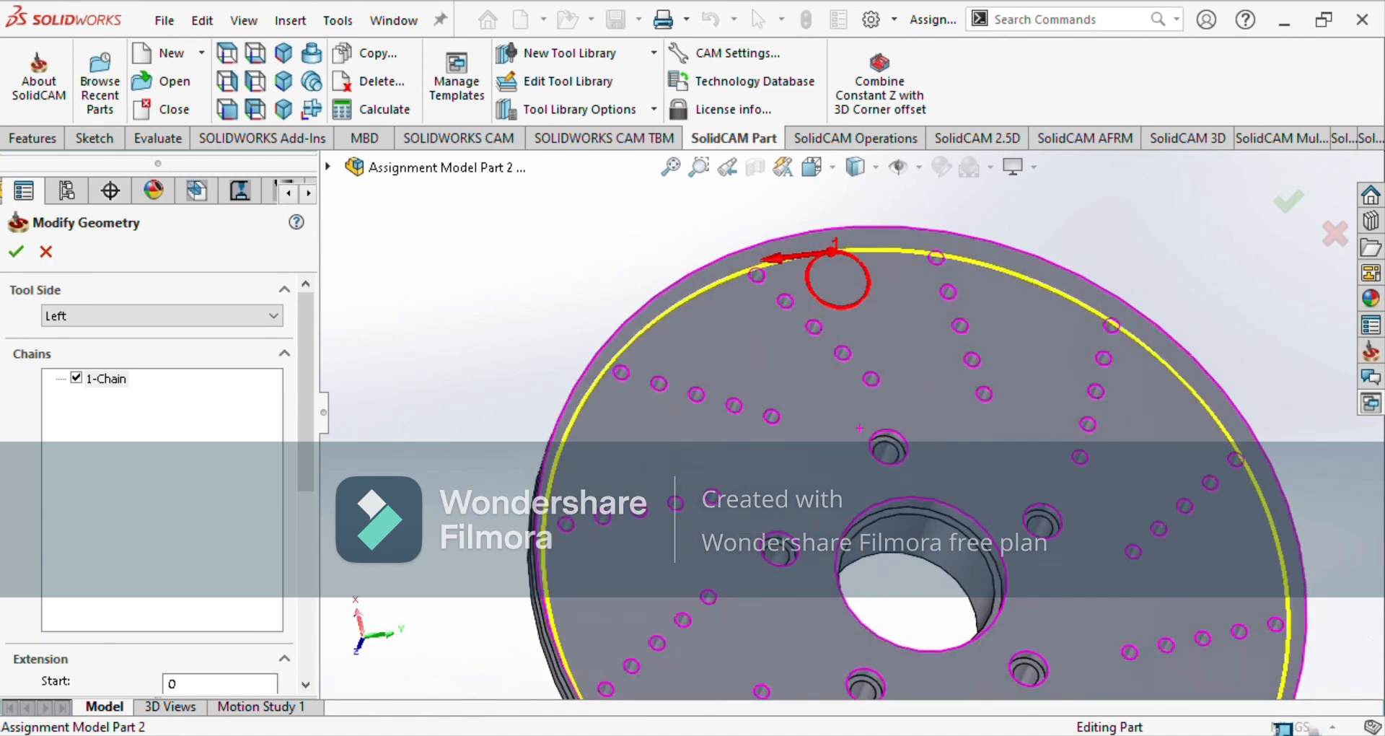
key("alt+Down")
key("Down")
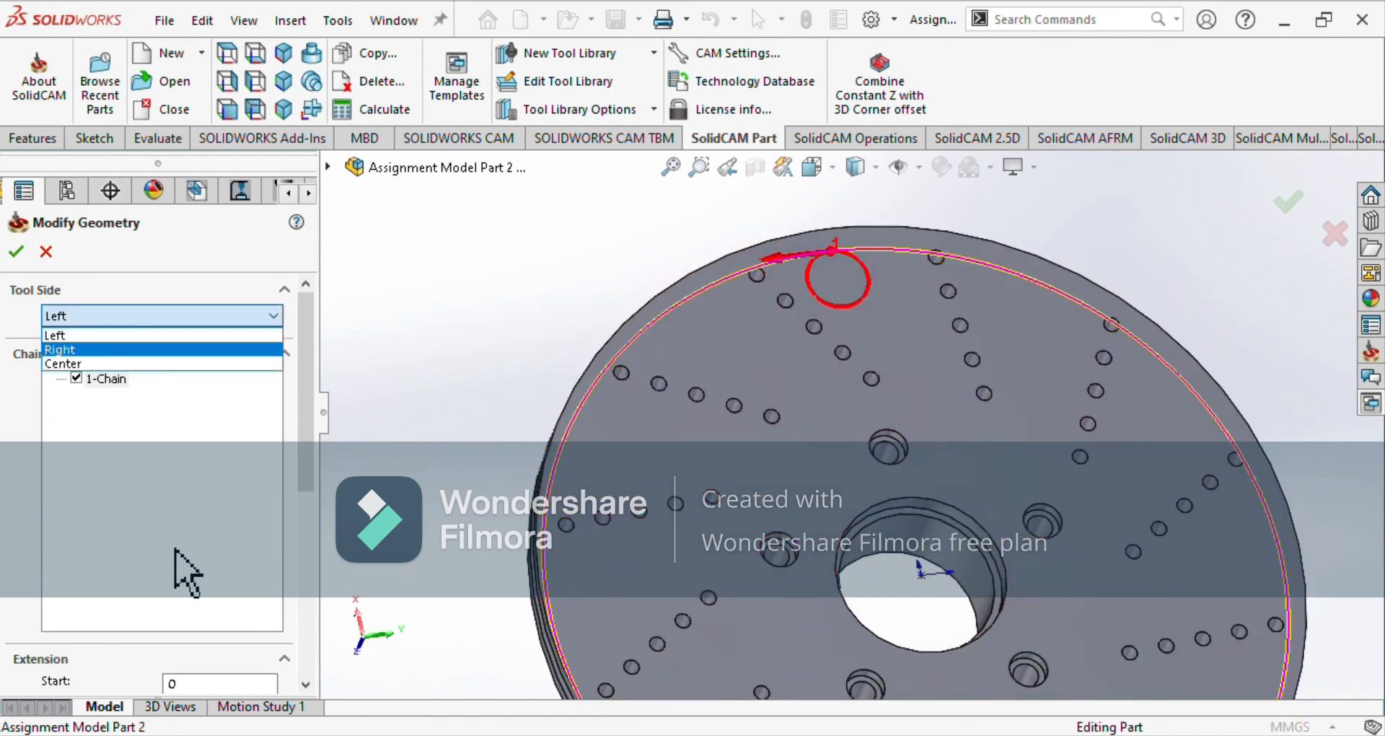
key("Return")
left_click(16, 251)
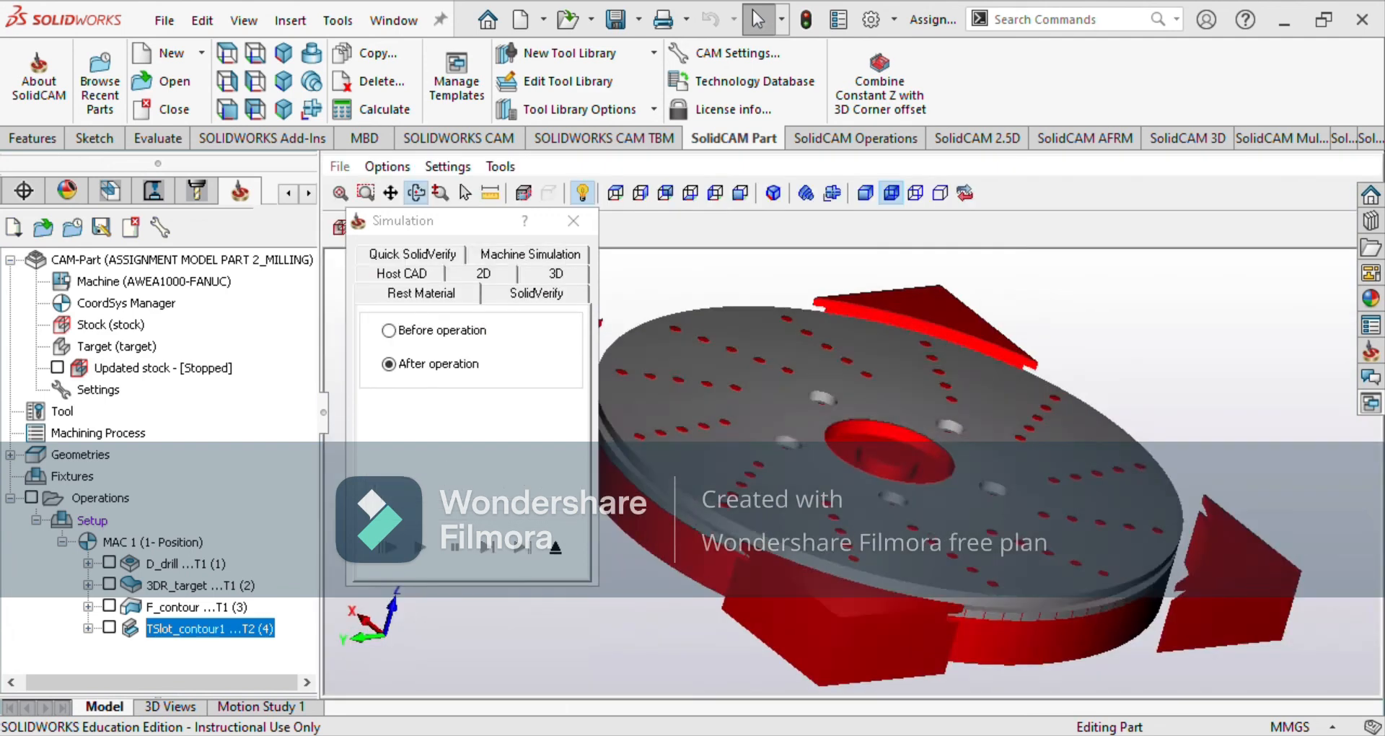
Inspect the disc's rim groove, holes and leftover stock in the simulation of the T-Slot operation.
left_click_drag(916, 543, 914, 592)
middle_click_drag(683, 530, 681, 512)
scroll(682, 512, "up", 6)
scroll(681, 512, "down", 6)
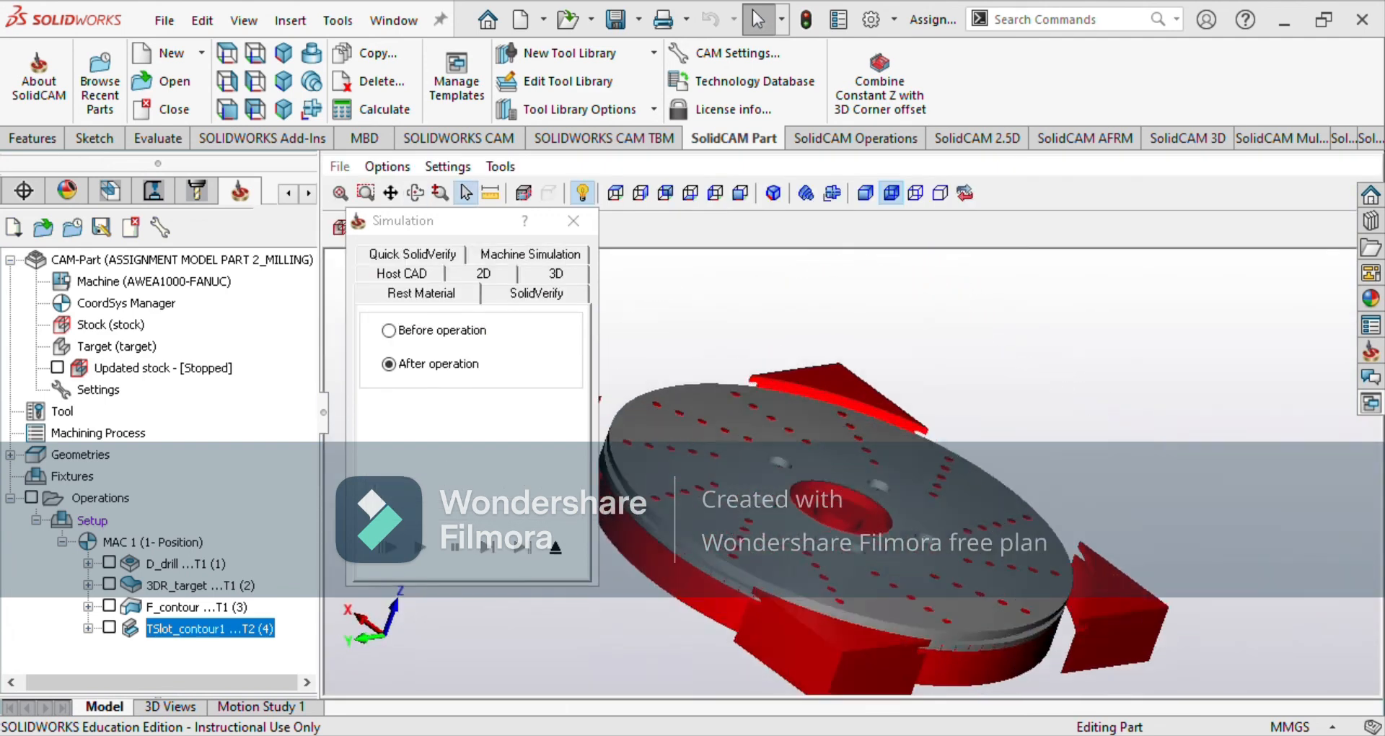
scroll(692, 577, "down", 3)
scroll(693, 577, "up", 10)
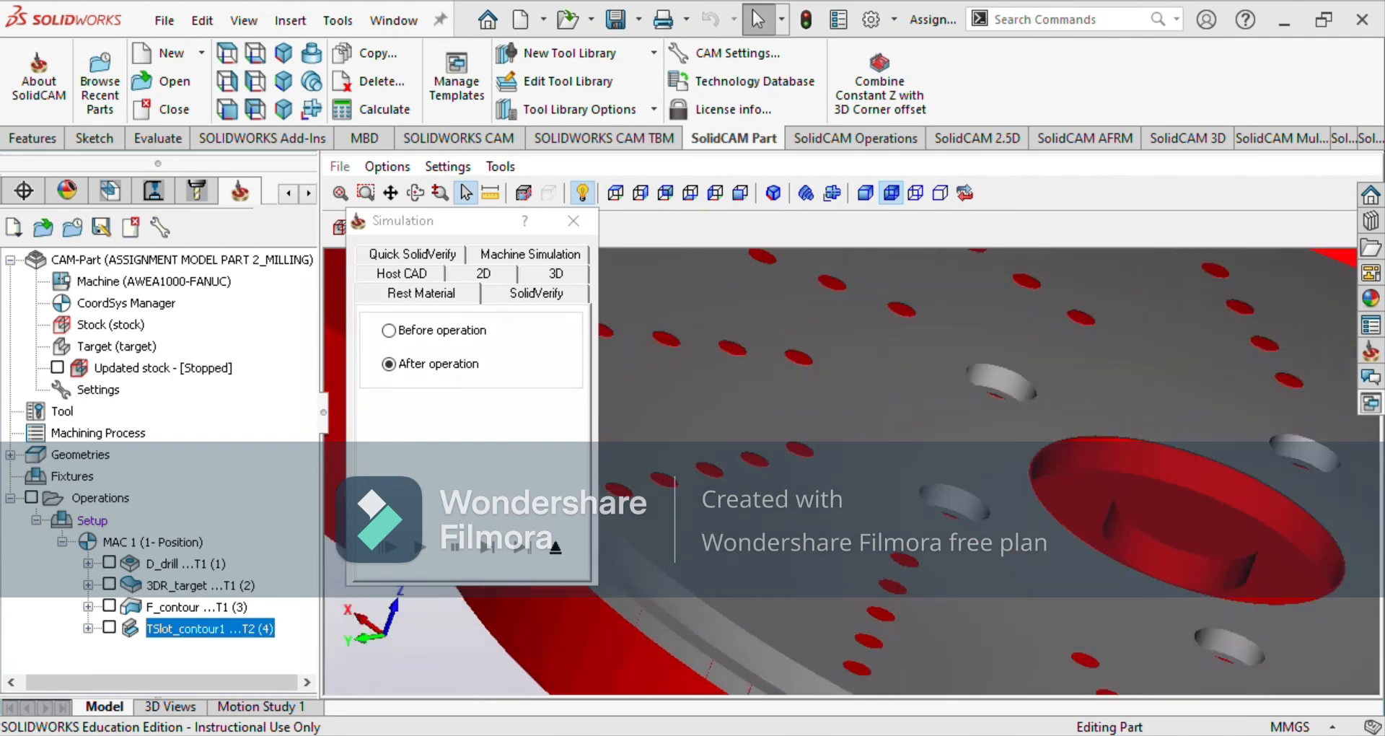
middle_click_drag(692, 577, 693, 591)
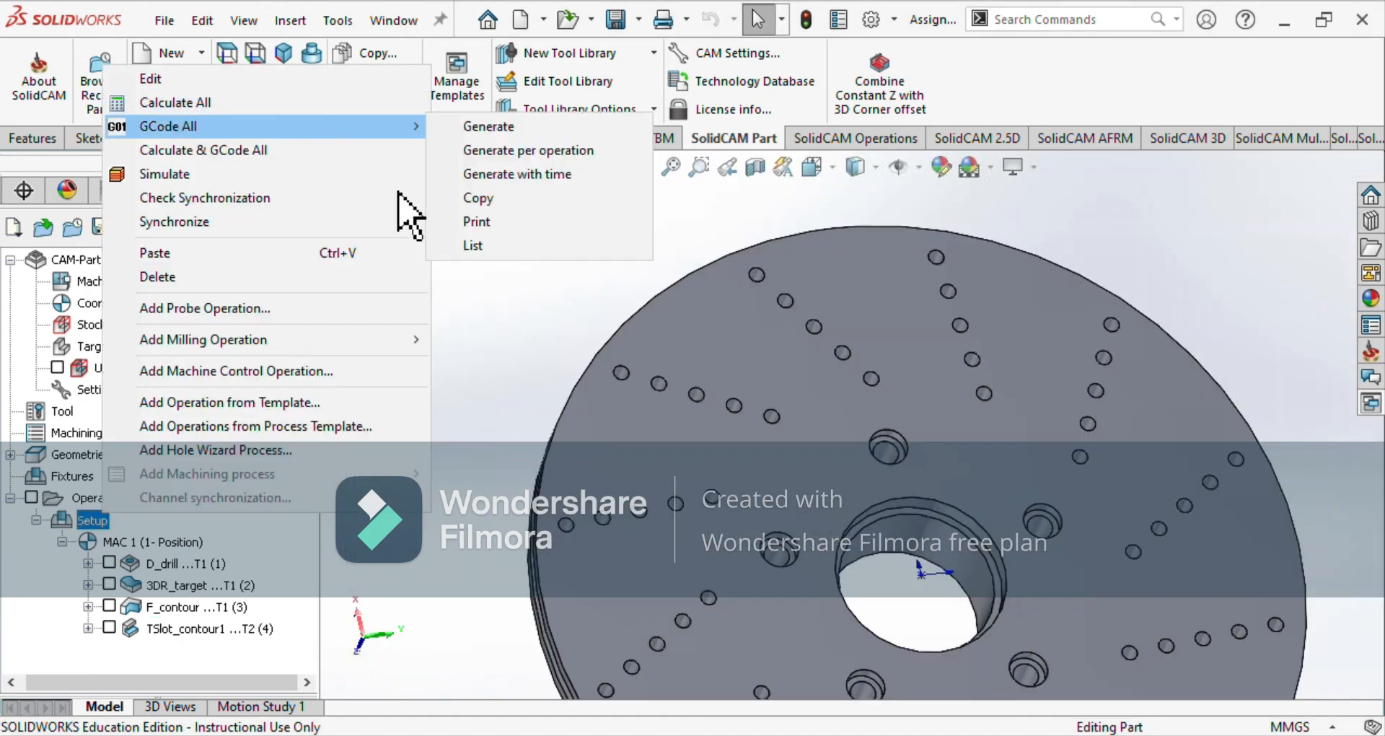
Recalculate all operations under Setup and generate their G-code with the file name Setup.
left_click(255, 102)
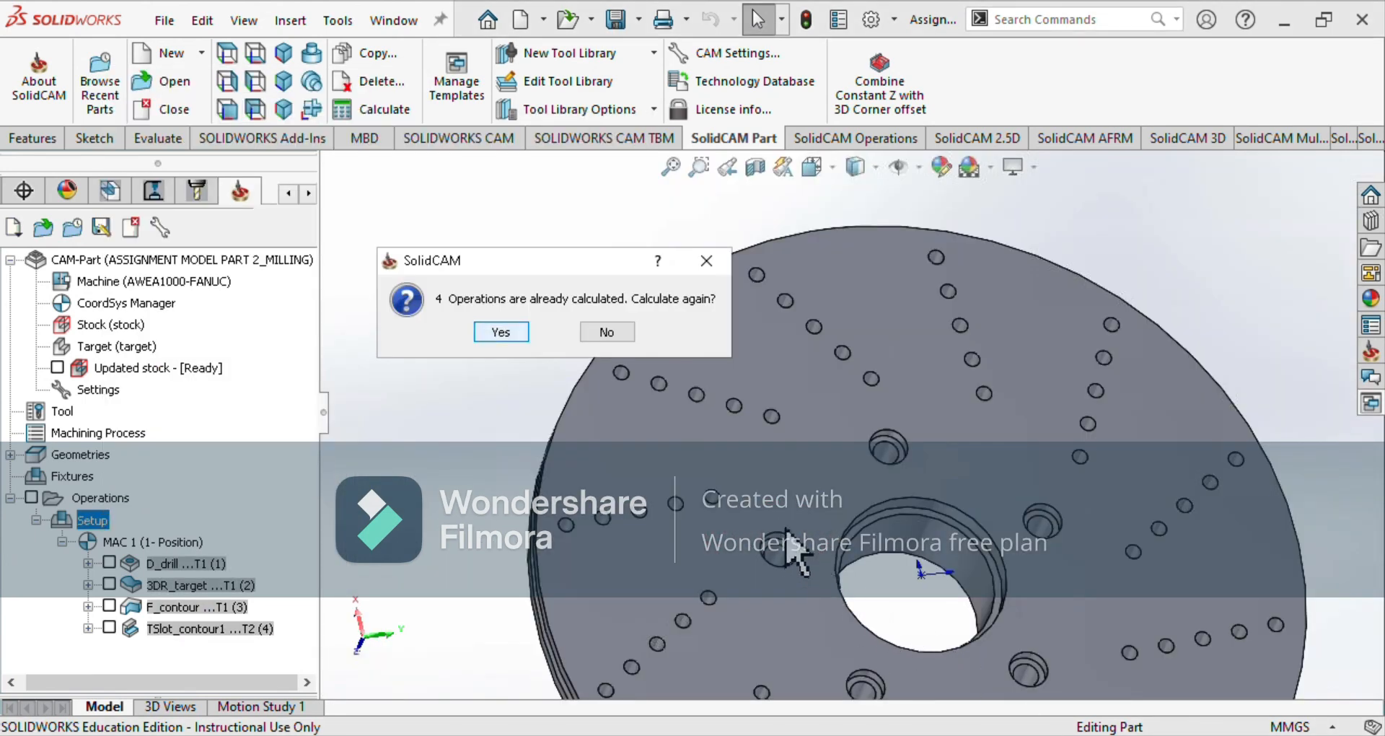
key("Return")
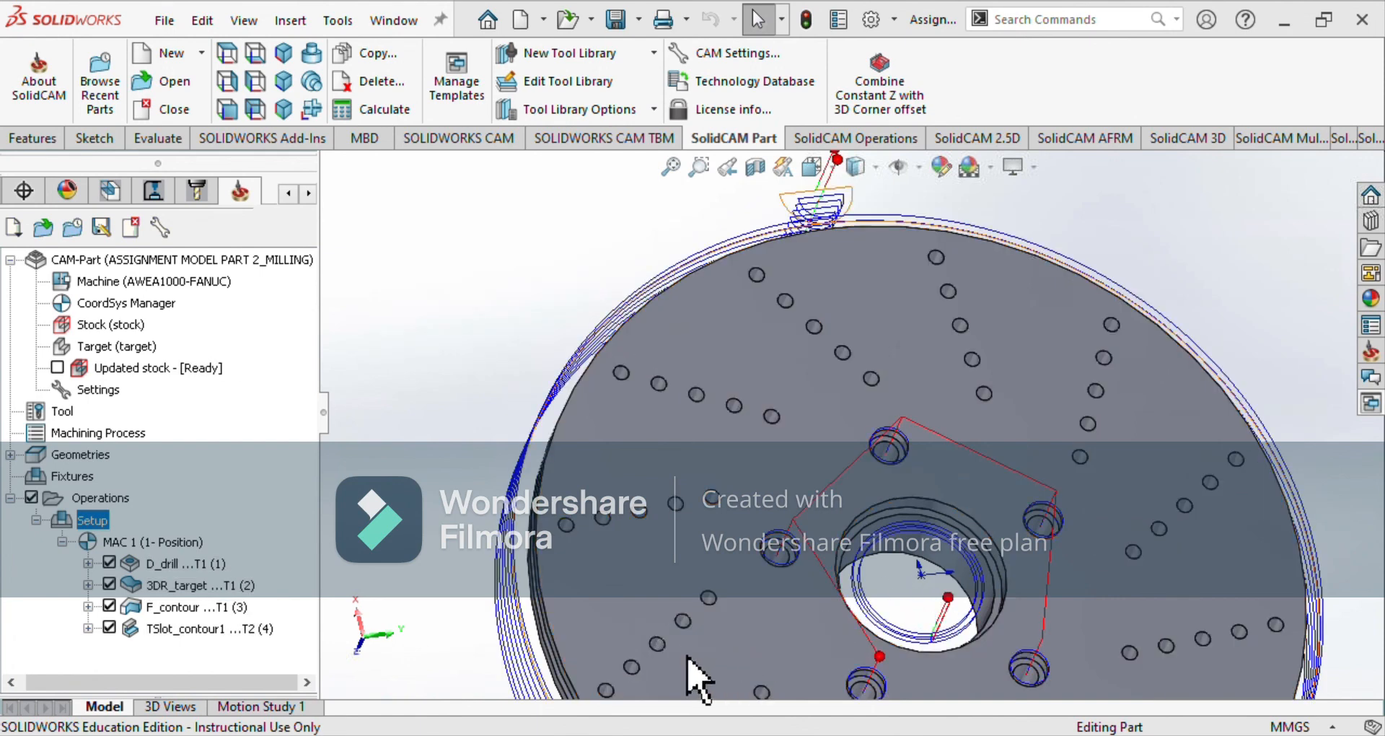
right_click(94, 514)
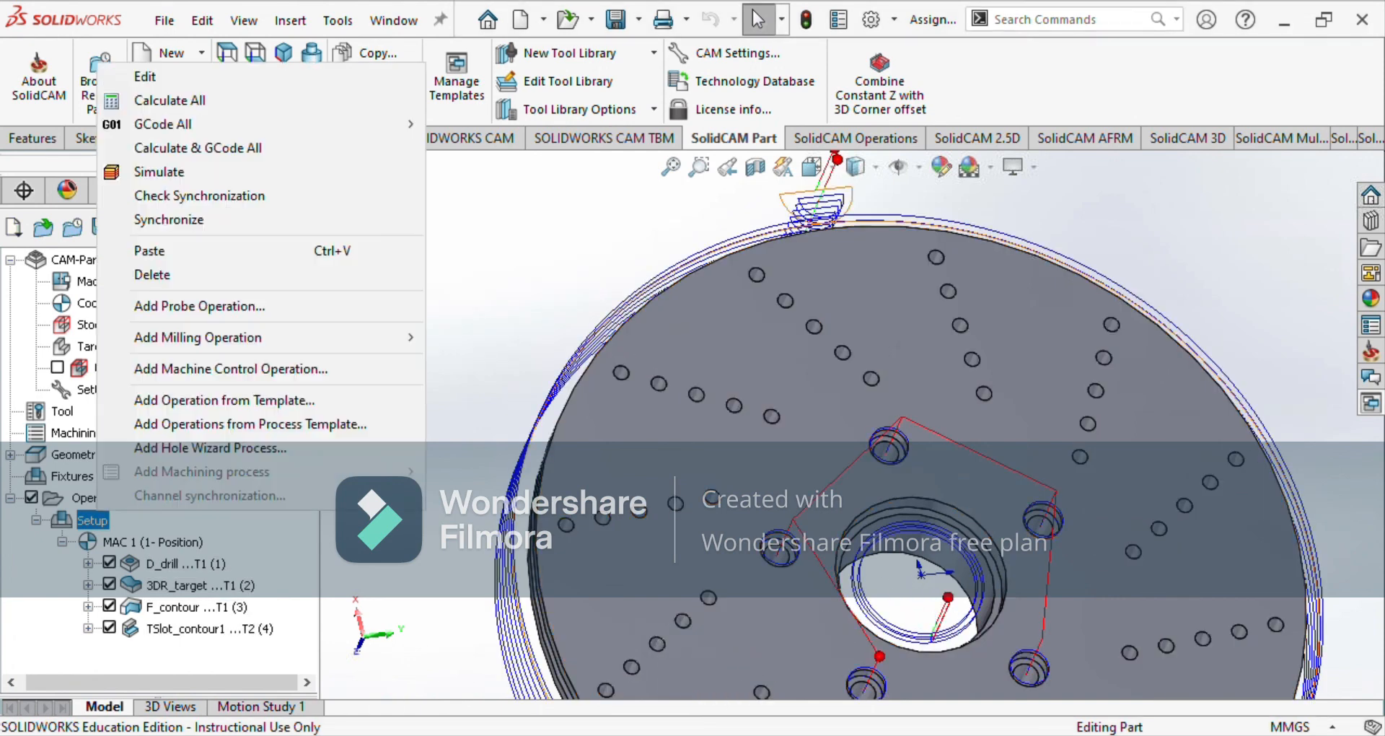
mouse_move(361, 124)
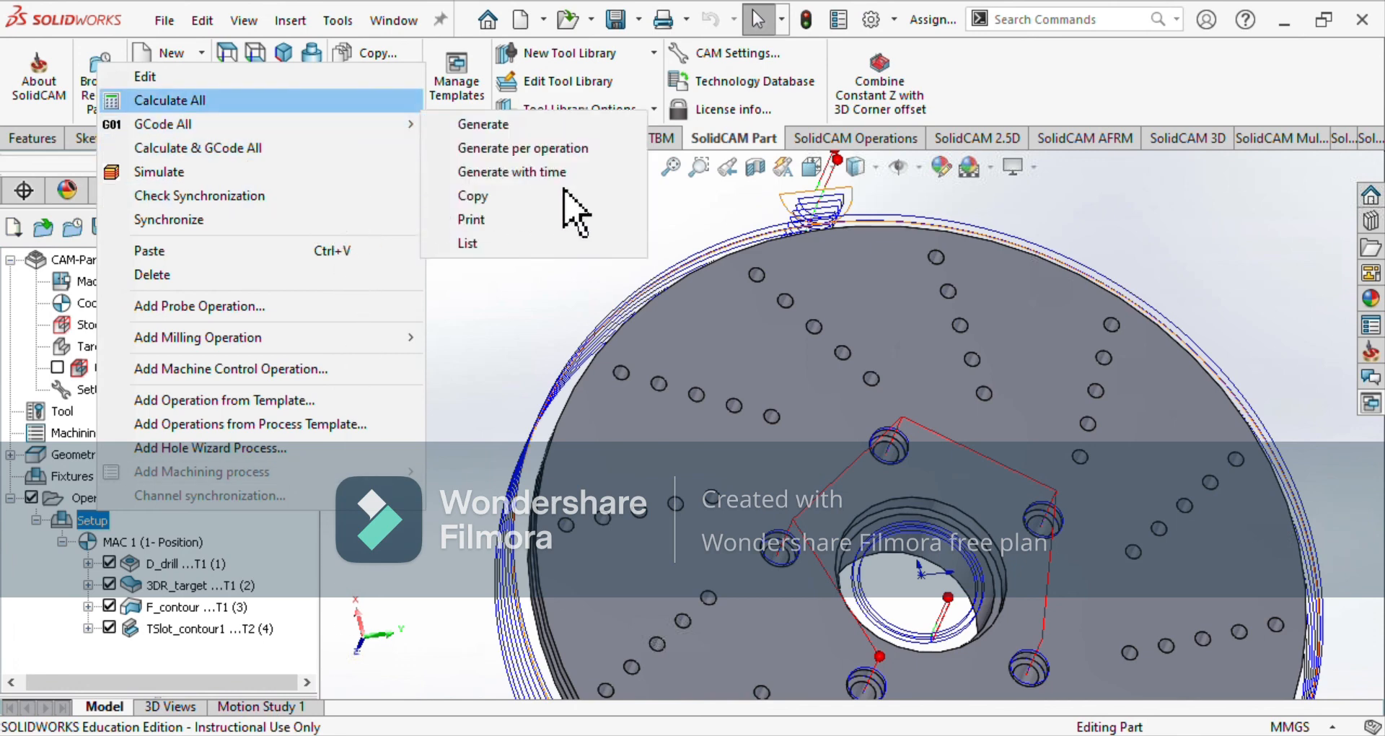
left_click(684, 210)
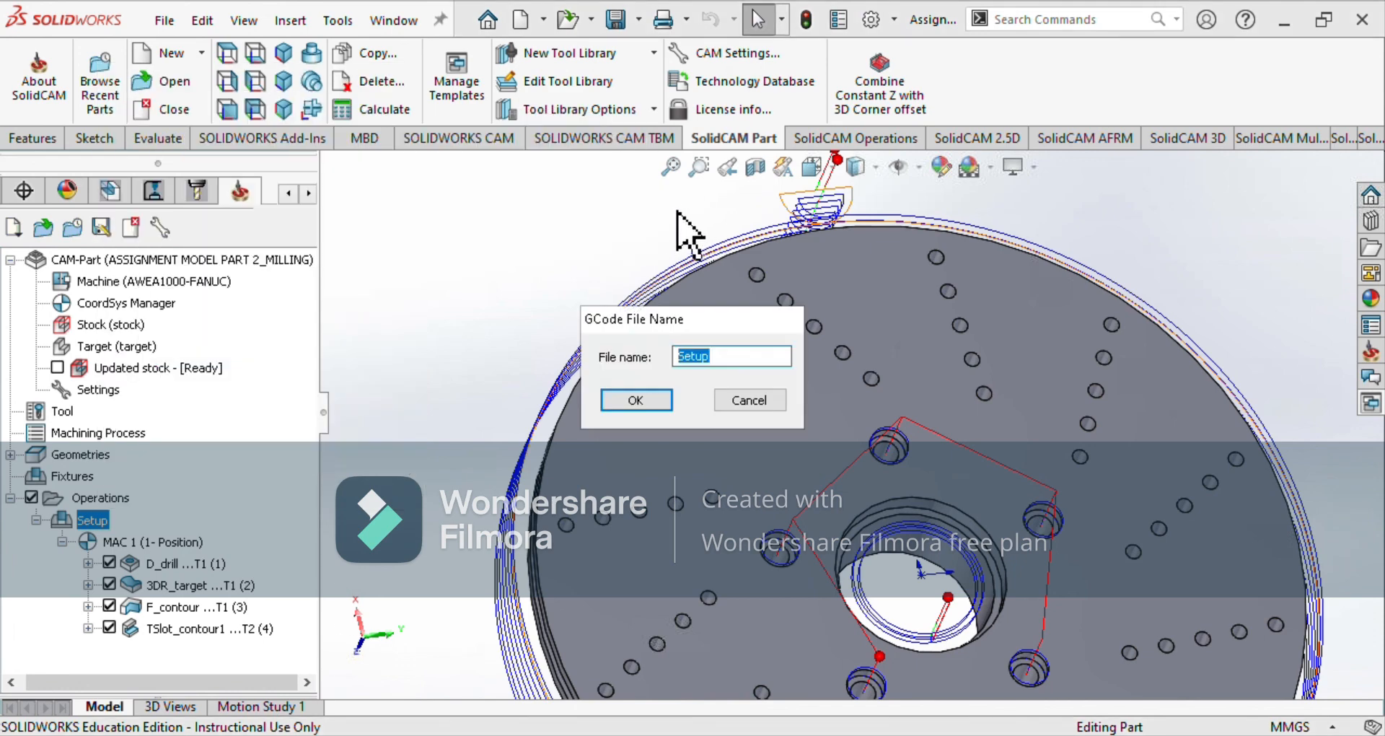
key("Return")
Review the generated Setup.TAP G-code through the drilling, 3D milling and T-Slot sections to the end of the file.
scroll(721, 403, "down", 11)
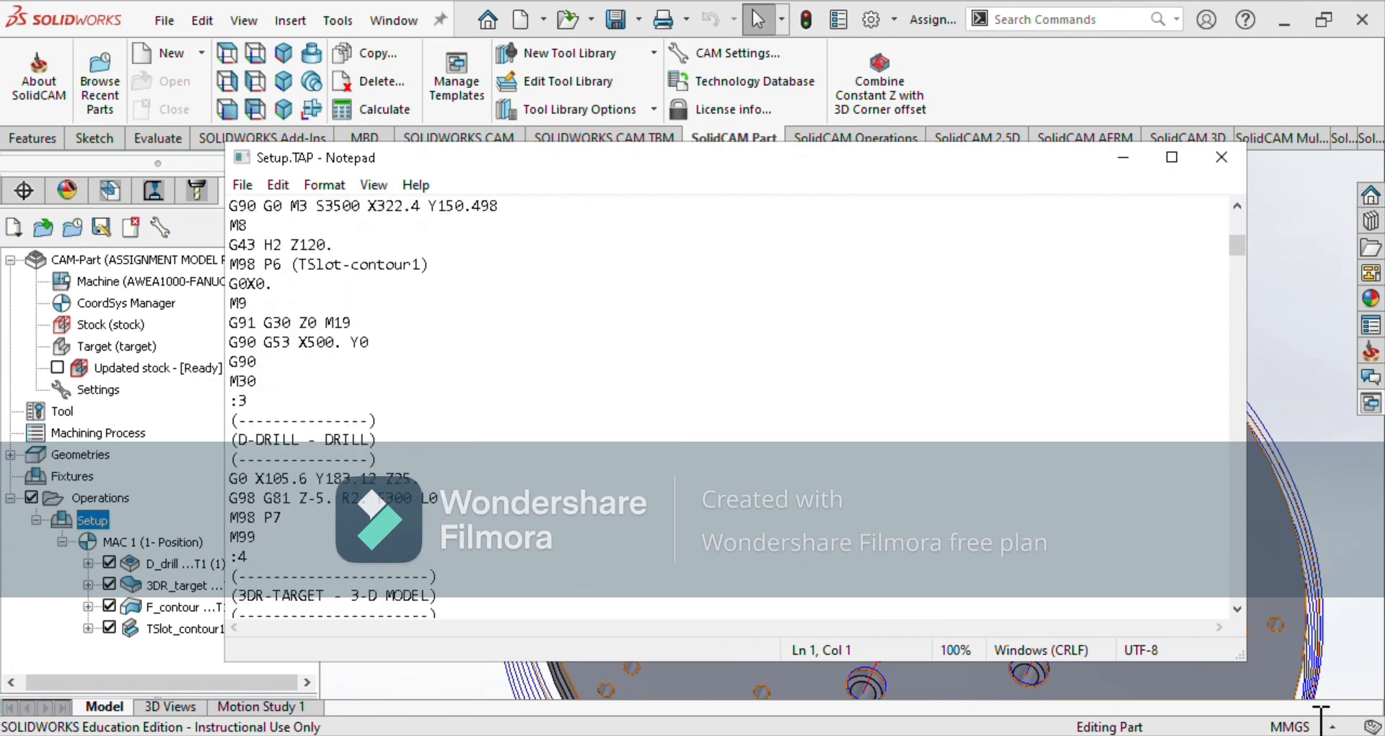
scroll(721, 403, "down", 20)
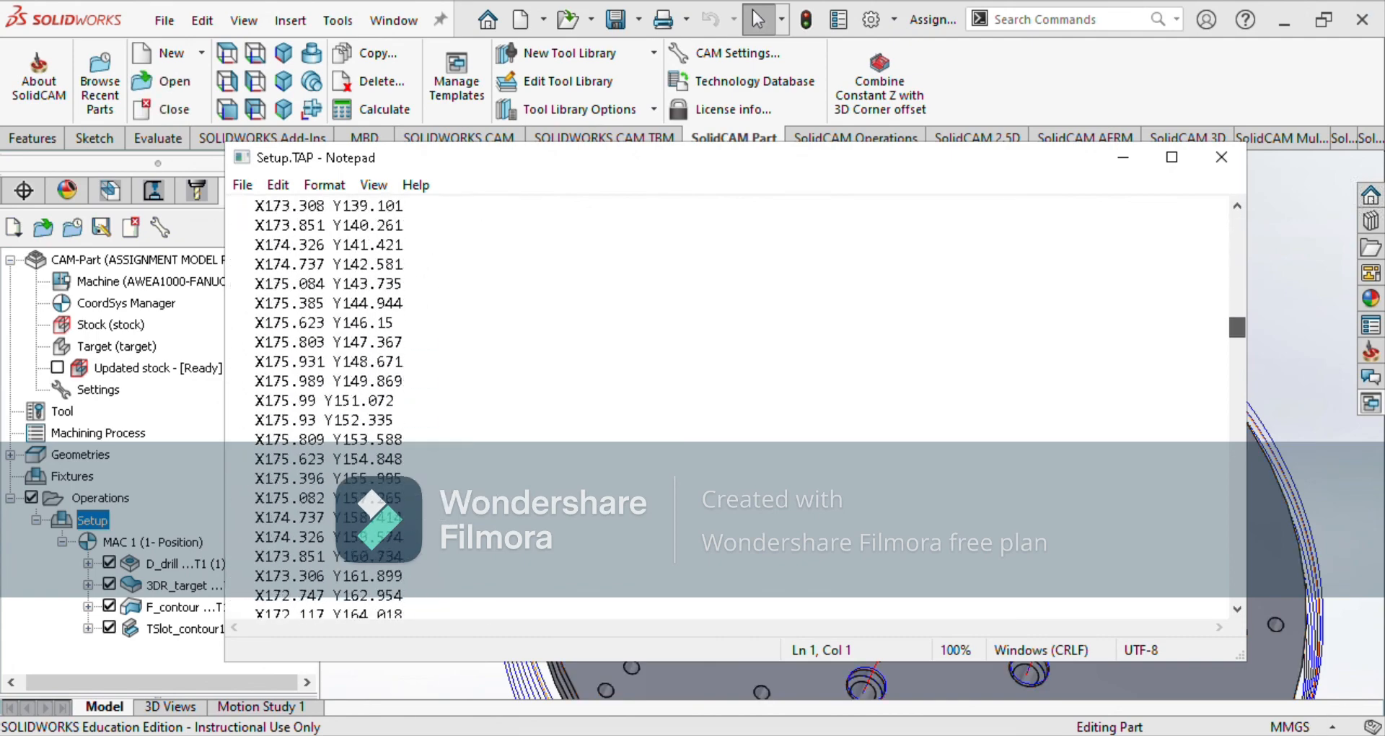
scroll(722, 404, "up", 20)
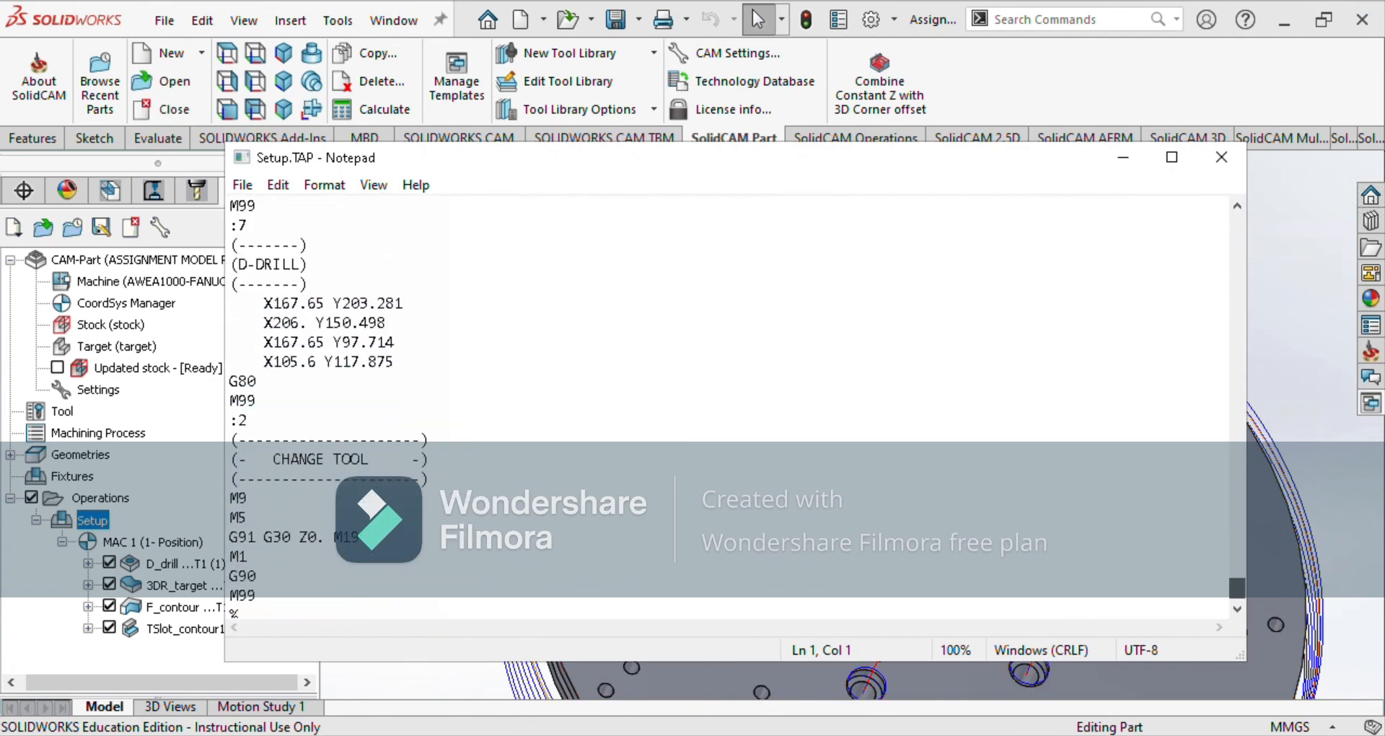
scroll(721, 404, "down", 12)
left_click_drag(1237, 403, 1237, 375)
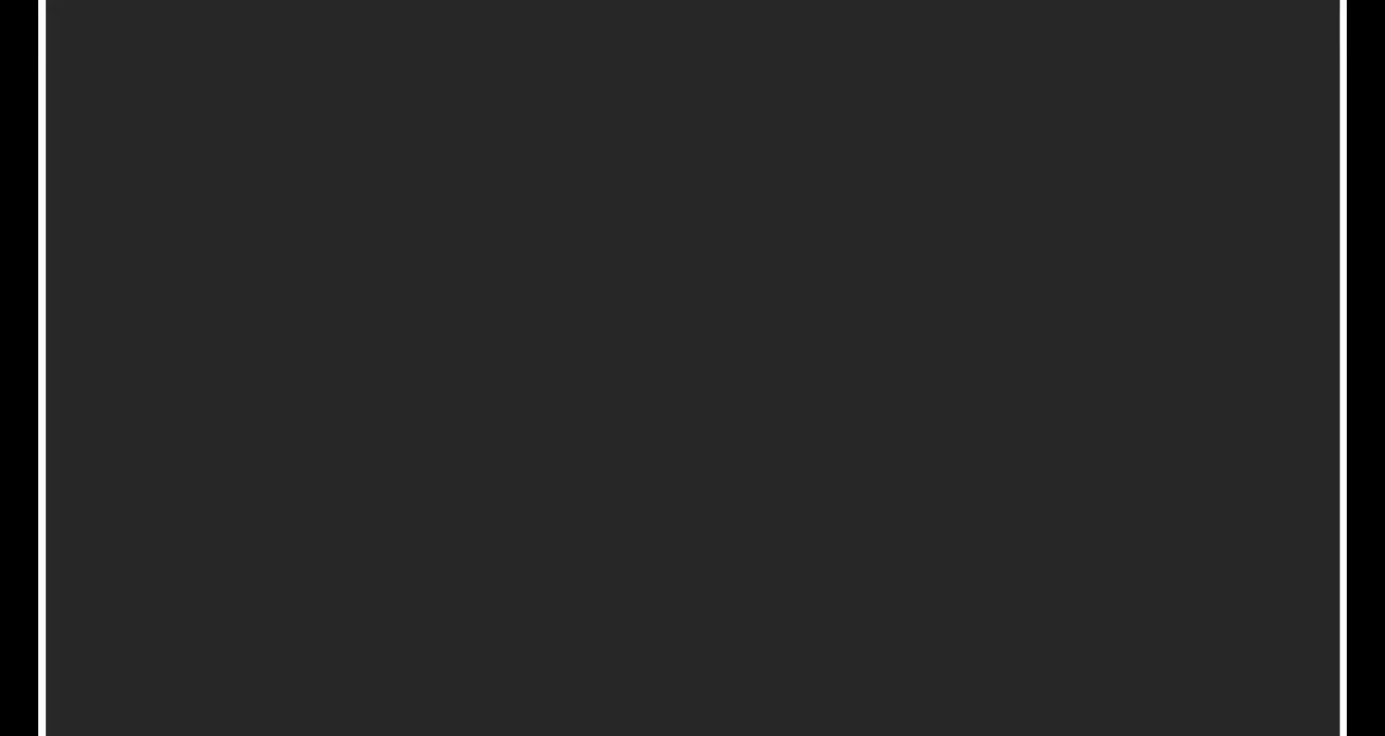